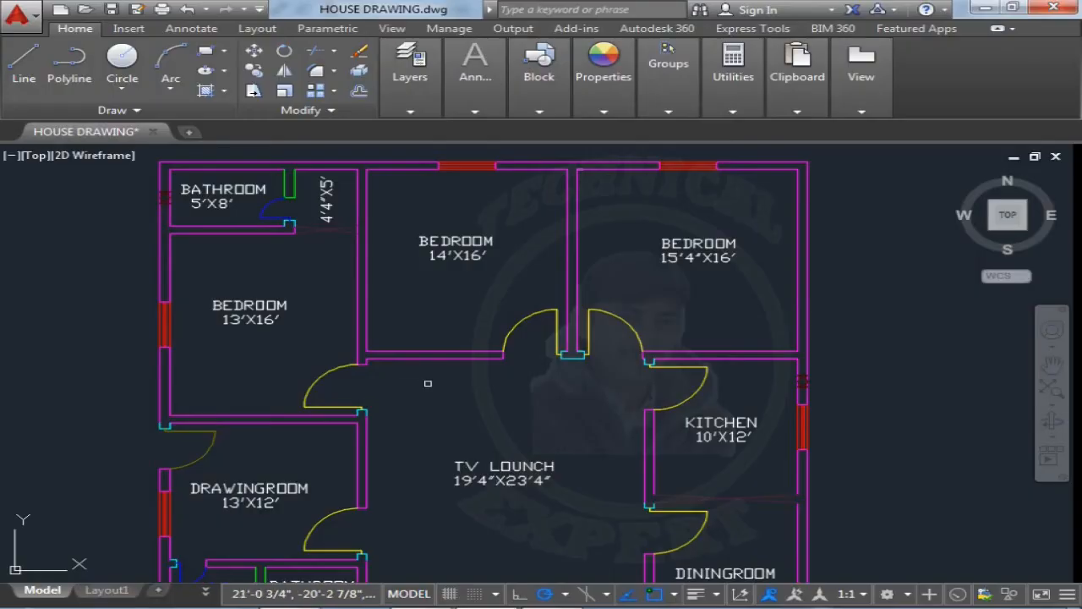
Step: Examine the room layout and sizes in the HOUSE DRAWING floor plan, from the full house to the upper bedrooms
{"action": "scroll", "coordinate": [427, 383], "scroll_direction": "down", "scroll_amount": 4}
{"action": "scroll", "coordinate": [443, 278], "scroll_direction": "up", "scroll_amount": 4}
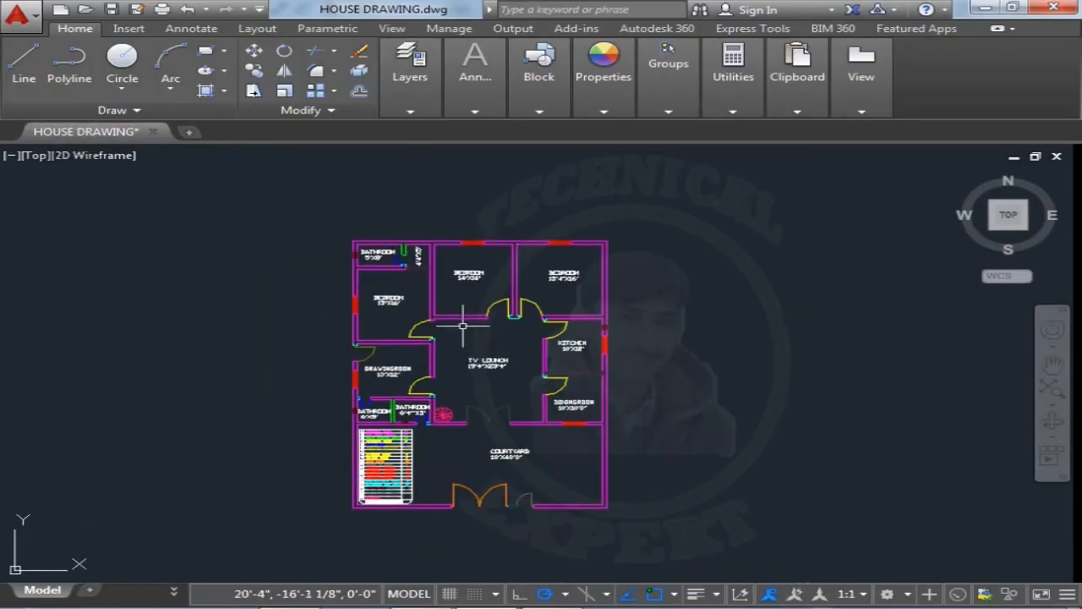
{"action": "middle_click_drag", "start_coordinate": [422, 262], "coordinate": [450, 325]}
{"action": "scroll", "coordinate": [410, 298], "scroll_direction": "up", "scroll_amount": 2}
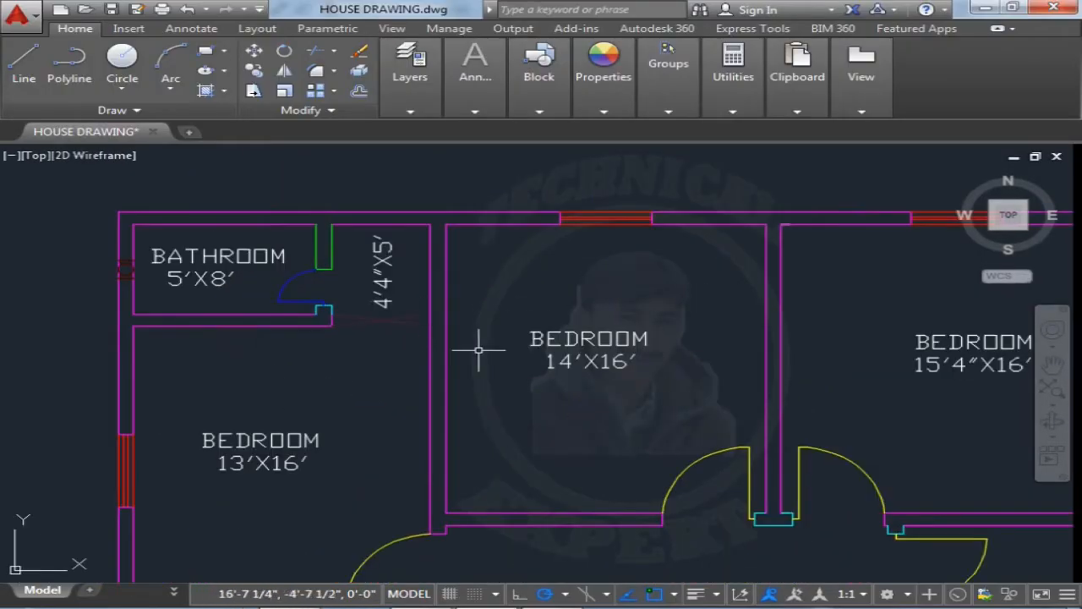
{"action": "scroll", "coordinate": [499, 361], "scroll_direction": "down", "scroll_amount": 2}
{"action": "middle_click_drag", "start_coordinate": [530, 379], "coordinate": [476, 336]}
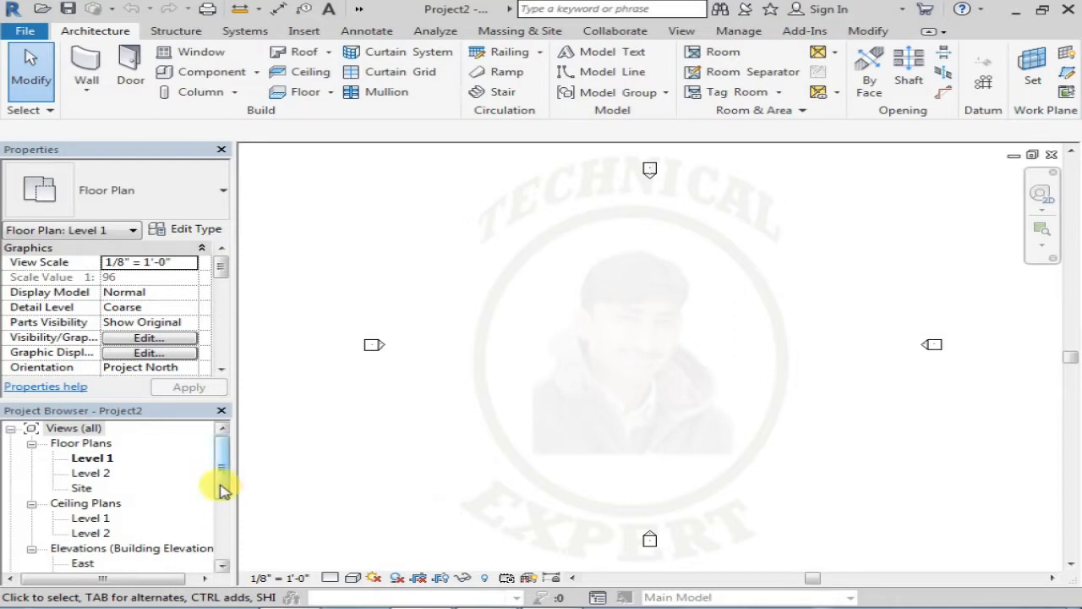
Step: Switch to the Revit project, open the East building elevation and inspect the Level 1 and Level 2 lines
{"action": "left_click_drag", "start_coordinate": [223, 483], "coordinate": [227, 503]}
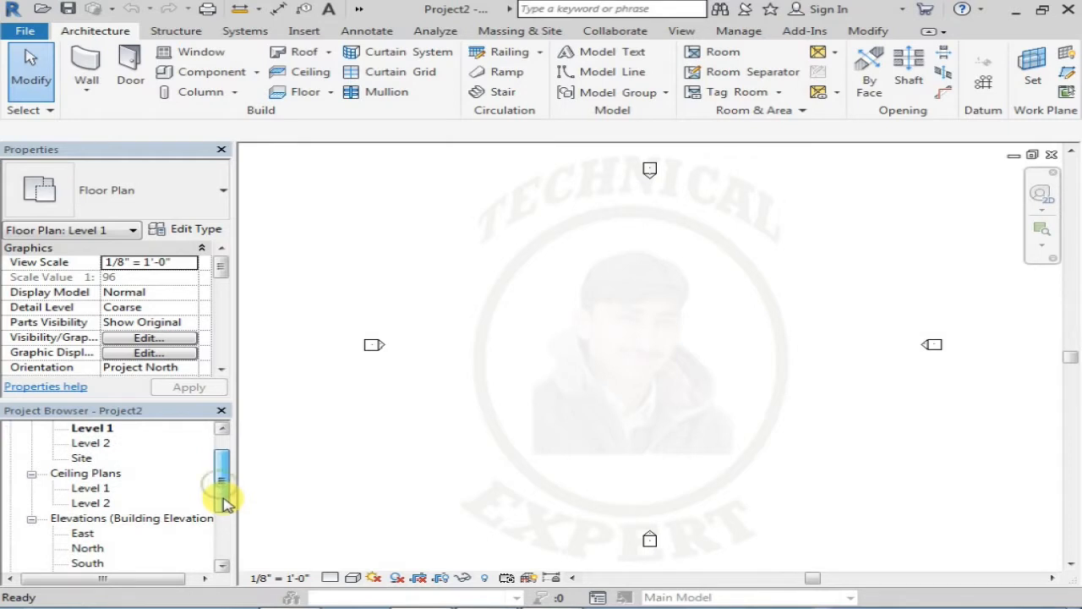
{"action": "double_click", "coordinate": [84, 535]}
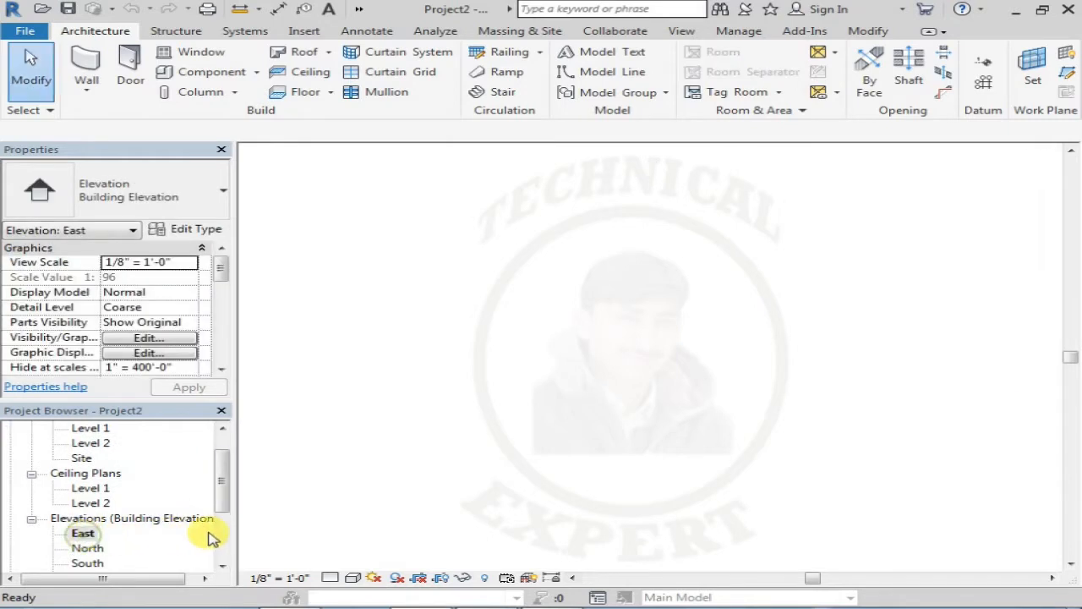
{"action": "scroll", "coordinate": [887, 365], "scroll_direction": "up", "scroll_amount": 2}
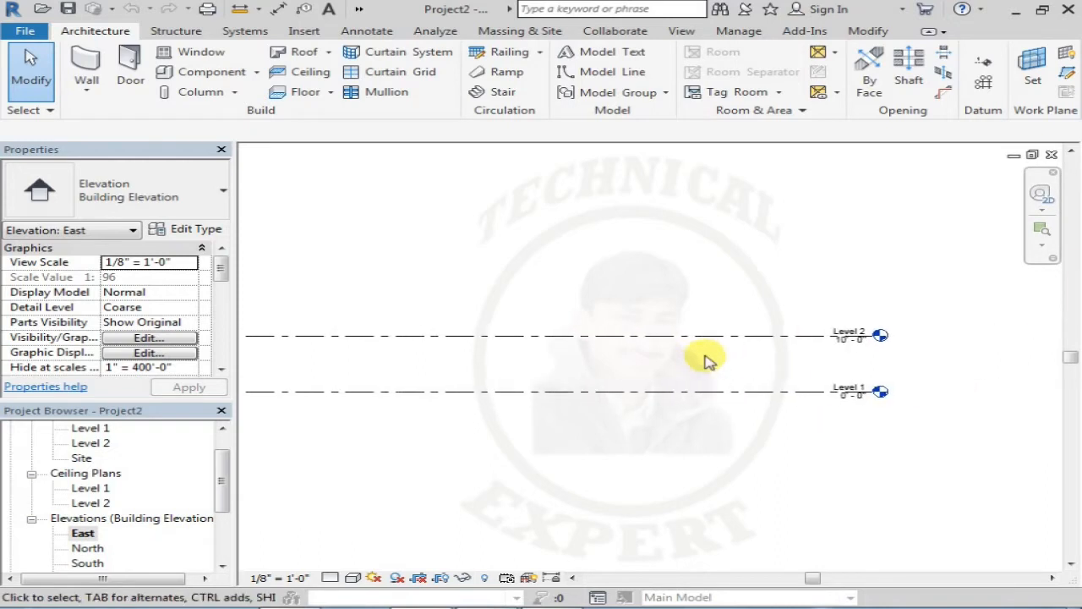
{"action": "scroll", "coordinate": [769, 352], "scroll_direction": "up", "scroll_amount": 1}
{"action": "middle_click_drag", "start_coordinate": [776, 356], "coordinate": [689, 360]}
{"action": "scroll", "coordinate": [705, 363], "scroll_direction": "up", "scroll_amount": 1}
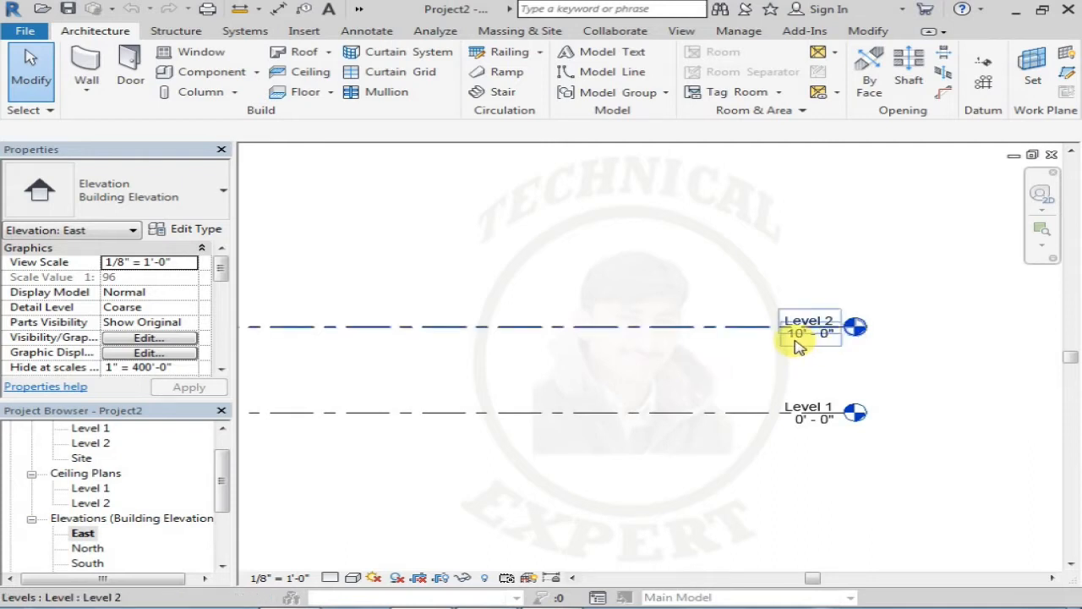
{"action": "scroll", "coordinate": [753, 365], "scroll_direction": "down", "scroll_amount": 1}
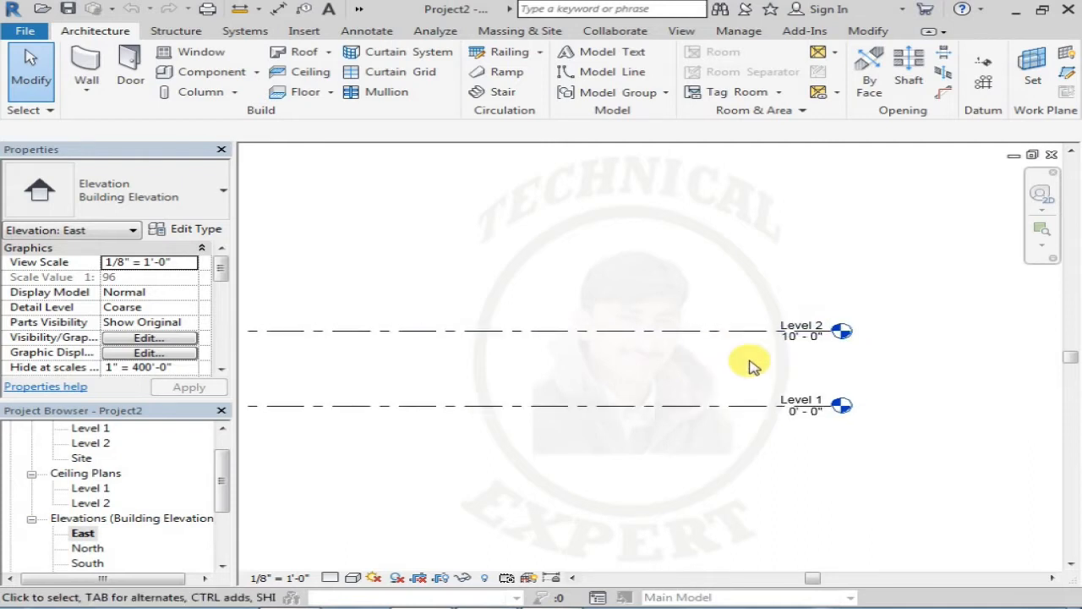
Step: Enter 10' 0" as Level 2's elevation and open the Level 1 floor plan
{"action": "left_click", "coordinate": [787, 335]}
{"action": "left_click", "coordinate": [788, 337]}
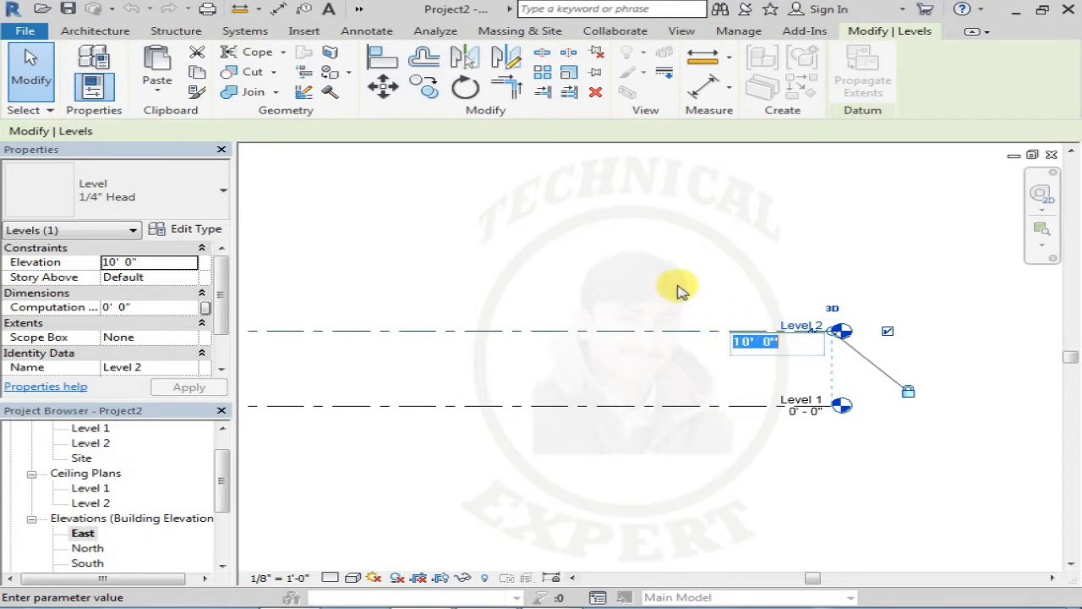
{"action": "key", "text": "Return"}
{"action": "scroll", "coordinate": [647, 354], "scroll_direction": "down", "scroll_amount": 2}
{"action": "middle_click_drag", "start_coordinate": [609, 342], "coordinate": [750, 310]}
{"action": "scroll", "coordinate": [656, 302], "scroll_direction": "down", "scroll_amount": 1}
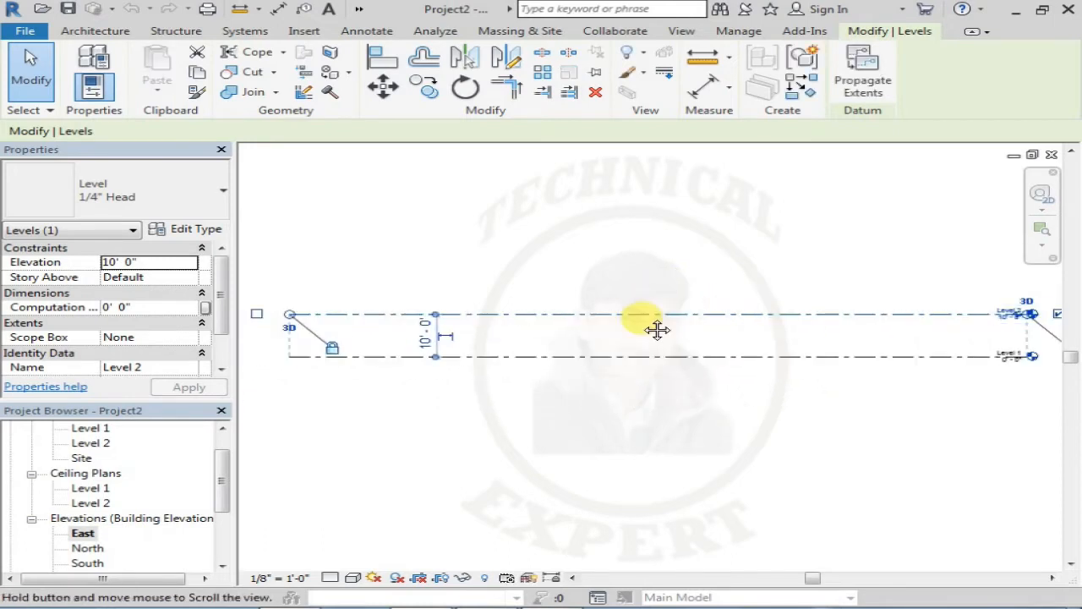
{"action": "middle_click_drag", "start_coordinate": [654, 298], "coordinate": [641, 320]}
{"action": "left_click_drag", "start_coordinate": [216, 483], "coordinate": [214, 455]}
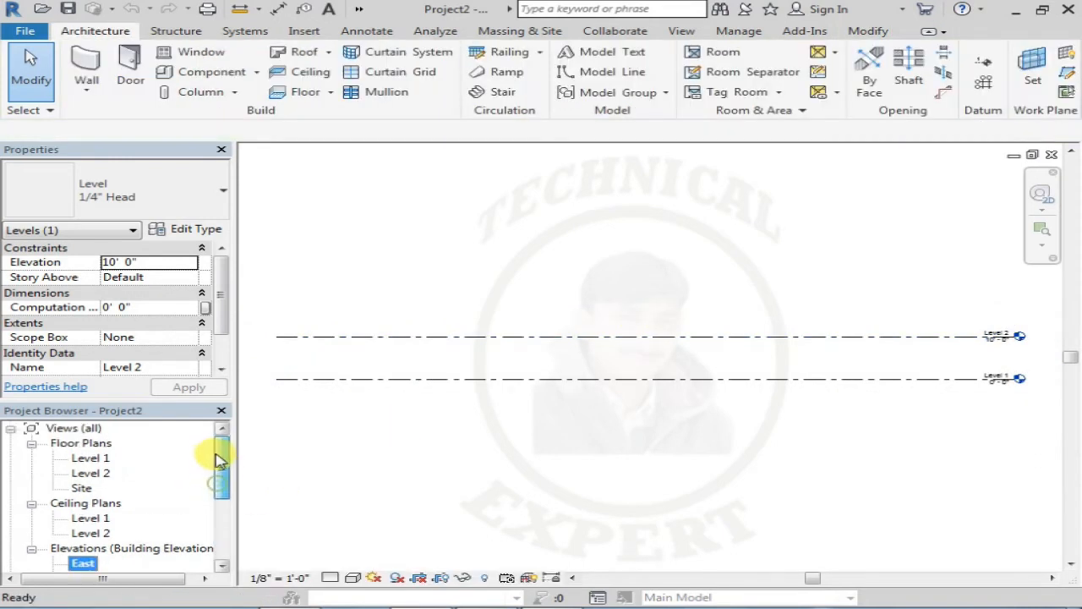
{"action": "double_click", "coordinate": [89, 459]}
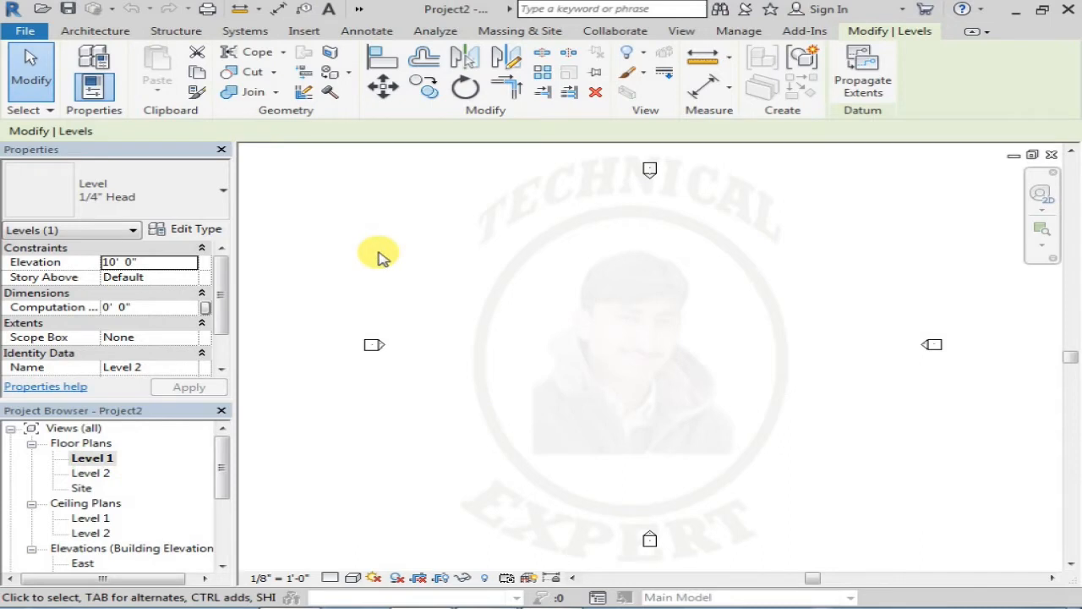
Step: Set the project's length format to feet and fractional inches, rounded to the nearest 1/32"
{"action": "key", "text": "u"}
{"action": "key", "text": "n"}
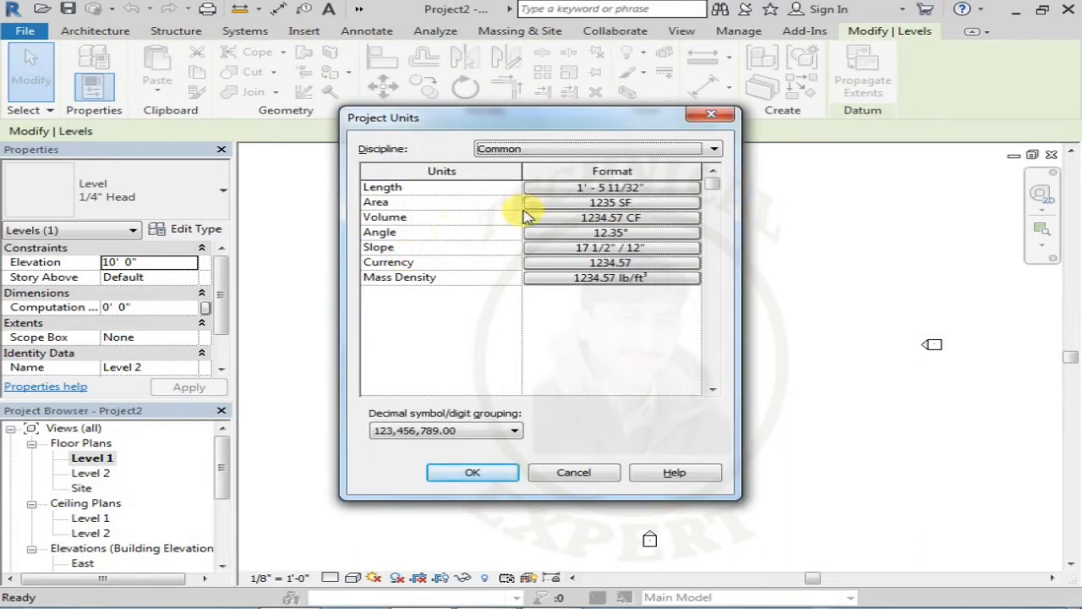
{"action": "left_click", "coordinate": [590, 190]}
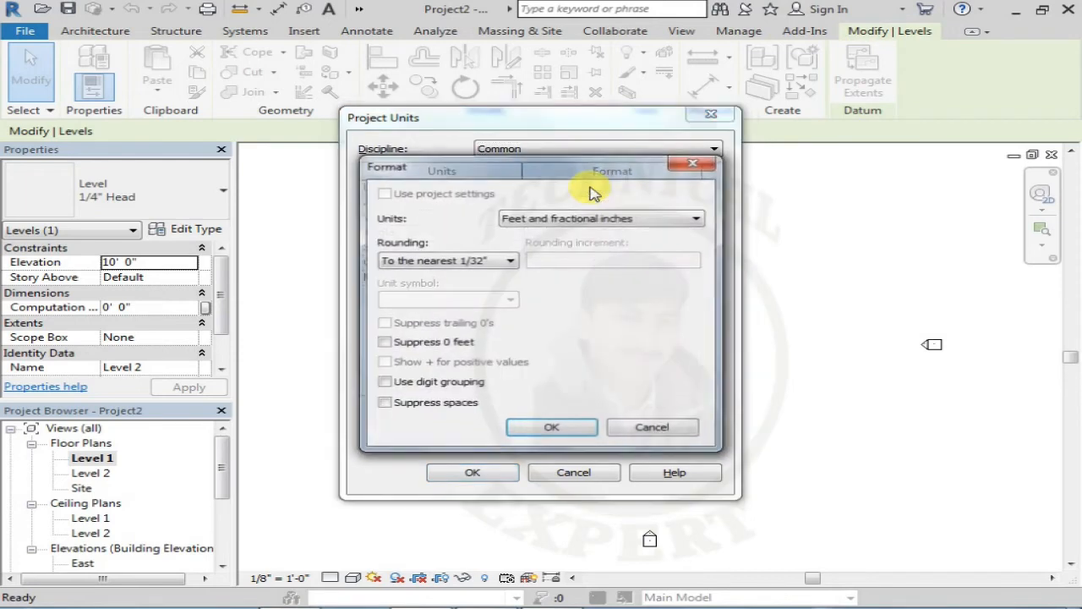
{"action": "left_click", "coordinate": [535, 221]}
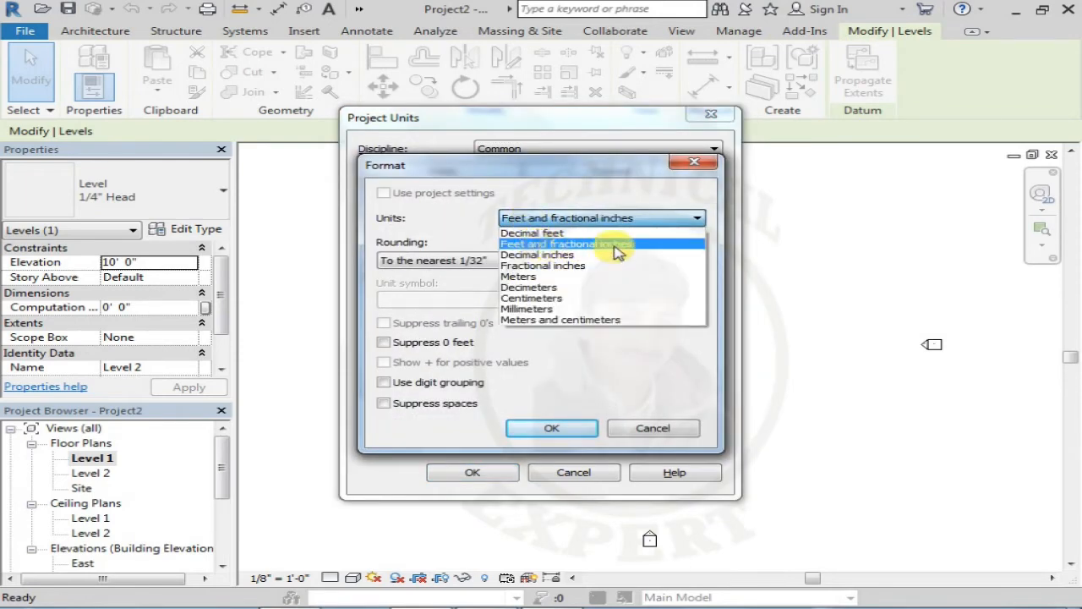
{"action": "left_click", "coordinate": [478, 239]}
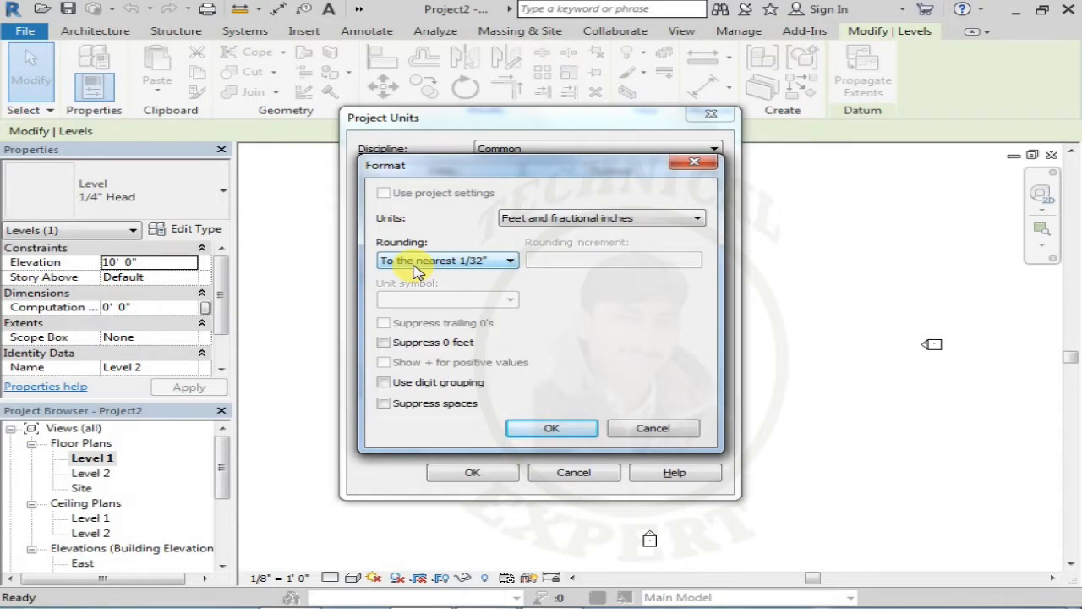
{"action": "left_click", "coordinate": [550, 429]}
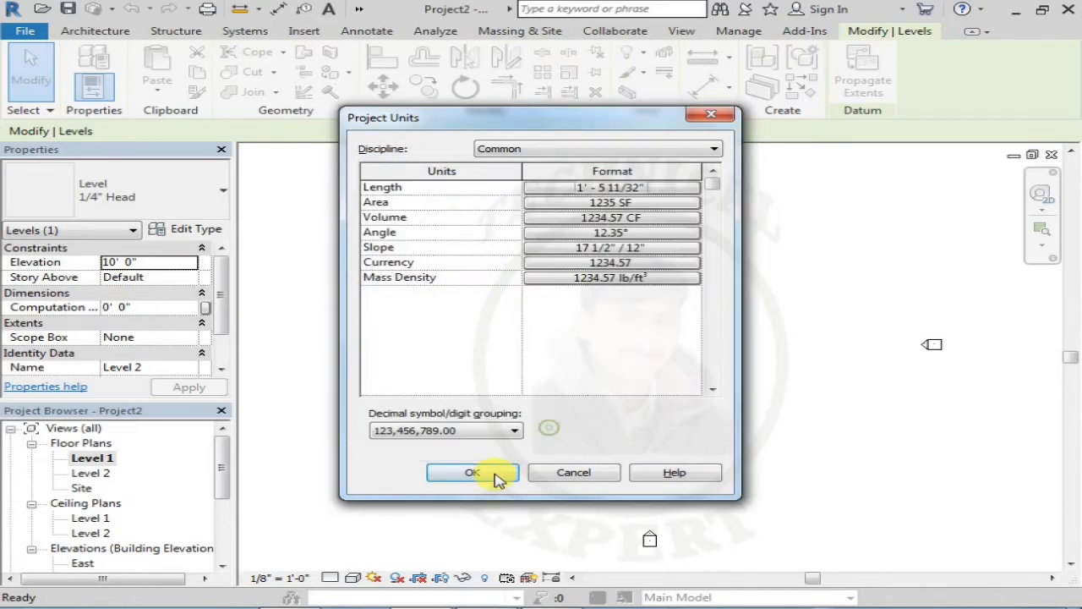
{"action": "left_click", "coordinate": [477, 474]}
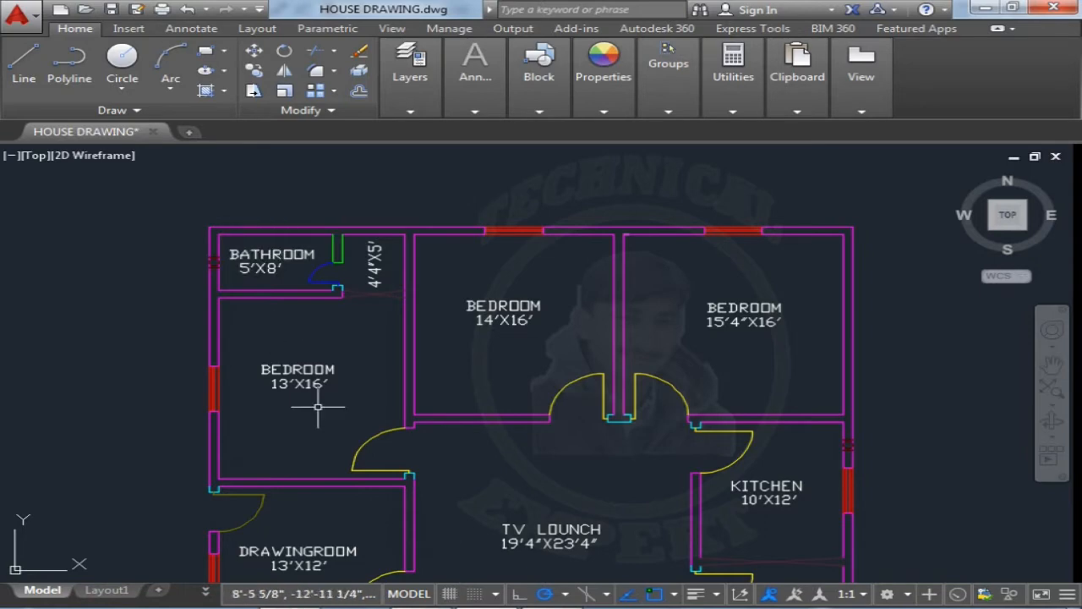
Step: Switch to AutoCAD and examine the house plan's rooms and the schedule of wall thicknesses, doors and windows
{"action": "scroll", "coordinate": [338, 415], "scroll_direction": "down", "scroll_amount": 2}
{"action": "scroll", "coordinate": [372, 463], "scroll_direction": "up", "scroll_amount": 2}
{"action": "scroll", "coordinate": [373, 463], "scroll_direction": "up", "scroll_amount": 5}
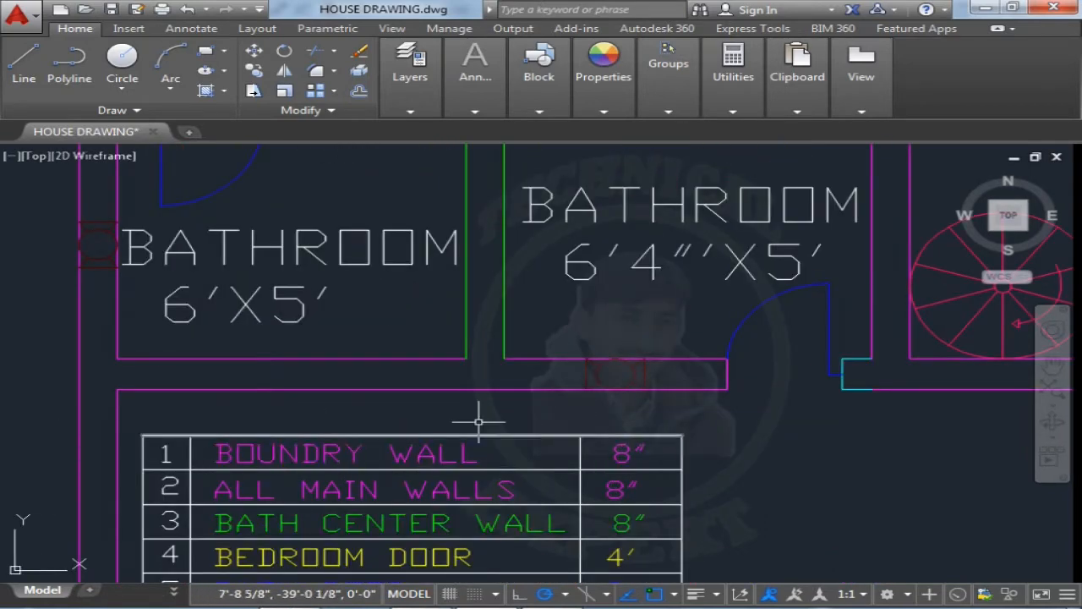
{"action": "scroll", "coordinate": [483, 416], "scroll_direction": "down", "scroll_amount": 4}
{"action": "middle_click_drag", "start_coordinate": [488, 322], "coordinate": [488, 353]}
{"action": "middle_click_drag", "start_coordinate": [527, 295], "coordinate": [466, 447]}
{"action": "scroll", "coordinate": [461, 340], "scroll_direction": "down", "scroll_amount": 1}
{"action": "mouse_move", "coordinate": [464, 305]}
{"action": "middle_mouse_down"}
{"action": "mouse_move", "coordinate": [437, 460]}
{"action": "mouse_move", "coordinate": [423, 417]}
{"action": "middle_mouse_up"}
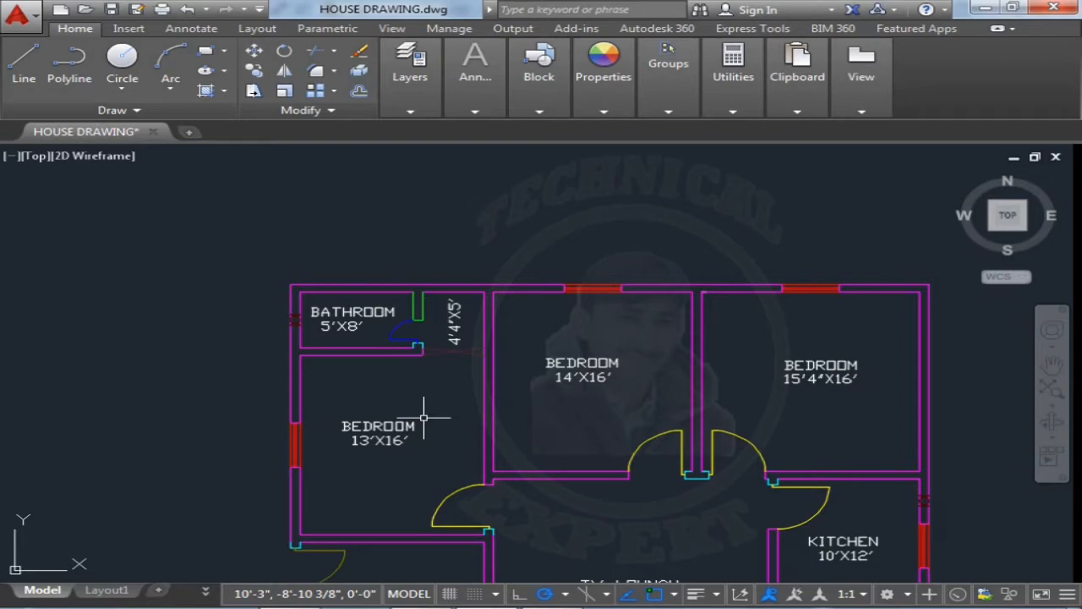
{"action": "middle_click_drag", "start_coordinate": [415, 439], "coordinate": [418, 367]}
{"action": "scroll", "coordinate": [416, 372], "scroll_direction": "down", "scroll_amount": 6}
{"action": "scroll", "coordinate": [413, 393], "scroll_direction": "up", "scroll_amount": 8}
{"action": "scroll", "coordinate": [508, 347], "scroll_direction": "down", "scroll_amount": 4}
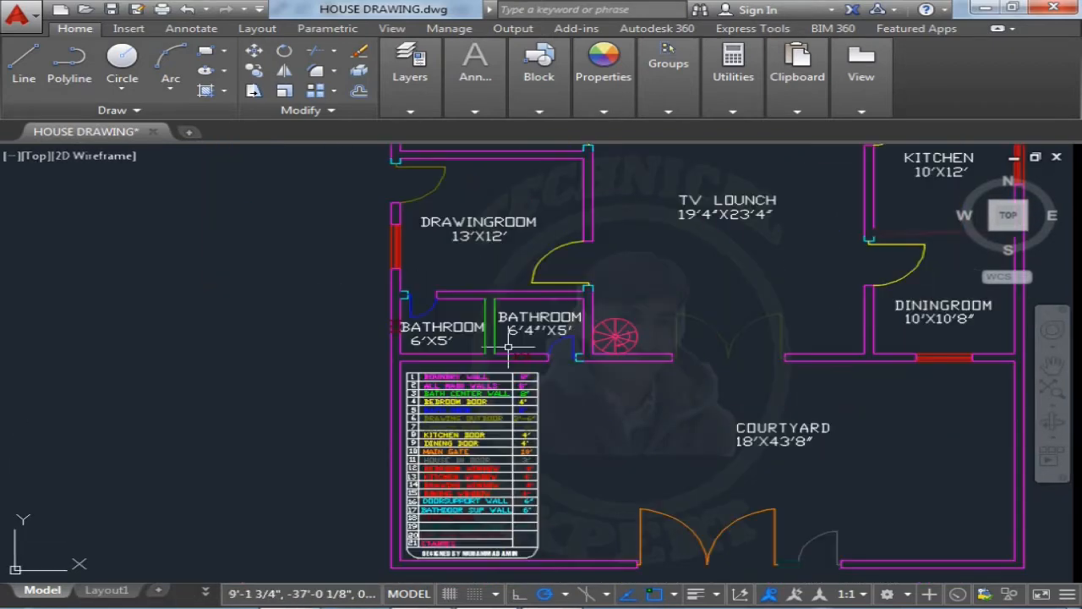
{"action": "middle_click_drag", "start_coordinate": [530, 277], "coordinate": [474, 486]}
{"action": "middle_click_drag", "start_coordinate": [511, 243], "coordinate": [440, 377]}
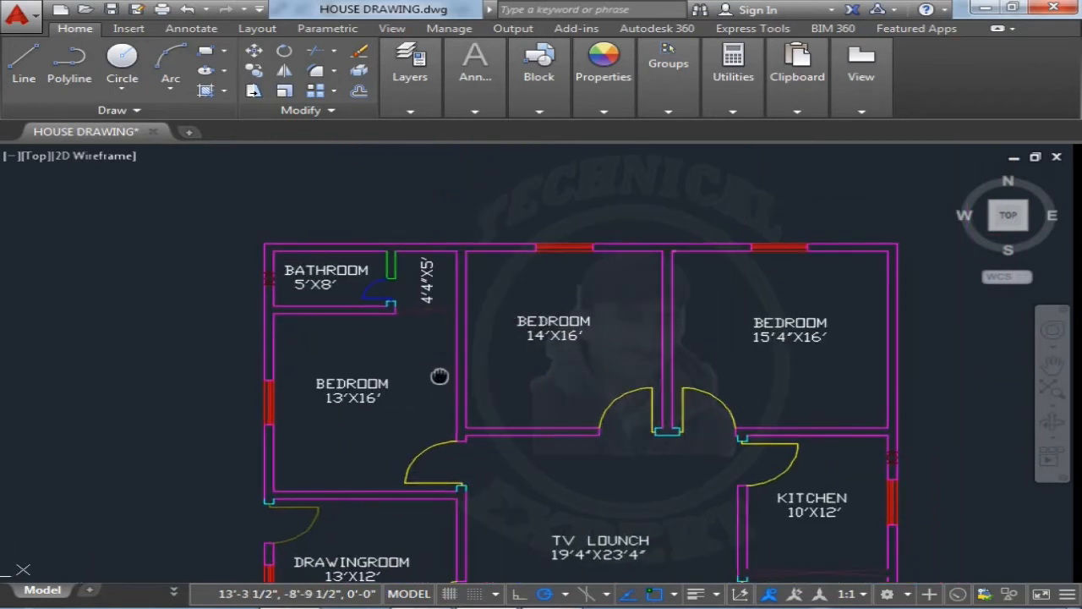
Step: Switch back to Revit and start the Wall tool with the Basic Wall type Generic - 8"
{"action": "mouse_move", "coordinate": [421, 606]}
{"action": "left_click", "coordinate": [405, 532]}
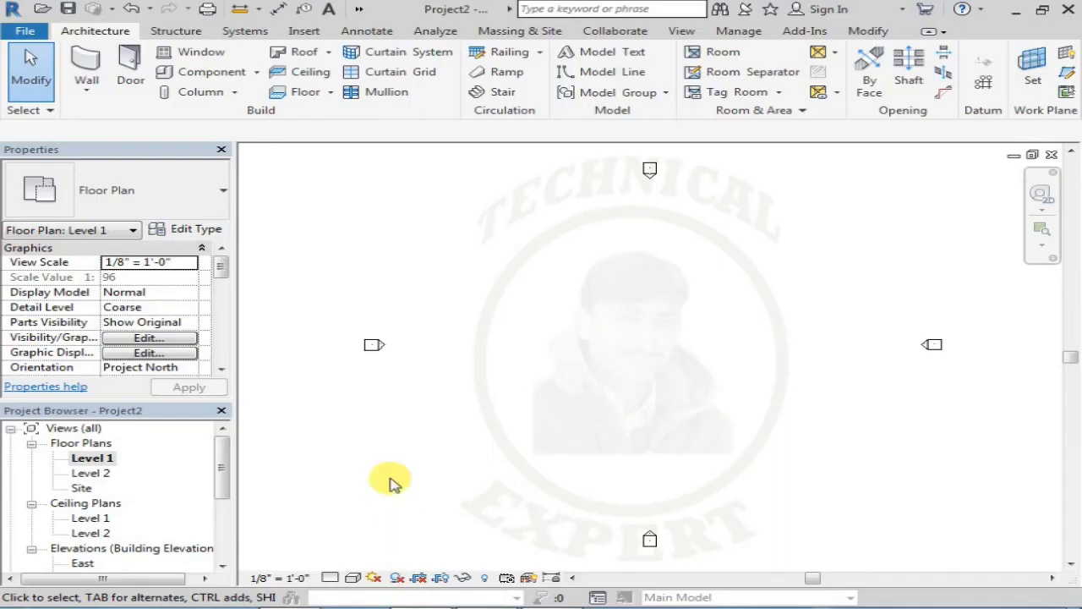
{"action": "left_click", "coordinate": [92, 68]}
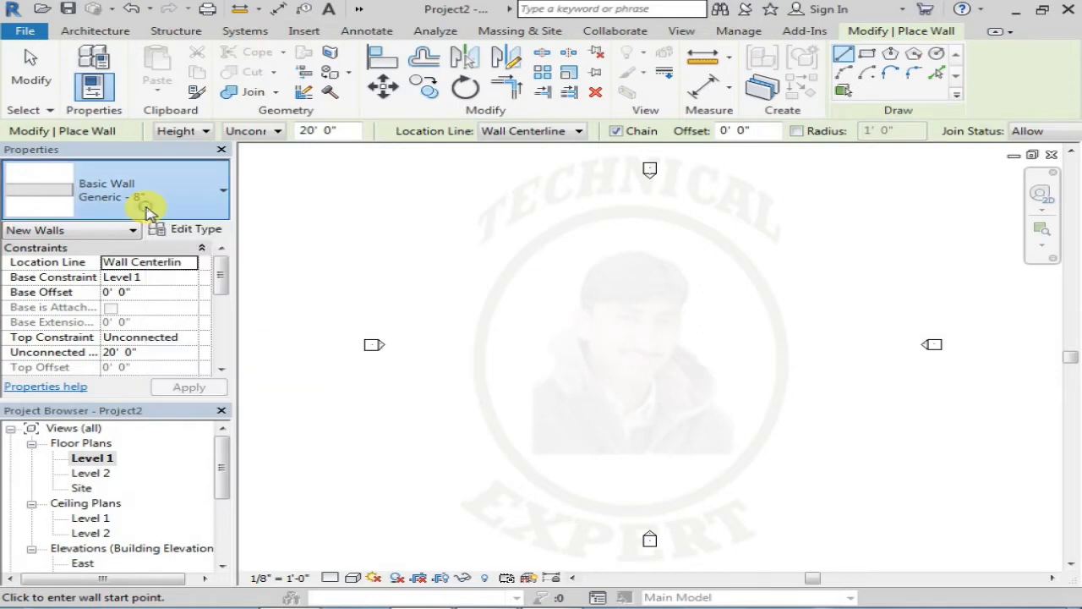
{"action": "left_click", "coordinate": [145, 209]}
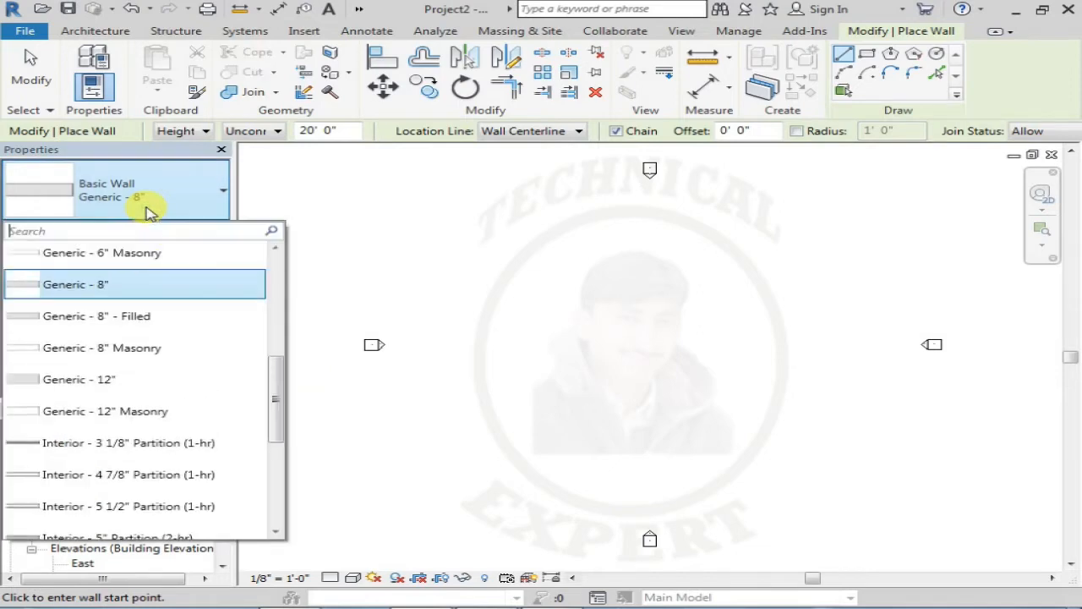
{"action": "left_click", "coordinate": [133, 287]}
Step: Inspect the Generic - 8" wall type's duplication option and its structure layer thickness without saving any changes
{"action": "left_click", "coordinate": [192, 234]}
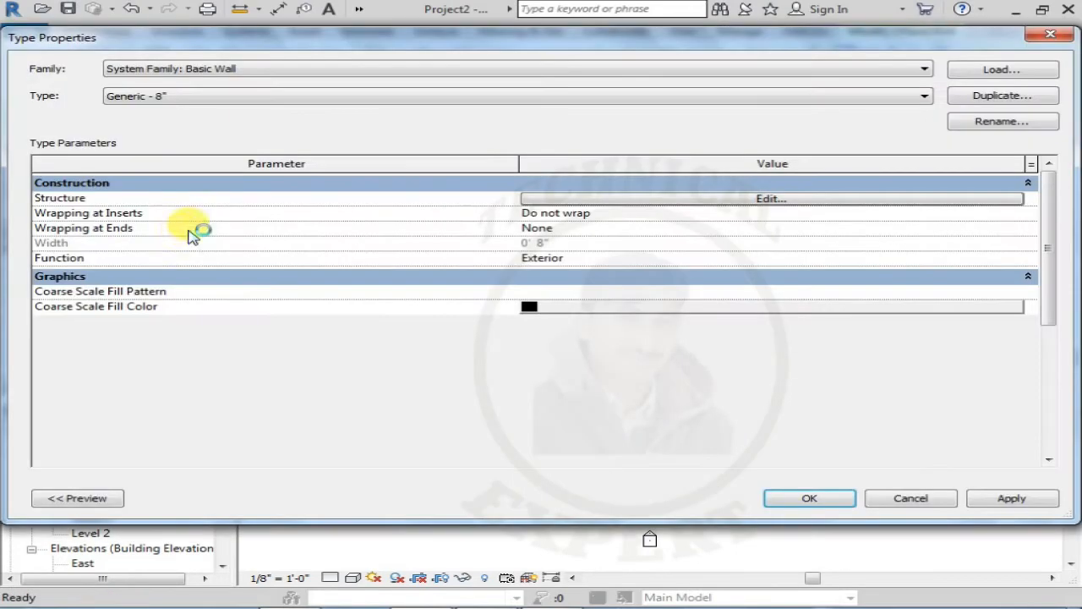
{"action": "left_click", "coordinate": [978, 101]}
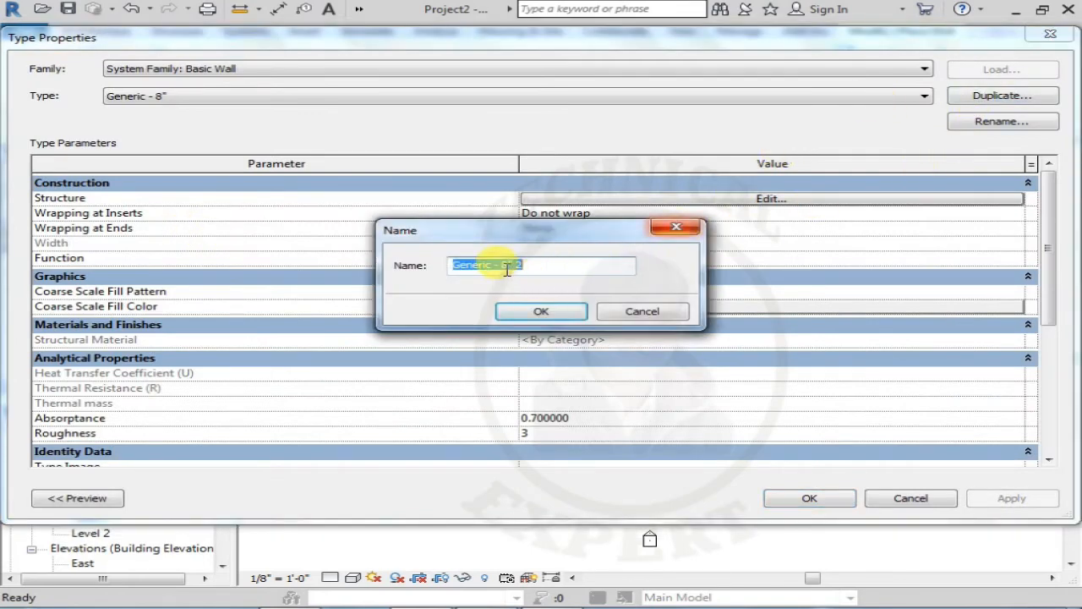
{"action": "left_click", "coordinate": [681, 230]}
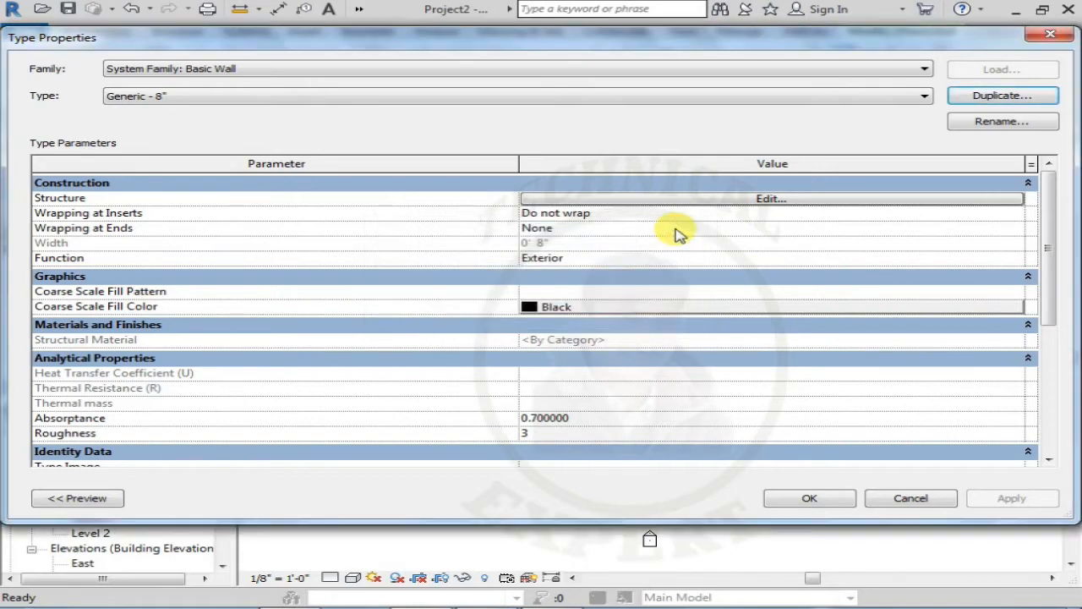
{"action": "left_click", "coordinate": [736, 201]}
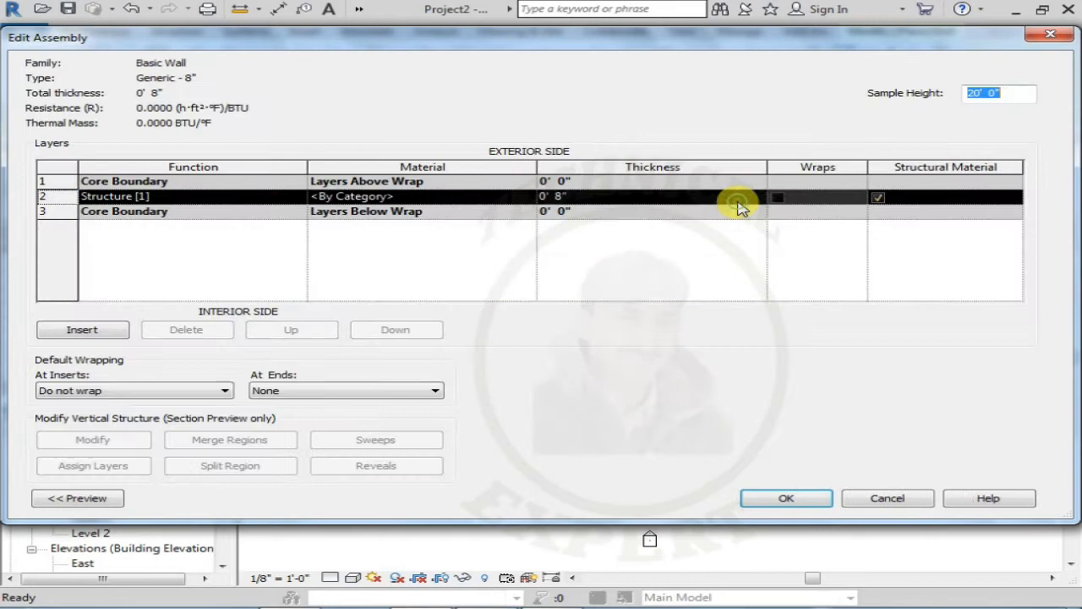
{"action": "left_click", "coordinate": [558, 198]}
{"action": "double_click", "coordinate": [559, 198]}
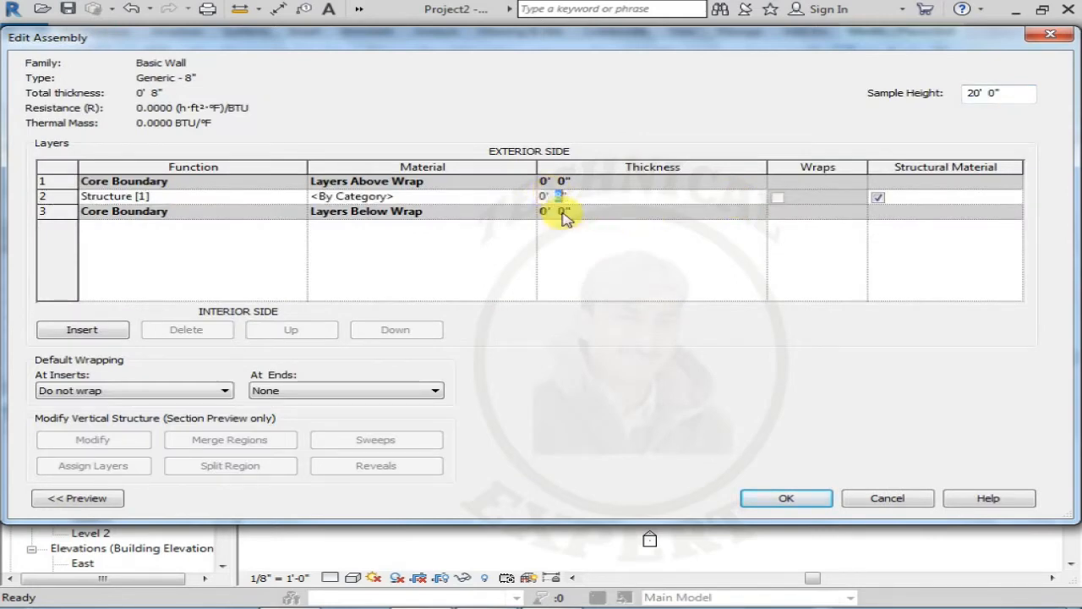
{"action": "left_click", "coordinate": [578, 248]}
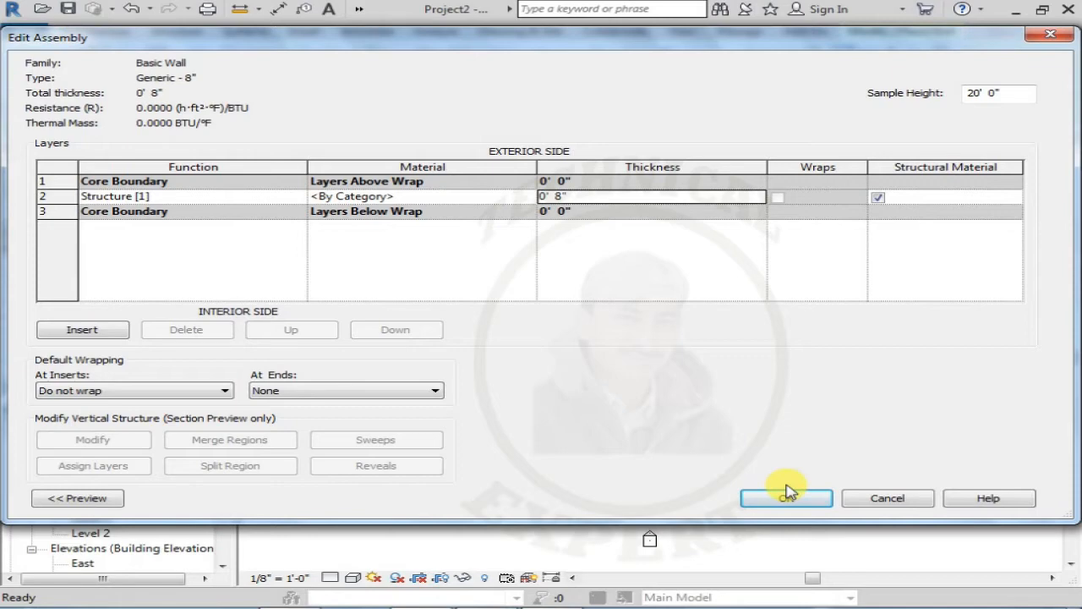
{"action": "left_click", "coordinate": [891, 501]}
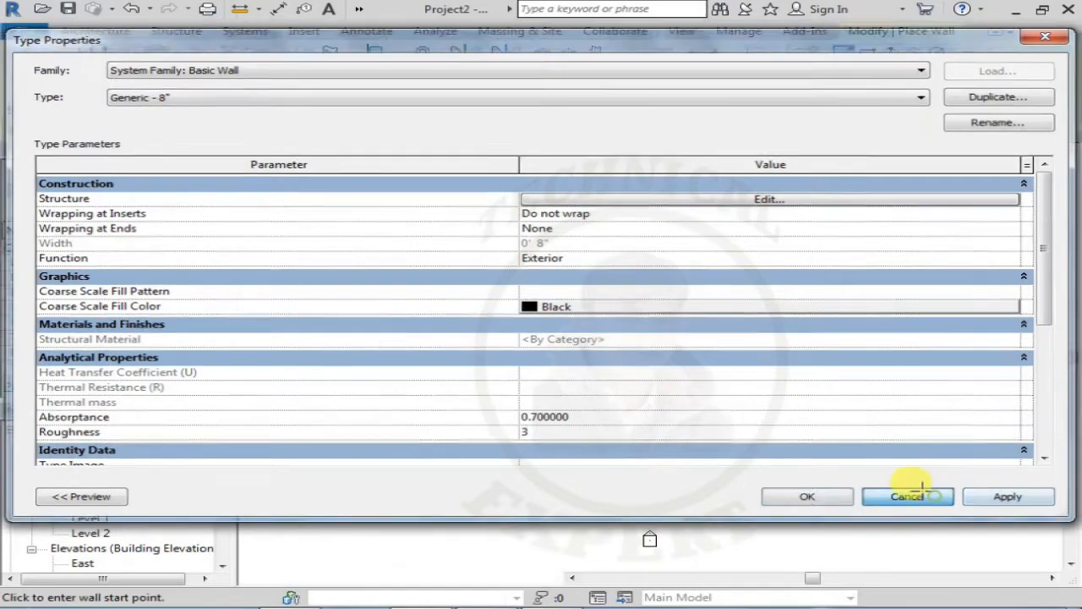
{"action": "left_click", "coordinate": [909, 499]}
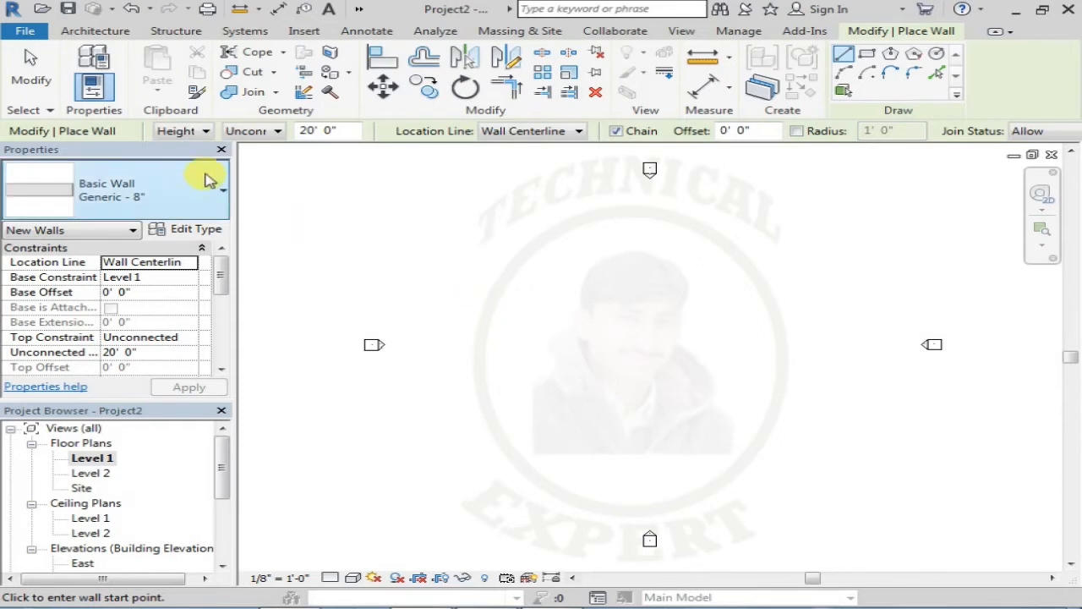
Step: Constrain the height of the new walls up to Level 2
{"action": "left_click", "coordinate": [265, 138]}
{"action": "left_click", "coordinate": [262, 155]}
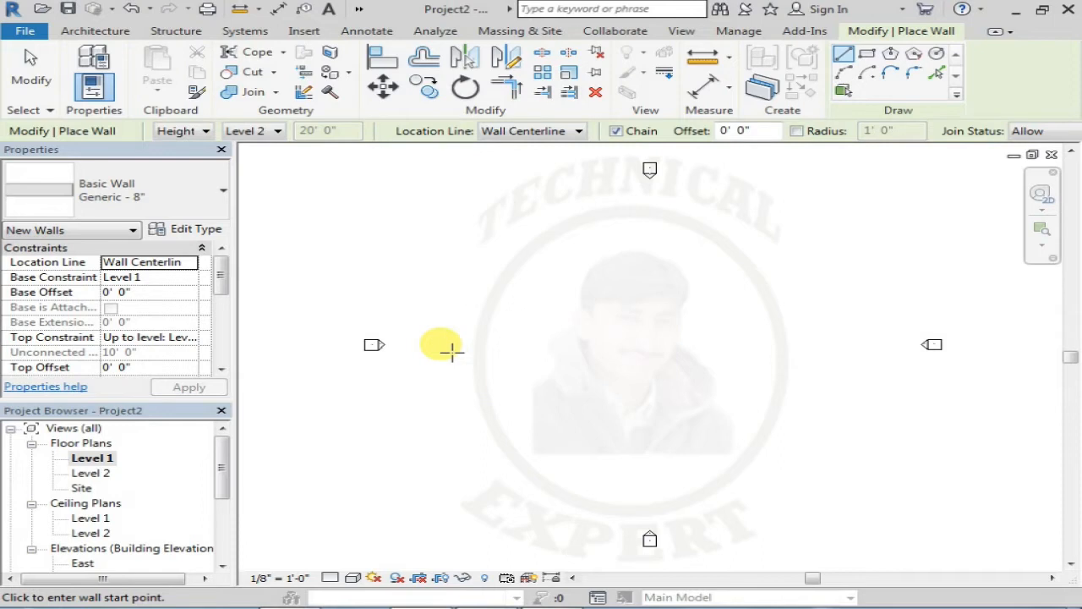
{"action": "left_click", "coordinate": [140, 356]}
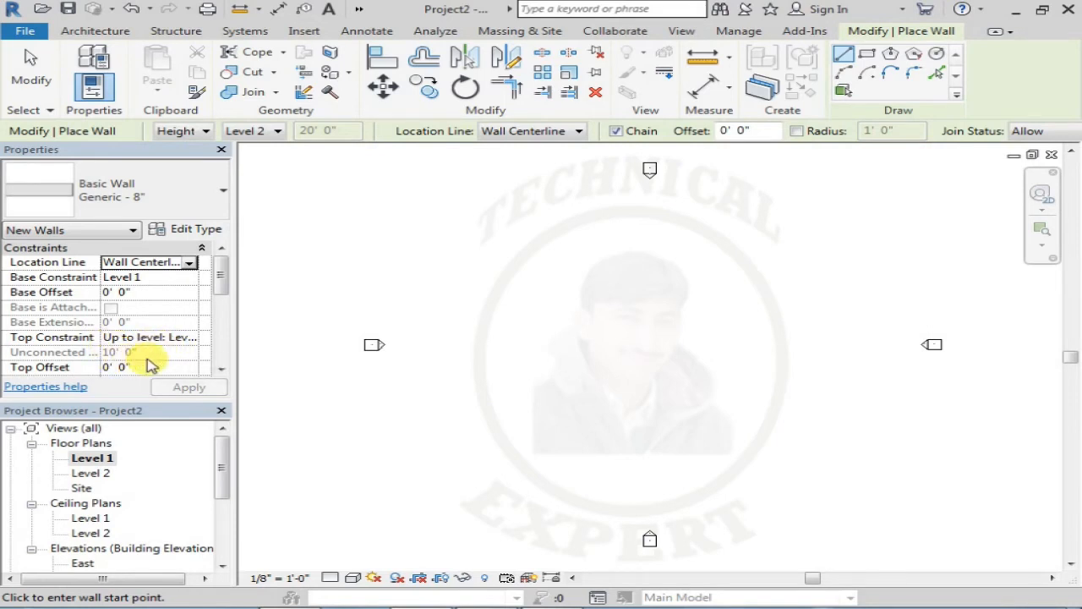
Step: Draw a horizontal exterior wall about 82' long and a vertical one about 69' long down from its left end
{"action": "left_click", "coordinate": [85, 32]}
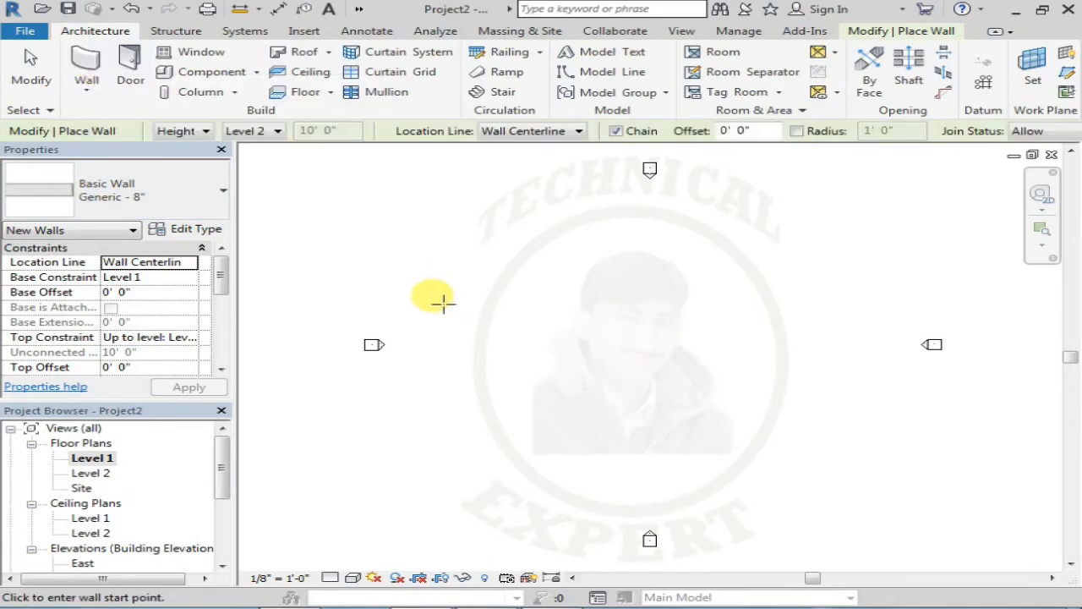
{"action": "left_click", "coordinate": [444, 302]}
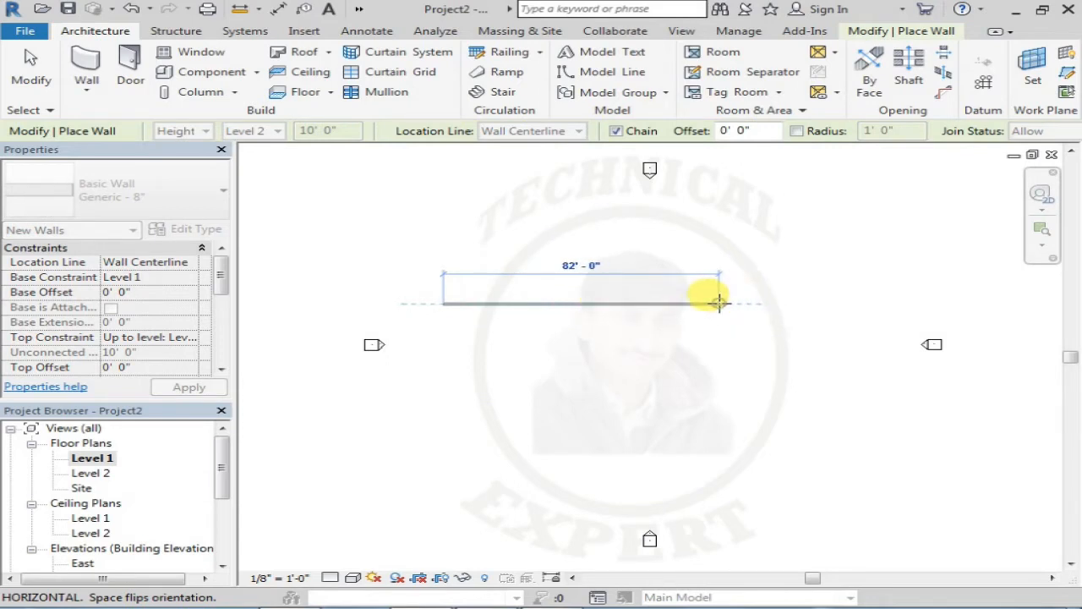
{"action": "left_click", "coordinate": [719, 302]}
{"action": "key", "text": "Escape"}
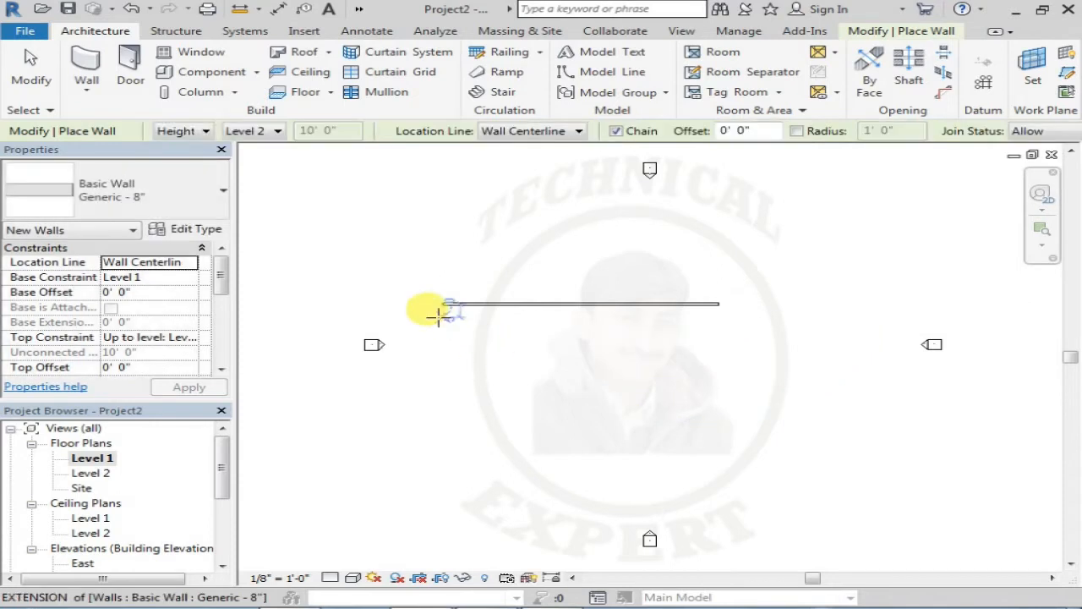
{"action": "left_click", "coordinate": [444, 304]}
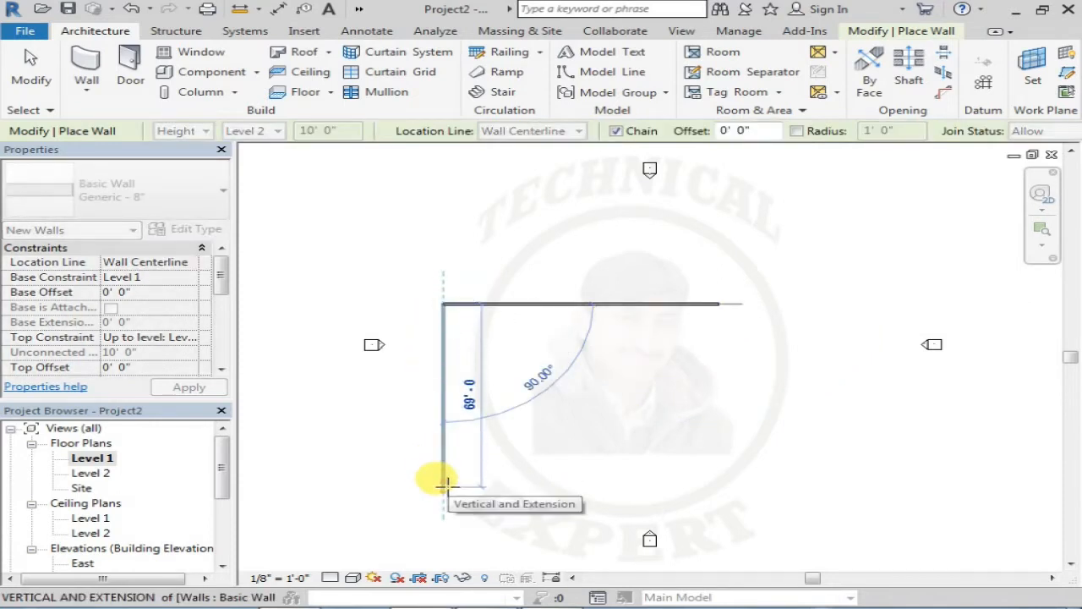
{"action": "left_click", "coordinate": [444, 484]}
{"action": "key", "text": "Escape"}
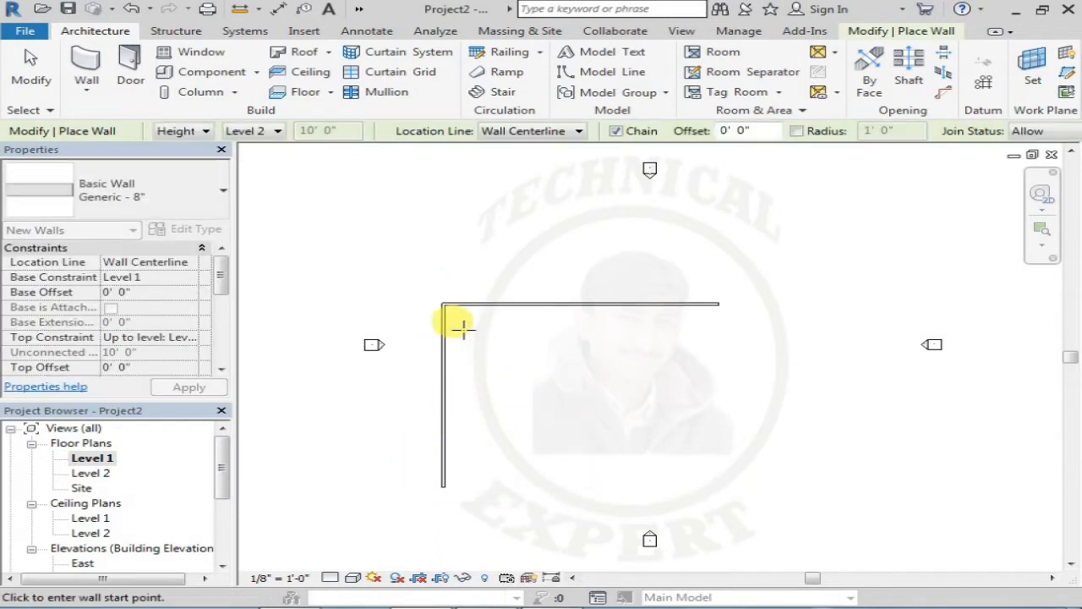
Step: Set the location line of new walls to Finish Face: Interior
{"action": "middle_click_drag", "start_coordinate": [459, 327], "coordinate": [505, 265]}
{"action": "scroll", "coordinate": [505, 265], "scroll_direction": "up", "scroll_amount": 5}
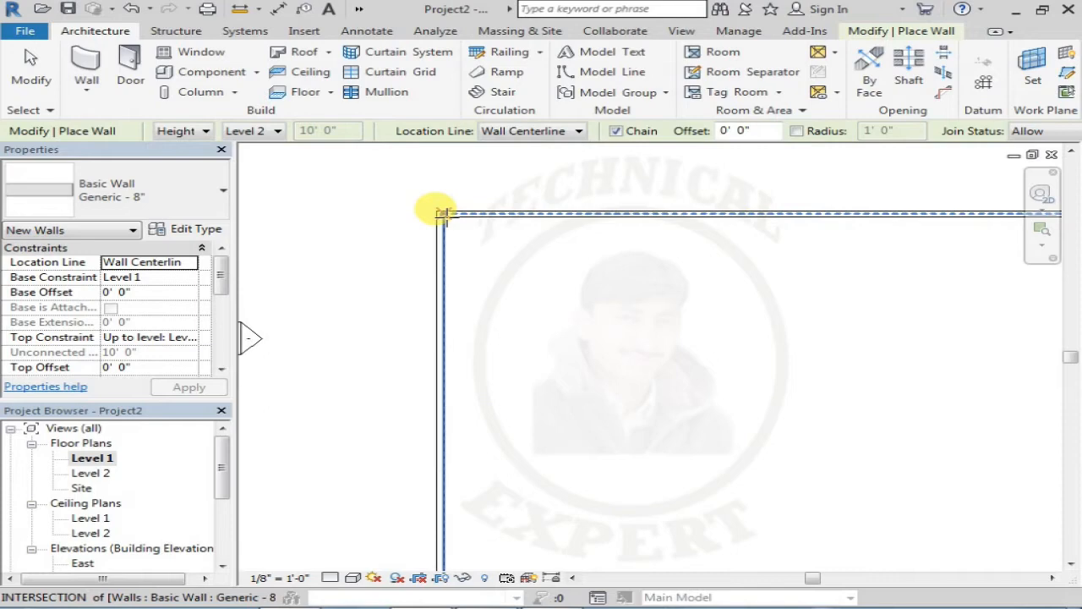
{"action": "left_click", "coordinate": [524, 131]}
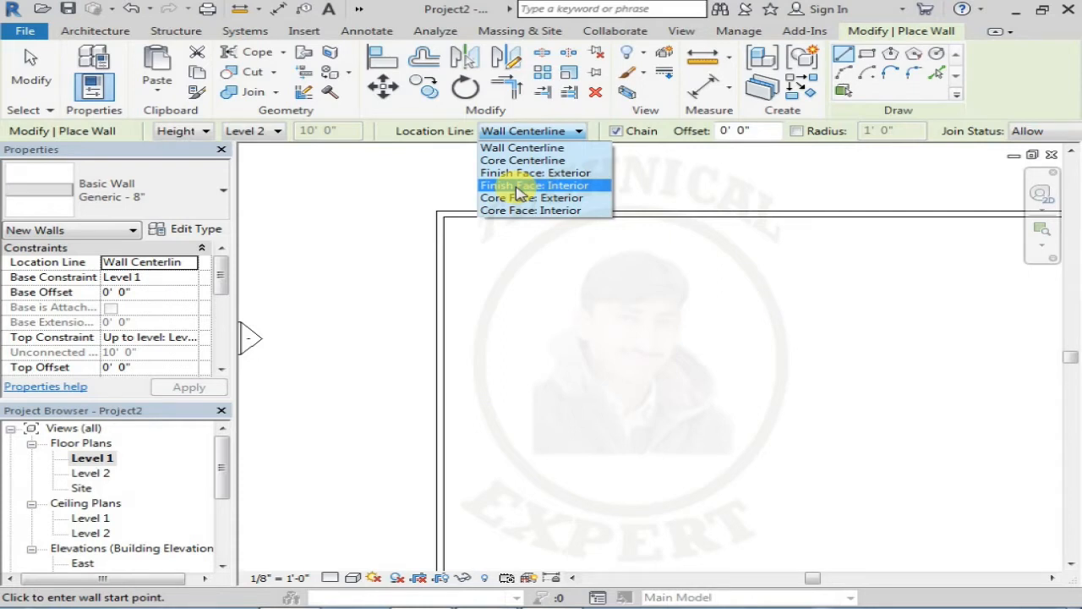
{"action": "left_click", "coordinate": [519, 193]}
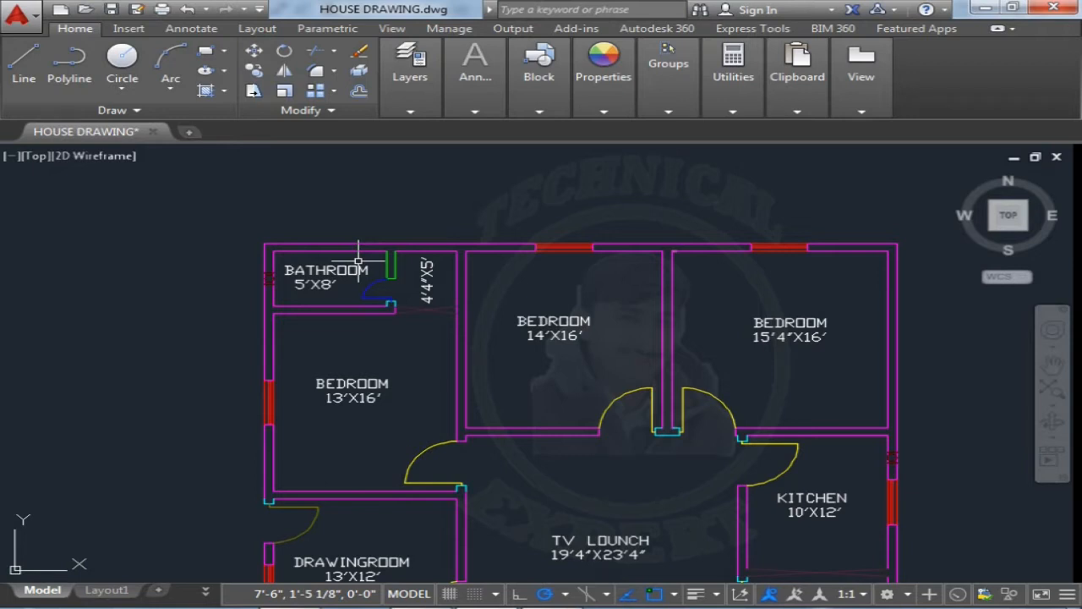
Step: Switch to AutoCAD and change the bathroom label's size text to 8'X5'
{"action": "scroll", "coordinate": [304, 283], "scroll_direction": "up", "scroll_amount": 6}
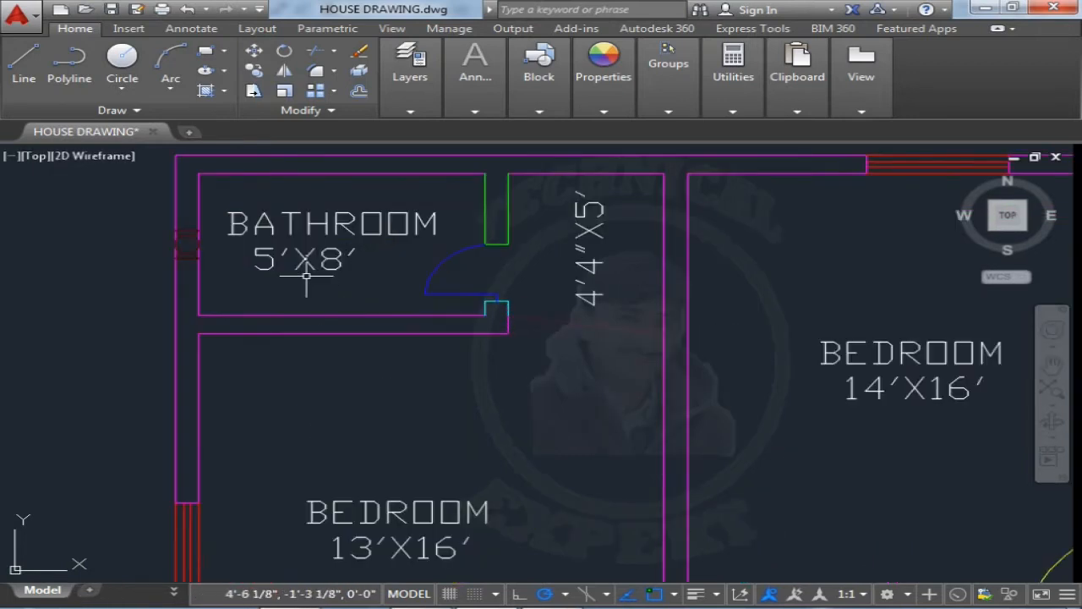
{"action": "scroll", "coordinate": [262, 285], "scroll_direction": "down", "scroll_amount": 4}
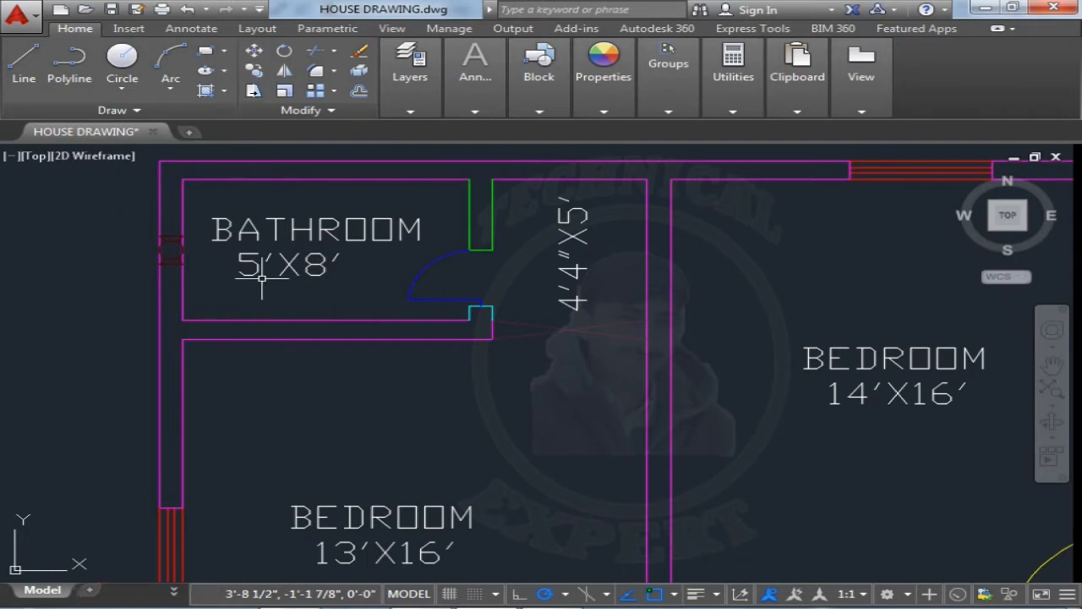
{"action": "double_click", "coordinate": [253, 268]}
{"action": "left_click_drag", "start_coordinate": [254, 270], "coordinate": [233, 266]}
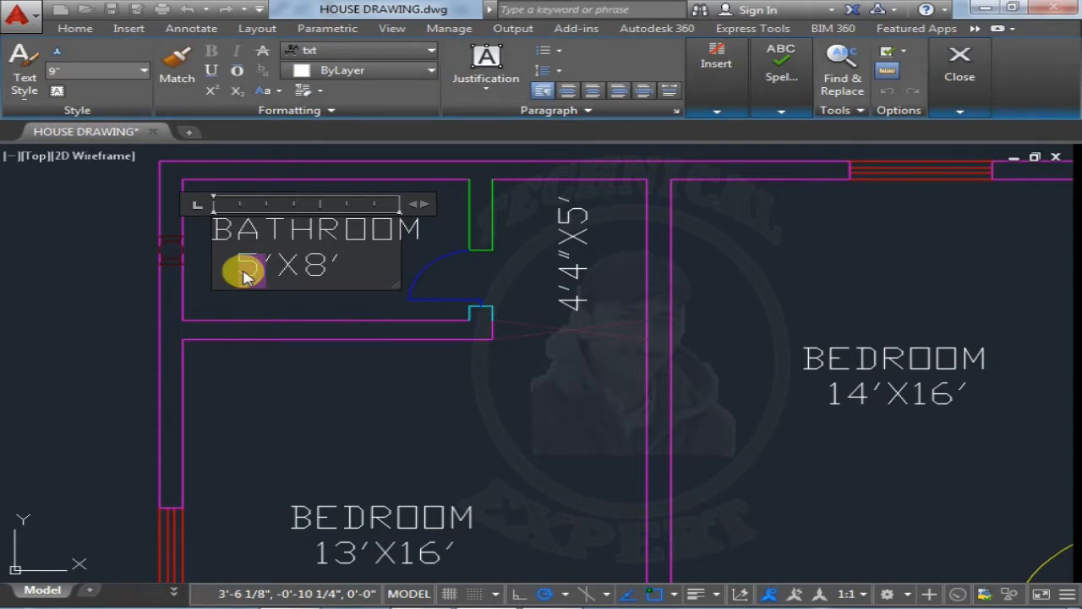
{"action": "type", "text": "8"}
{"action": "double_click", "coordinate": [314, 265]}
{"action": "type", "text": "5"}
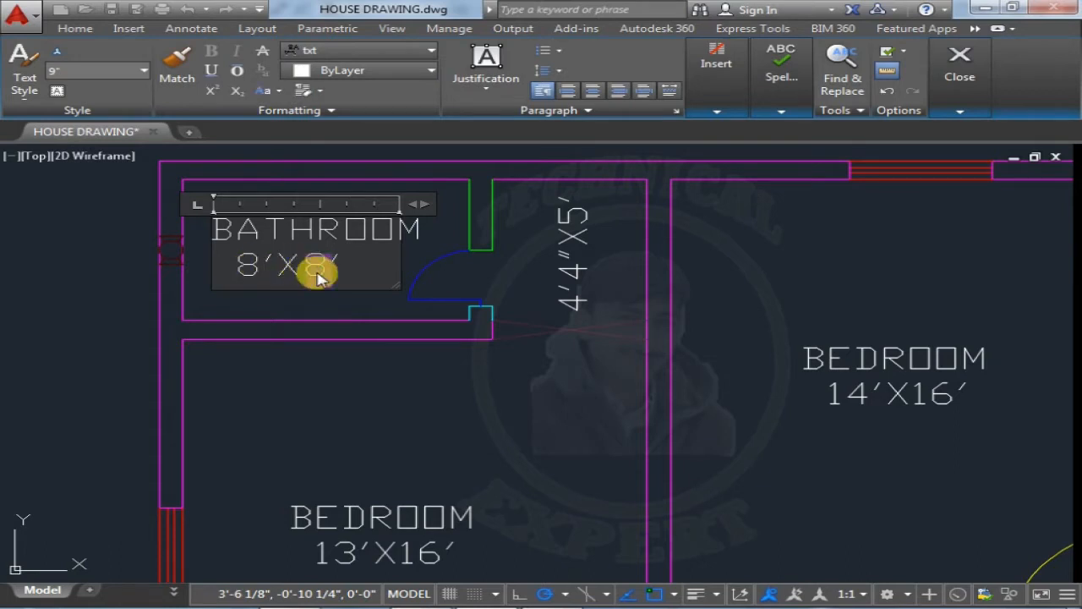
{"action": "left_click", "coordinate": [345, 375]}
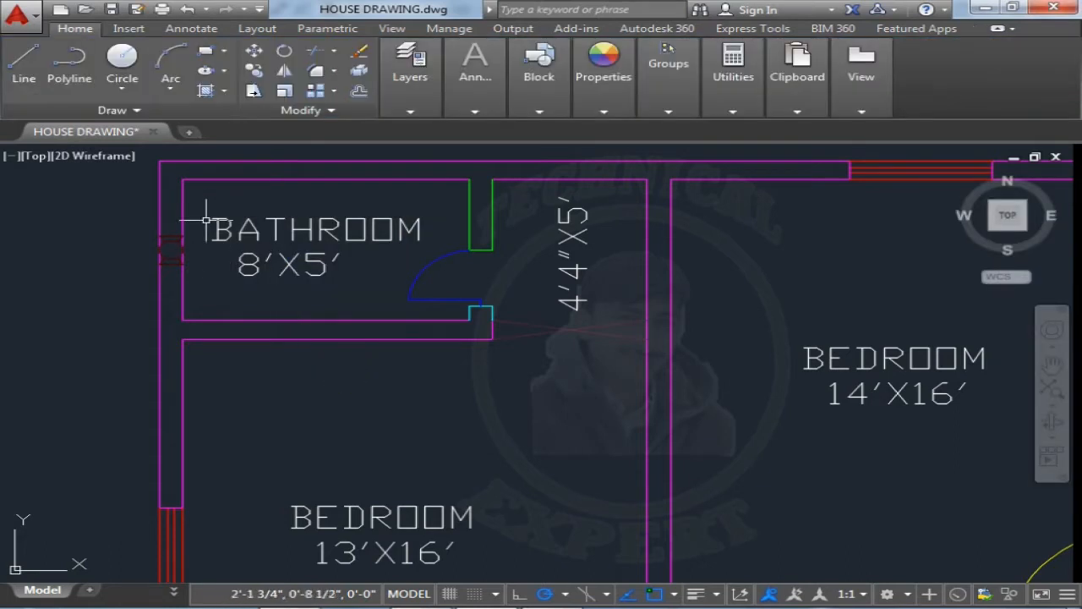
{"action": "middle_click_drag", "start_coordinate": [203, 218], "coordinate": [214, 315]}
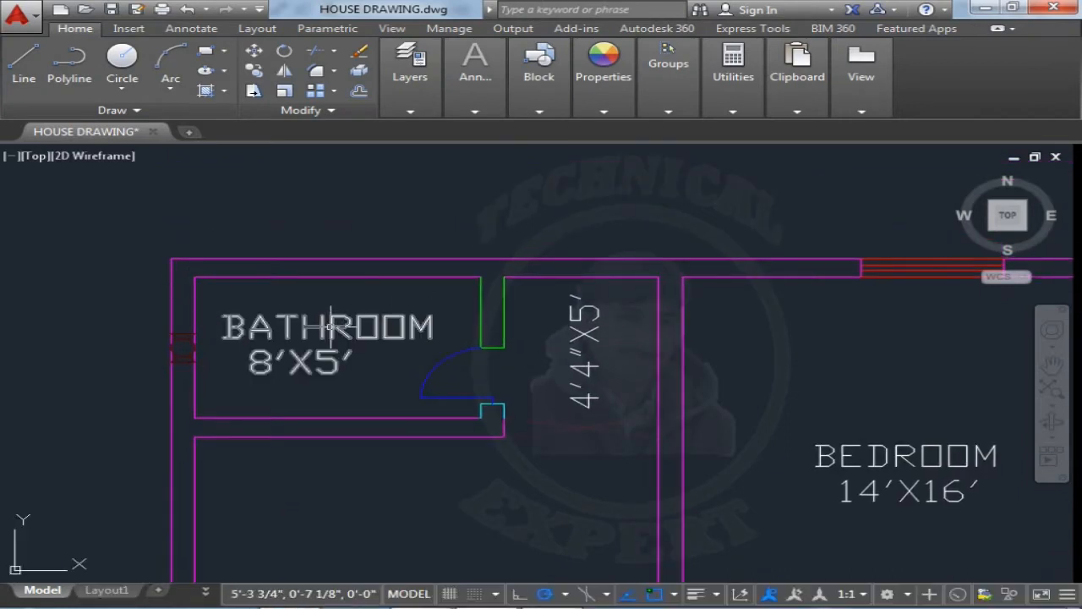
{"action": "scroll", "coordinate": [218, 364], "scroll_direction": "down", "scroll_amount": 4}
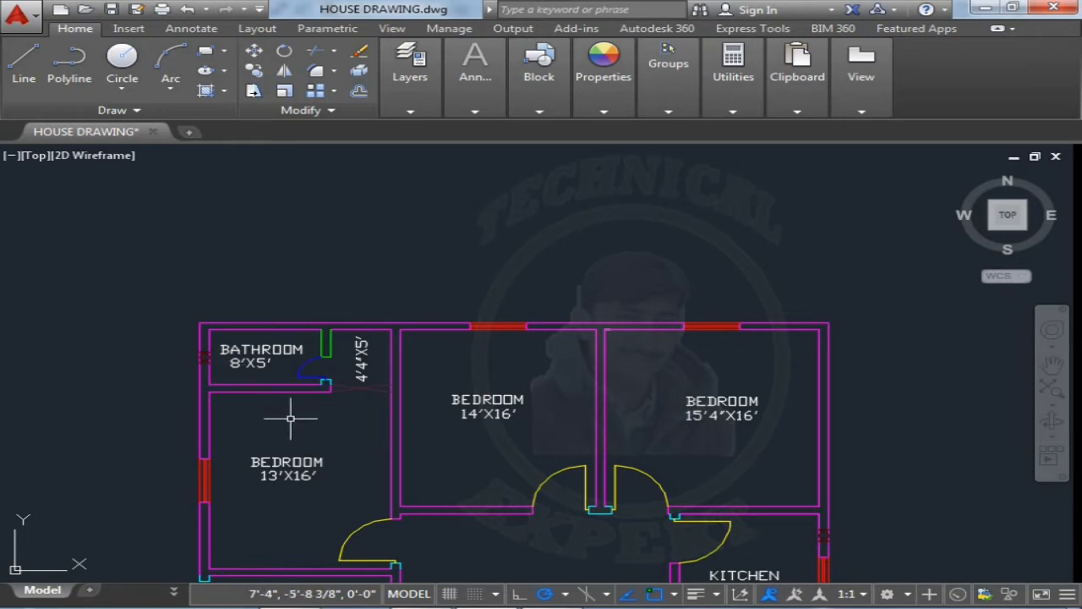
{"action": "scroll", "coordinate": [241, 380], "scroll_direction": "up", "scroll_amount": 2}
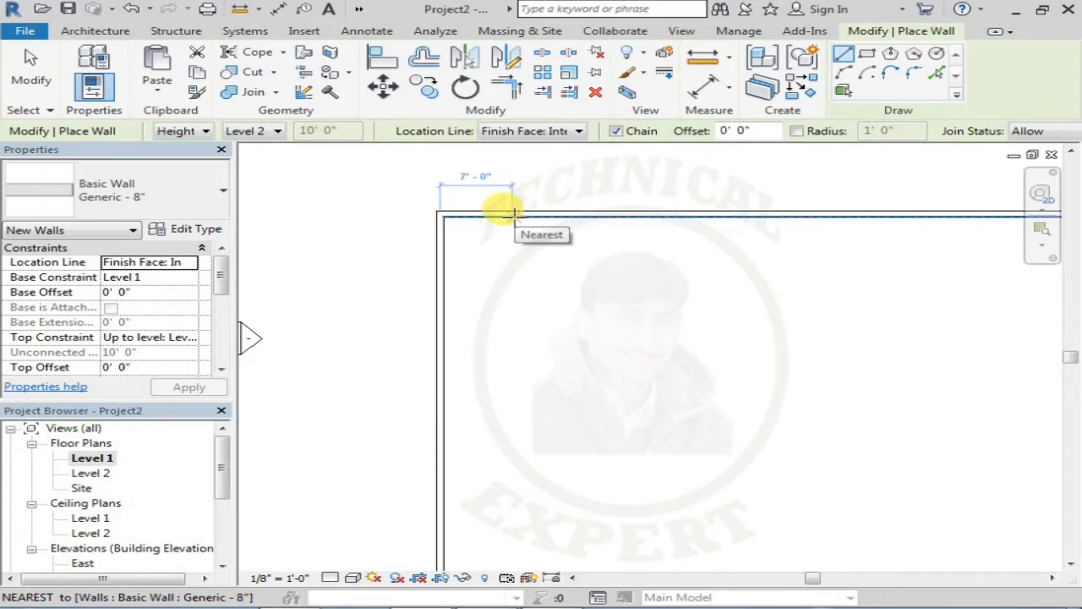
Step: Switch back to Revit and draw the bathroom walls, starting 8' along the top wall, running 5' down and across to the left wall
{"action": "type", "text": "8"}
{"action": "key", "text": "Return"}
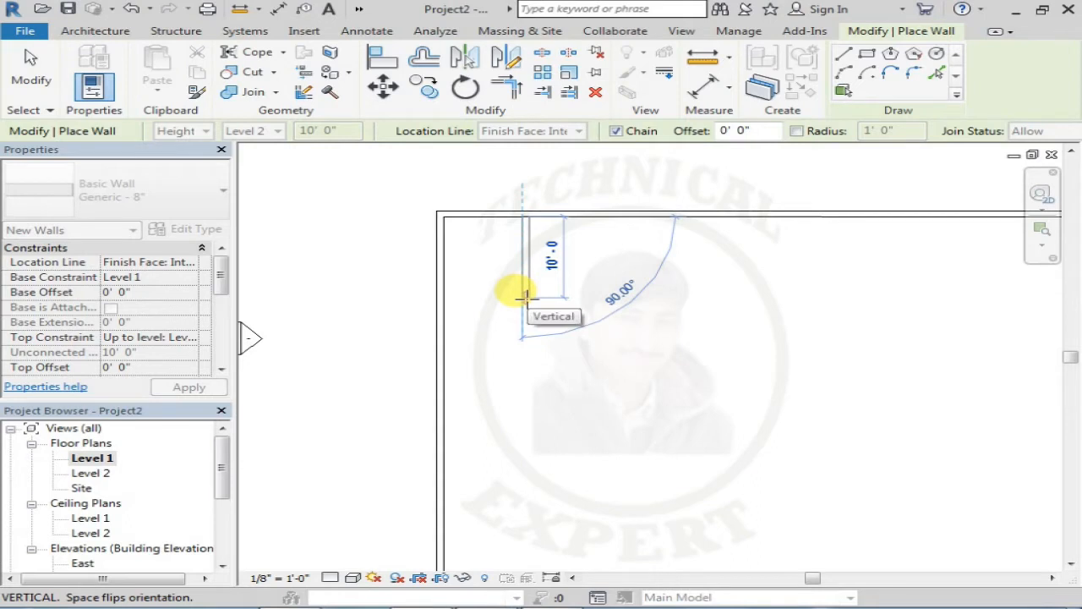
{"action": "type", "text": "5"}
{"action": "key", "text": "Return"}
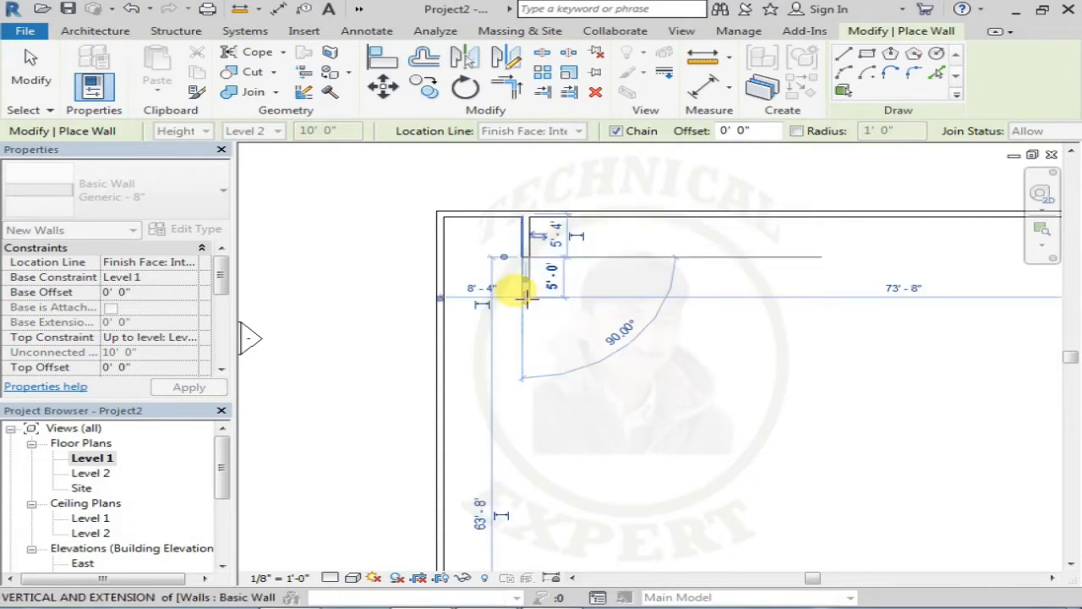
{"action": "left_click", "coordinate": [442, 256]}
{"action": "key", "text": "Escape"}
{"action": "scroll", "coordinate": [439, 229], "scroll_direction": "up", "scroll_amount": 2}
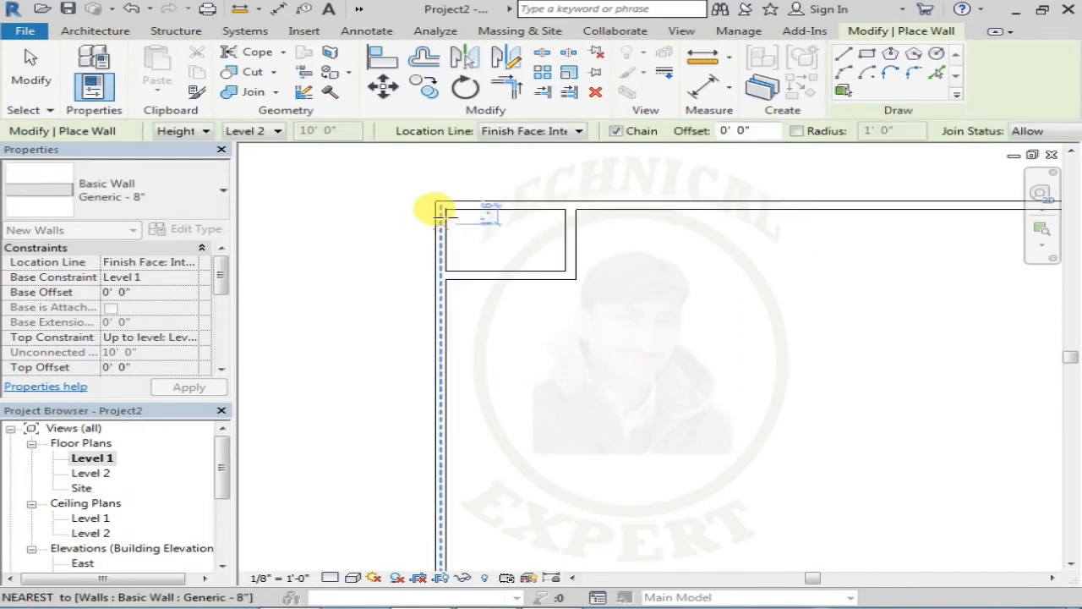
{"action": "left_click", "coordinate": [438, 205]}
{"action": "key", "text": "Escape"}
{"action": "key", "text": "Escape"}
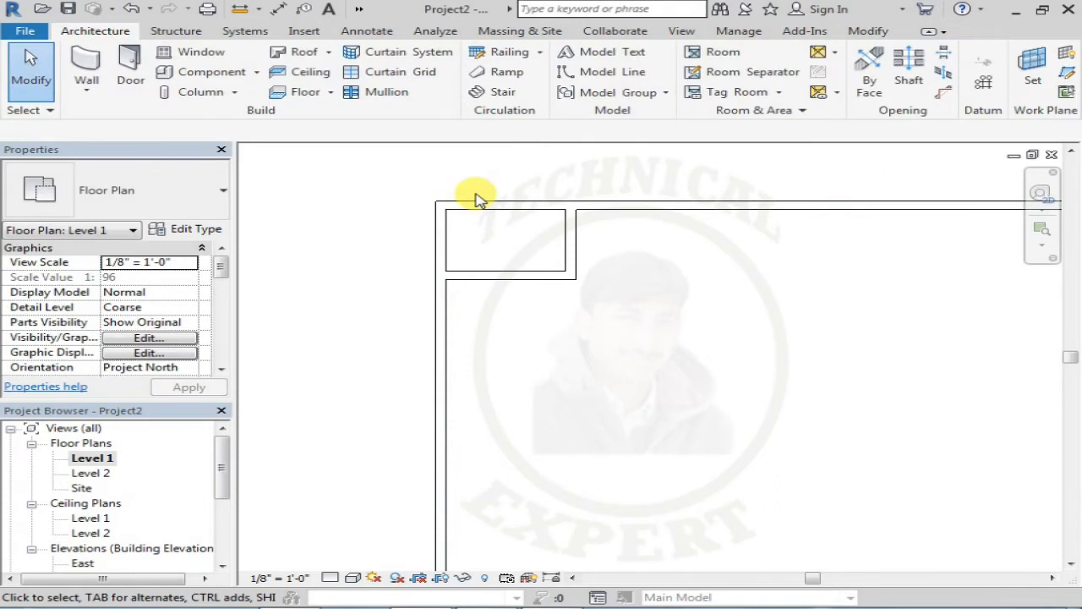
Step: Place a linear dimension across the bathroom's width between the inner faces of its side walls
{"action": "left_click", "coordinate": [368, 38]}
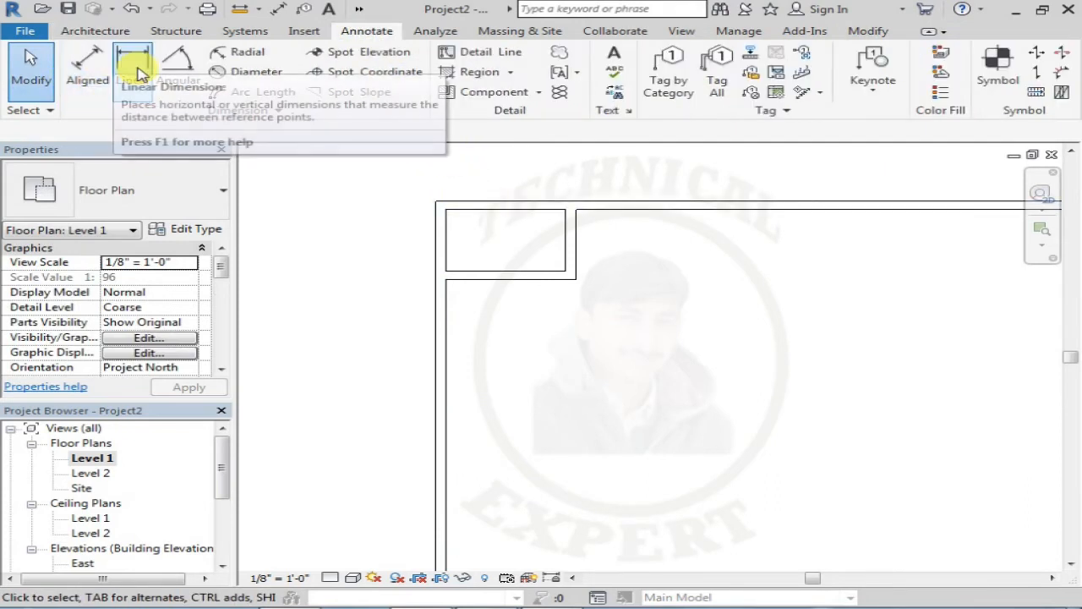
{"action": "left_click", "coordinate": [137, 72]}
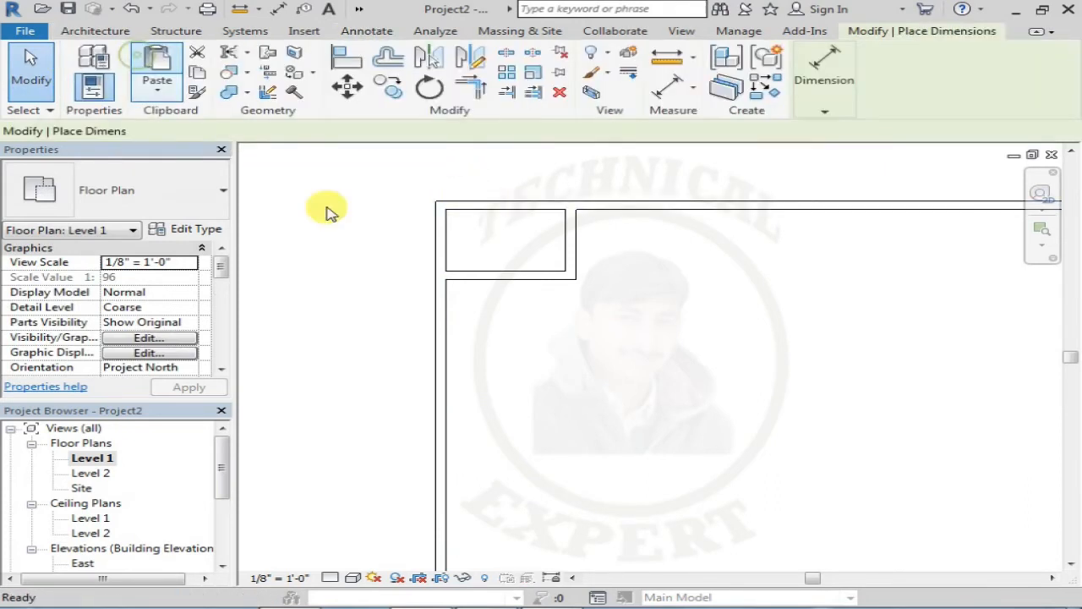
{"action": "left_click", "coordinate": [449, 212]}
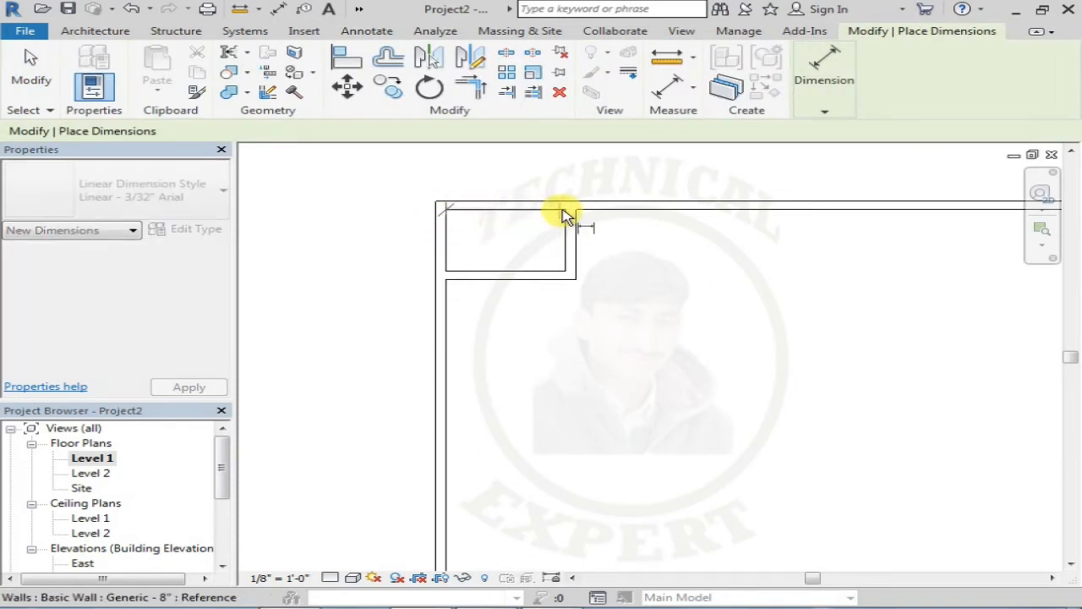
{"action": "left_click", "coordinate": [569, 212]}
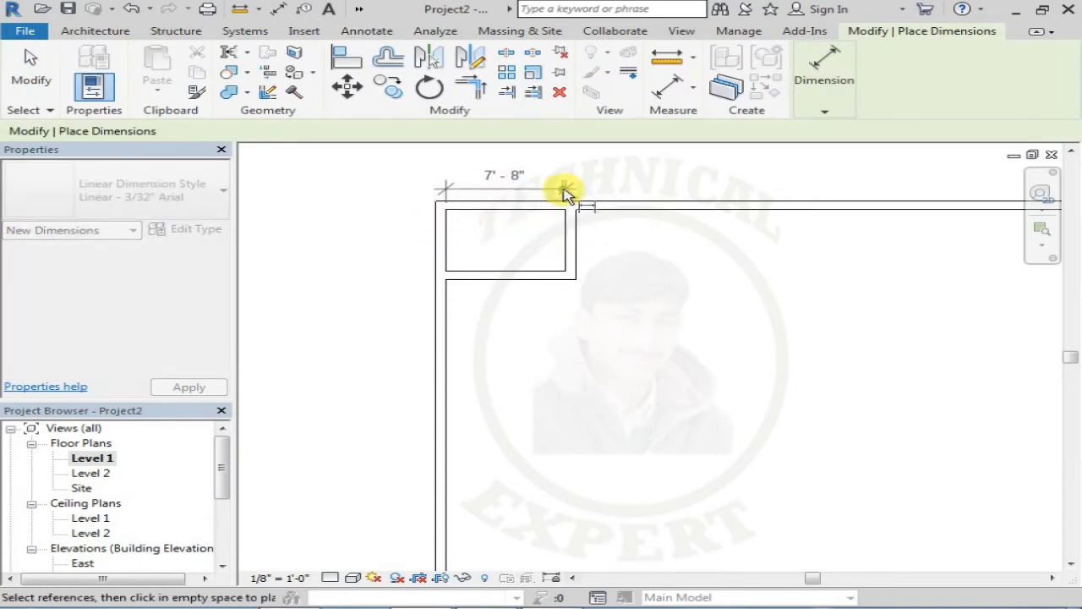
{"action": "left_click", "coordinate": [565, 191]}
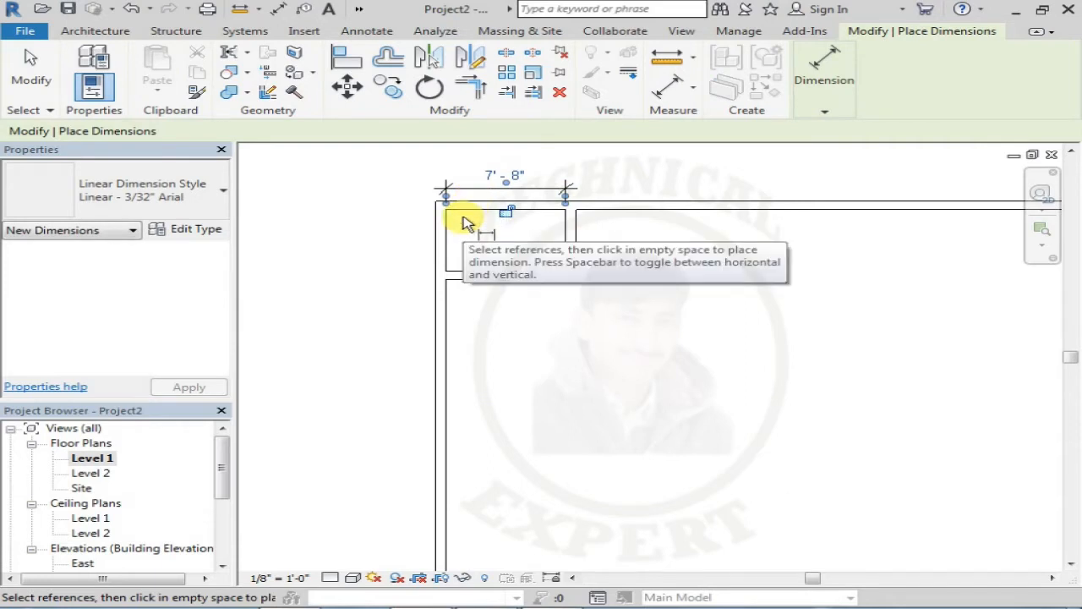
Step: Move the dimension's left witness line to the wall's centerline and outer face, and delete the dimension
{"action": "scroll", "coordinate": [463, 222], "scroll_direction": "up", "scroll_amount": 2}
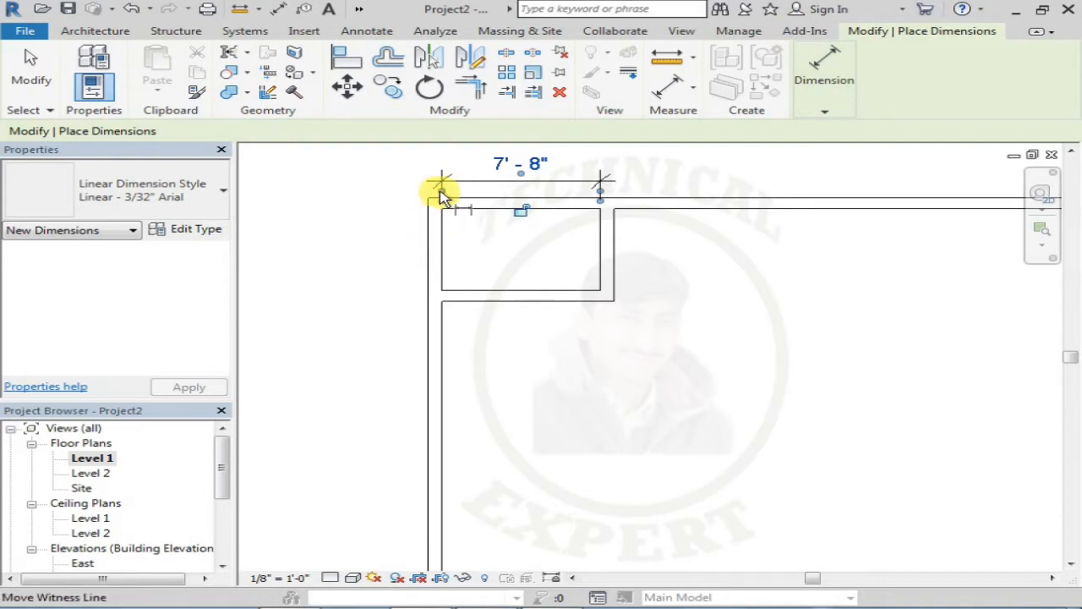
{"action": "left_click", "coordinate": [441, 195]}
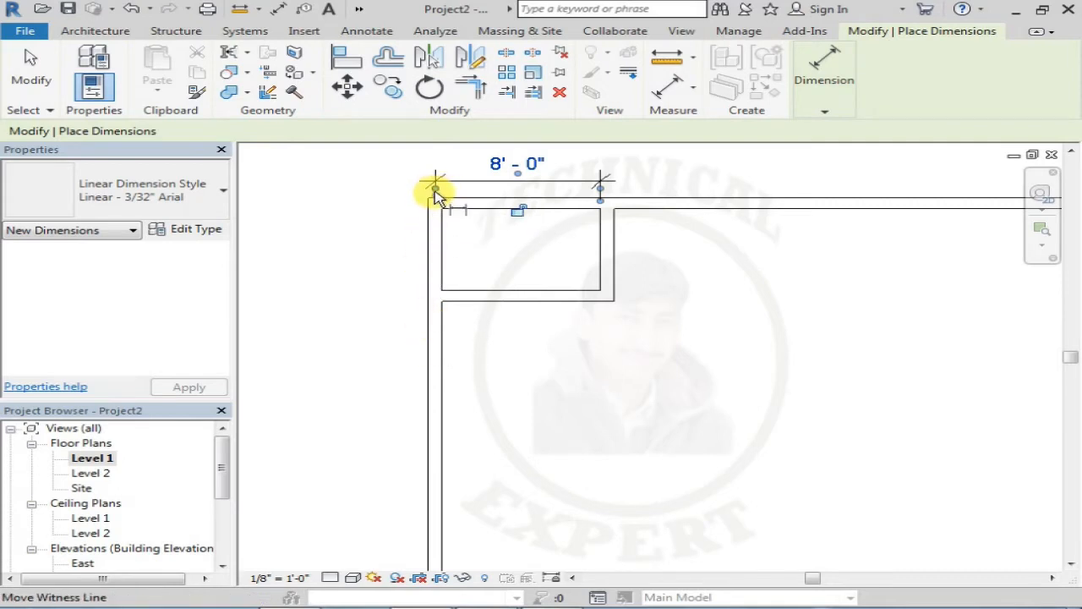
{"action": "left_click_drag", "start_coordinate": [437, 192], "coordinate": [433, 194]}
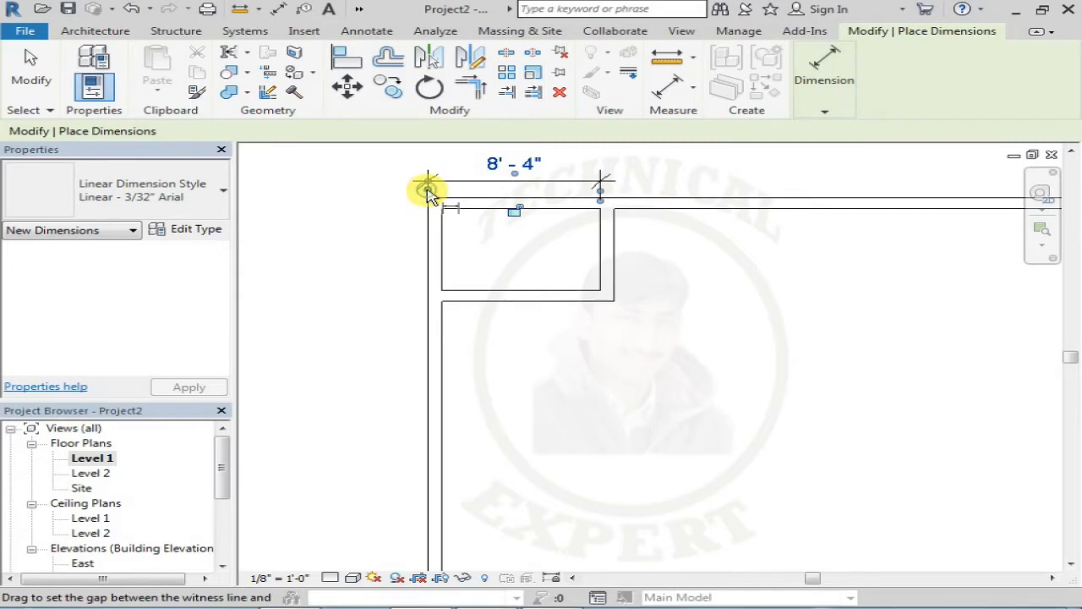
{"action": "key", "text": "Escape"}
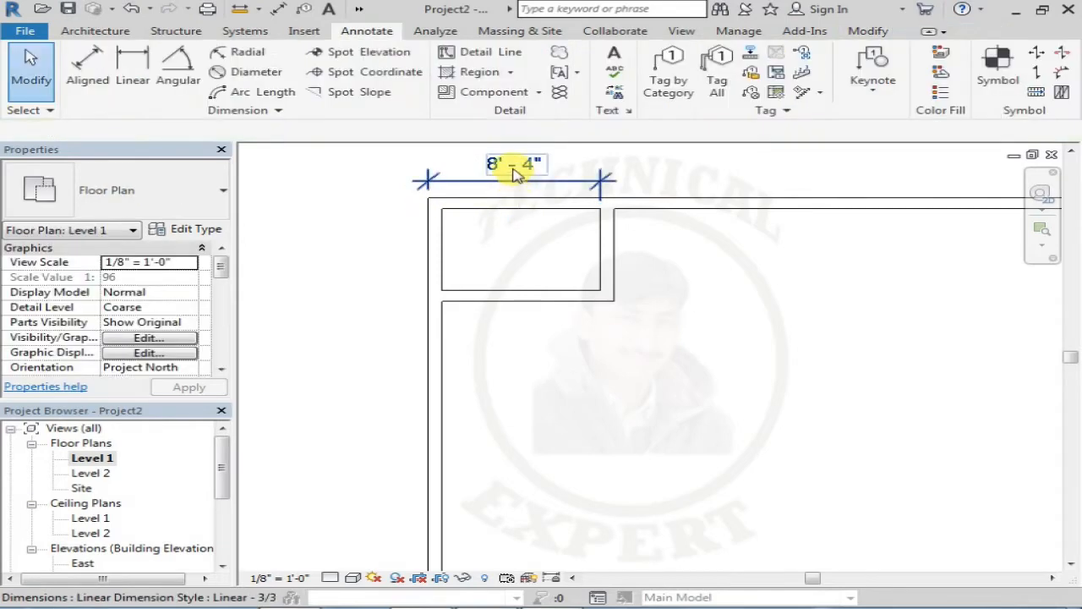
{"action": "left_click", "coordinate": [525, 181]}
{"action": "key", "text": "Delete"}
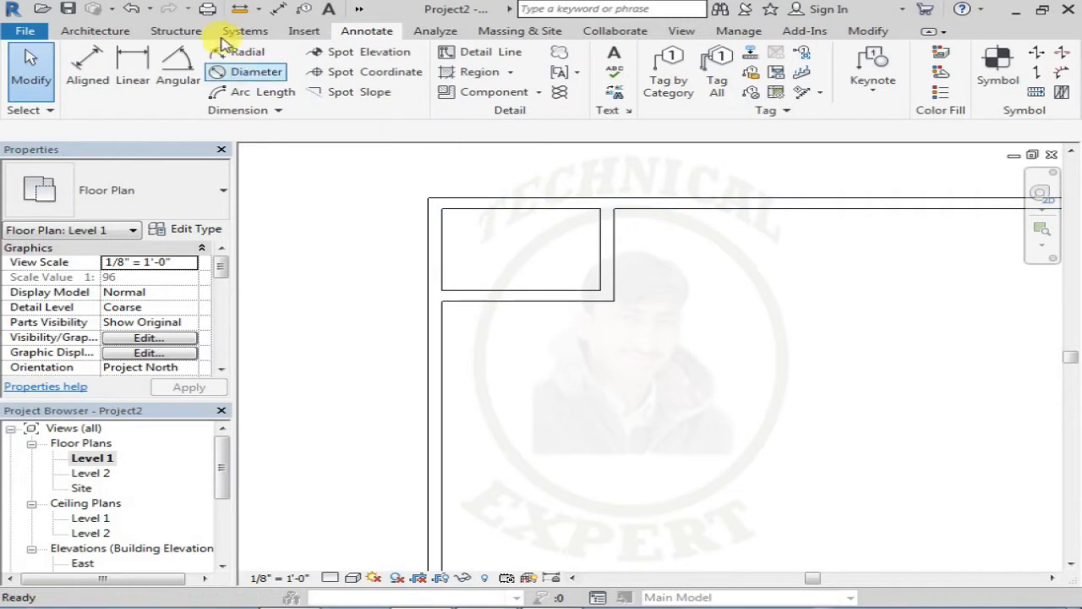
Step: Set the project's temporary dimensions to measure walls from their faces
{"action": "left_click", "coordinate": [93, 30]}
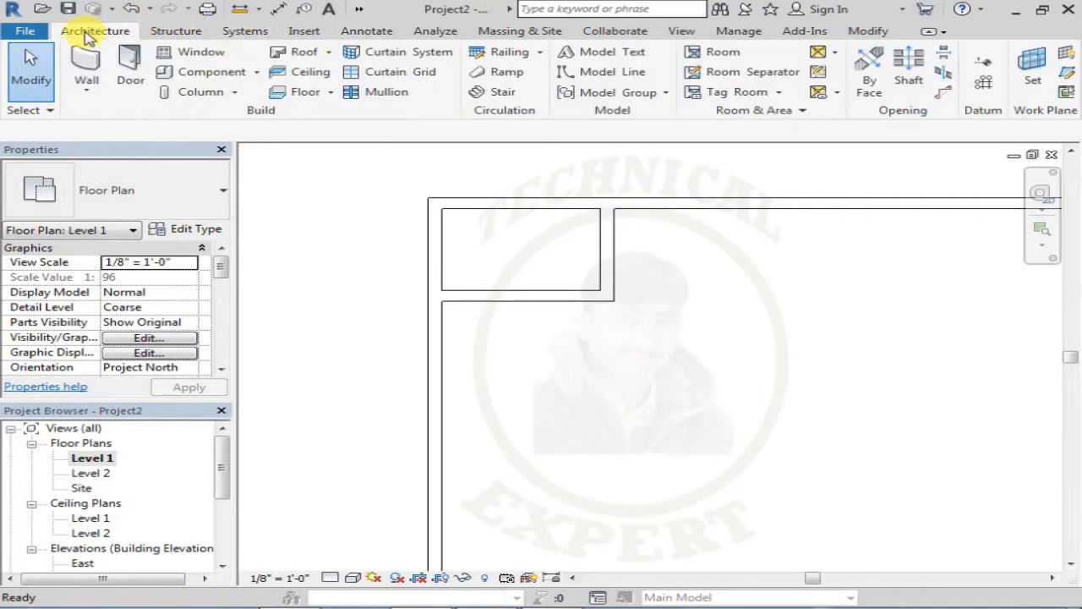
{"action": "left_click", "coordinate": [738, 35]}
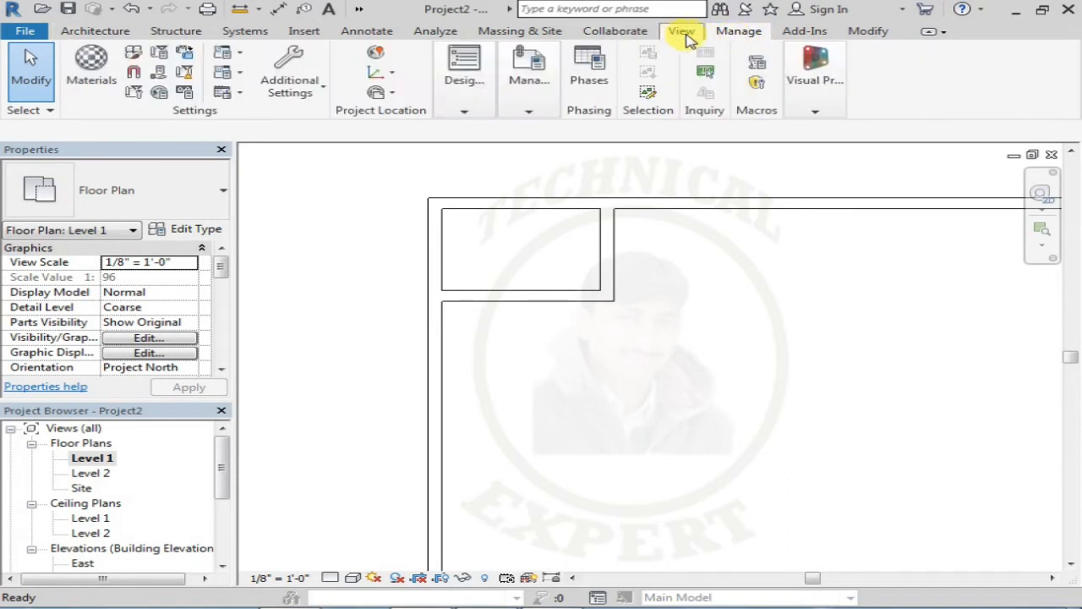
{"action": "left_click", "coordinate": [733, 34]}
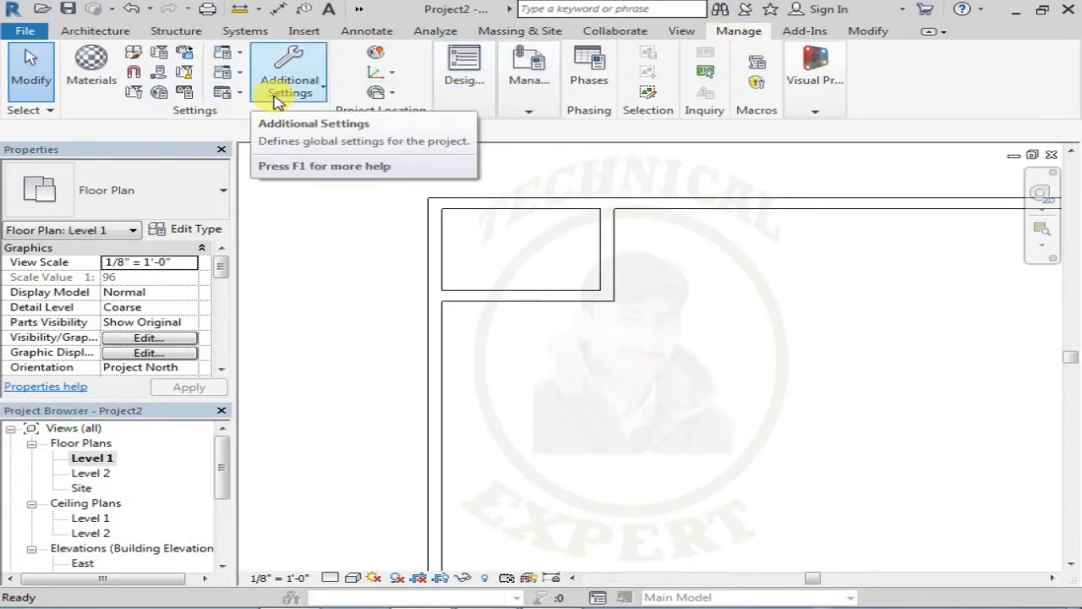
{"action": "left_click", "coordinate": [326, 93]}
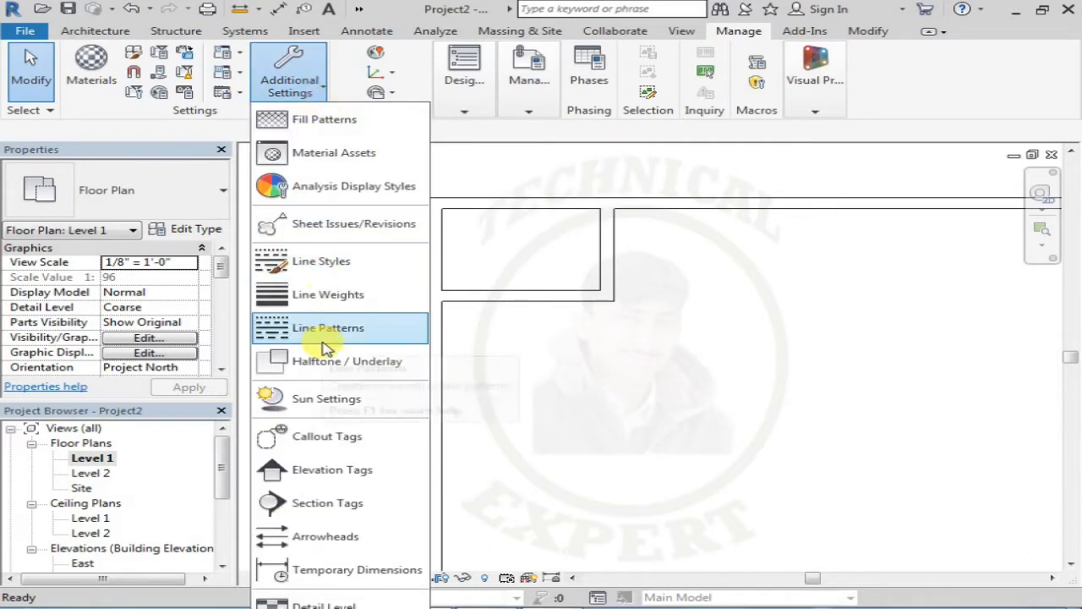
{"action": "left_click", "coordinate": [329, 579]}
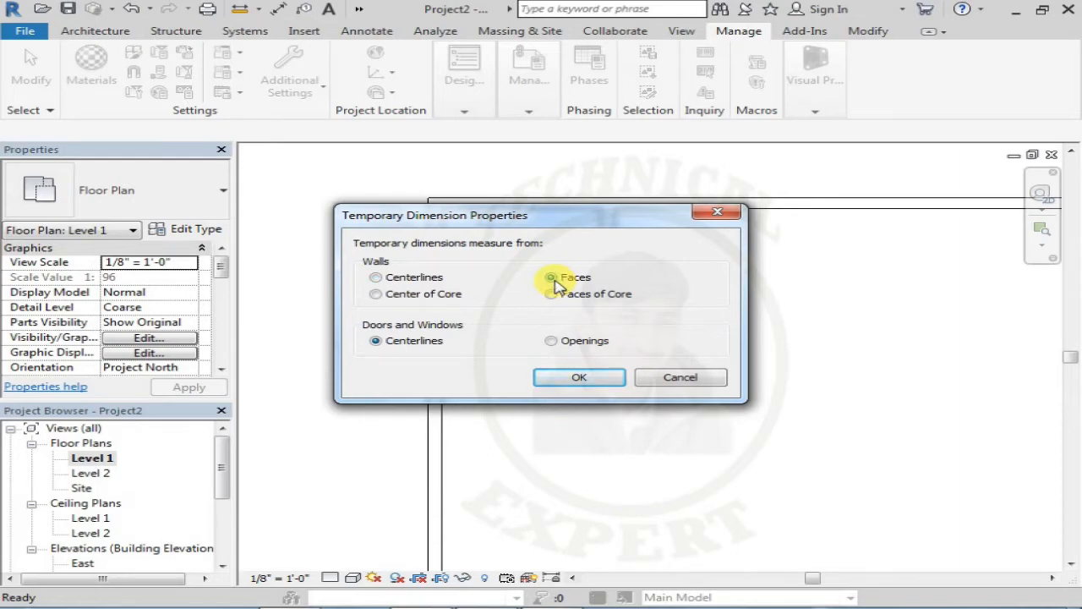
{"action": "left_click", "coordinate": [579, 378]}
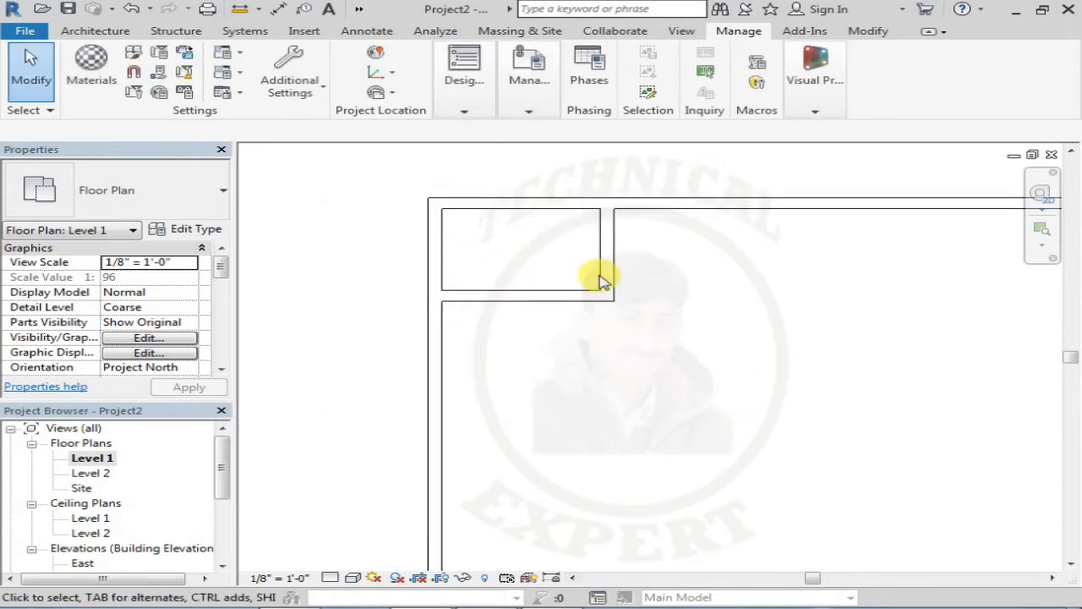
Step: Move the bathroom's right side wall by setting the bathroom's clear inner width to 8'
{"action": "left_click", "coordinate": [616, 262]}
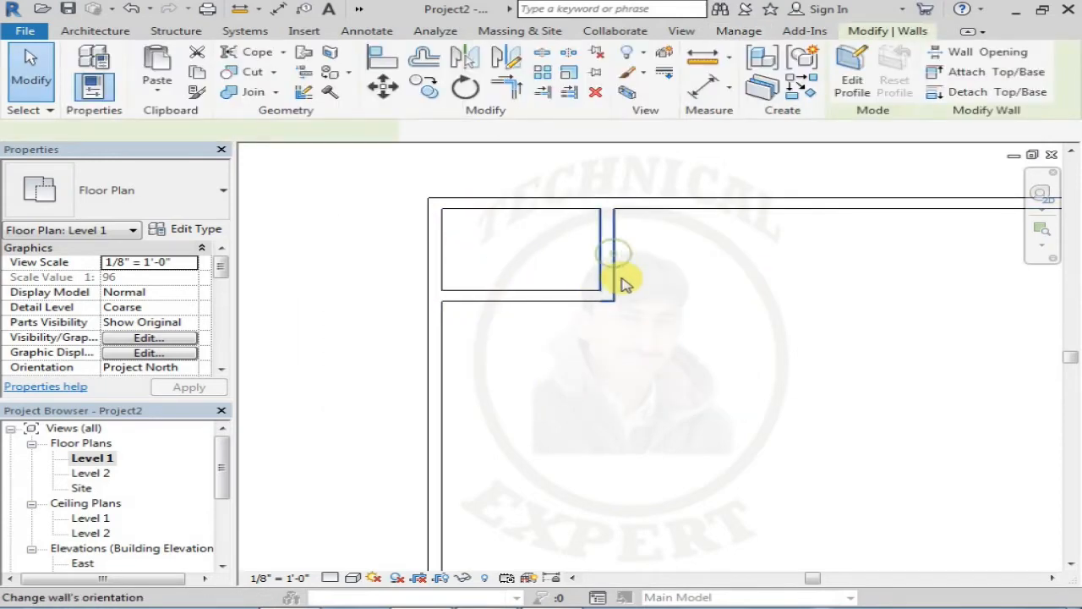
{"action": "left_click", "coordinate": [562, 282]}
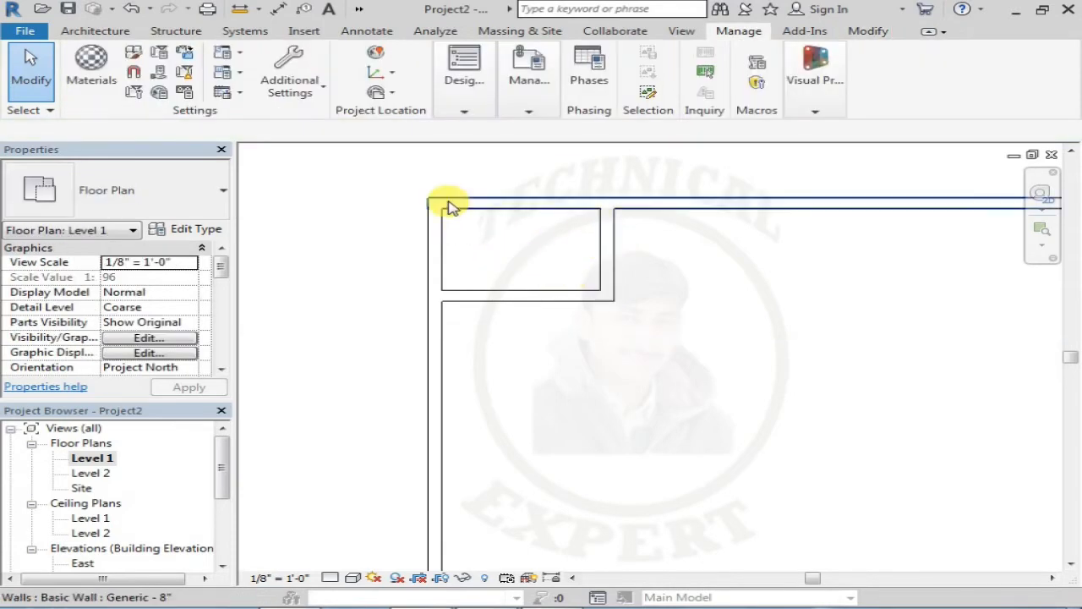
{"action": "left_click", "coordinate": [95, 31]}
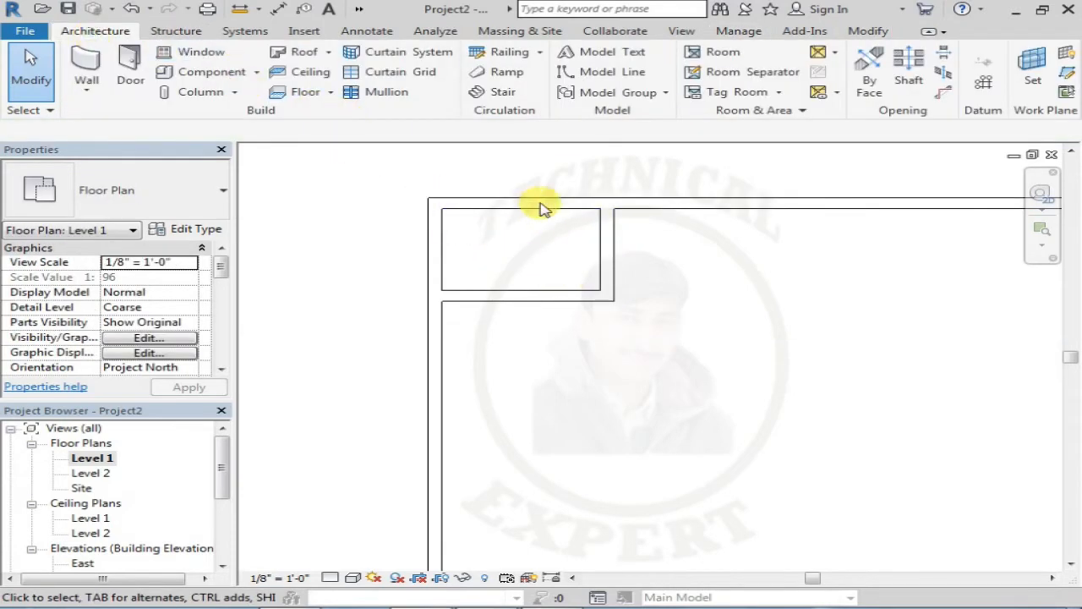
{"action": "left_click", "coordinate": [596, 282]}
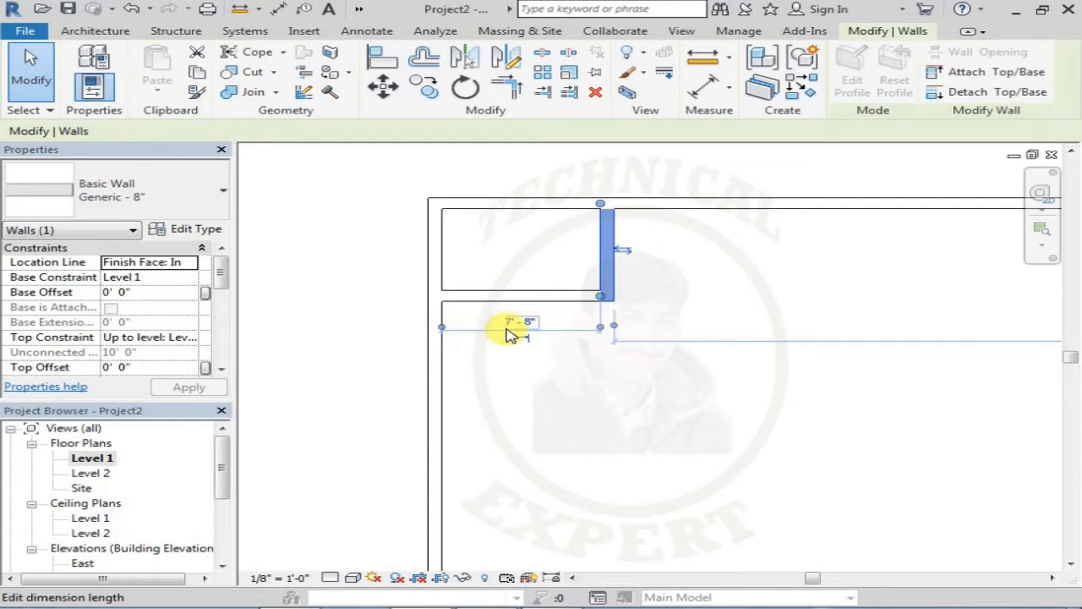
{"action": "left_click", "coordinate": [510, 326]}
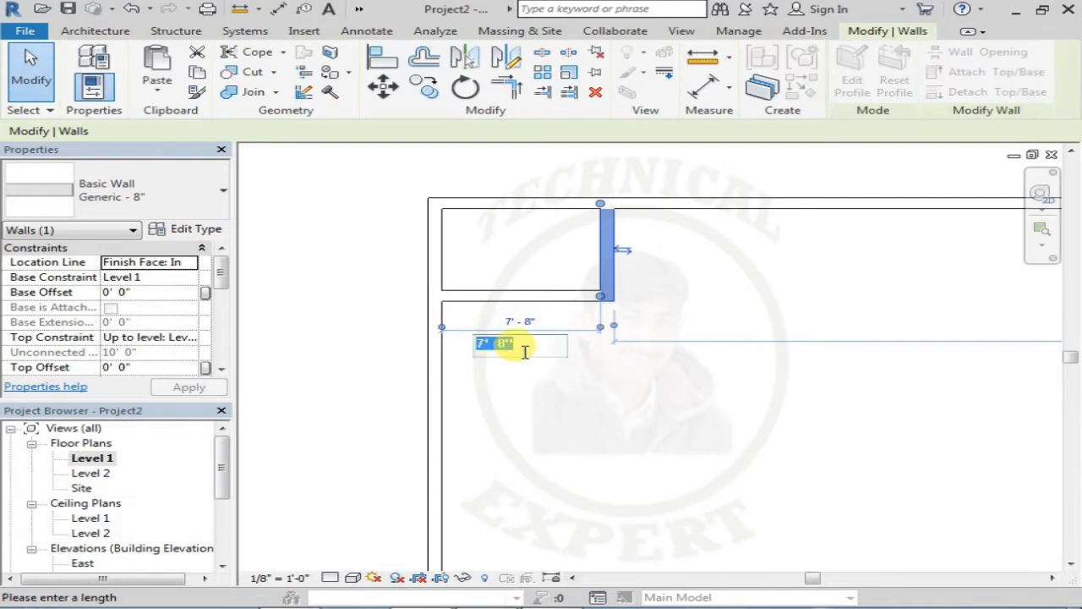
{"action": "type", "text": "8"}
{"action": "key", "text": "Return"}
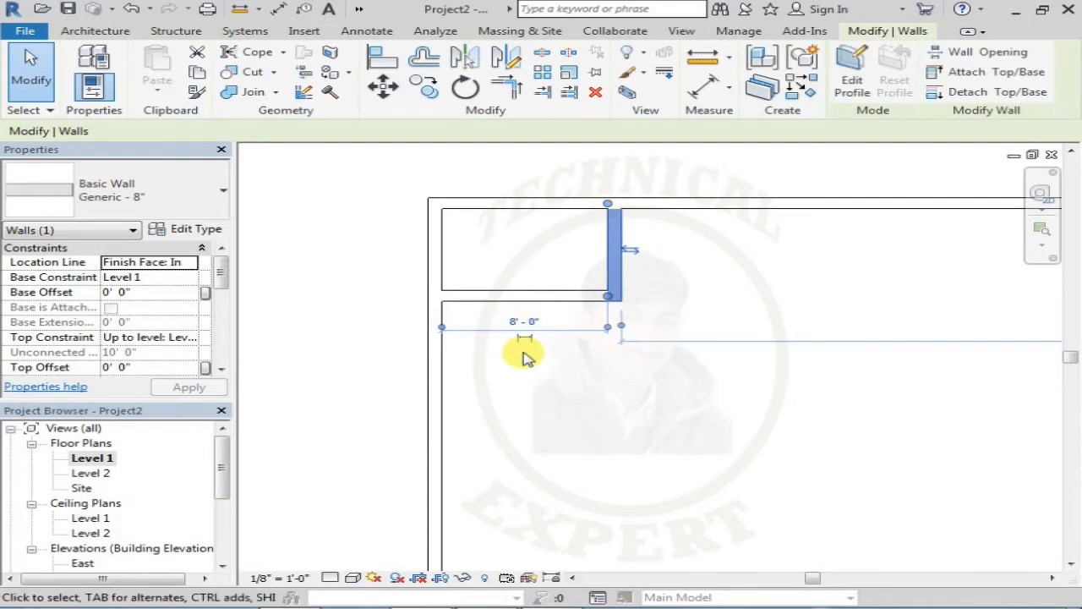
{"action": "left_click", "coordinate": [594, 392]}
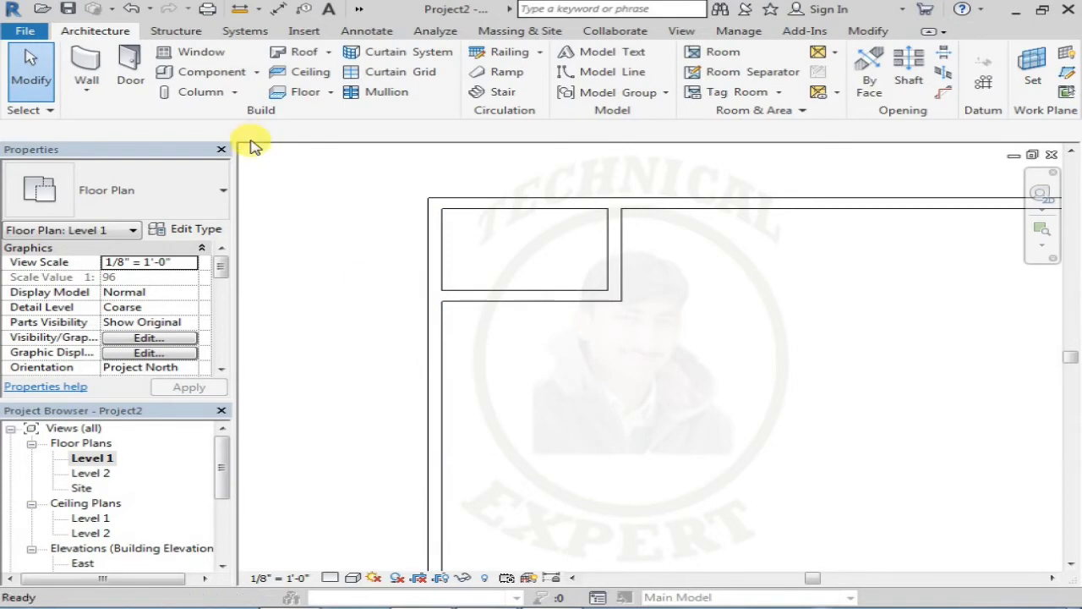
Step: Draw two trial walls, running about 10'-6" down from the top wall and across to the left outer wall
{"action": "left_click", "coordinate": [87, 64]}
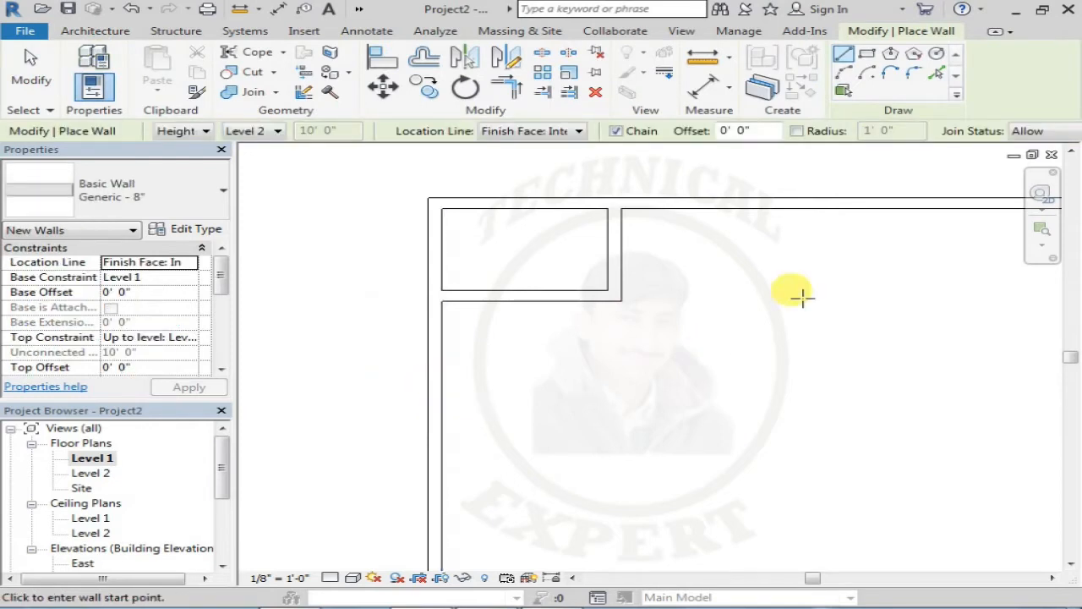
{"action": "left_click", "coordinate": [753, 211]}
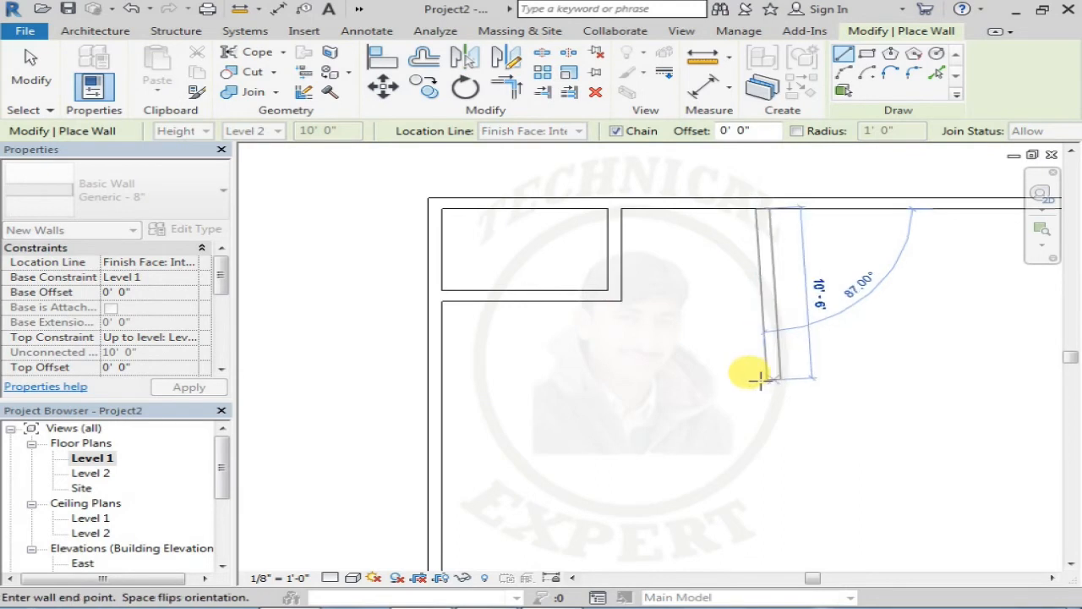
{"action": "left_click", "coordinate": [760, 379]}
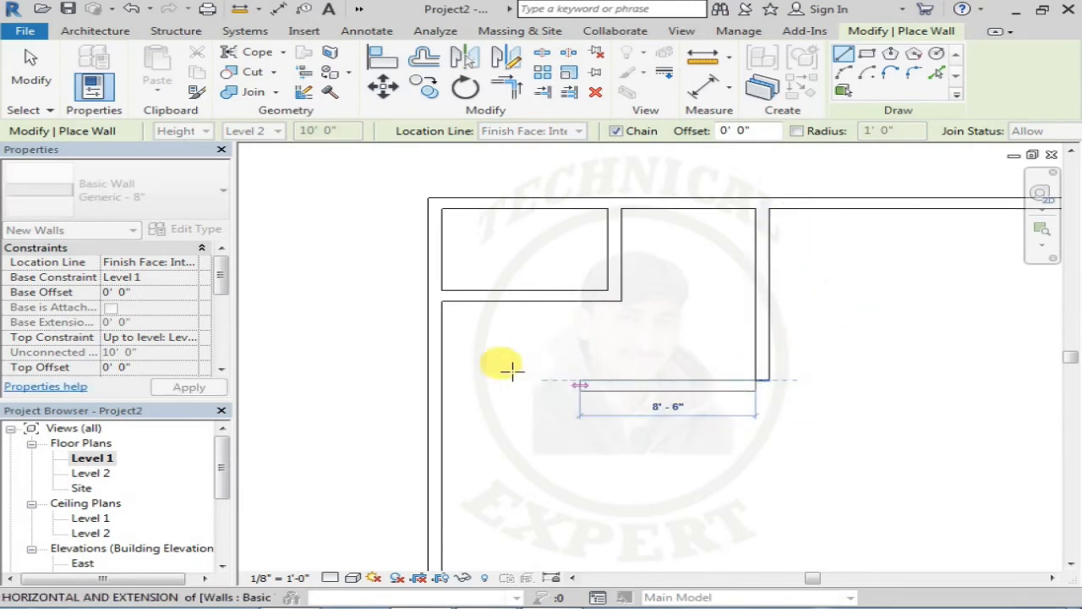
{"action": "left_click", "coordinate": [440, 380]}
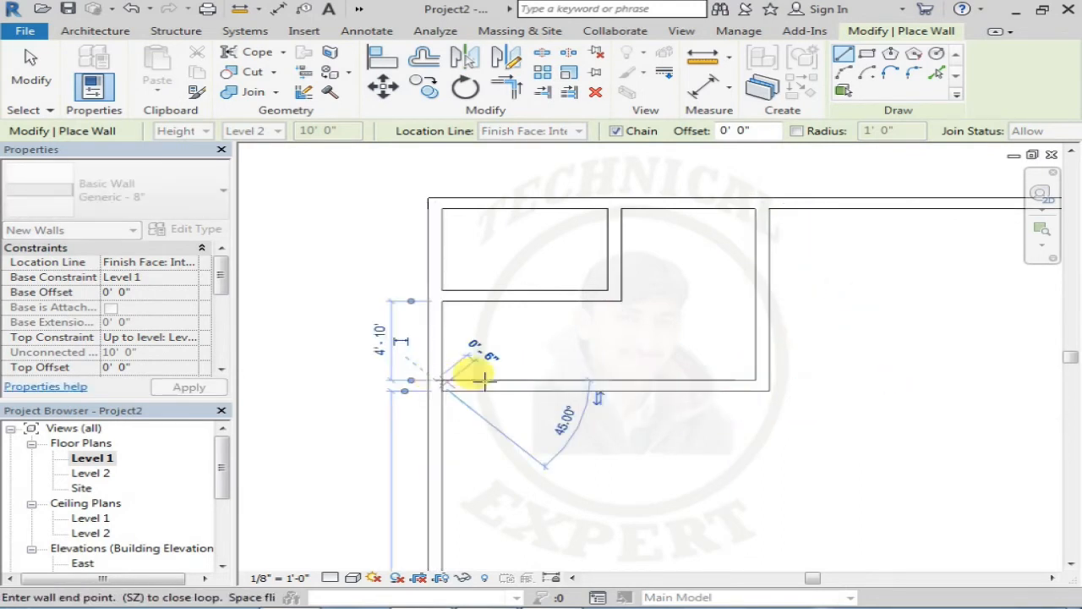
{"action": "key", "text": "Escape"}
{"action": "key", "text": "Escape"}
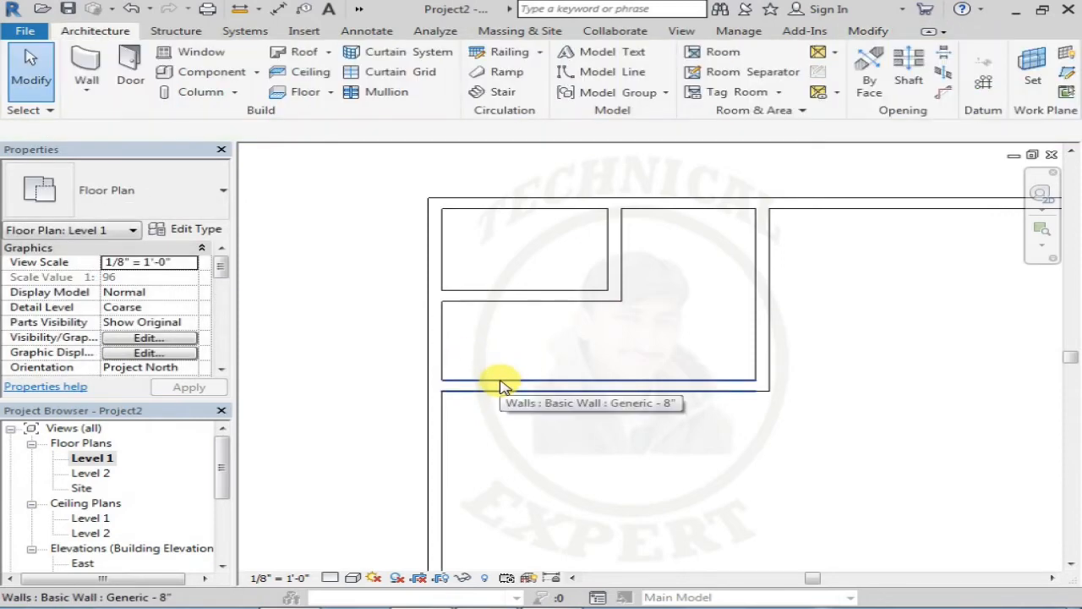
Step: Select the horizontal trial wall and examine the grips at both of its ends
{"action": "left_click", "coordinate": [497, 384]}
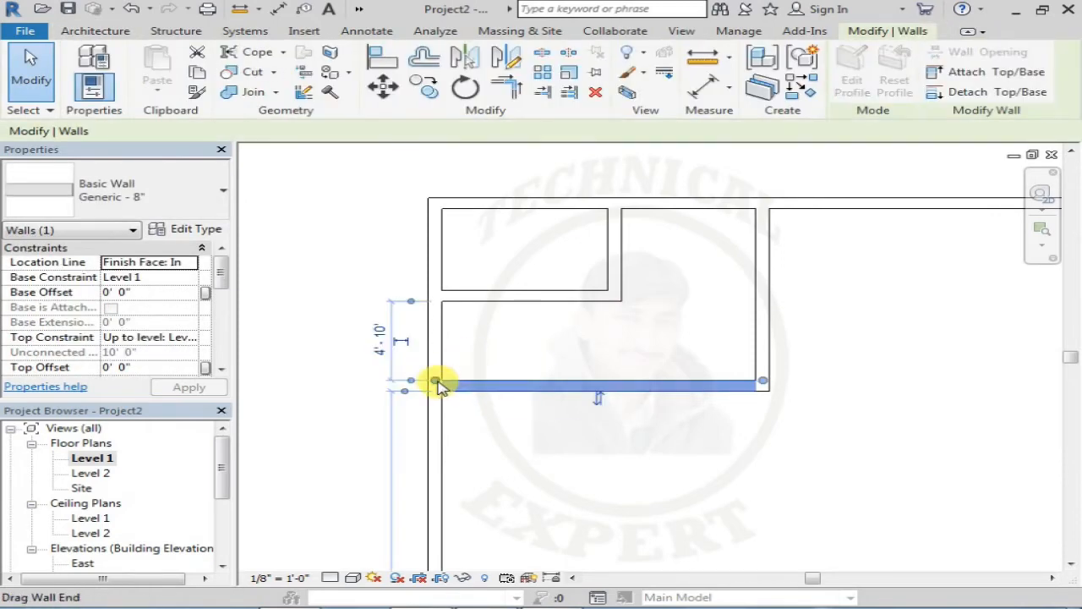
{"action": "key", "text": "Escape"}
{"action": "left_click", "coordinate": [497, 383]}
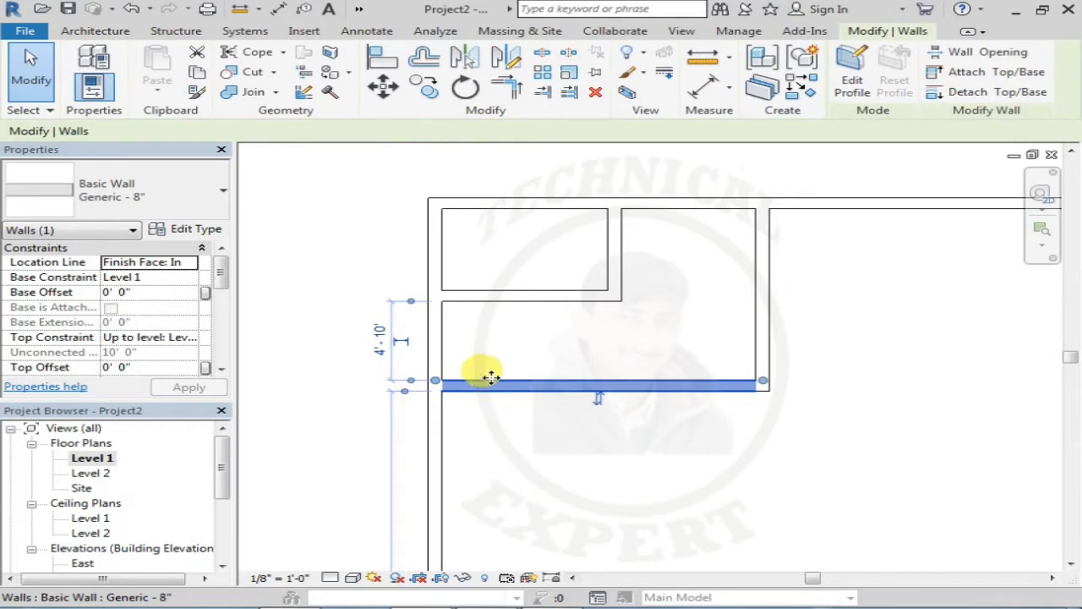
{"action": "left_click", "coordinate": [436, 381]}
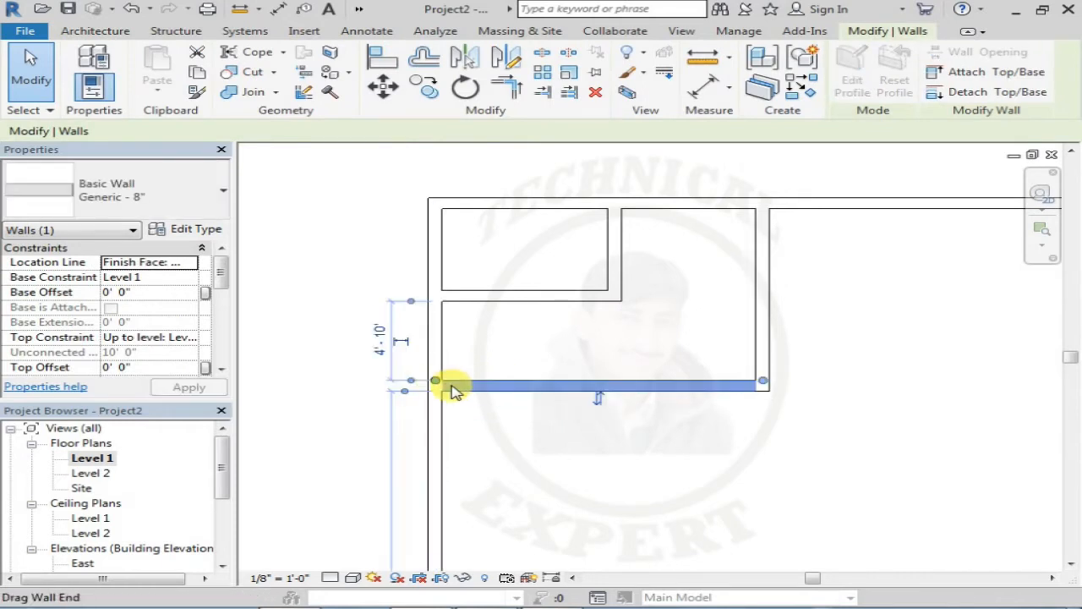
{"action": "scroll", "coordinate": [435, 385], "scroll_direction": "up", "scroll_amount": 1}
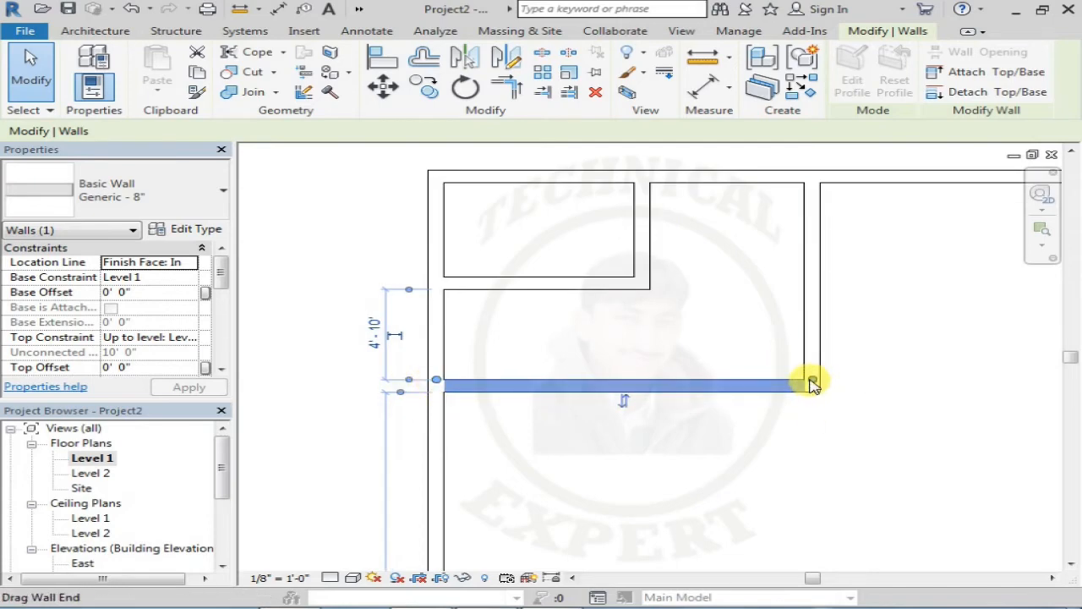
{"action": "scroll", "coordinate": [471, 403], "scroll_direction": "down", "scroll_amount": 2}
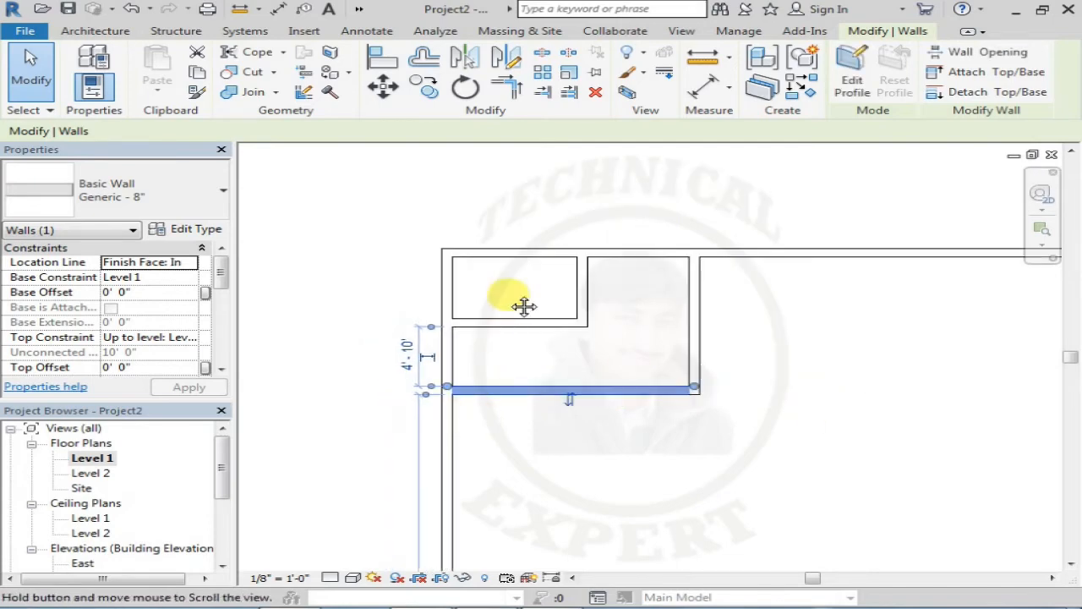
{"action": "middle_click_drag", "start_coordinate": [524, 306], "coordinate": [546, 200]}
{"action": "left_click", "coordinate": [604, 326]}
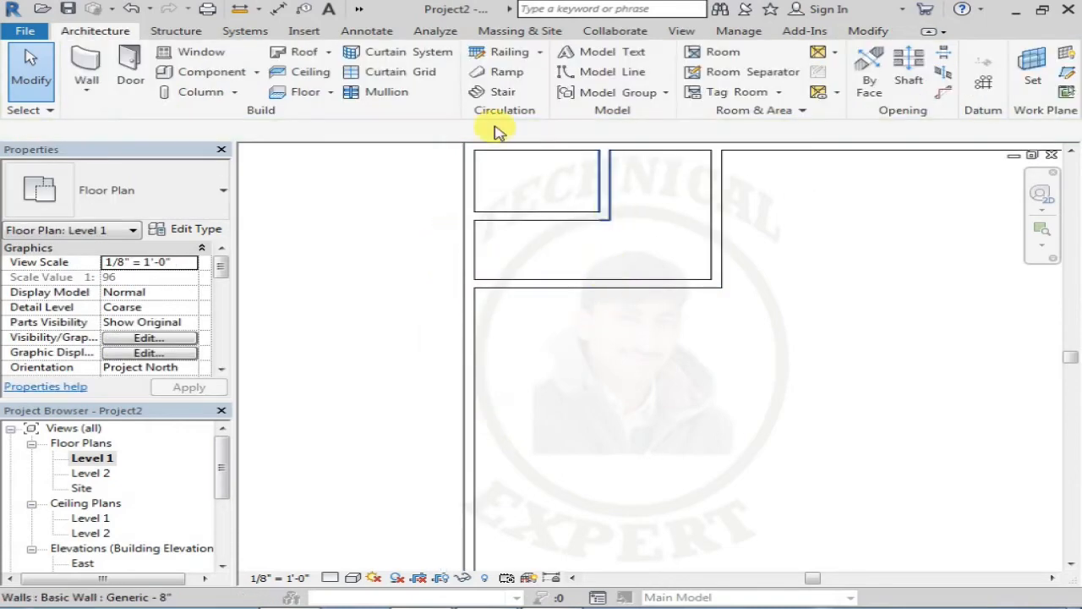
{"action": "left_click", "coordinate": [85, 59]}
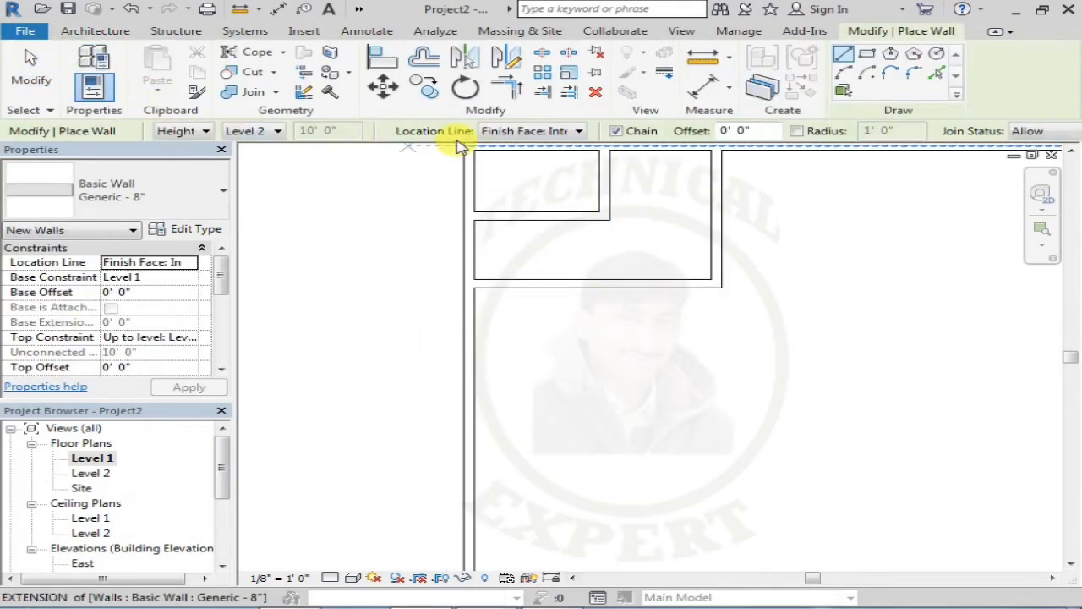
{"action": "left_click", "coordinate": [526, 132]}
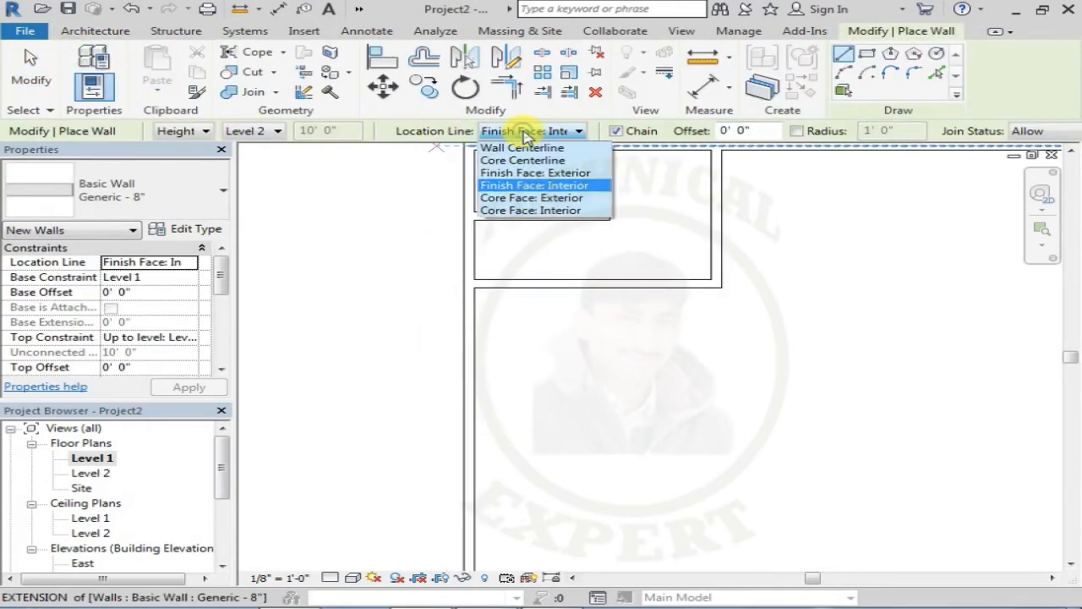
{"action": "left_click", "coordinate": [546, 175]}
{"action": "key", "text": "Escape"}
{"action": "key", "text": "Escape"}
Step: Delete the vertical and horizontal trial walls beside and below the bathroom
{"action": "middle_click_drag", "start_coordinate": [715, 213], "coordinate": [570, 273]}
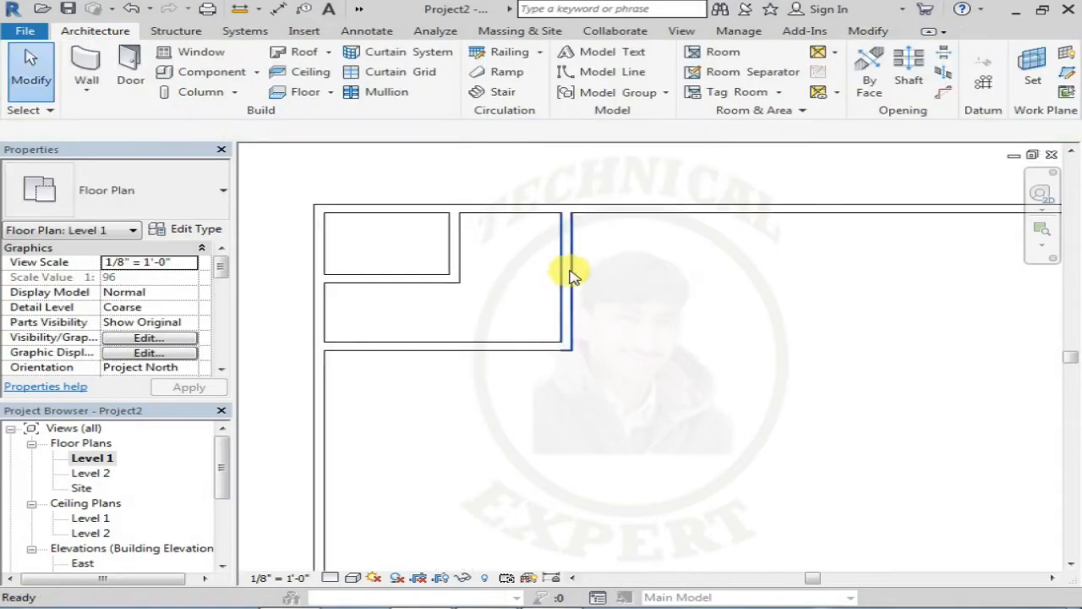
{"action": "left_click", "coordinate": [566, 279]}
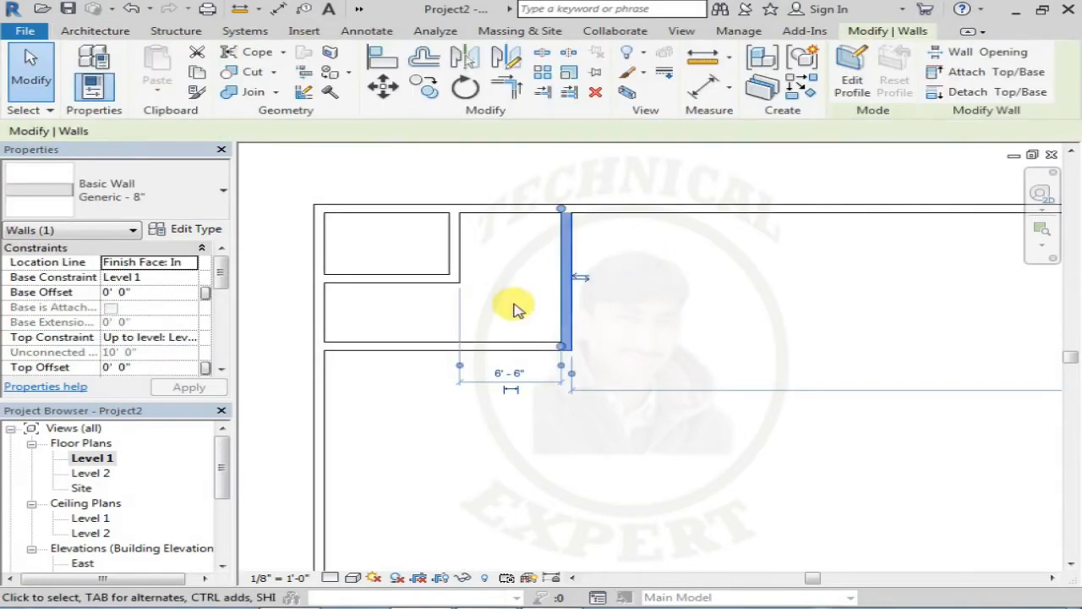
{"action": "key", "text": "Delete"}
{"action": "left_click", "coordinate": [459, 372]}
{"action": "key", "text": "Delete"}
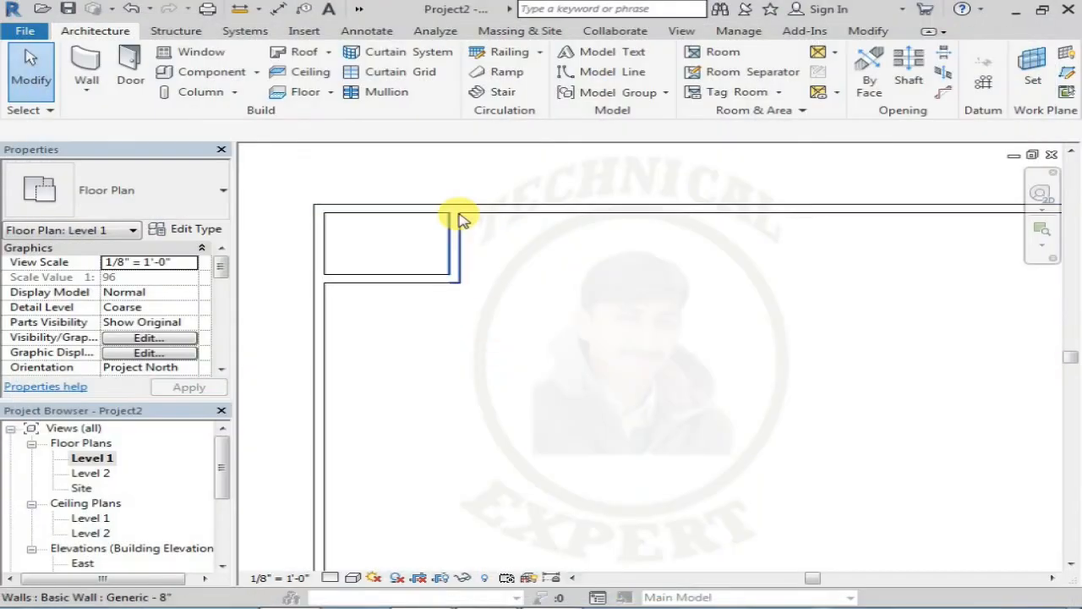
Step: Draw a wall down from the top wall, 4'4" beyond the bathroom's right wall, ending about 5'4" below the bathroom, checking the AutoCAD plan
{"action": "left_click", "coordinate": [85, 61]}
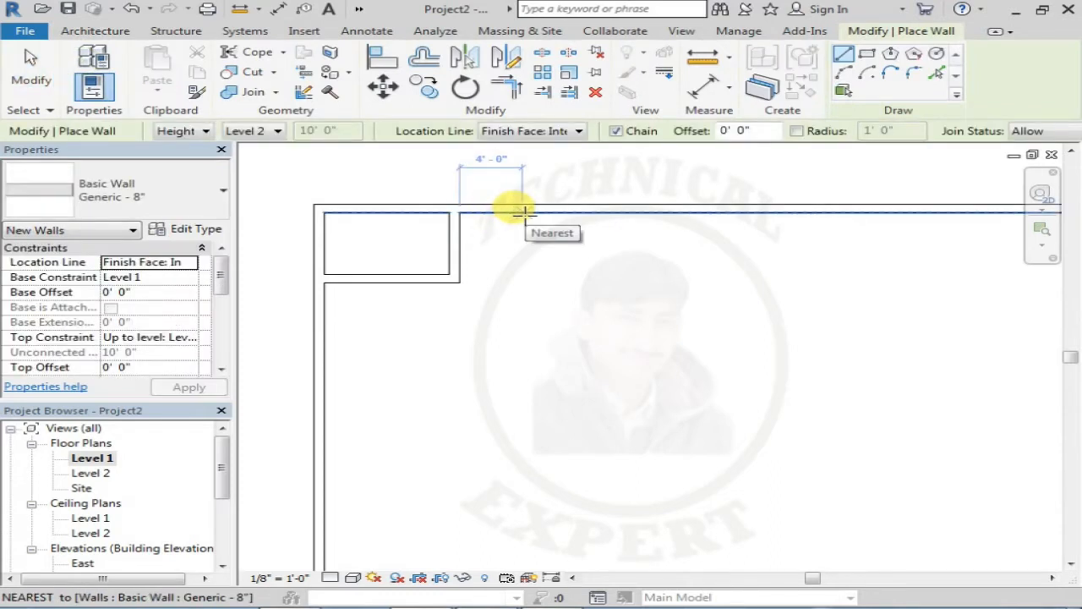
{"action": "type", "text": "4"}
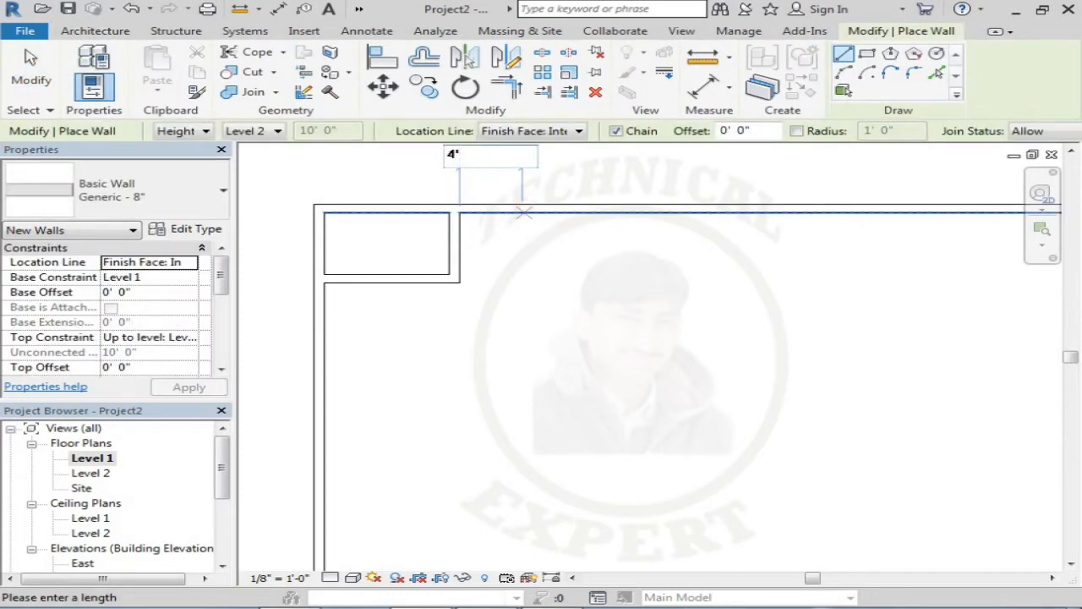
{"action": "type", "text": "'4"}
{"action": "key", "text": "Return"}
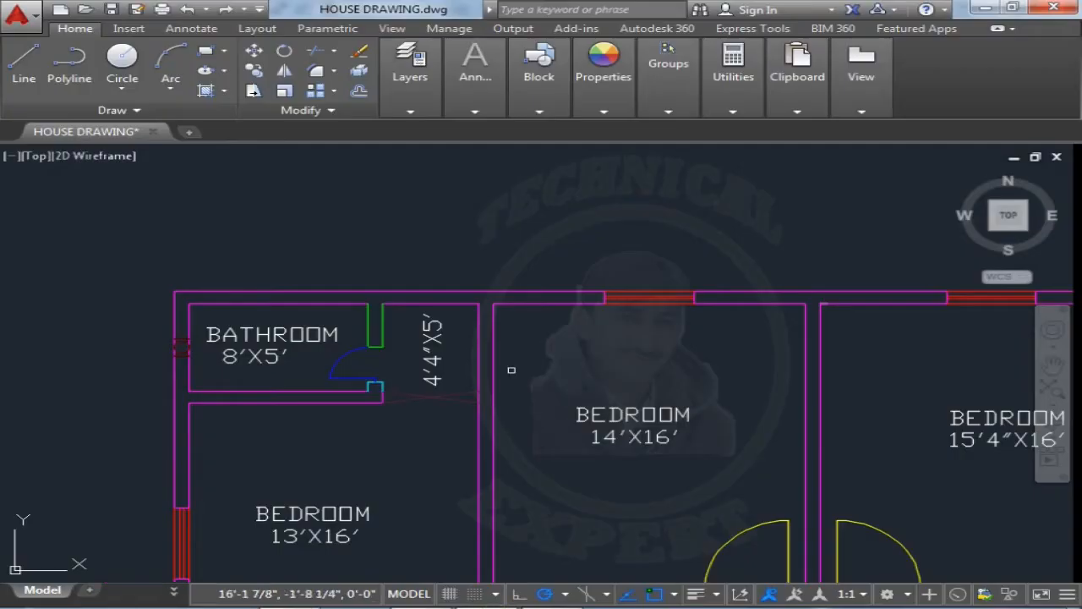
{"action": "scroll", "coordinate": [396, 397], "scroll_direction": "down", "scroll_amount": 2}
{"action": "scroll", "coordinate": [396, 398], "scroll_direction": "down", "scroll_amount": 2}
{"action": "scroll", "coordinate": [389, 361], "scroll_direction": "up", "scroll_amount": 4}
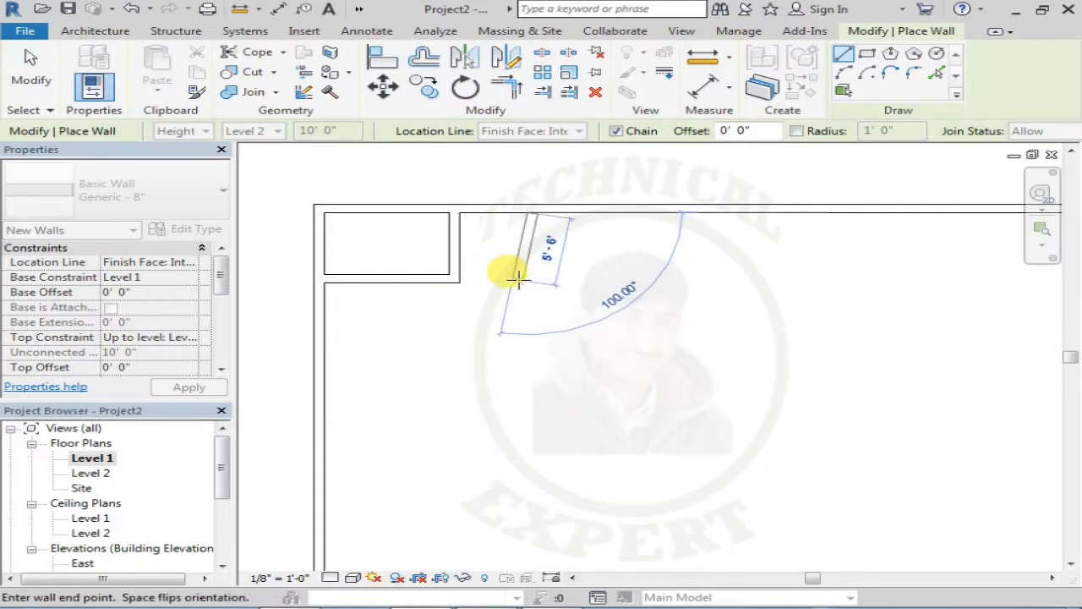
{"action": "left_click", "coordinate": [531, 345]}
{"action": "key", "text": "Escape"}
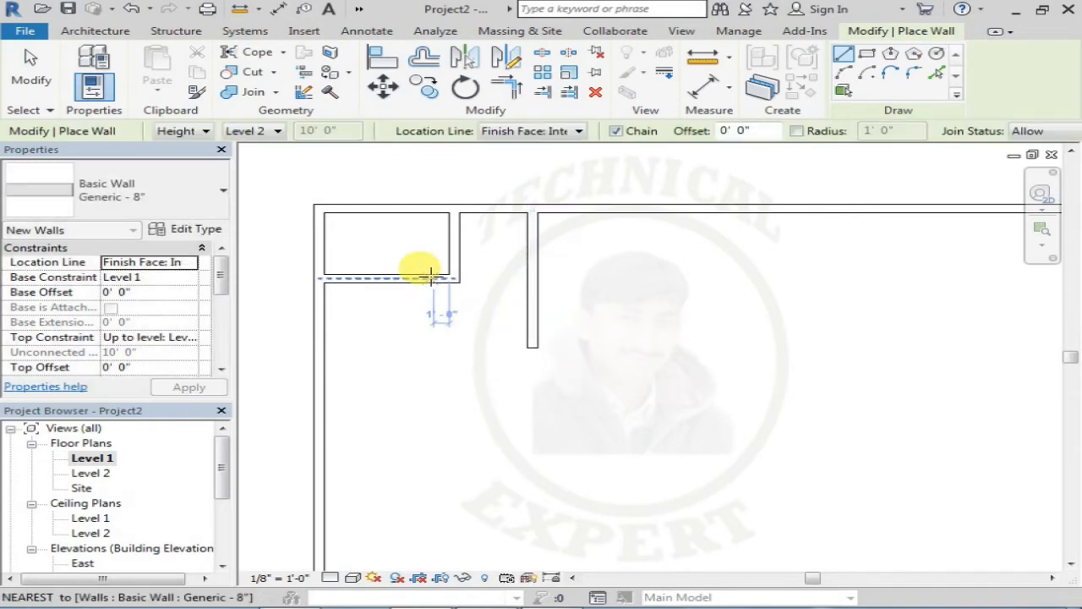
{"action": "key", "text": "Escape"}
Step: Extend the horizontal wall below the bathroom across to meet the second vertical wall
{"action": "left_click", "coordinate": [442, 278]}
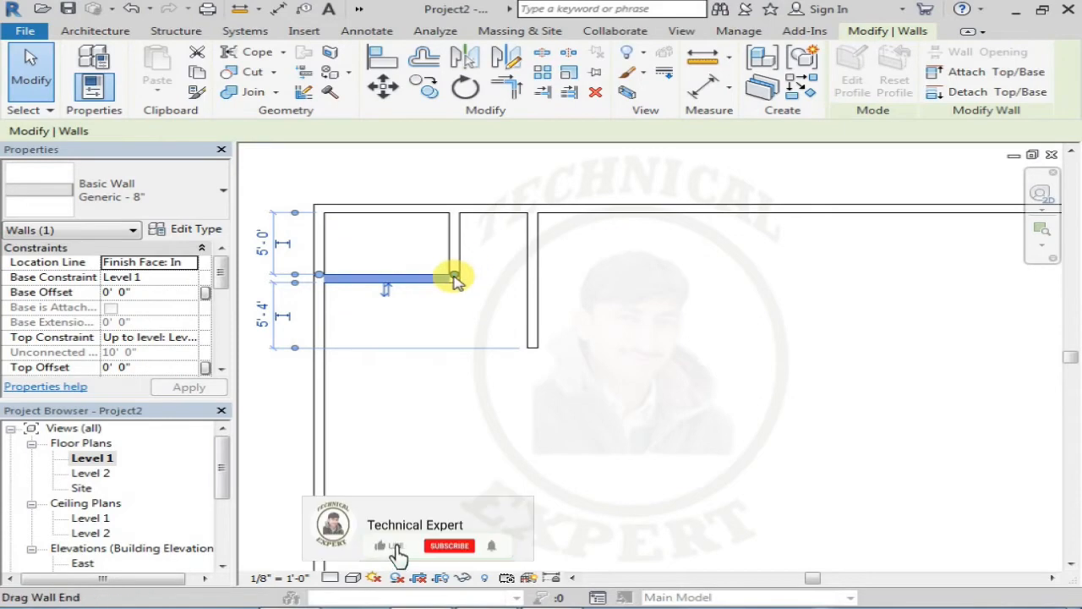
{"action": "left_click_drag", "start_coordinate": [453, 276], "coordinate": [531, 274]}
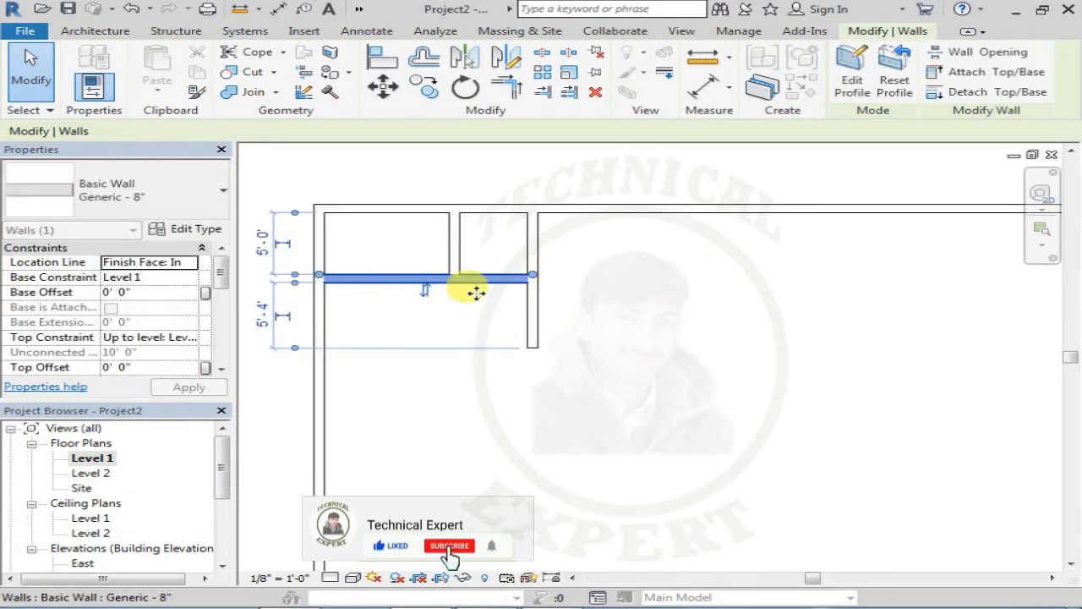
{"action": "key", "text": "Escape"}
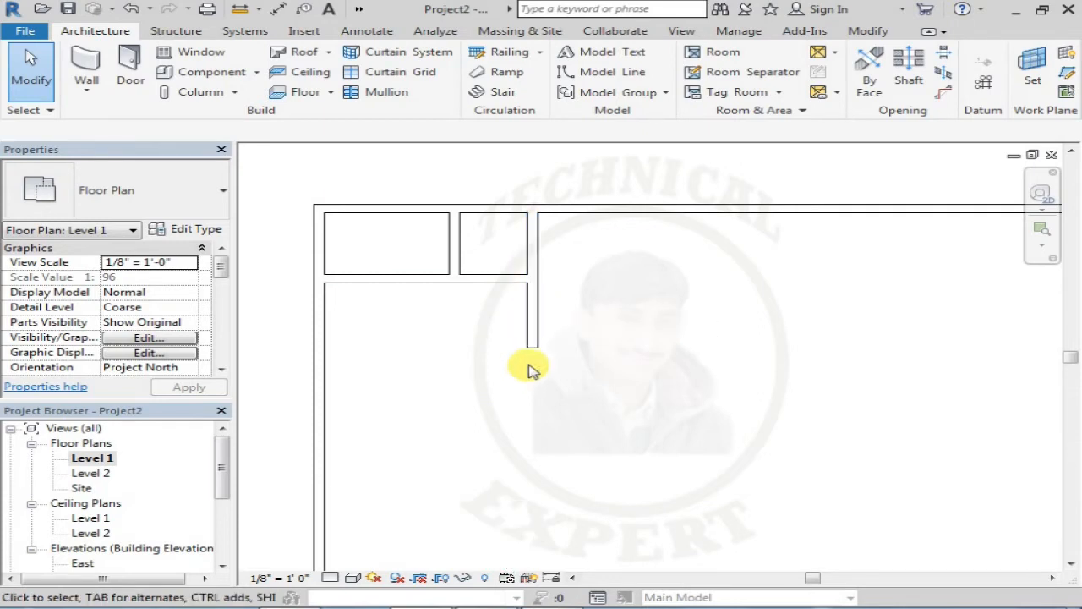
Step: Extend the free end of the second vertical wall downward to a length of about 26'
{"action": "left_click", "coordinate": [533, 342]}
{"action": "left_click_drag", "start_coordinate": [526, 360], "coordinate": [527, 531]}
{"action": "left_click", "coordinate": [580, 500]}
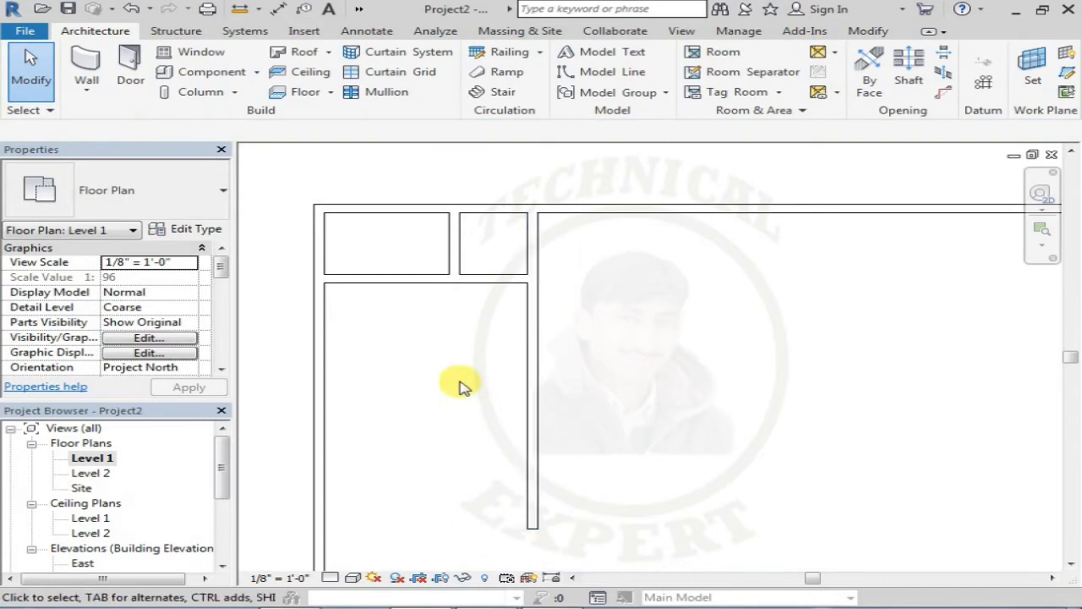
Step: Draw a horizontal wall from the left outer wall to the vertical wall, starting 16' below the bathroom wall, per the AutoCAD plan
{"action": "middle_click_drag", "start_coordinate": [461, 385], "coordinate": [455, 312]}
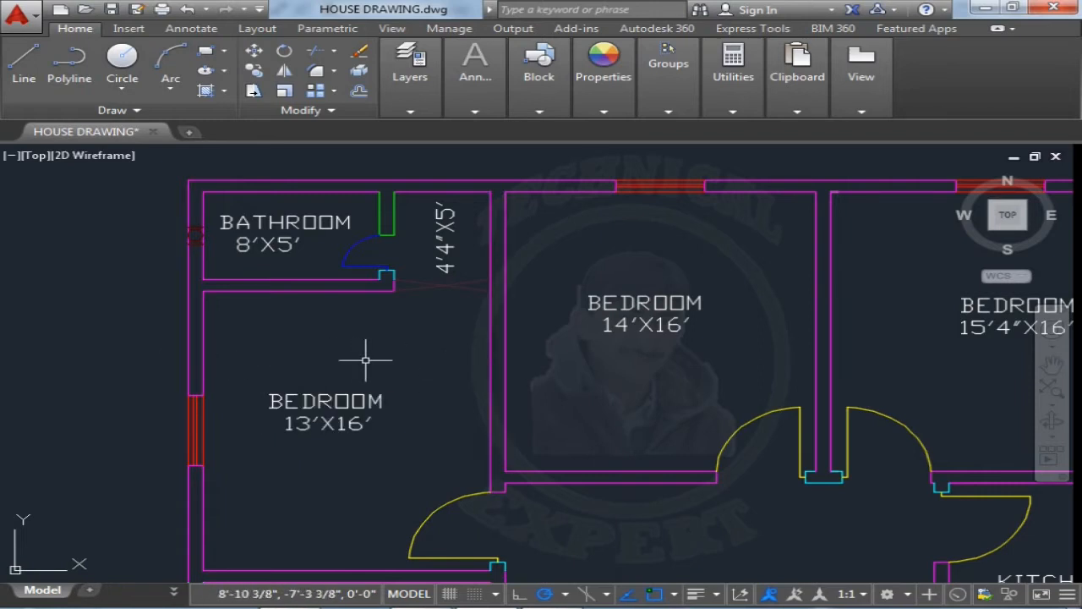
{"action": "mouse_move", "coordinate": [487, 606]}
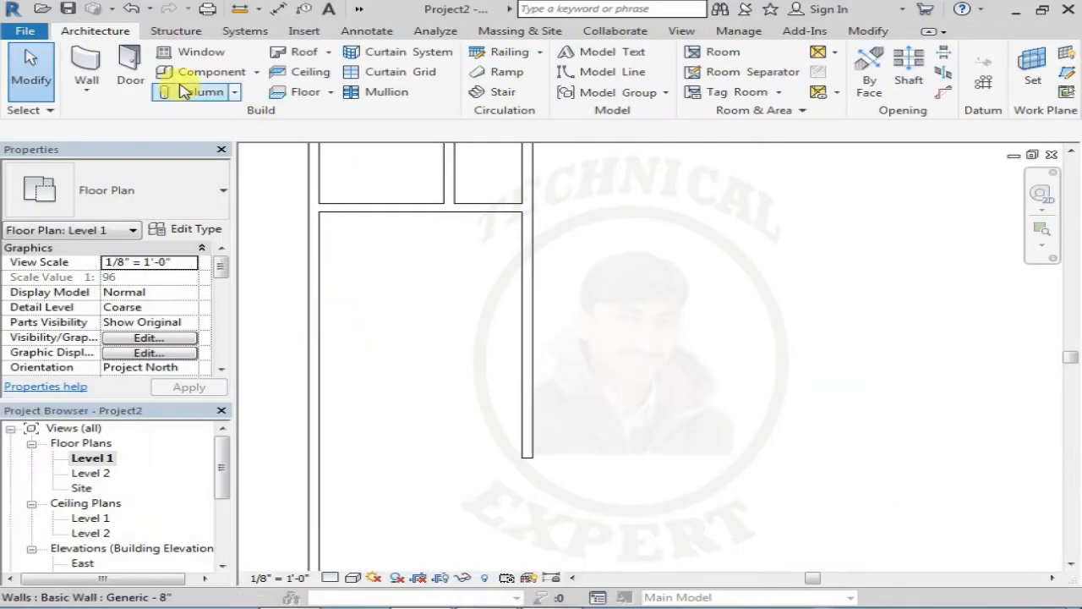
{"action": "left_click", "coordinate": [85, 61]}
{"action": "left_click", "coordinate": [318, 212]}
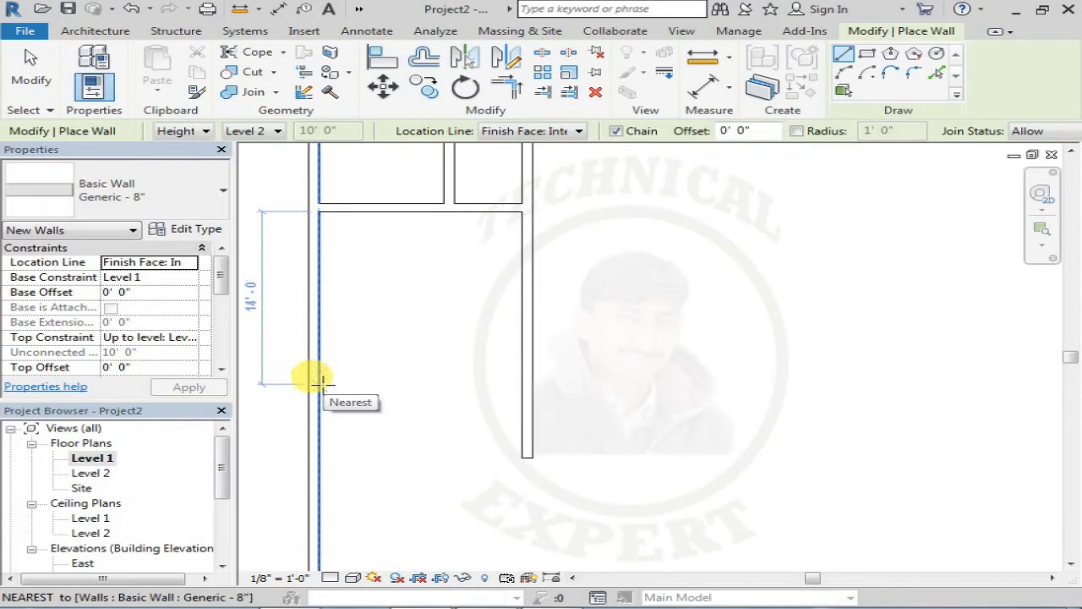
{"action": "type", "text": "1"}
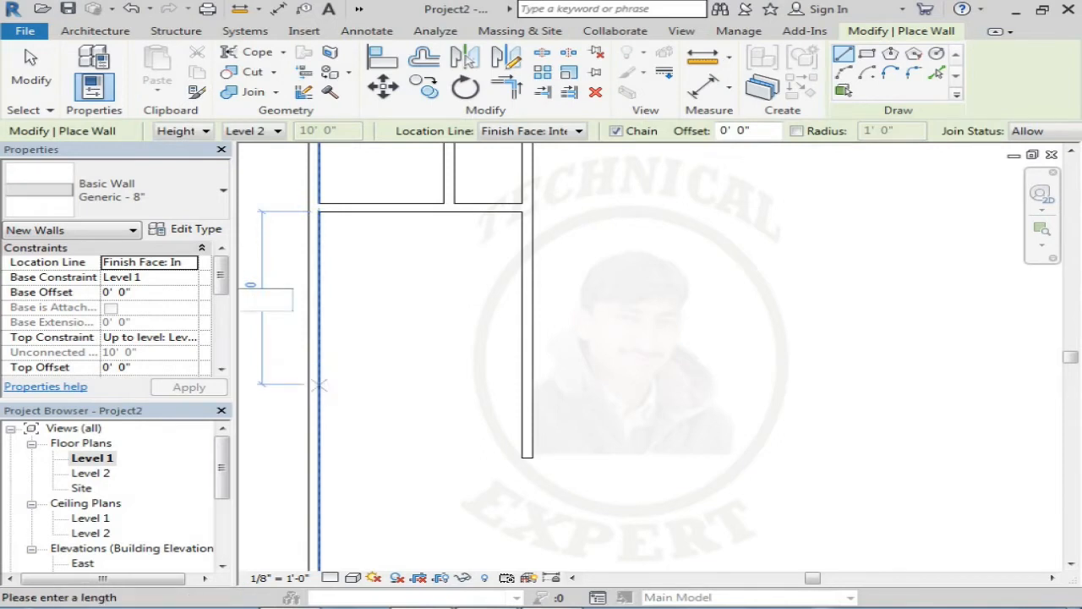
{"action": "key", "text": "Return"}
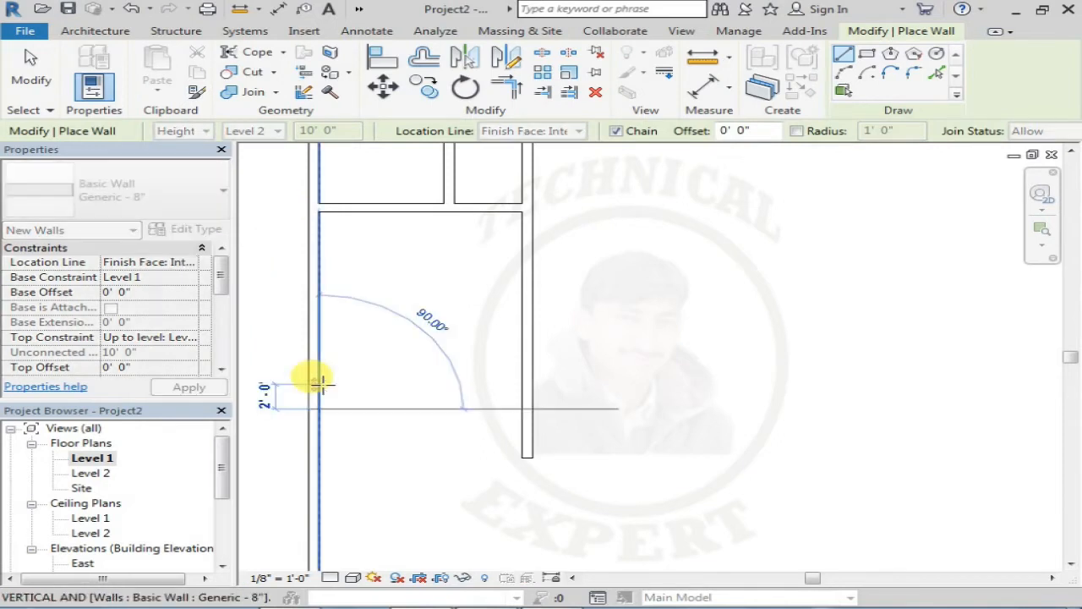
{"action": "left_click", "coordinate": [512, 406]}
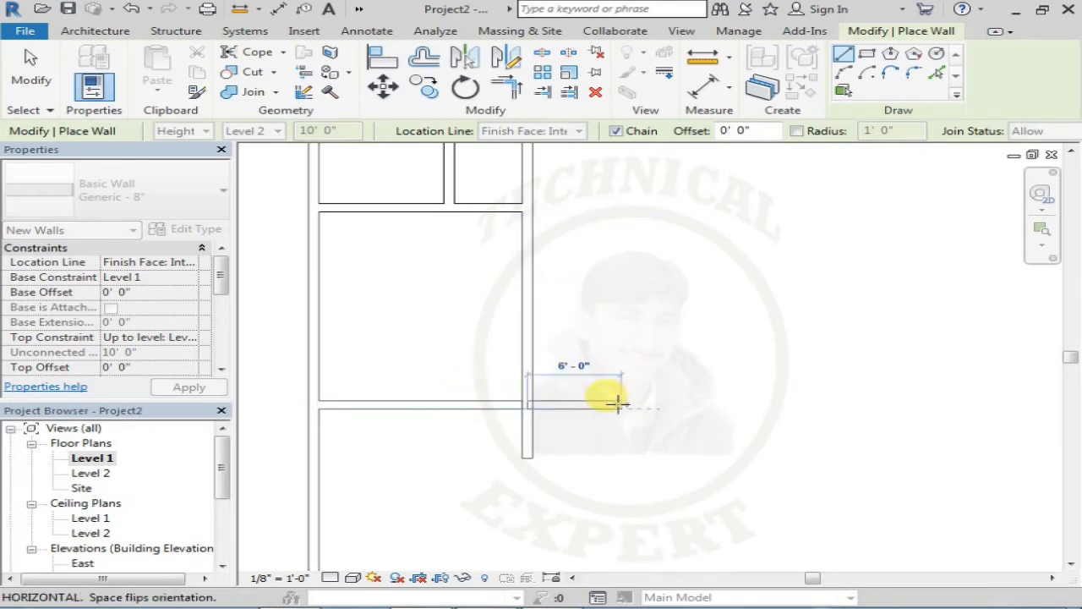
{"action": "key", "text": "Escape"}
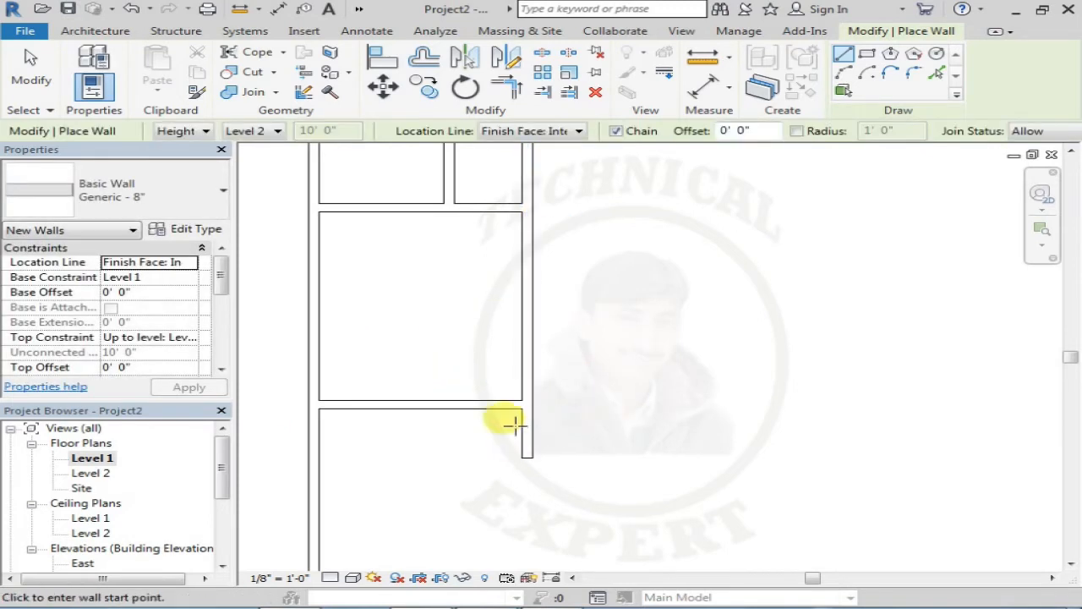
Step: Check the drawing room size in AutoCAD and draw another horizontal wall in Revit, 12' below the bedroom's lower wall, ending in line with the vertical wall
{"action": "middle_click_drag", "start_coordinate": [456, 454], "coordinate": [476, 373]}
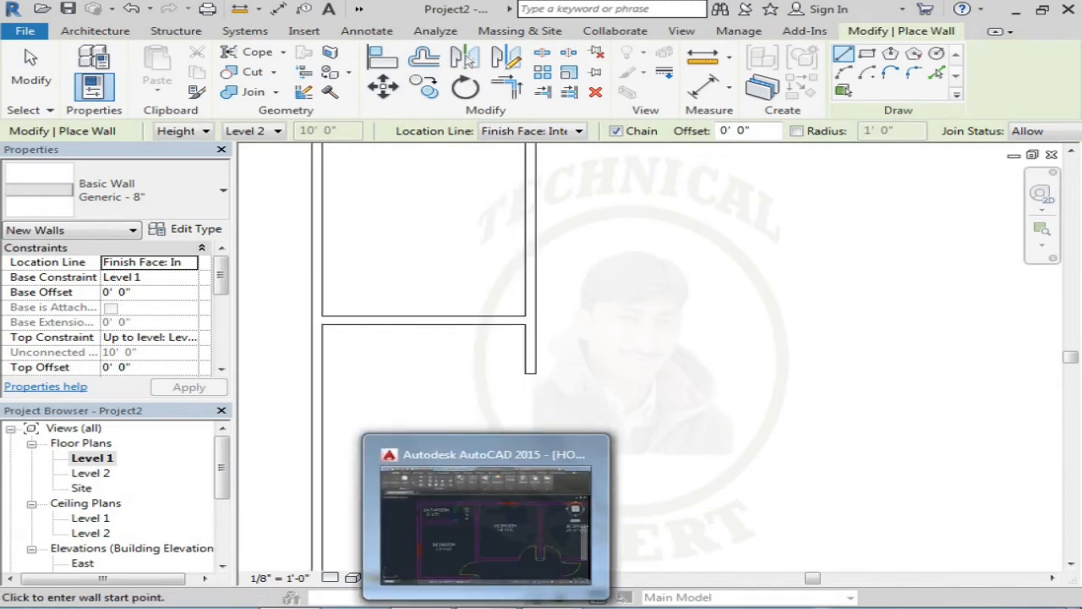
{"action": "left_click", "coordinate": [489, 602]}
{"action": "middle_click_drag", "start_coordinate": [508, 439], "coordinate": [512, 325]}
{"action": "scroll", "coordinate": [510, 439], "scroll_direction": "down", "scroll_amount": 3}
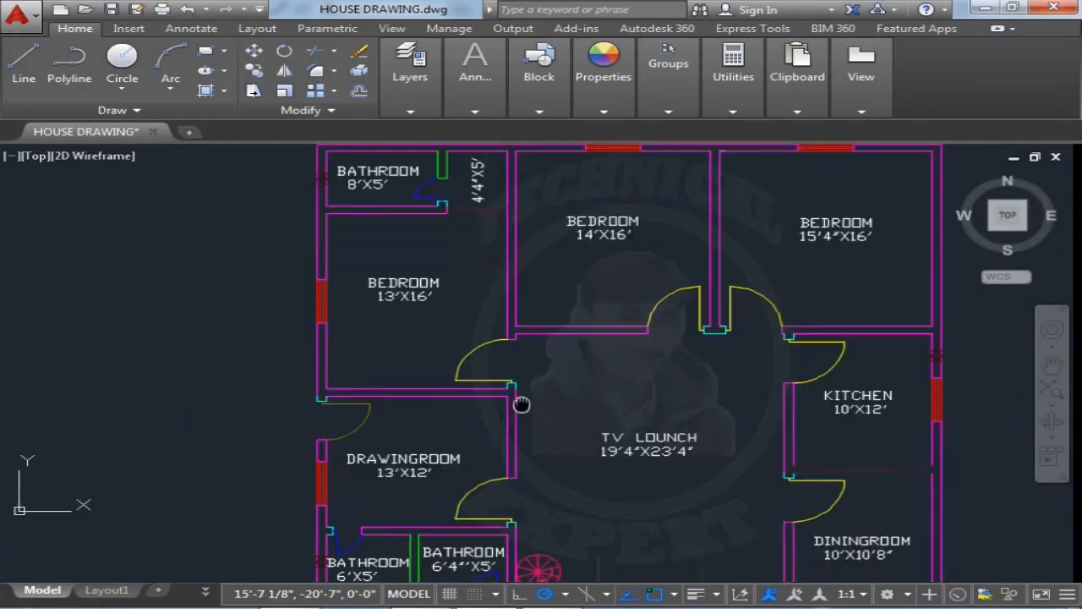
{"action": "middle_click_drag", "start_coordinate": [508, 461], "coordinate": [506, 360]}
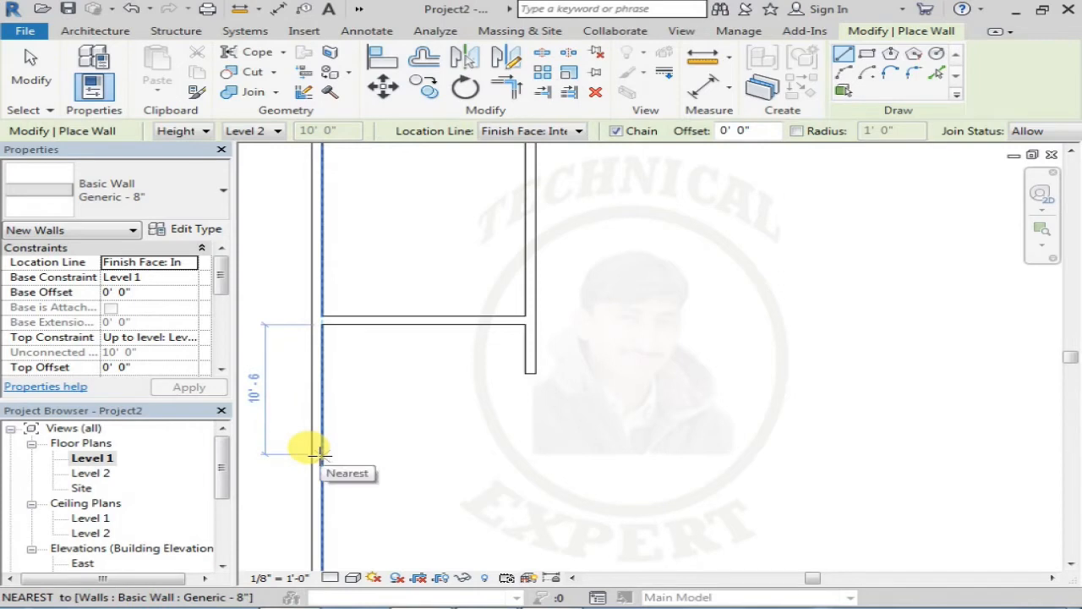
{"action": "type", "text": "1"}
{"action": "key", "text": "Return"}
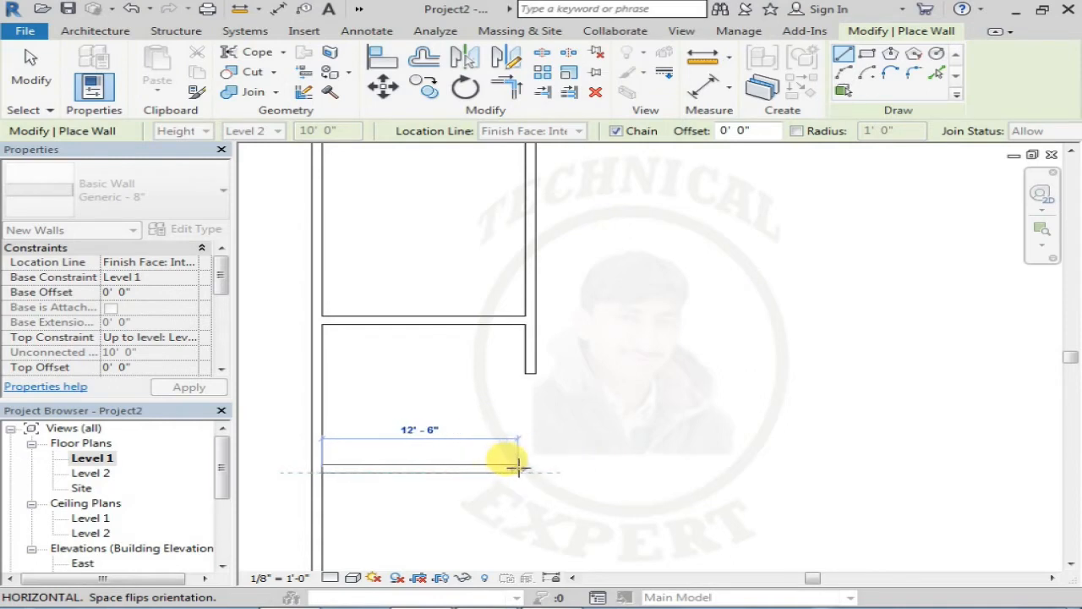
{"action": "left_click", "coordinate": [519, 466]}
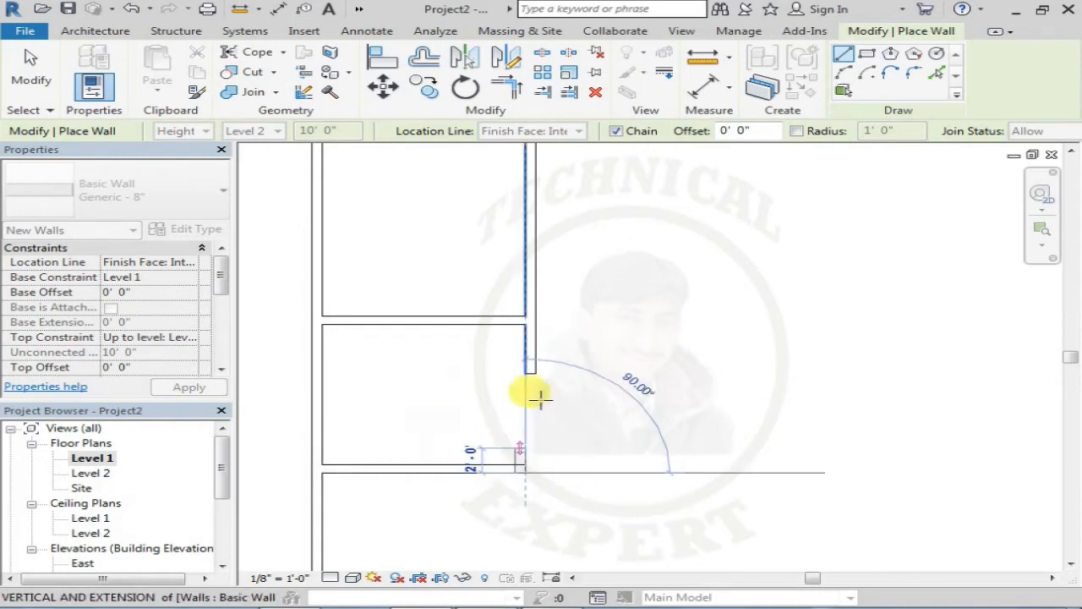
{"action": "key", "text": "Escape"}
Step: Try extending the vertical wall down past the drawing room's lower wall, and undo the extension
{"action": "left_click", "coordinate": [530, 372]}
{"action": "key", "text": "Escape"}
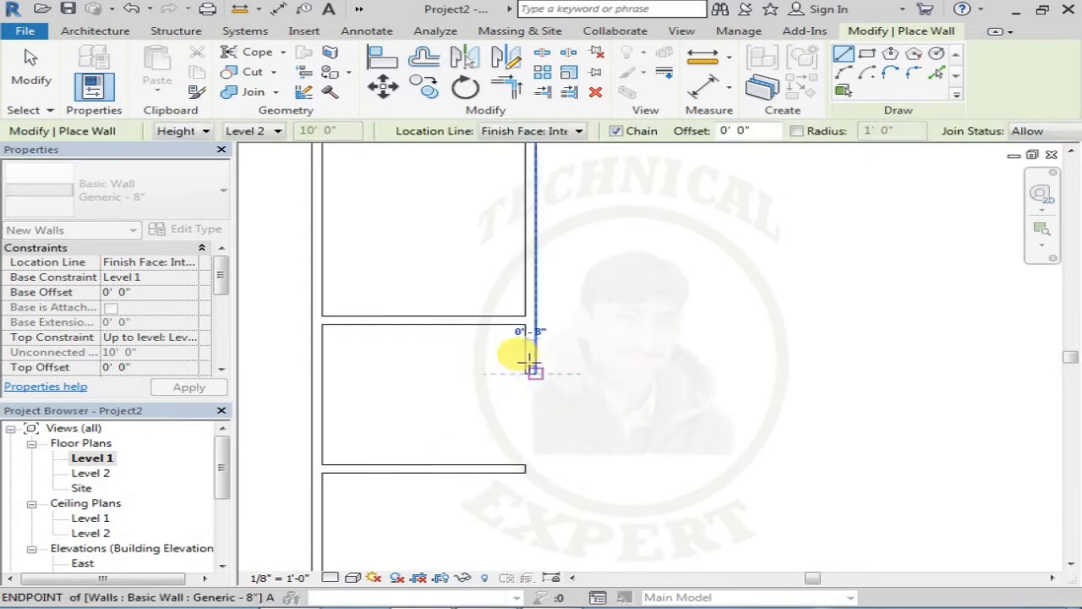
{"action": "left_click", "coordinate": [528, 360]}
{"action": "key", "text": "Escape"}
{"action": "key", "text": "Escape"}
{"action": "left_click", "coordinate": [531, 371]}
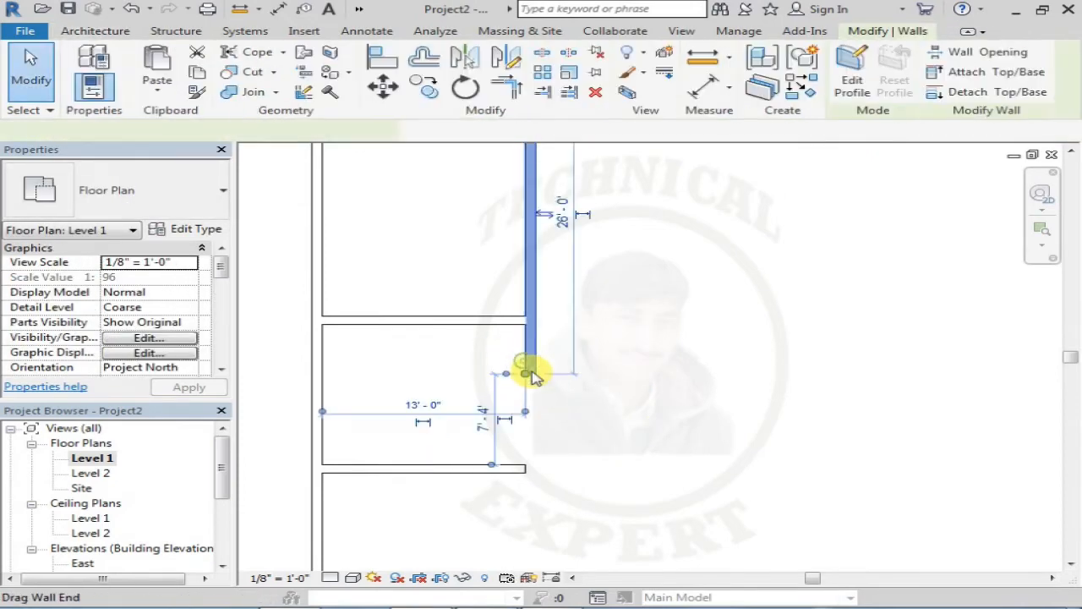
{"action": "left_click_drag", "start_coordinate": [520, 374], "coordinate": [515, 564]}
{"action": "middle_click_drag", "start_coordinate": [495, 527], "coordinate": [511, 423]}
{"action": "key", "text": "ctrl+z"}
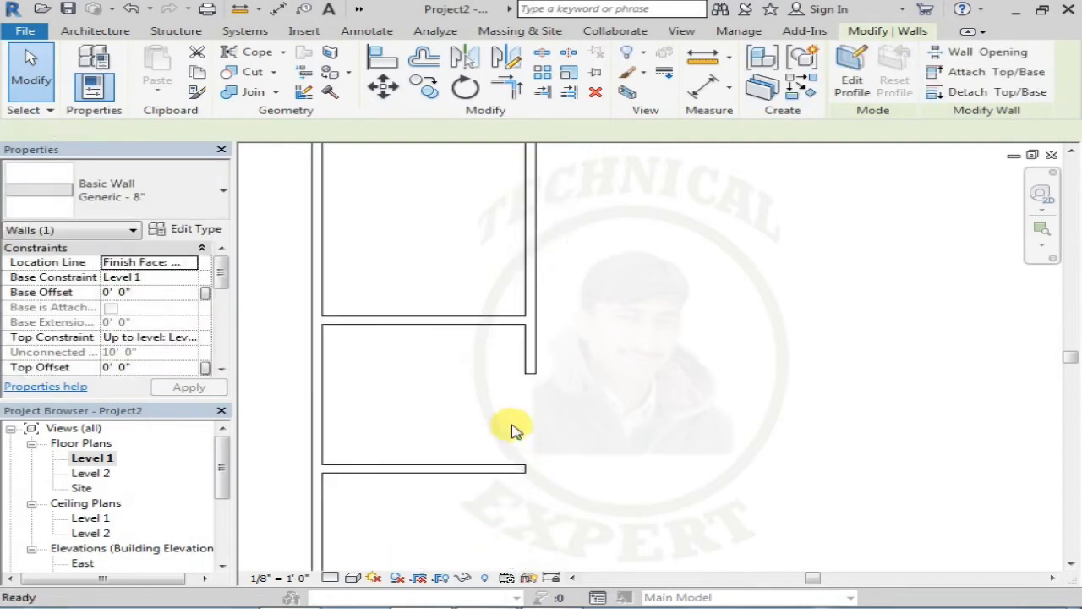
Step: Lengthen the vertical wall downward so it crosses the drawing room's lower wall and runs well beyond it
{"action": "left_click", "coordinate": [531, 377]}
{"action": "left_click_drag", "start_coordinate": [526, 372], "coordinate": [519, 566]}
{"action": "middle_click_drag", "start_coordinate": [508, 527], "coordinate": [536, 369]}
{"action": "scroll", "coordinate": [534, 421], "scroll_direction": "down", "scroll_amount": 1}
{"action": "middle_click_drag", "start_coordinate": [534, 416], "coordinate": [514, 379]}
{"action": "left_click", "coordinate": [448, 513]}
{"action": "scroll", "coordinate": [444, 509], "scroll_direction": "down", "scroll_amount": 1}
{"action": "middle_click_drag", "start_coordinate": [484, 442], "coordinate": [488, 470]}
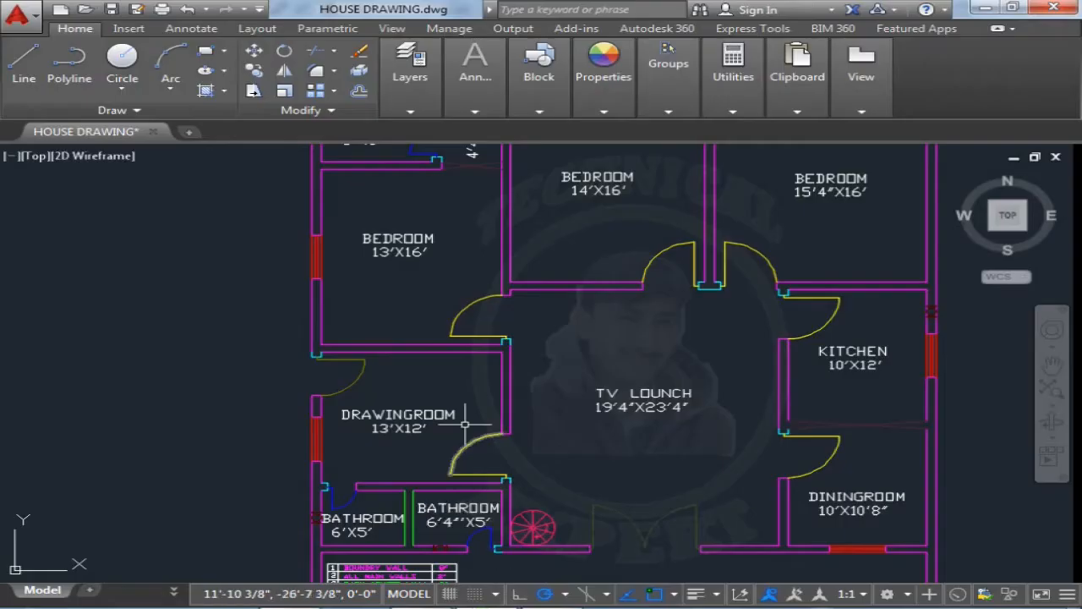
Step: Check the lower bathrooms in the AutoCAD plan and draw a horizontal wall in Revit, 5' below the drawing room's lower wall, to the vertical wall
{"action": "scroll", "coordinate": [474, 405], "scroll_direction": "down", "scroll_amount": 3}
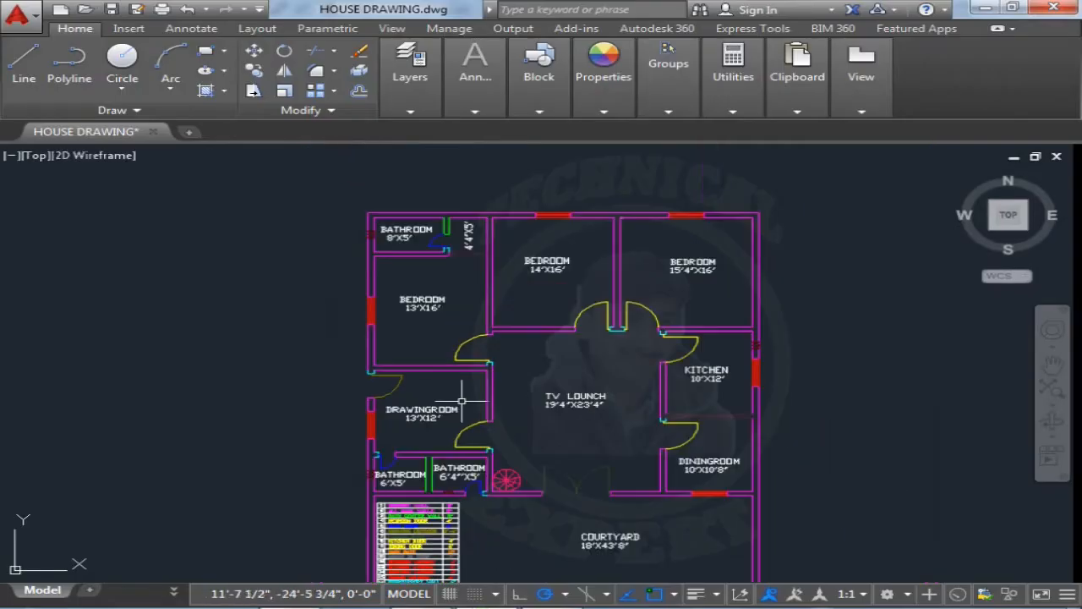
{"action": "scroll", "coordinate": [412, 419], "scroll_direction": "up", "scroll_amount": 5}
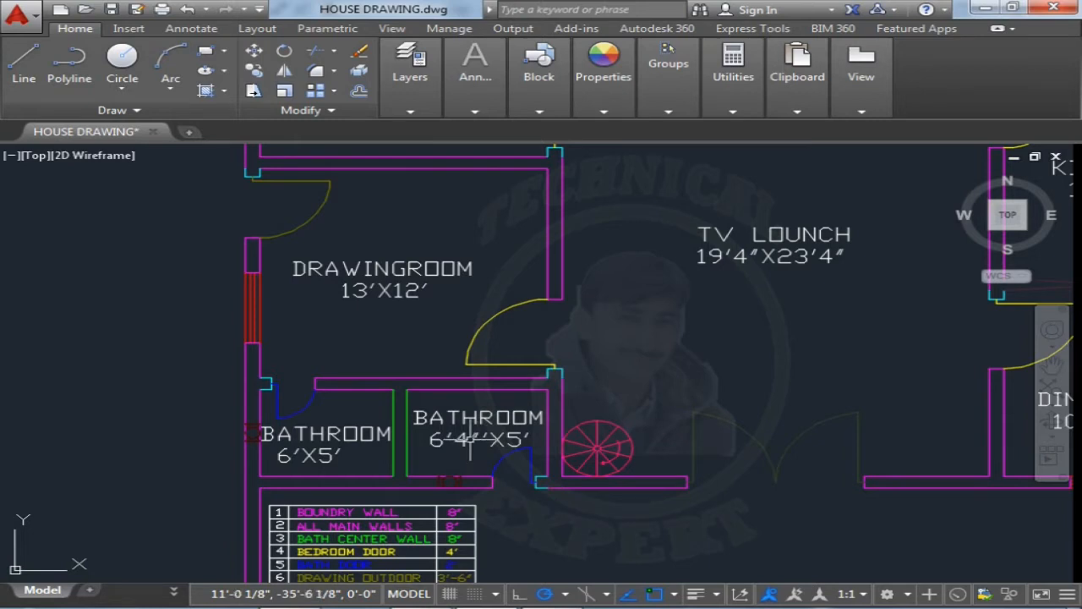
{"action": "middle_click_drag", "start_coordinate": [440, 446], "coordinate": [440, 415]}
{"action": "middle_click_drag", "start_coordinate": [479, 502], "coordinate": [479, 481]}
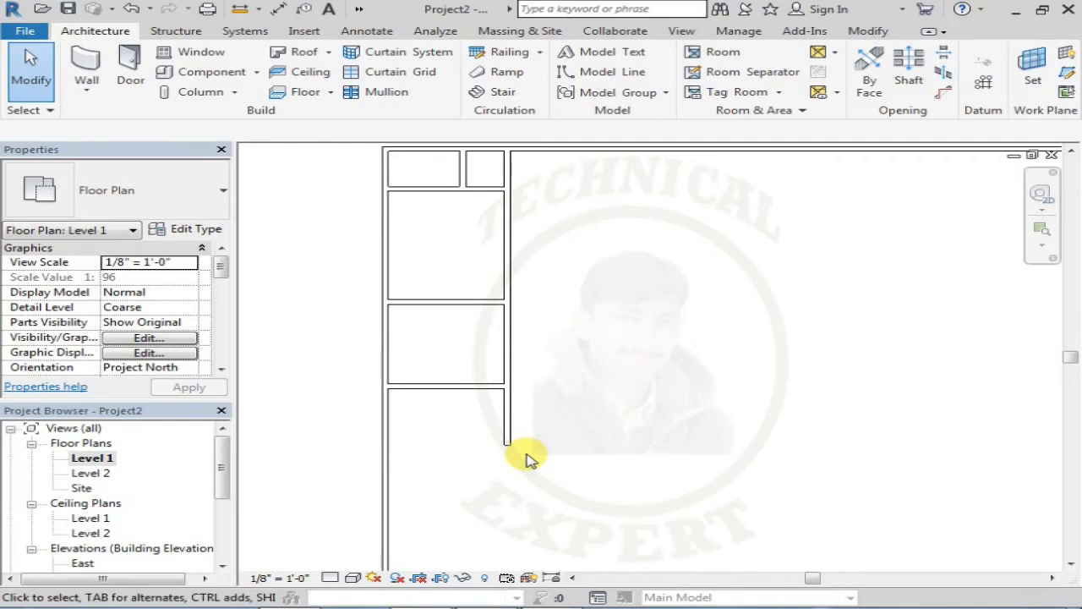
{"action": "left_click", "coordinate": [86, 66]}
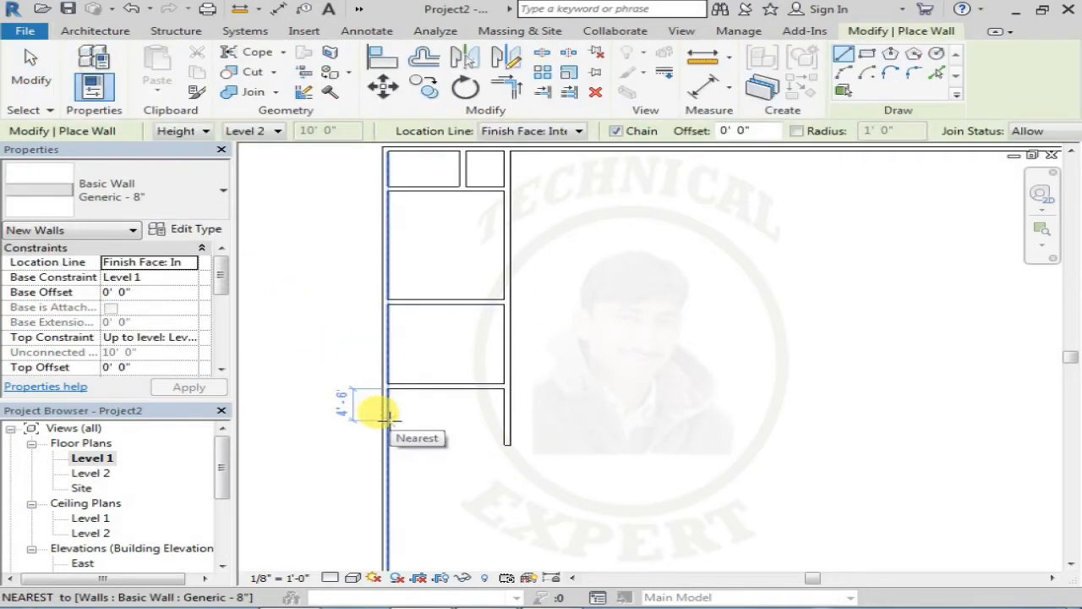
{"action": "type", "text": "5'"}
{"action": "key", "text": "Return"}
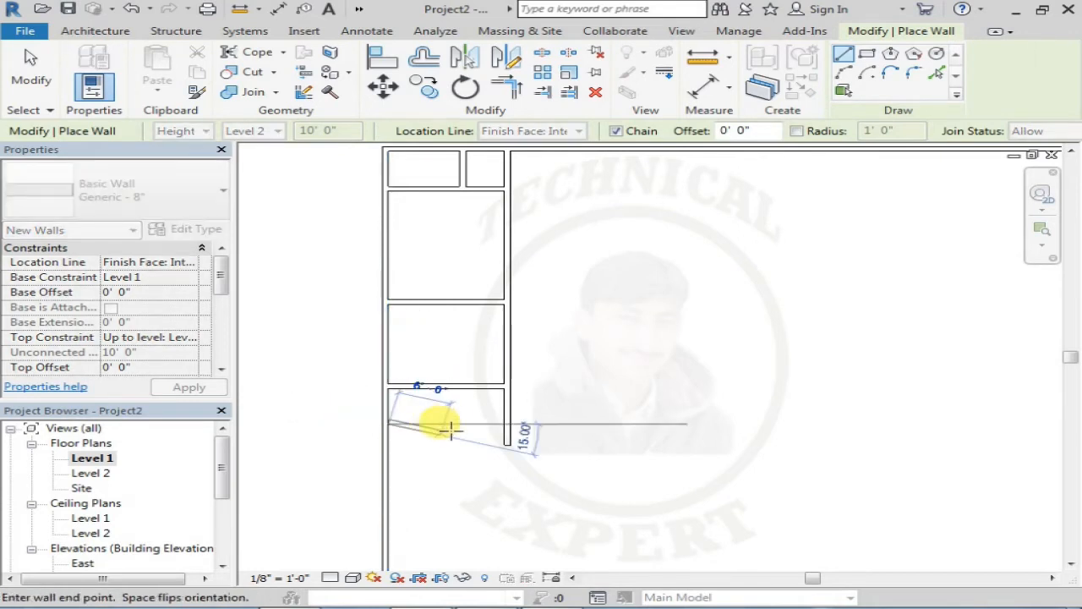
{"action": "left_click", "coordinate": [504, 420]}
{"action": "key", "text": "Escape"}
{"action": "key", "text": "Escape"}
Step: Trim the lowest horizontal wall and the vertical wall to a corner, removing the vertical wall's overhang
{"action": "scroll", "coordinate": [494, 431], "scroll_direction": "up", "scroll_amount": 1}
{"action": "middle_click_drag", "start_coordinate": [495, 431], "coordinate": [414, 386]}
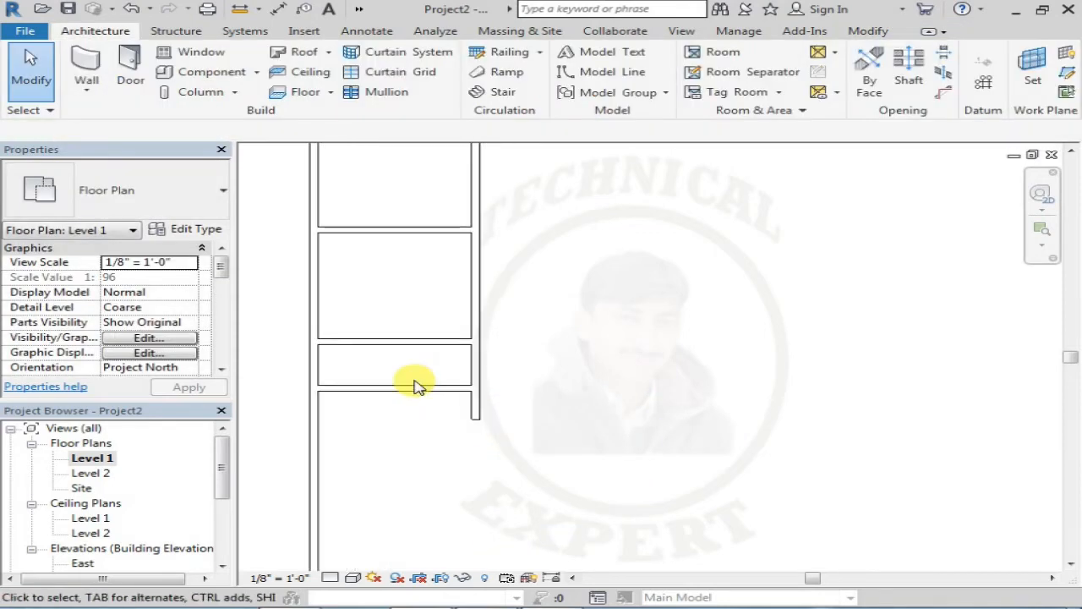
{"action": "left_click", "coordinate": [867, 34]}
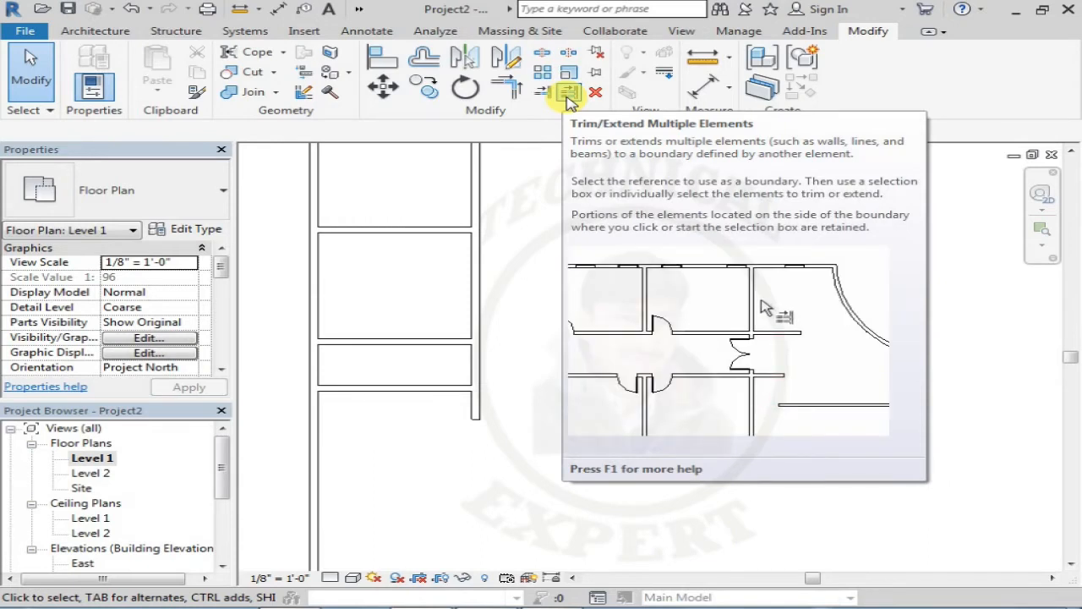
{"action": "left_click", "coordinate": [516, 97]}
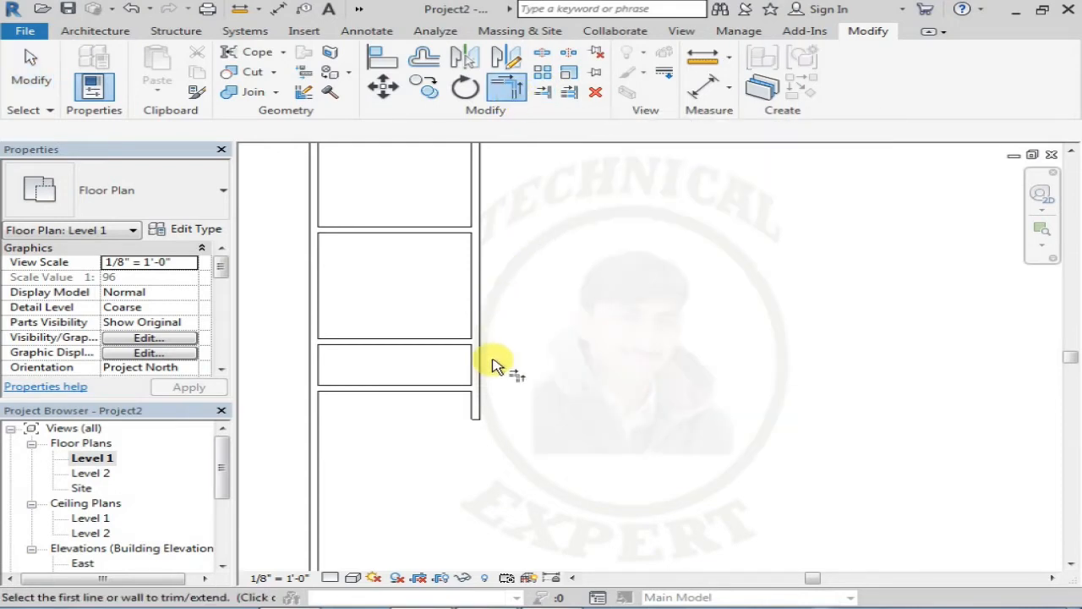
{"action": "left_click", "coordinate": [461, 387]}
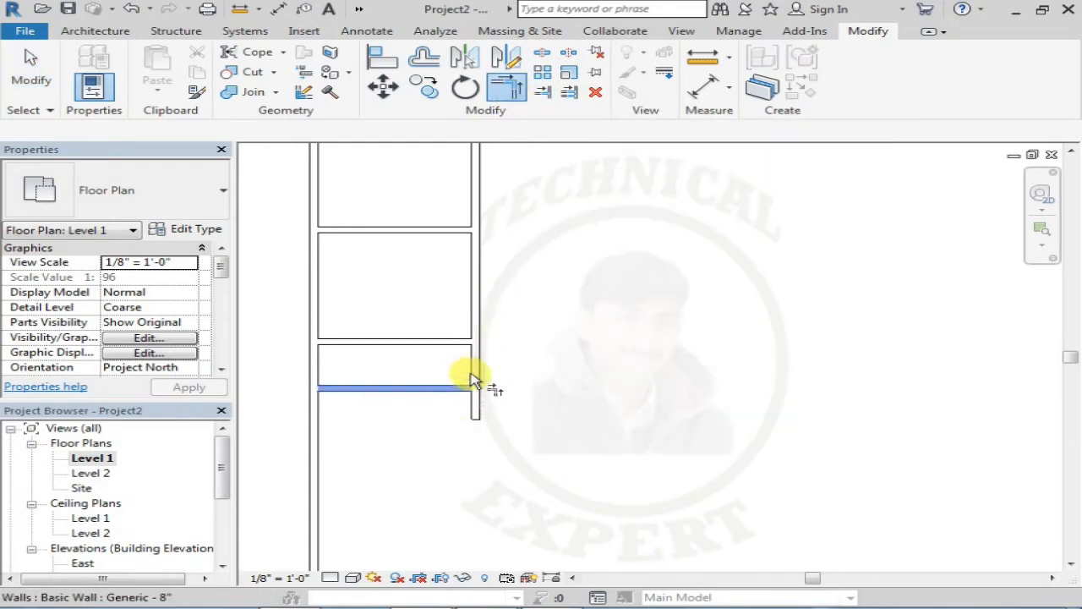
{"action": "left_click", "coordinate": [474, 374]}
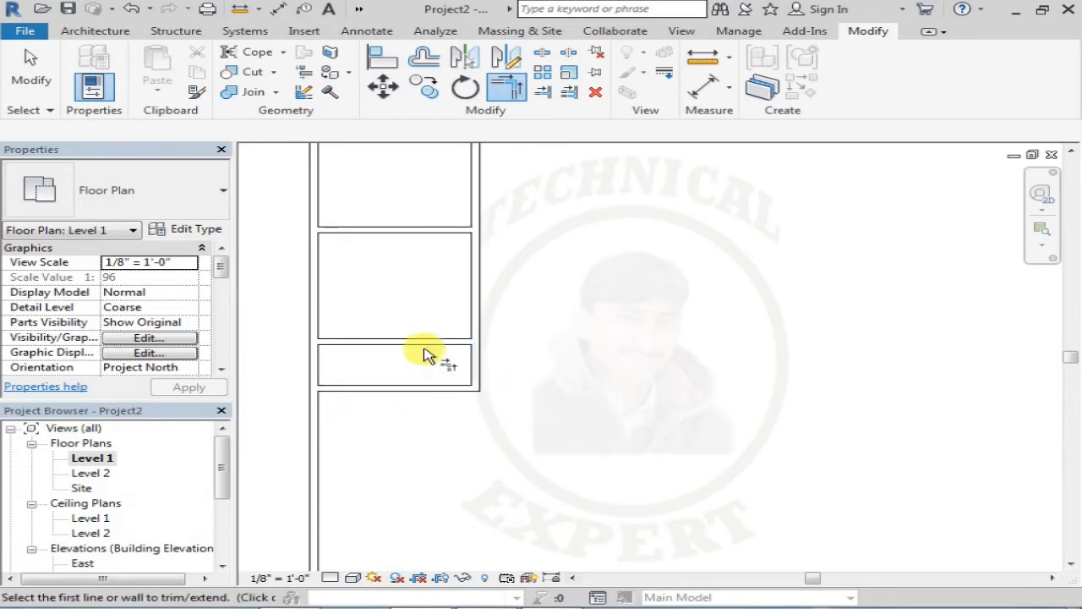
{"action": "key", "text": "Escape"}
{"action": "key", "text": "Escape"}
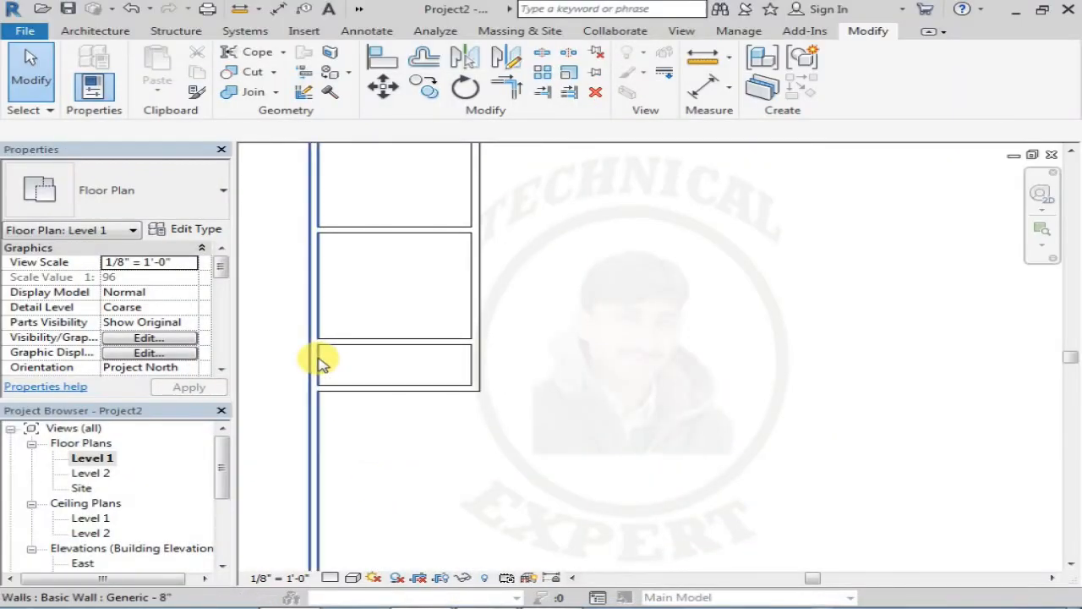
Step: Draw a vertical wall dividing the lower bathroom strip, 6' from the left outer wall's inner face
{"action": "key", "text": "w"}
{"action": "key", "text": "a"}
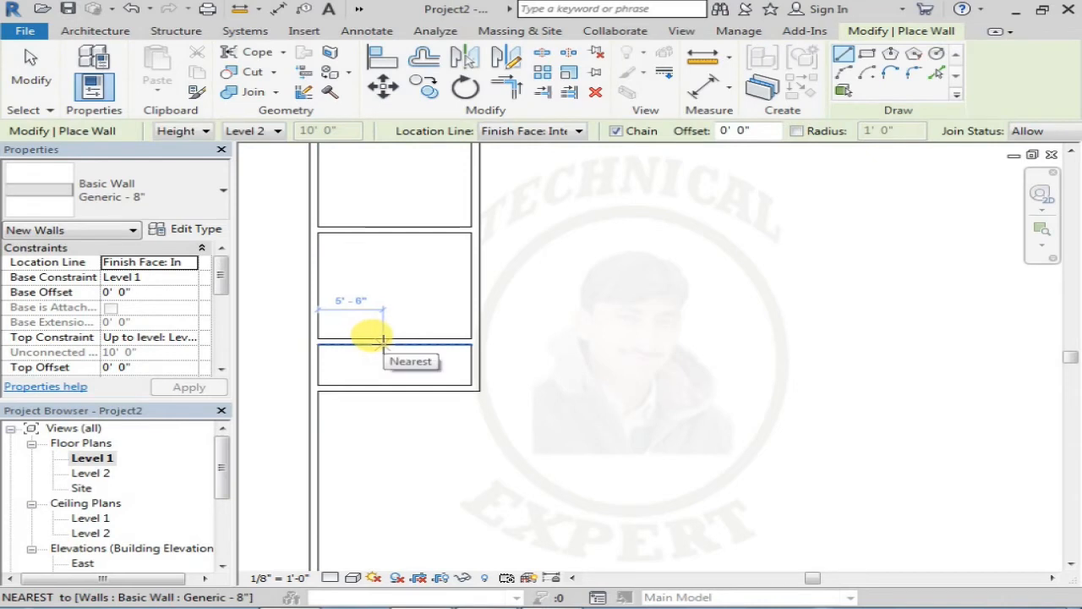
{"action": "left_click", "coordinate": [382, 340]}
{"action": "type", "text": "6"}
{"action": "key", "text": "Return"}
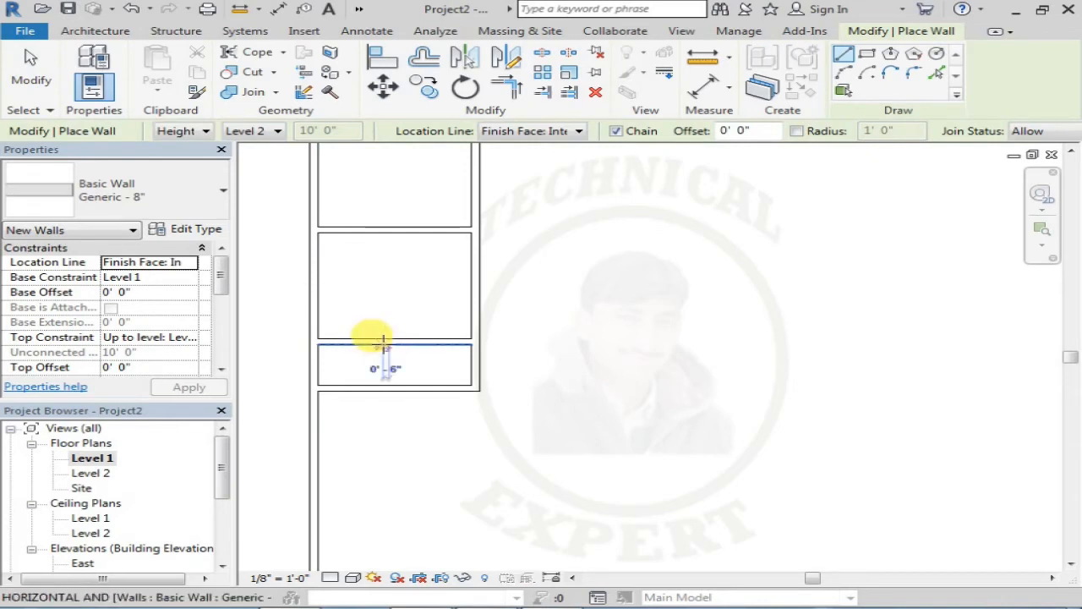
{"action": "left_click", "coordinate": [391, 382]}
{"action": "key", "text": "Escape"}
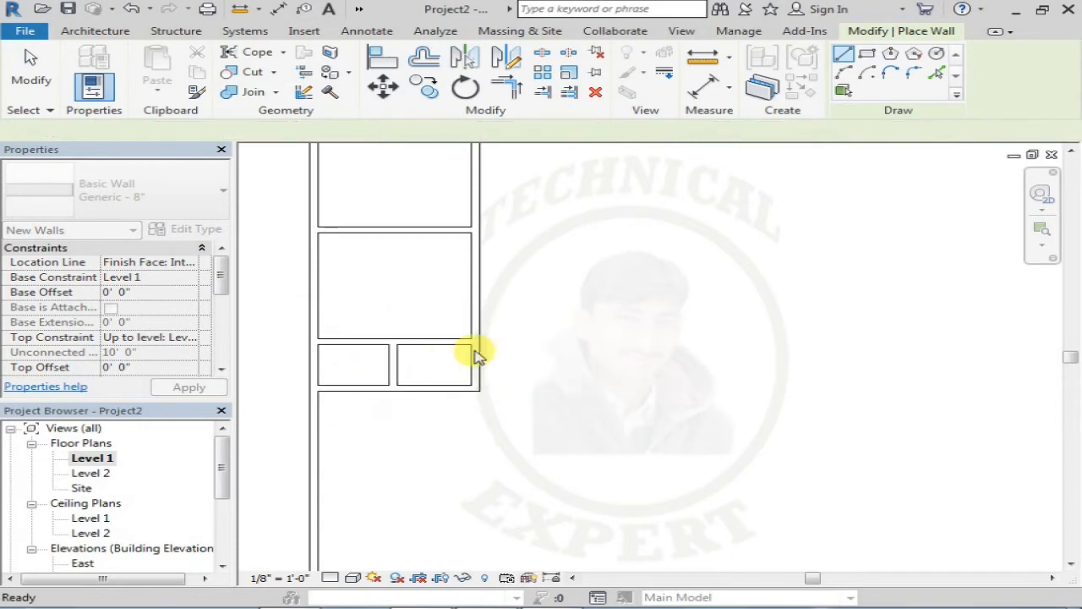
Step: Draw the second bedroom's walls: 16' down from the upper outer wall, 14' right of the existing vertical wall, and back across to that wall
{"action": "scroll", "coordinate": [423, 369], "scroll_direction": "up", "scroll_amount": 2}
{"action": "middle_click_drag", "start_coordinate": [499, 359], "coordinate": [508, 501]}
{"action": "scroll", "coordinate": [503, 367], "scroll_direction": "down", "scroll_amount": 2}
{"action": "middle_click_drag", "start_coordinate": [526, 384], "coordinate": [440, 452]}
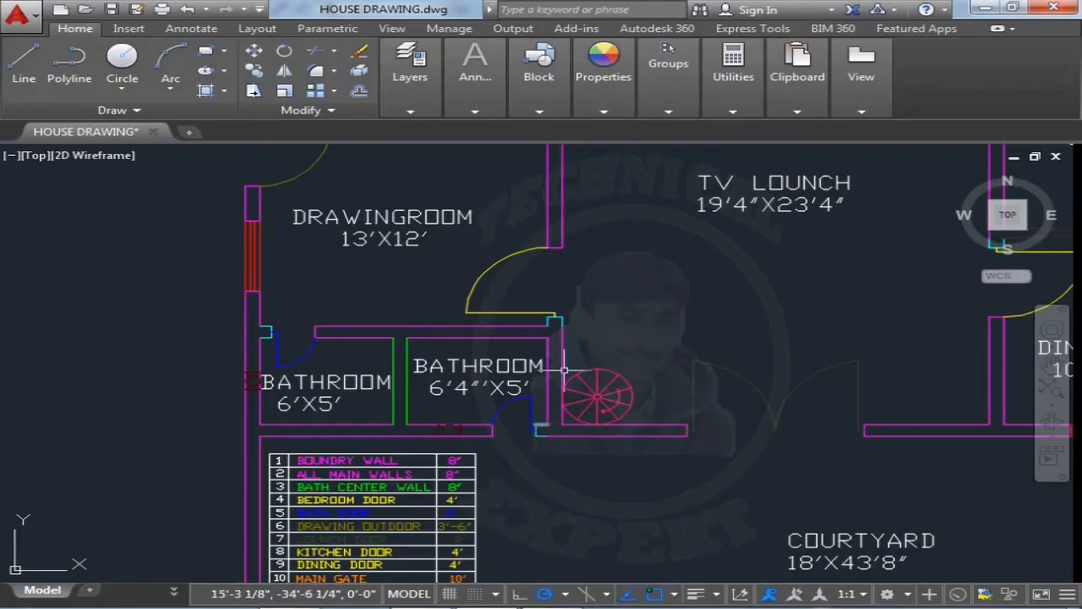
{"action": "middle_click_drag", "start_coordinate": [584, 336], "coordinate": [575, 343]}
{"action": "scroll", "coordinate": [459, 416], "scroll_direction": "down", "scroll_amount": 3}
{"action": "middle_click_drag", "start_coordinate": [491, 375], "coordinate": [457, 506]}
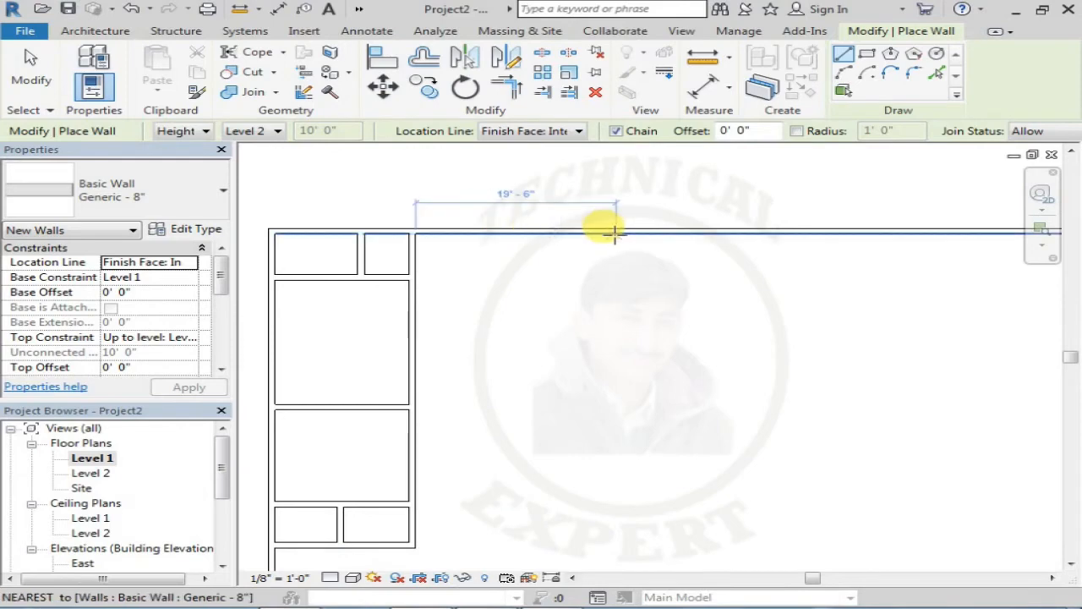
{"action": "type", "text": "1"}
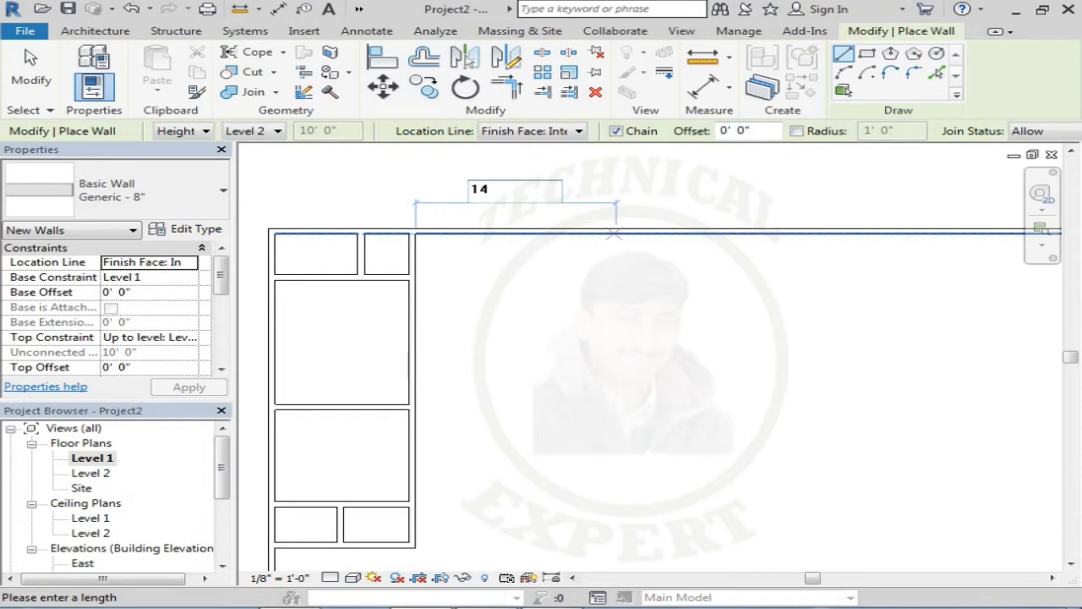
{"action": "type", "text": "4"}
{"action": "key", "text": "Return"}
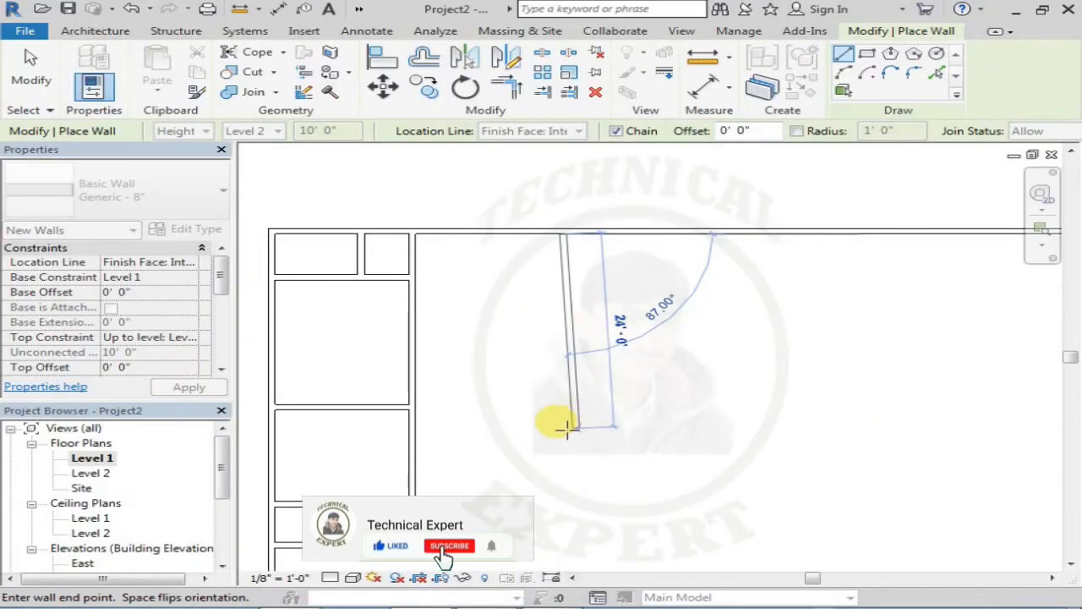
{"action": "type", "text": "16"}
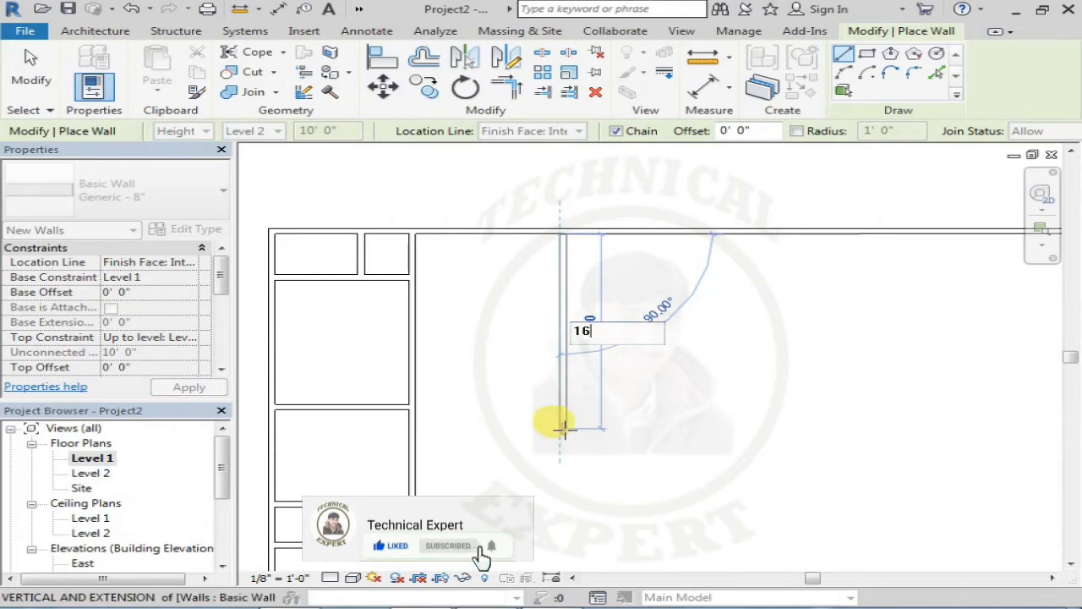
{"action": "key", "text": "Return"}
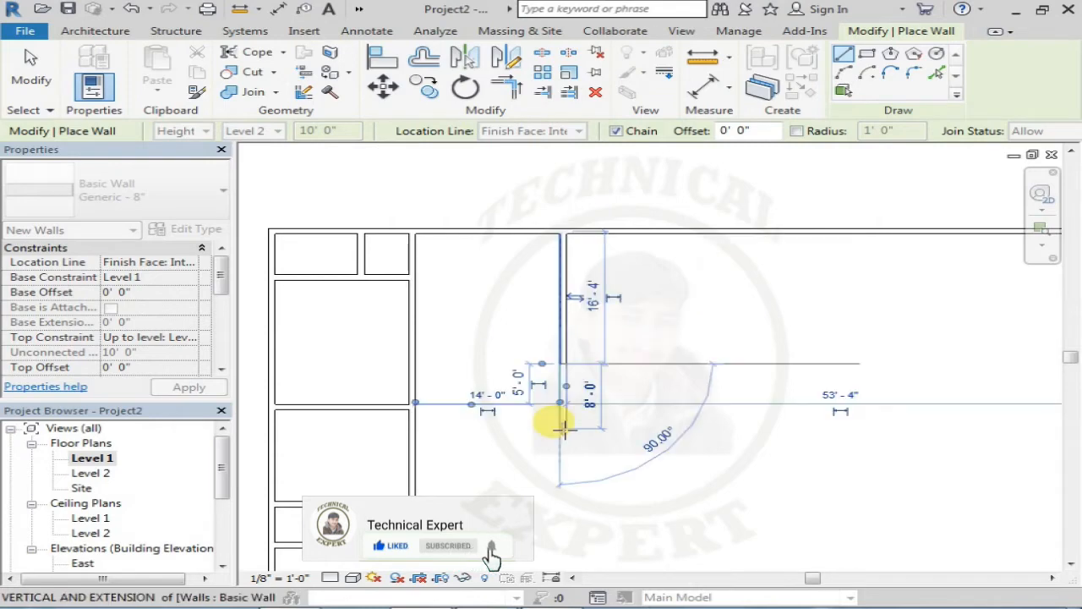
{"action": "left_click", "coordinate": [416, 364]}
{"action": "key", "text": "Escape"}
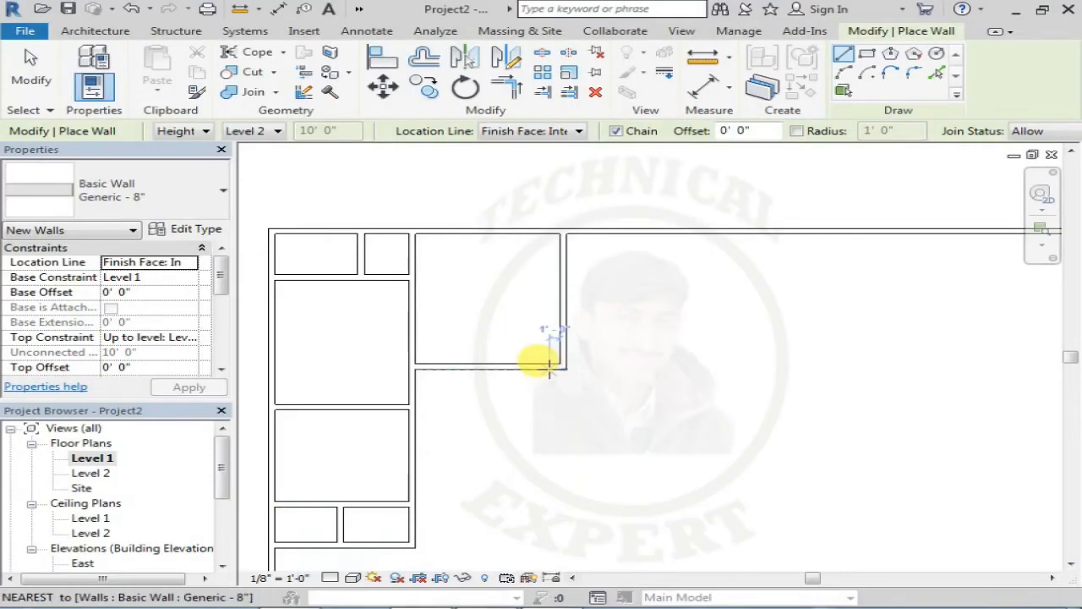
Step: Lengthen the second bedroom's lower wall to the right, past its corner, to about 37' overall
{"action": "left_click", "coordinate": [549, 365]}
{"action": "key", "text": "Escape"}
{"action": "key", "text": "Escape"}
{"action": "left_click", "coordinate": [558, 367]}
{"action": "left_click_drag", "start_coordinate": [565, 369], "coordinate": [793, 364]}
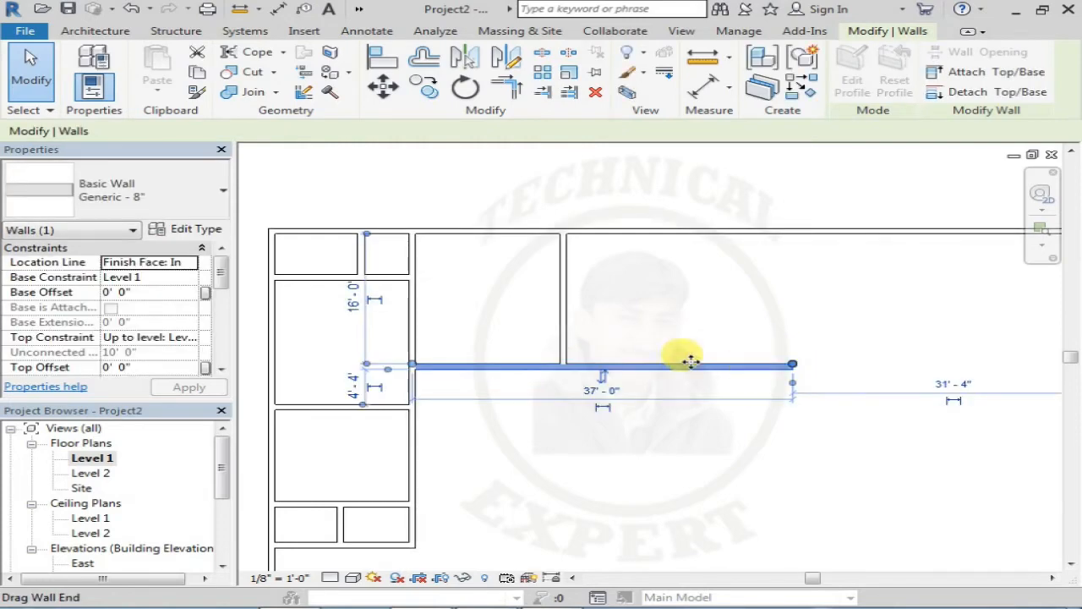
{"action": "key", "text": "Escape"}
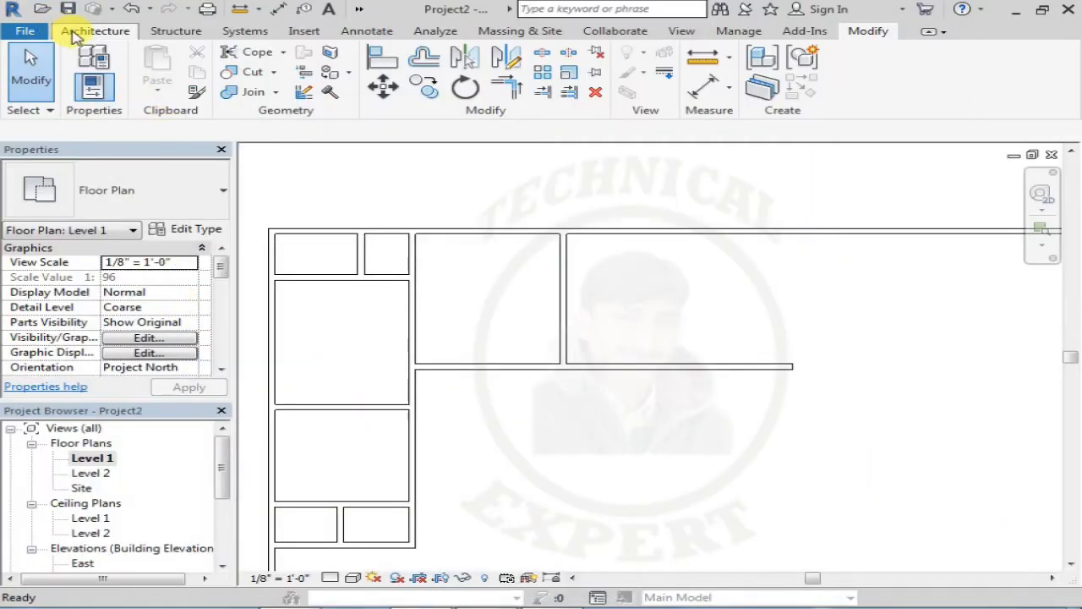
Step: Draw the third bedroom's right wall from the upper outer wall down to the extended lower wall, 15'4" from the bedroom divider
{"action": "left_click", "coordinate": [84, 30]}
{"action": "left_click", "coordinate": [88, 62]}
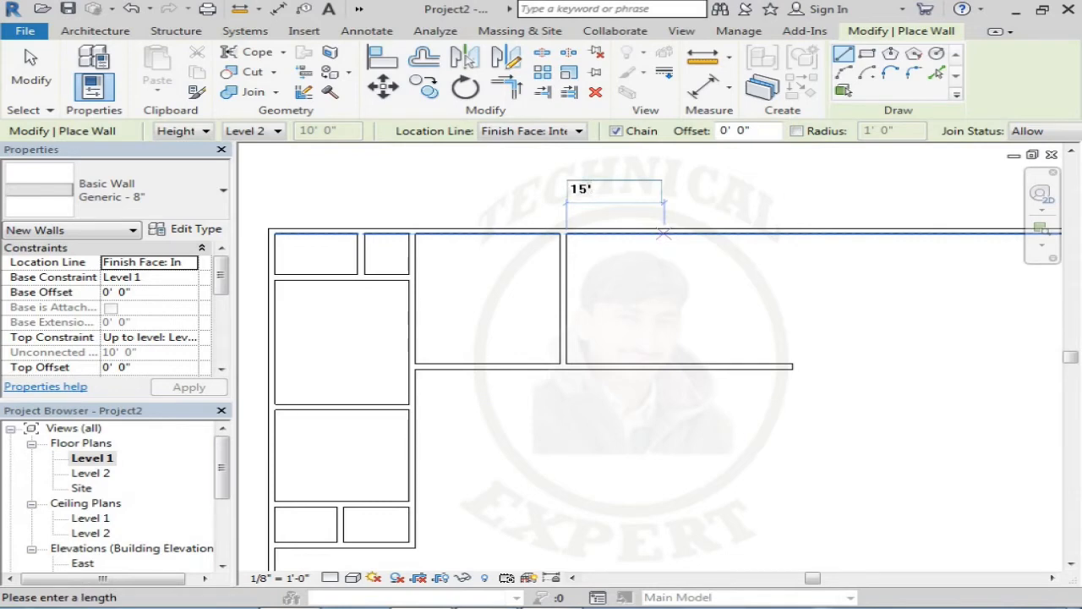
{"action": "key", "text": "Return"}
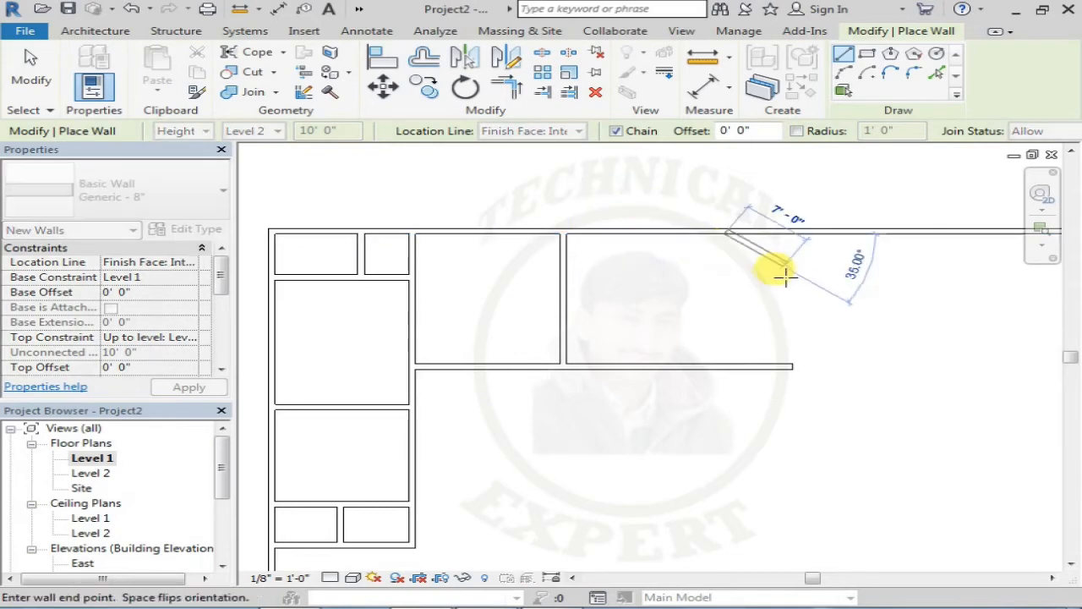
{"action": "left_click", "coordinate": [725, 362]}
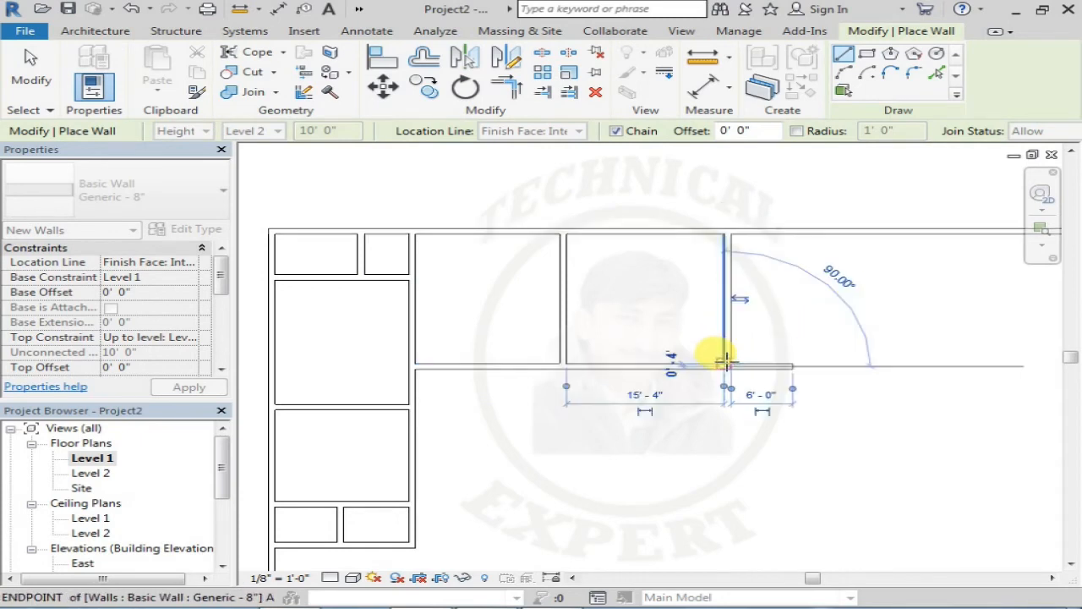
{"action": "key", "text": "Escape"}
Step: Trim the upper outer wall and the extended lower wall to corners with the third bedroom's right wall, removing both overhangs
{"action": "mouse_move", "coordinate": [652, 350]}
{"action": "middle_mouse_down"}
{"action": "mouse_move", "coordinate": [654, 302]}
{"action": "mouse_move", "coordinate": [515, 302]}
{"action": "middle_mouse_up"}
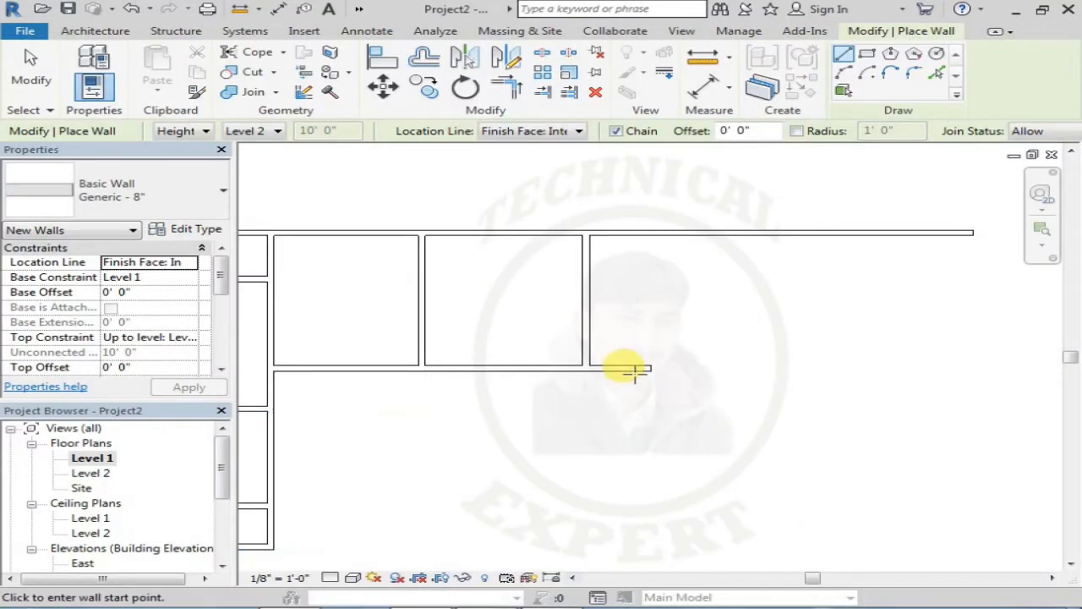
{"action": "left_click", "coordinate": [508, 88]}
{"action": "left_click", "coordinate": [590, 271]}
{"action": "left_click", "coordinate": [585, 255]}
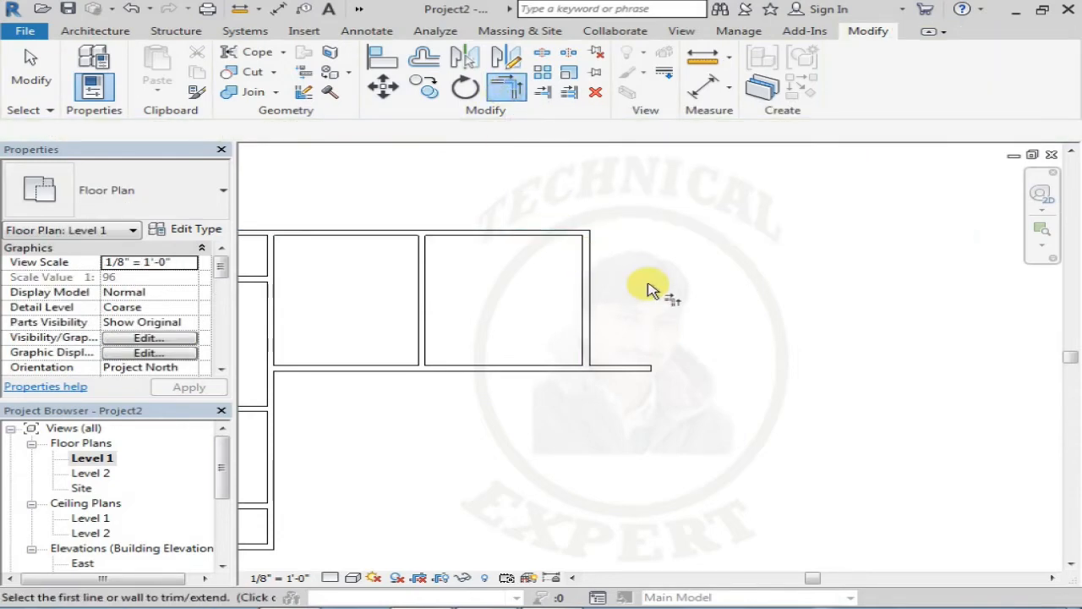
{"action": "left_click", "coordinate": [585, 355]}
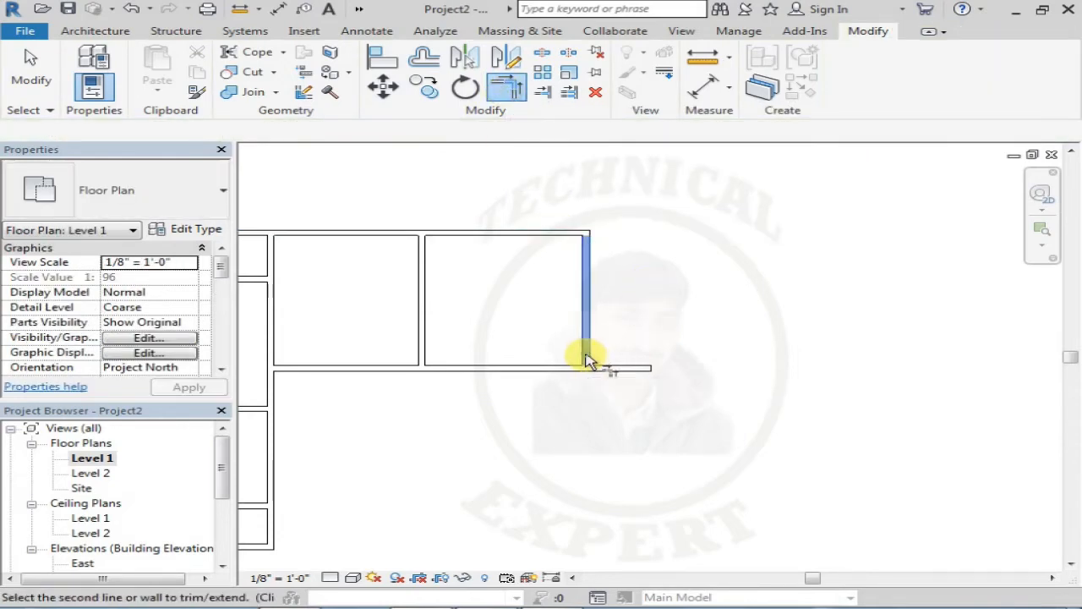
{"action": "left_click", "coordinate": [541, 370]}
{"action": "key", "text": "Escape"}
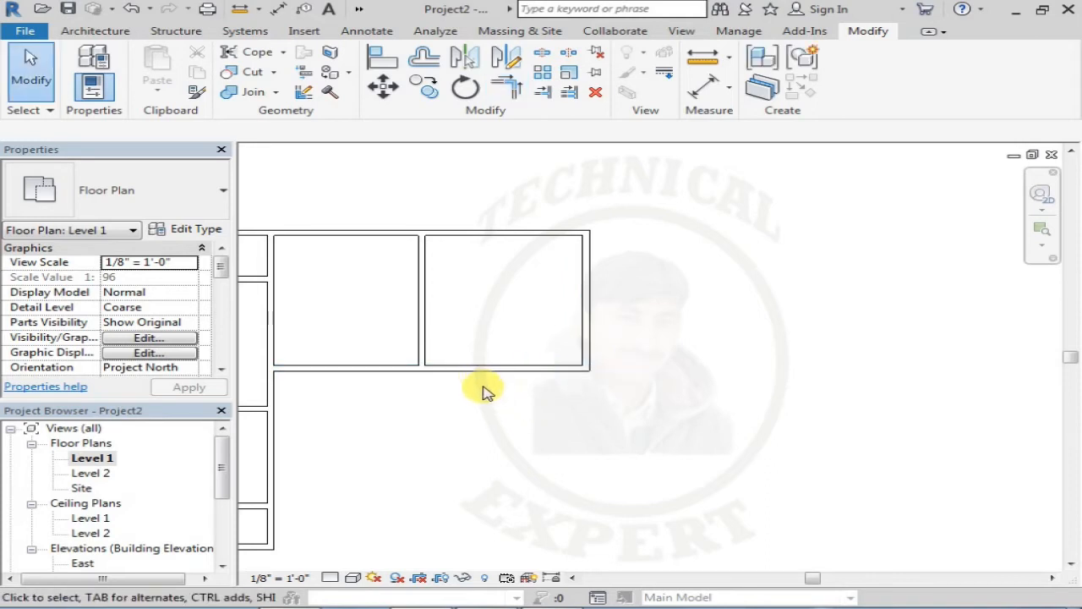
Step: Check the kitchen area in the AutoCAD plan and lengthen the right outer wall in Revit downward to about 53'
{"action": "scroll", "coordinate": [484, 386], "scroll_direction": "down", "scroll_amount": 1}
{"action": "middle_click_drag", "start_coordinate": [513, 397], "coordinate": [637, 383]}
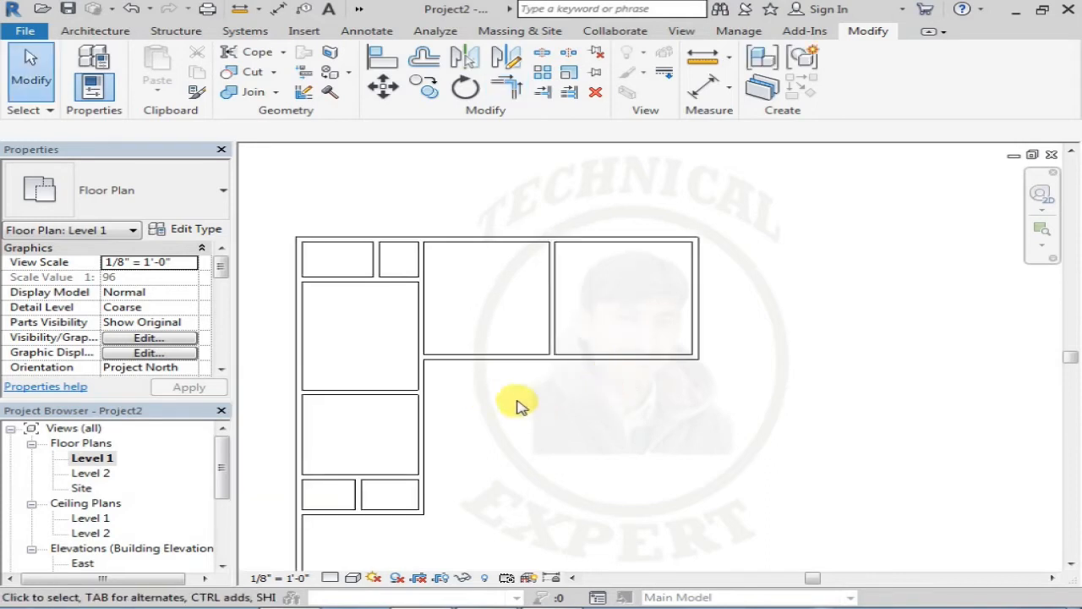
{"action": "middle_click_drag", "start_coordinate": [532, 411], "coordinate": [541, 358]}
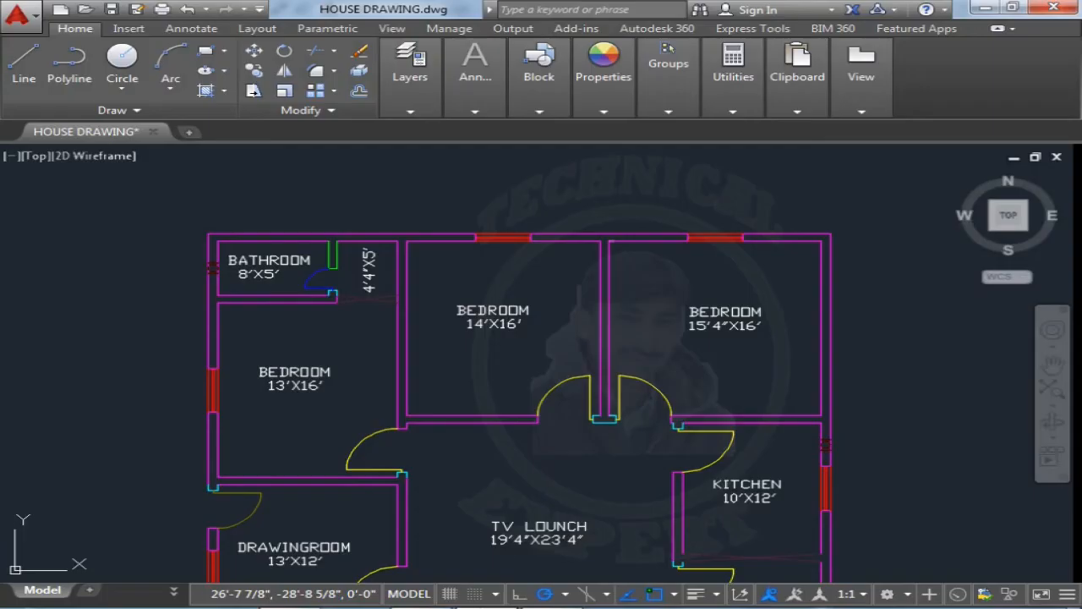
{"action": "middle_click_drag", "start_coordinate": [671, 440], "coordinate": [671, 330]}
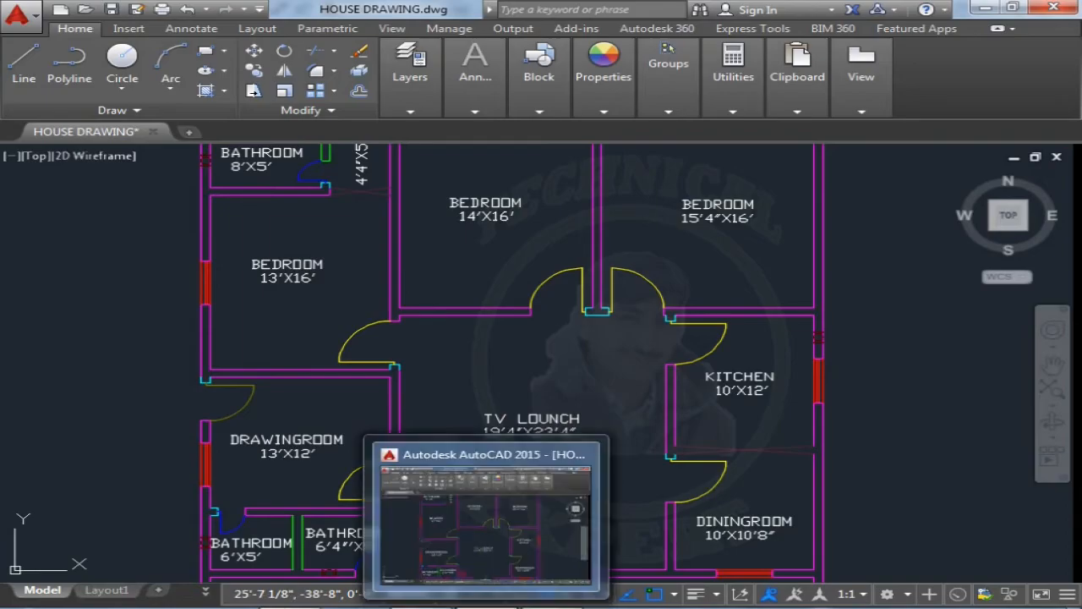
{"action": "mouse_move", "coordinate": [475, 606]}
{"action": "left_click", "coordinate": [475, 516]}
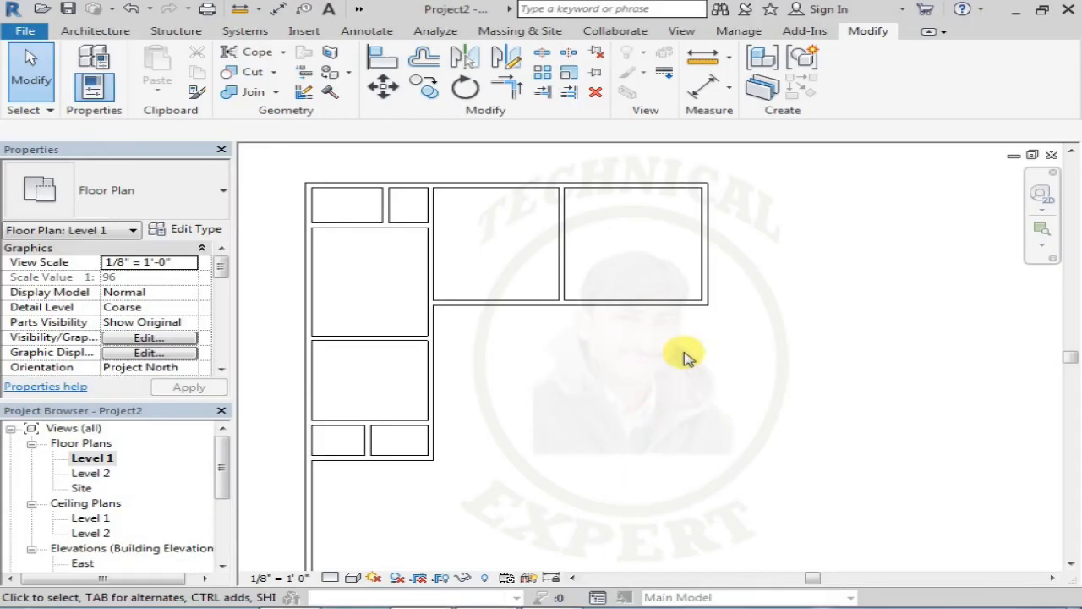
{"action": "left_click", "coordinate": [706, 289]}
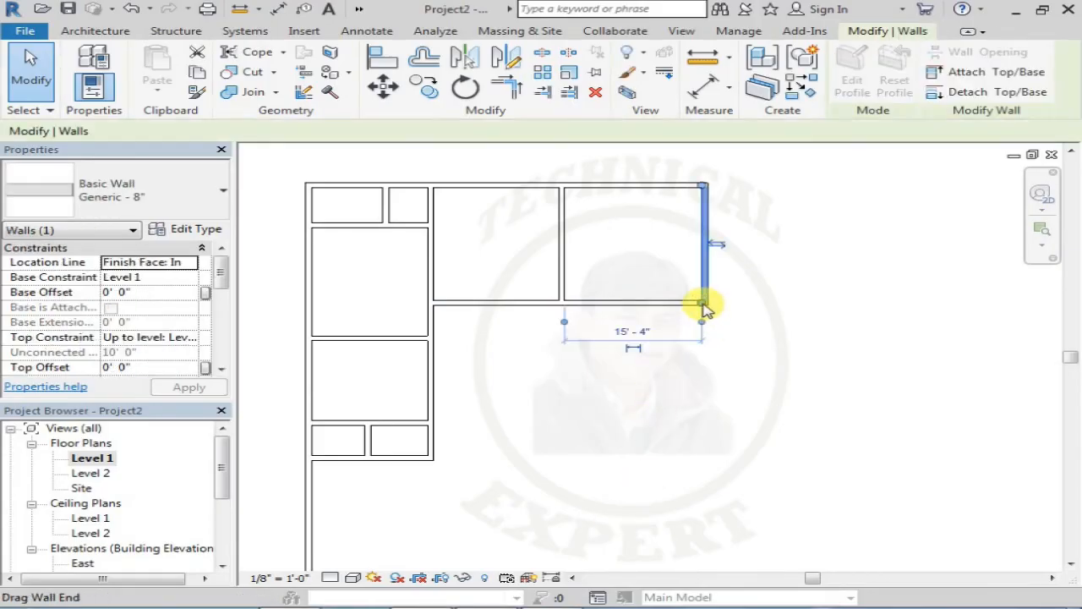
{"action": "left_click_drag", "start_coordinate": [702, 301], "coordinate": [702, 557]}
{"action": "middle_click_drag", "start_coordinate": [751, 323], "coordinate": [736, 314]}
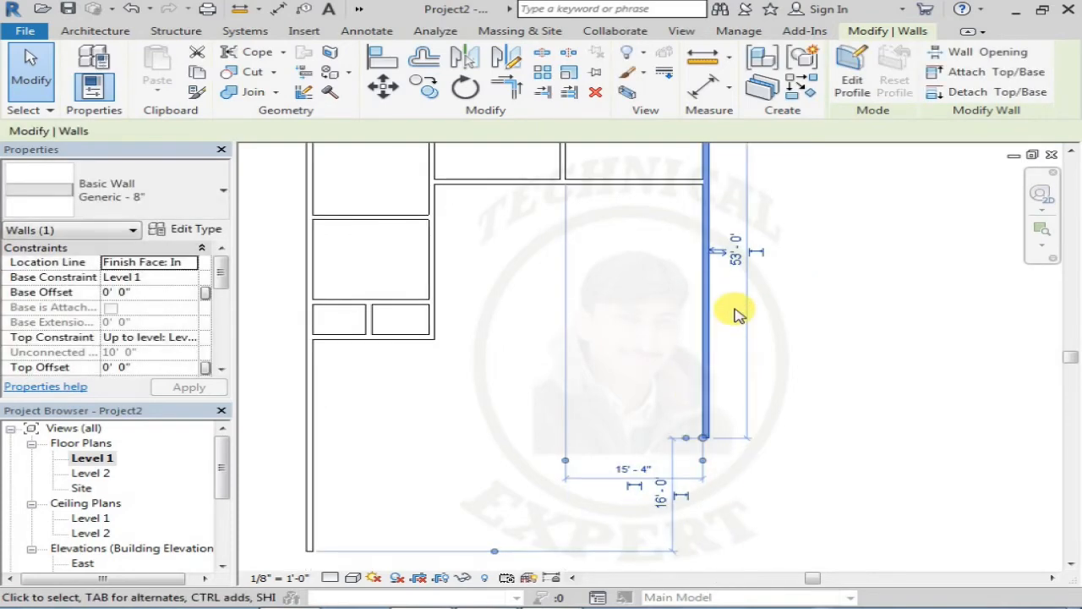
{"action": "left_click", "coordinate": [662, 292]}
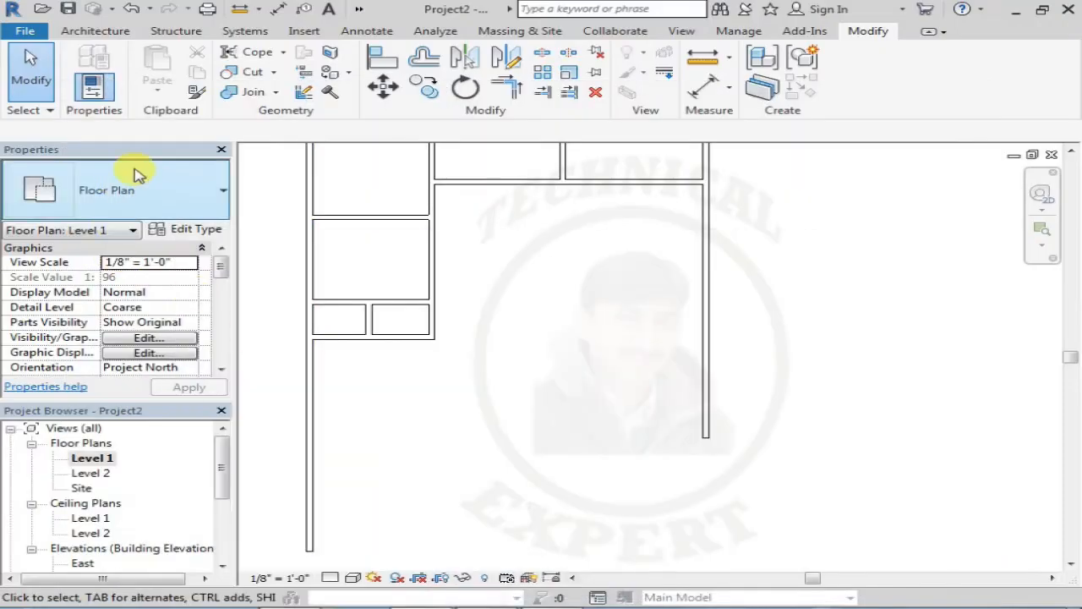
{"action": "left_click", "coordinate": [96, 31]}
{"action": "left_click", "coordinate": [87, 77]}
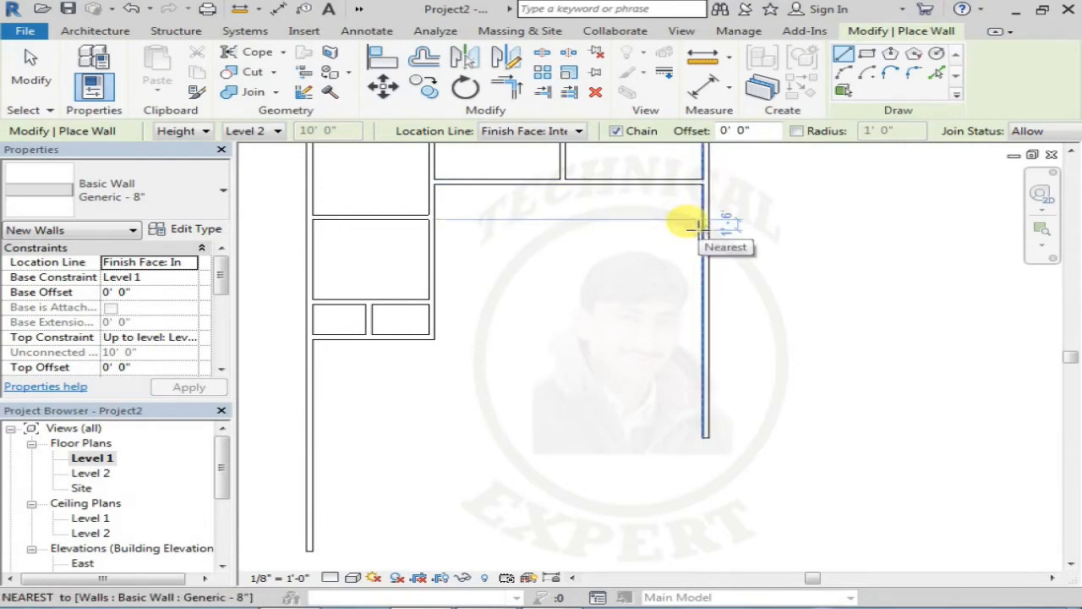
{"action": "scroll", "coordinate": [700, 253], "scroll_direction": "down", "scroll_amount": 3}
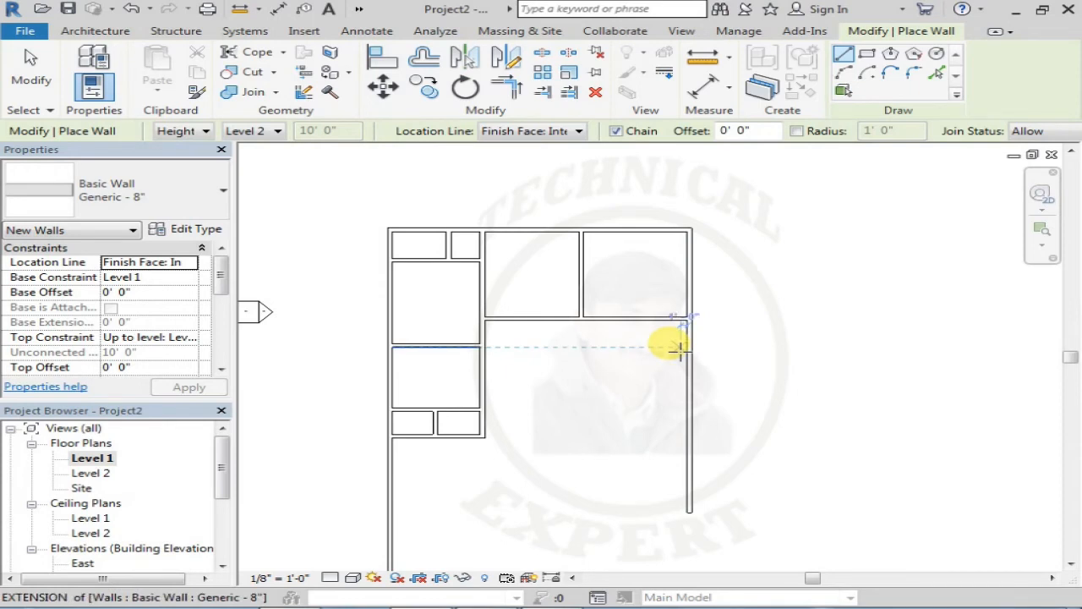
{"action": "type", "text": "12"}
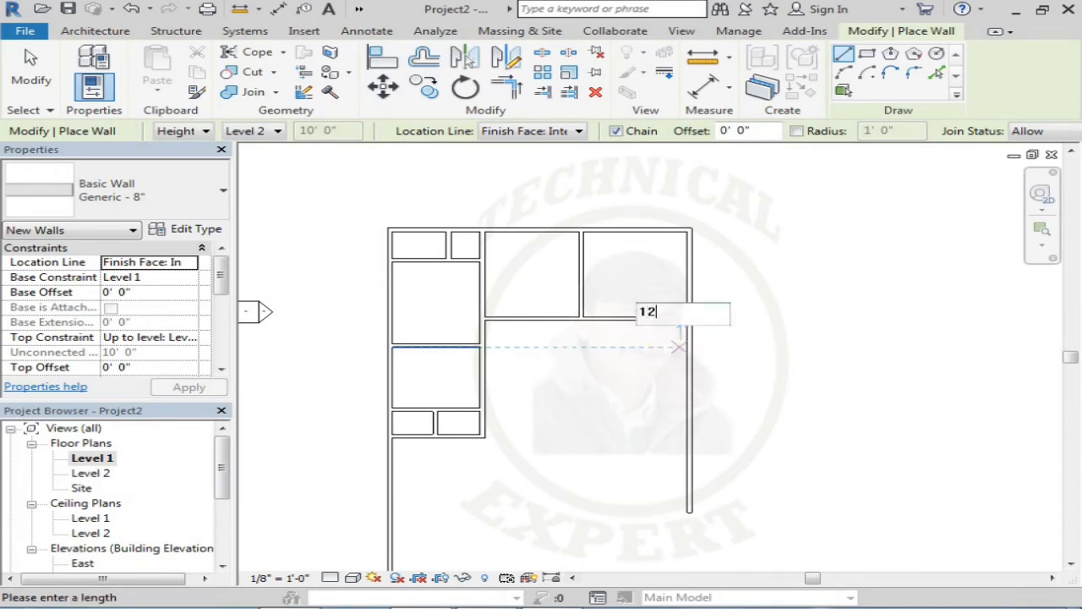
{"action": "key", "text": "Return"}
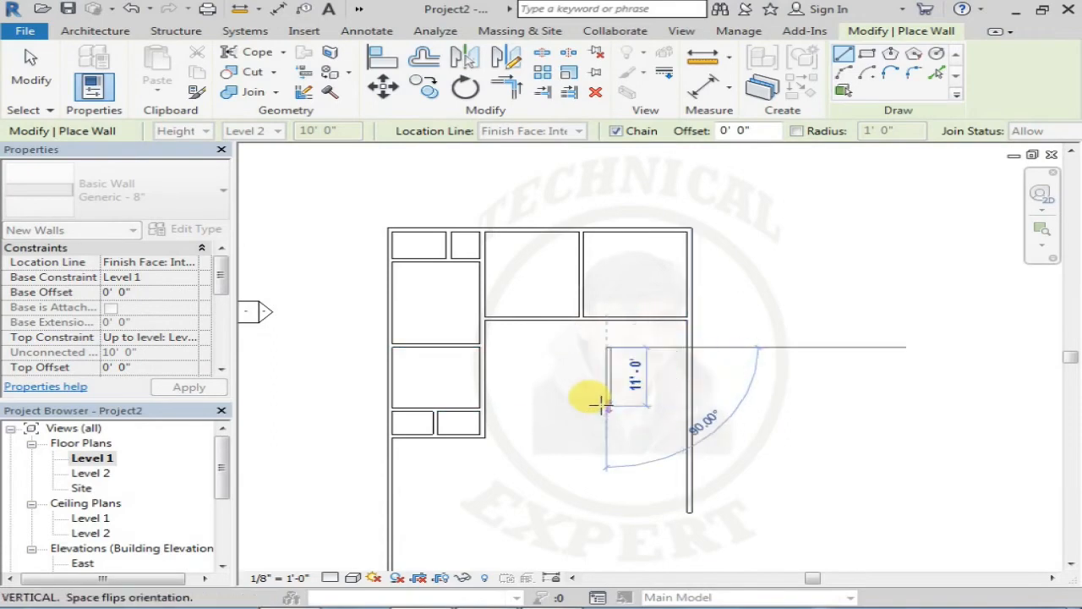
{"action": "key", "text": "Escape"}
{"action": "key", "text": "Escape"}
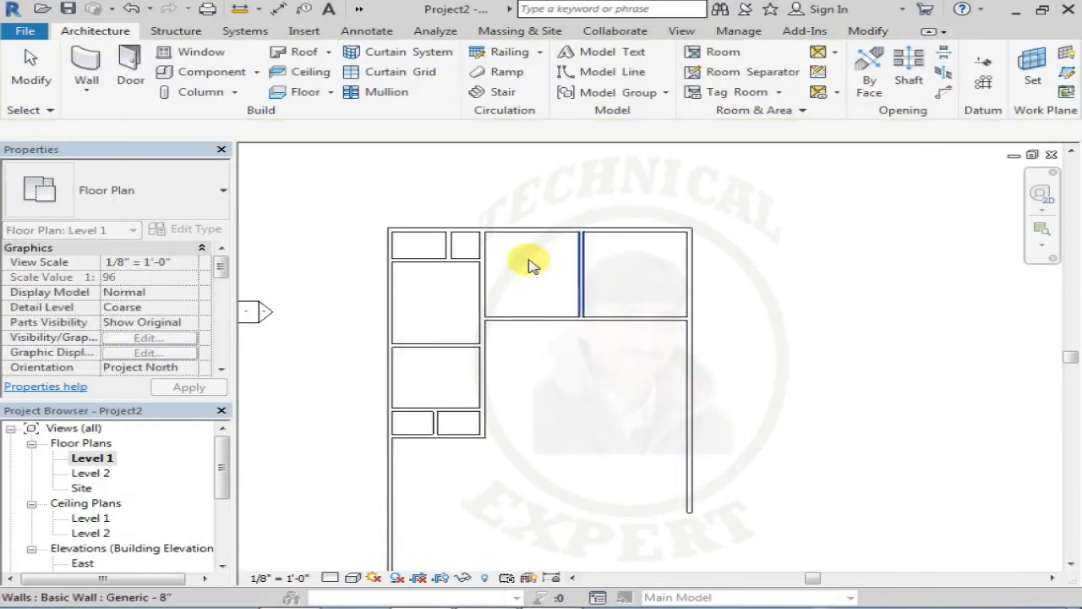
Step: Draw the kitchen's lower wall leftward from the right outer wall, and its left wall about 14'8" up to the bedroom's lower wall
{"action": "left_click", "coordinate": [86, 65]}
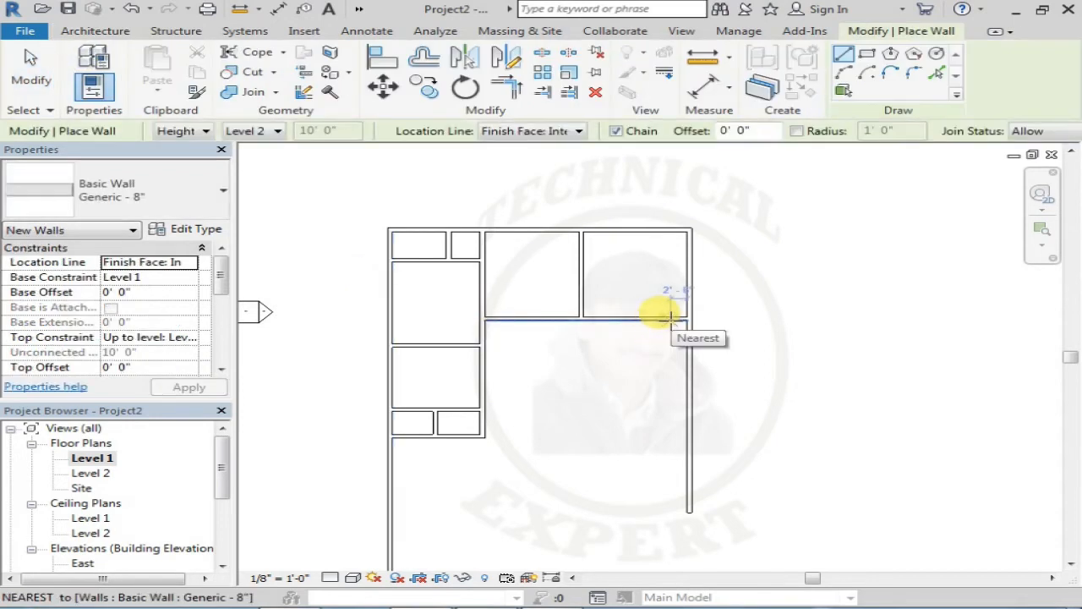
{"action": "scroll", "coordinate": [668, 317], "scroll_direction": "up", "scroll_amount": 2}
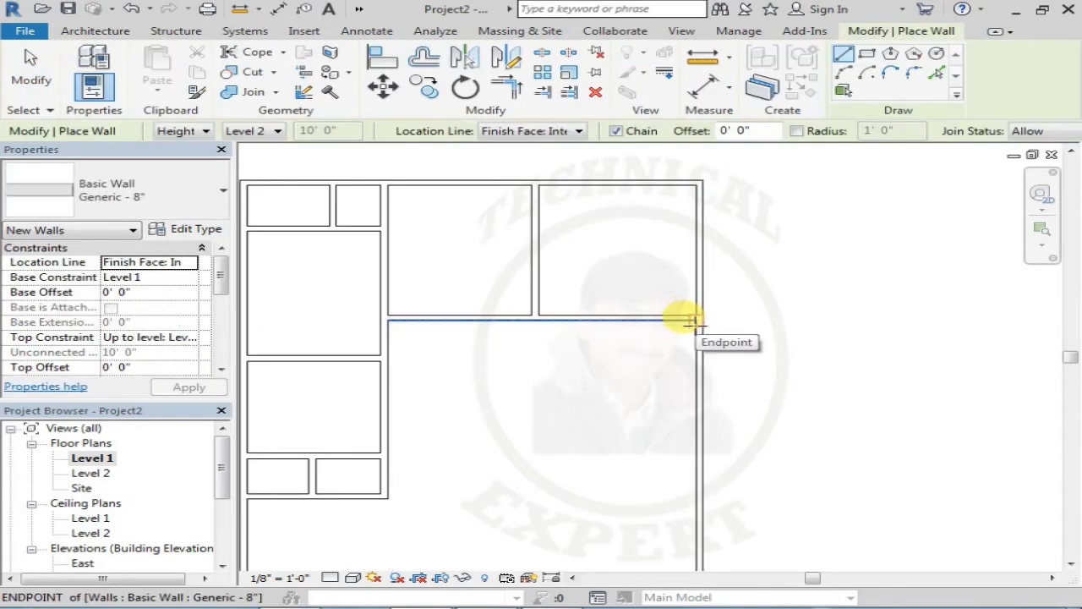
{"action": "left_click", "coordinate": [692, 319]}
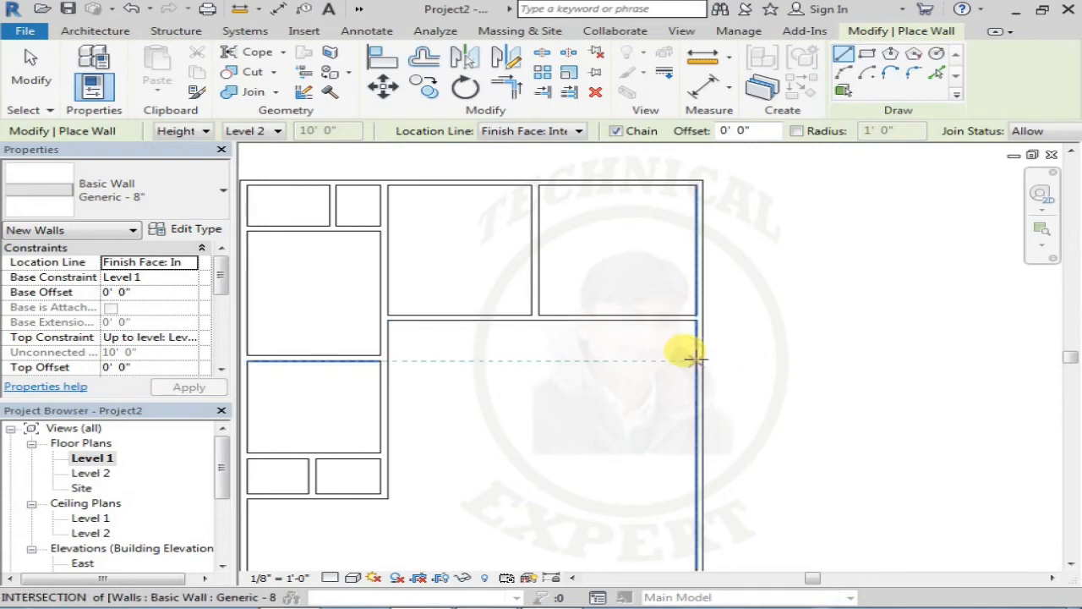
{"action": "left_click", "coordinate": [694, 358]}
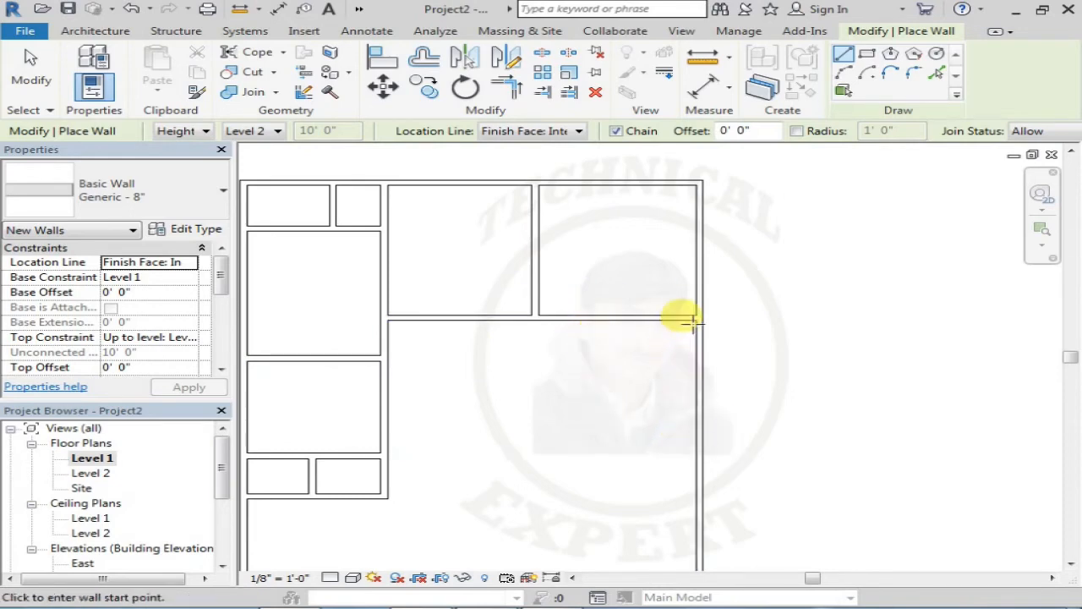
{"action": "left_click", "coordinate": [692, 435]}
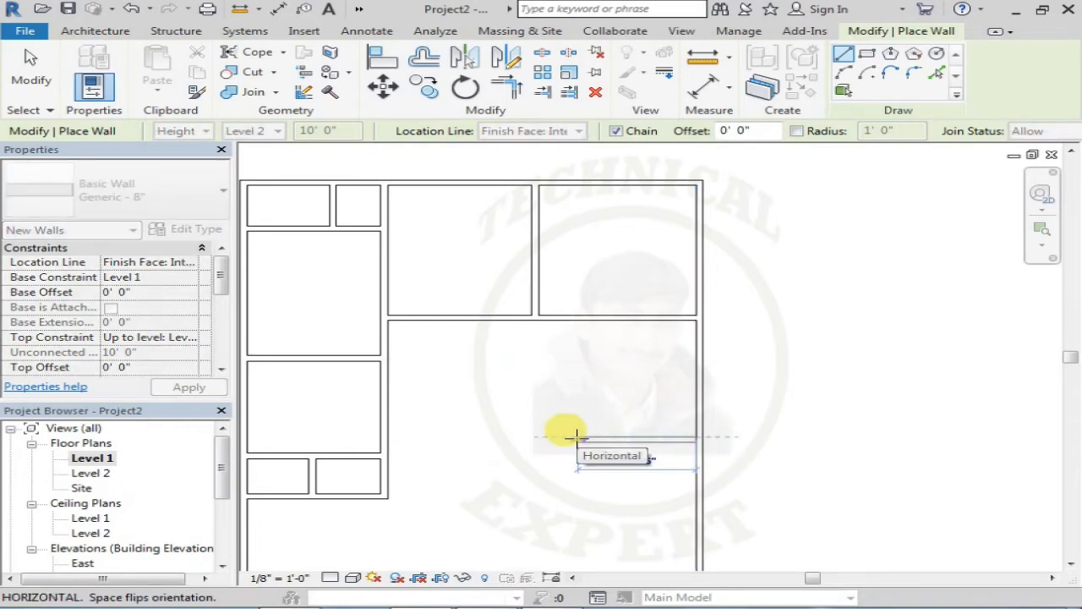
{"action": "left_click", "coordinate": [575, 436]}
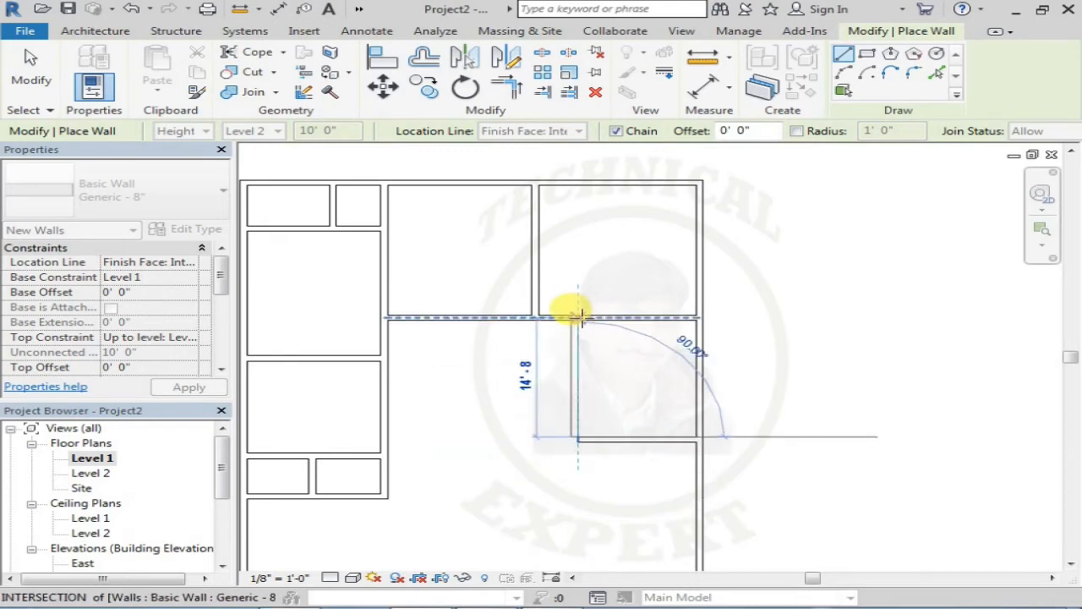
{"action": "left_click", "coordinate": [581, 317]}
{"action": "key", "text": "Escape"}
{"action": "key", "text": "Escape"}
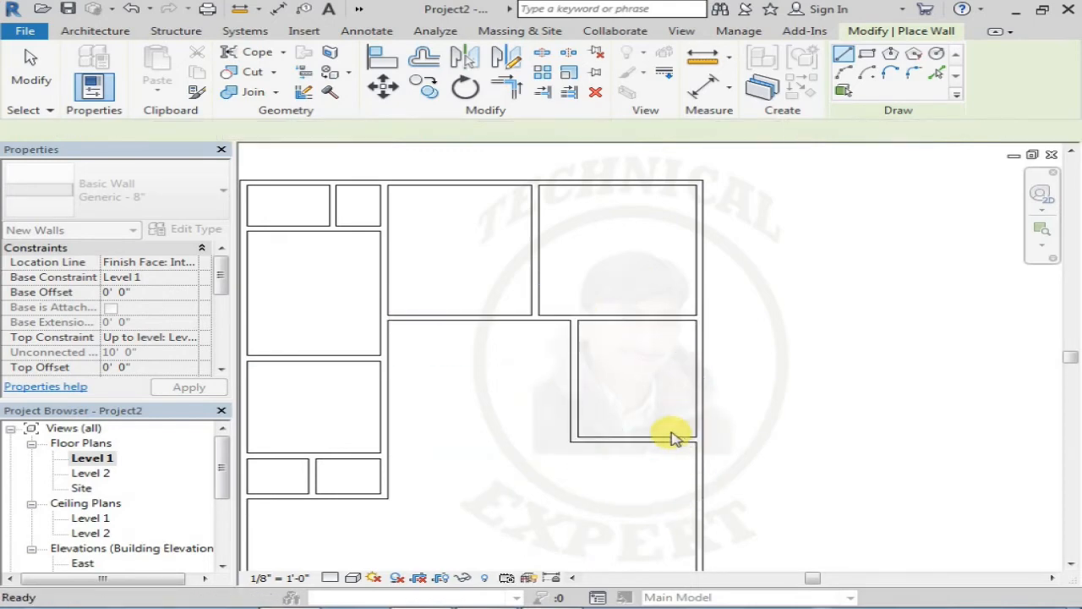
{"action": "left_click", "coordinate": [706, 412]}
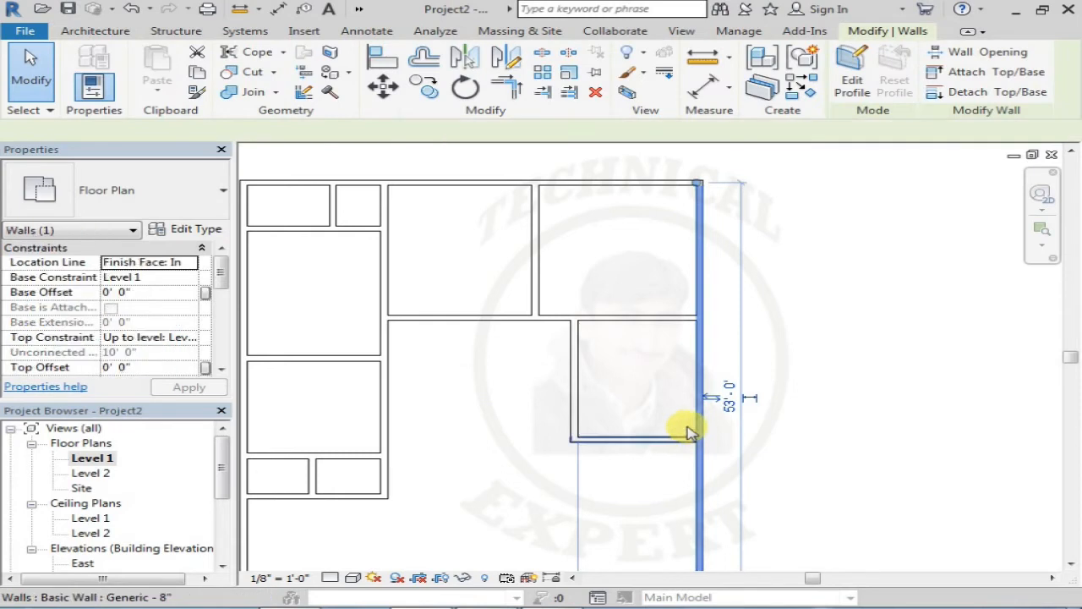
{"action": "scroll", "coordinate": [668, 427], "scroll_direction": "down", "scroll_amount": 1}
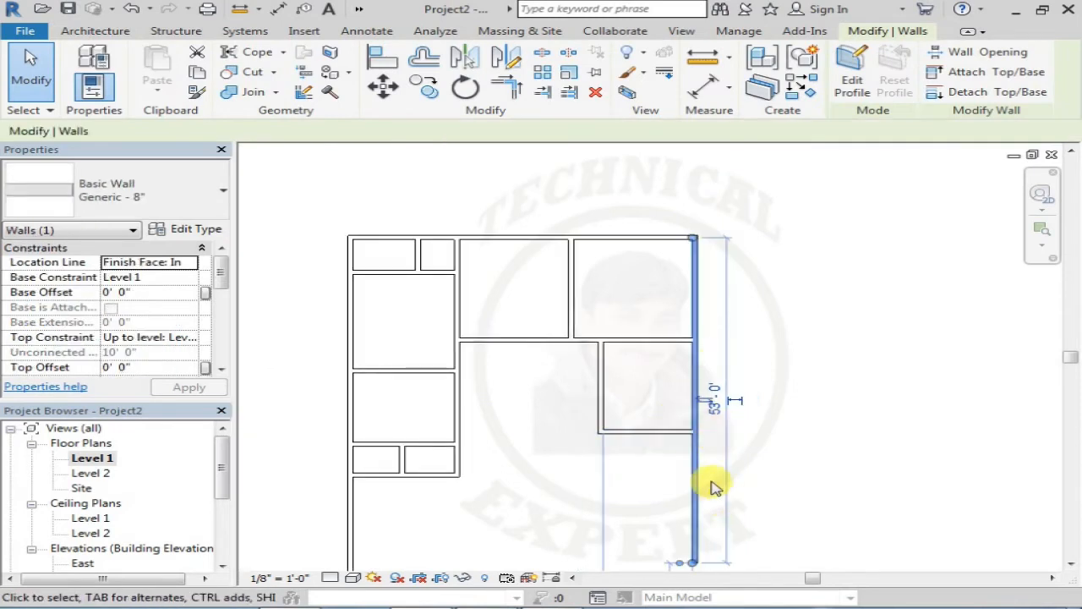
{"action": "scroll", "coordinate": [713, 487], "scroll_direction": "down", "scroll_amount": 1}
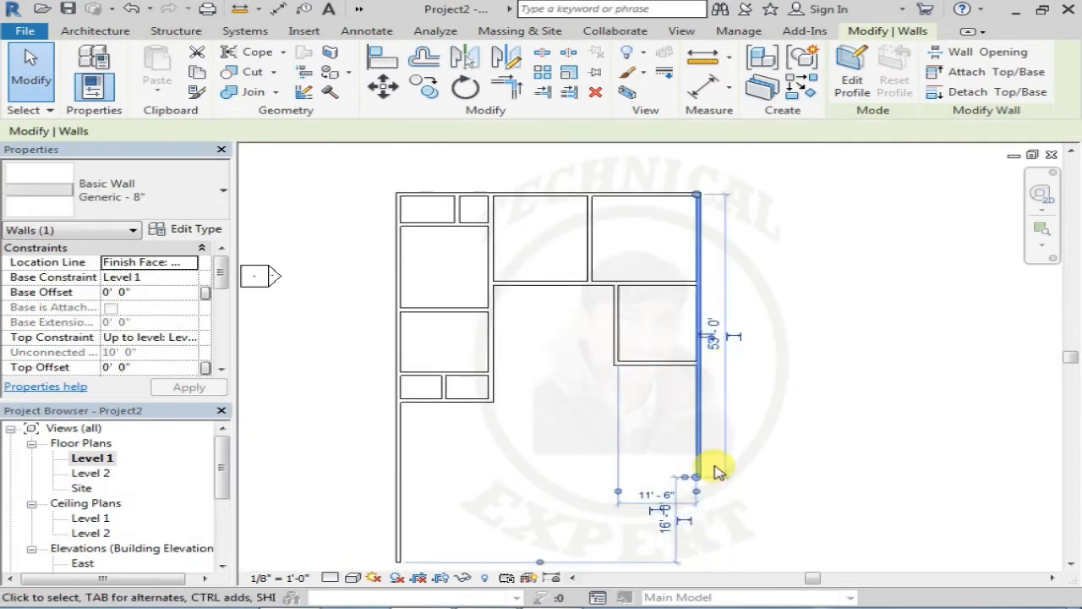
{"action": "left_click", "coordinate": [697, 194]}
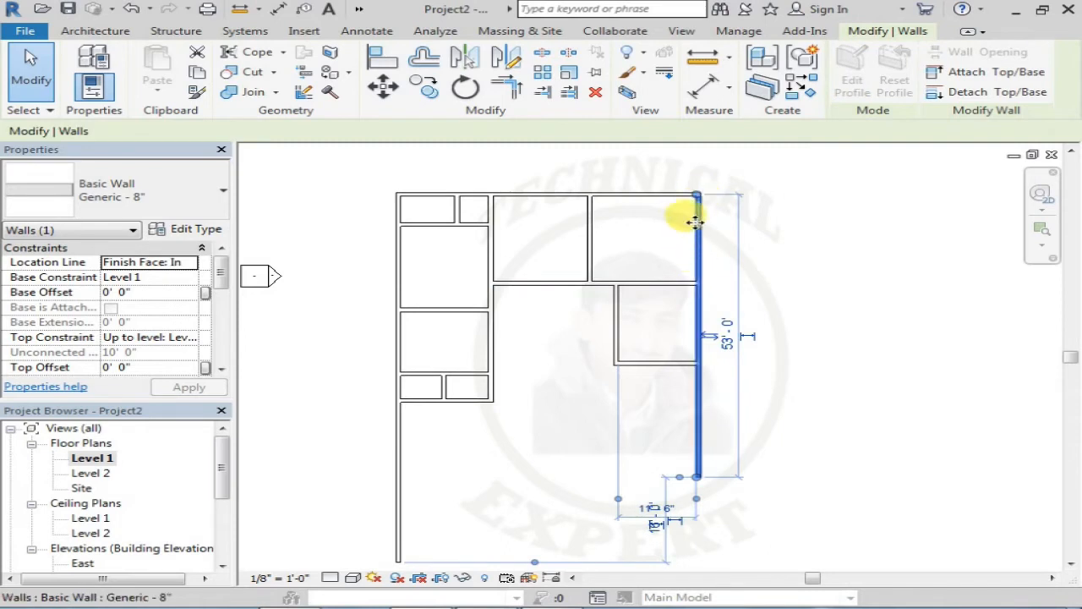
{"action": "left_click", "coordinate": [697, 196]}
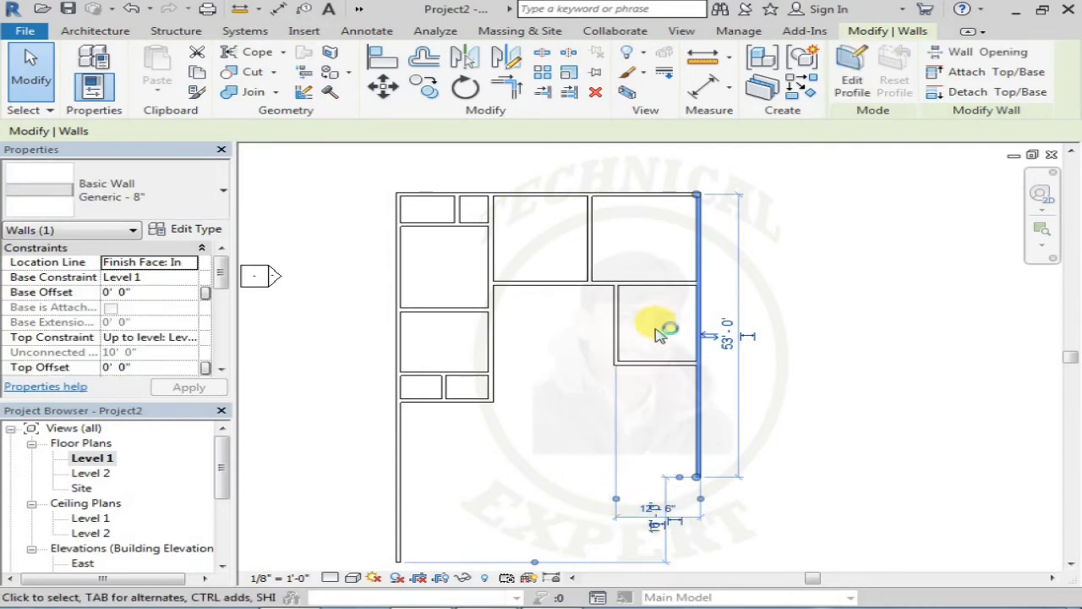
Step: Move the kitchen's lower wall so it is 12' clear of the bedroom's lower wall
{"action": "left_click", "coordinate": [655, 355]}
{"action": "left_click", "coordinate": [653, 363]}
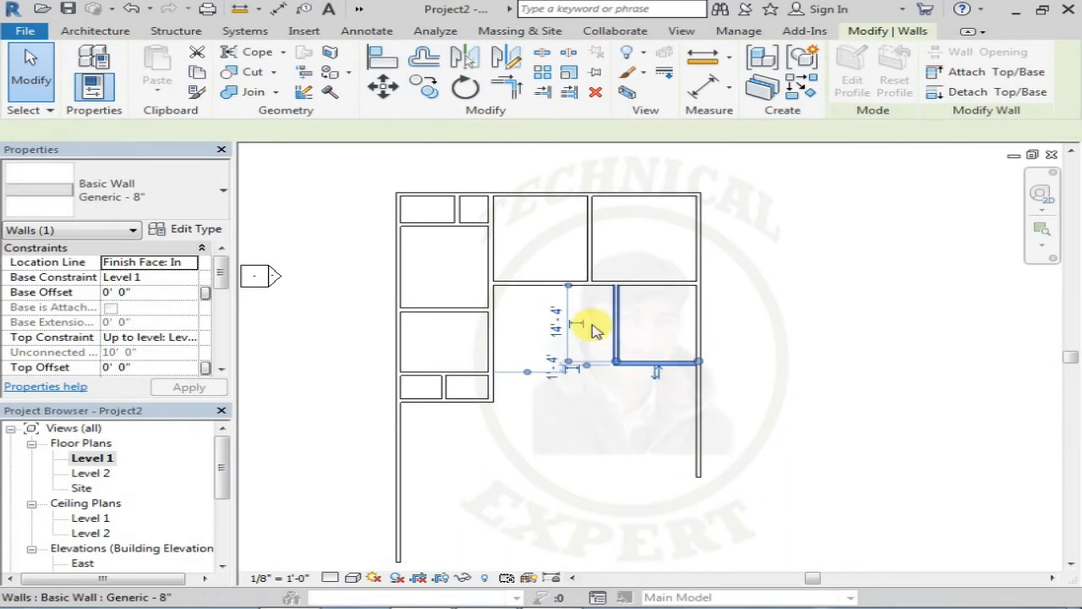
{"action": "scroll", "coordinate": [592, 335], "scroll_direction": "up", "scroll_amount": 2}
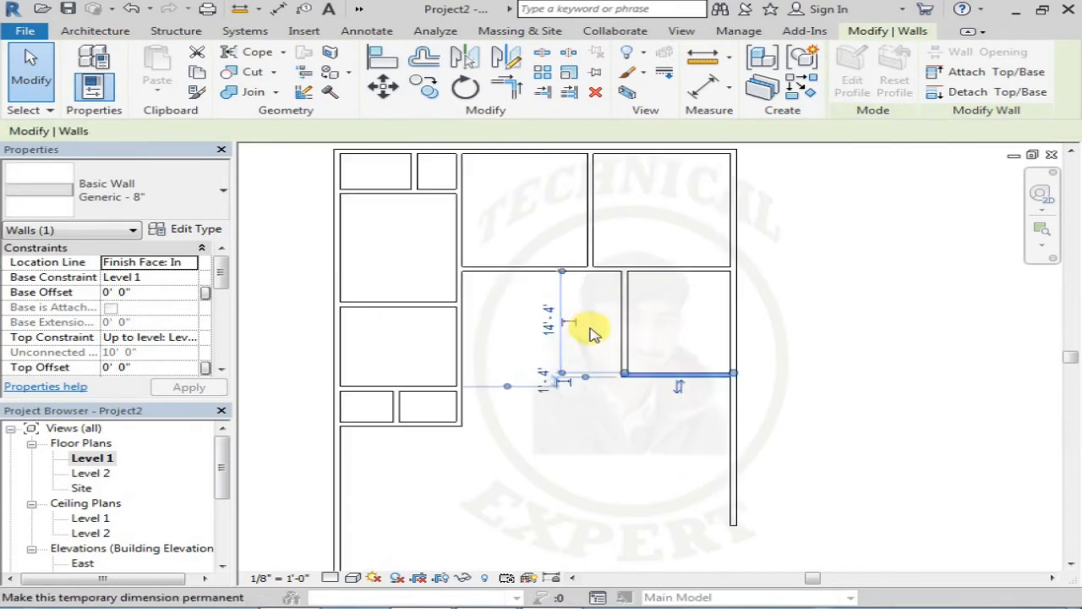
{"action": "left_click", "coordinate": [548, 332]}
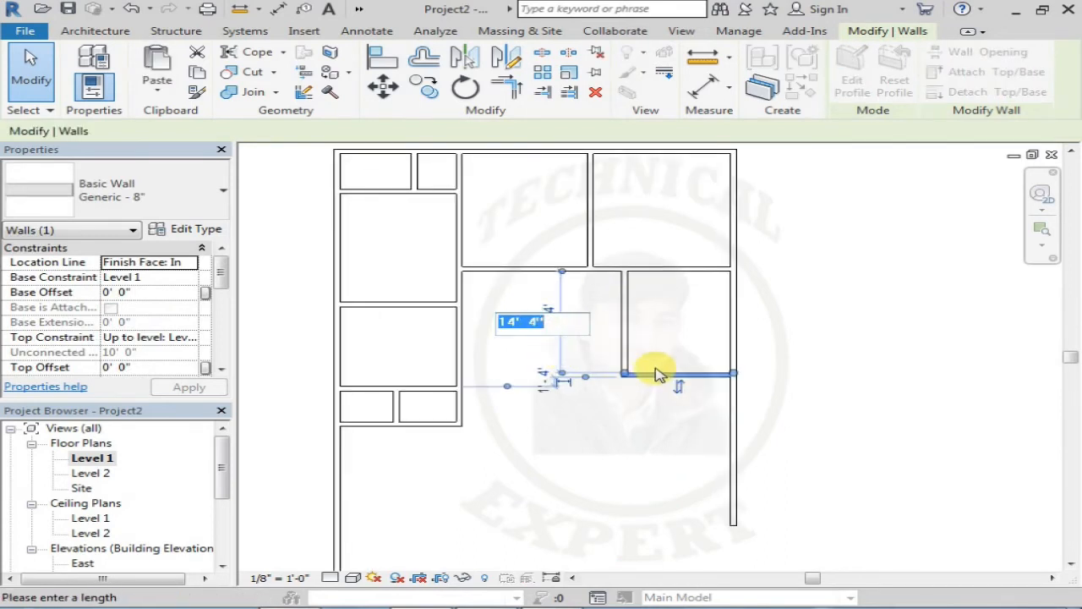
{"action": "type", "text": "12"}
{"action": "key", "text": "Return"}
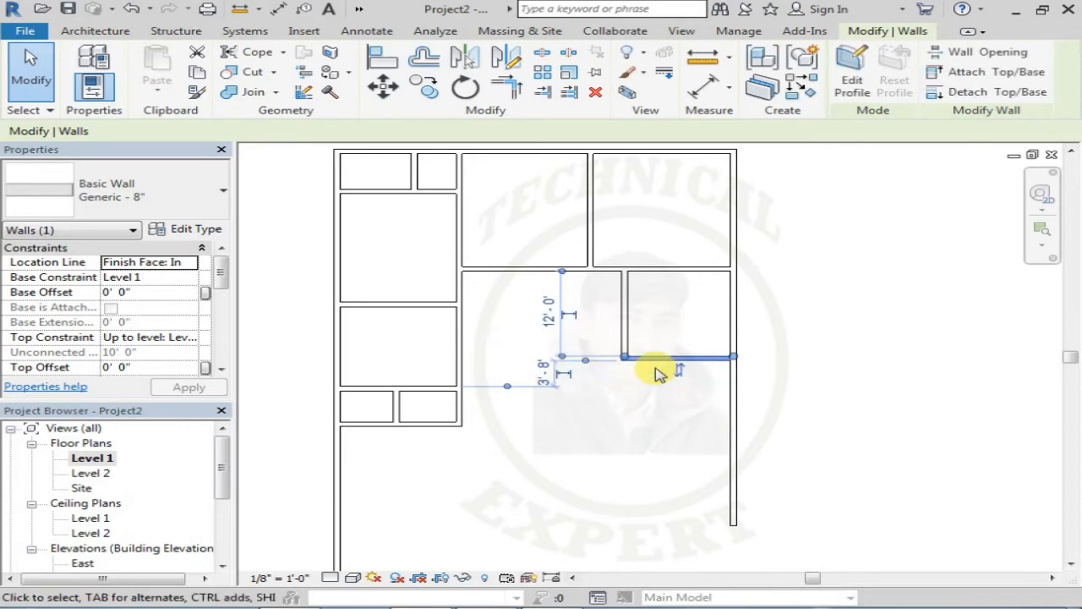
Step: Move the kitchen's left wall so it is 10' clear of the right outer wall
{"action": "left_click", "coordinate": [657, 404]}
{"action": "left_click", "coordinate": [664, 357]}
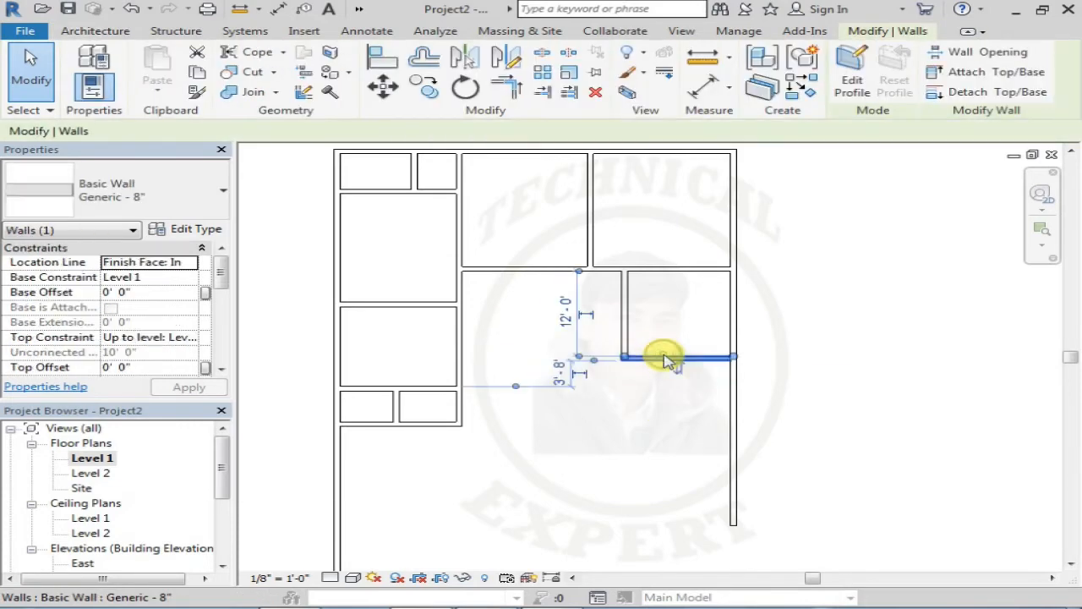
{"action": "left_click", "coordinate": [626, 328]}
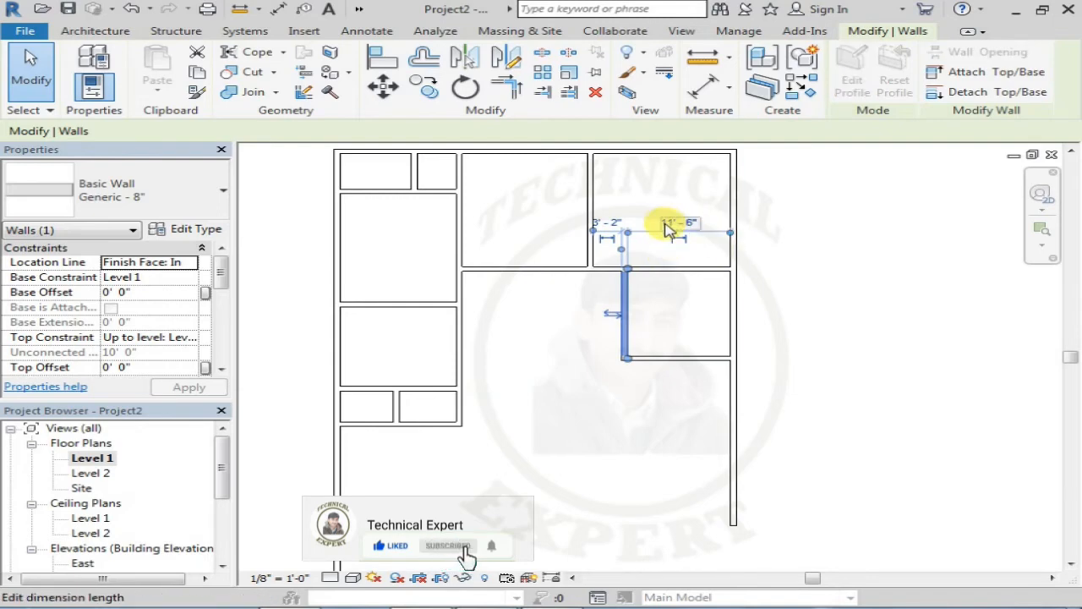
{"action": "left_click", "coordinate": [663, 223]}
{"action": "type", "text": "1"}
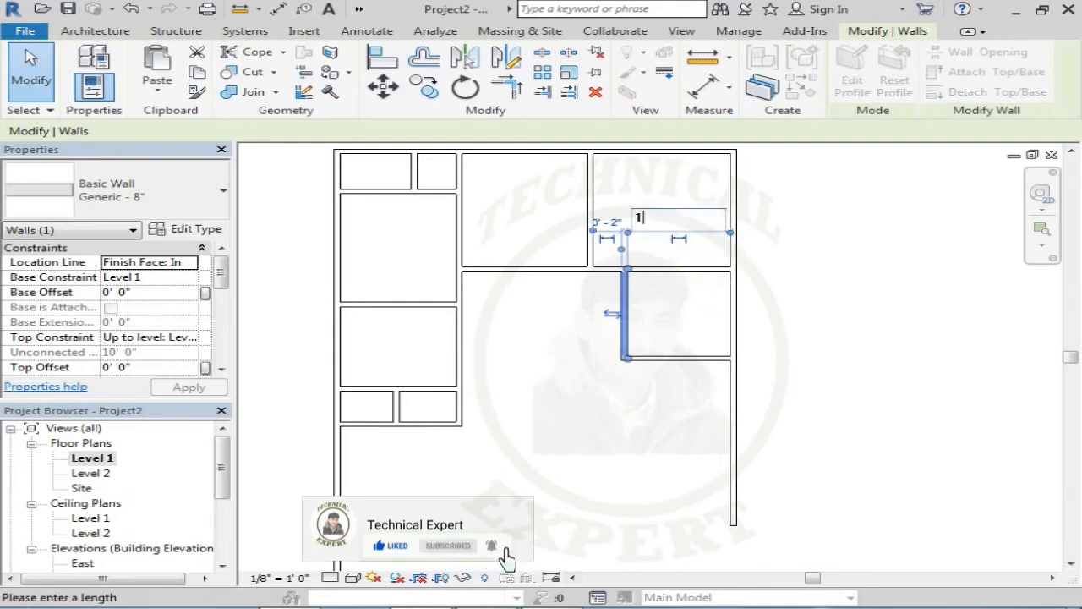
{"action": "type", "text": "0"}
{"action": "key", "text": "Return"}
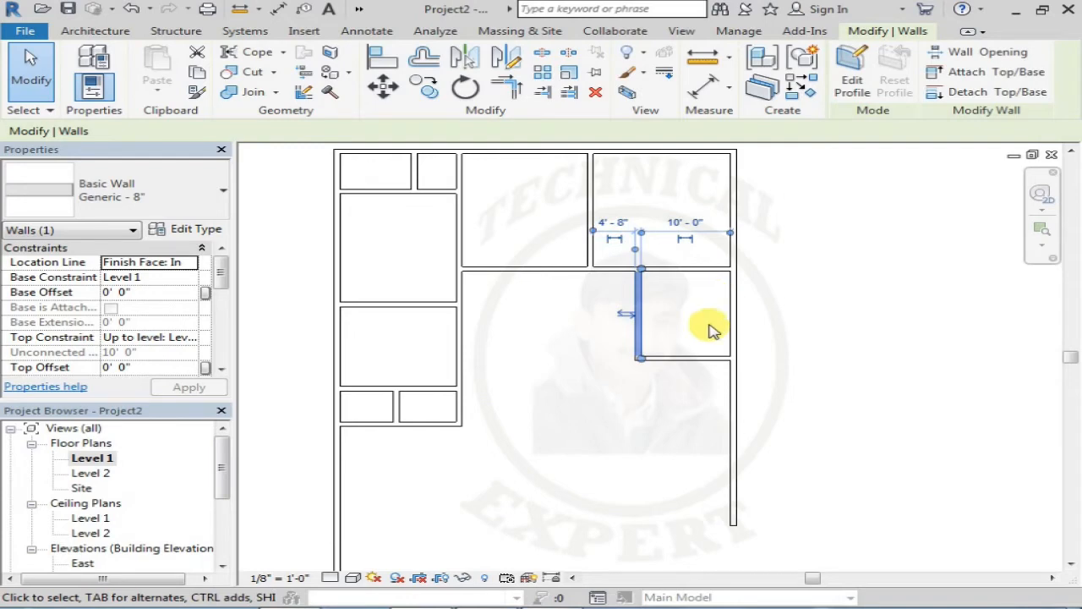
Step: Check the spacing of the kitchen's left and lower walls in Revit, and examine the dining room's size in the AutoCAD plan
{"action": "left_click", "coordinate": [613, 428]}
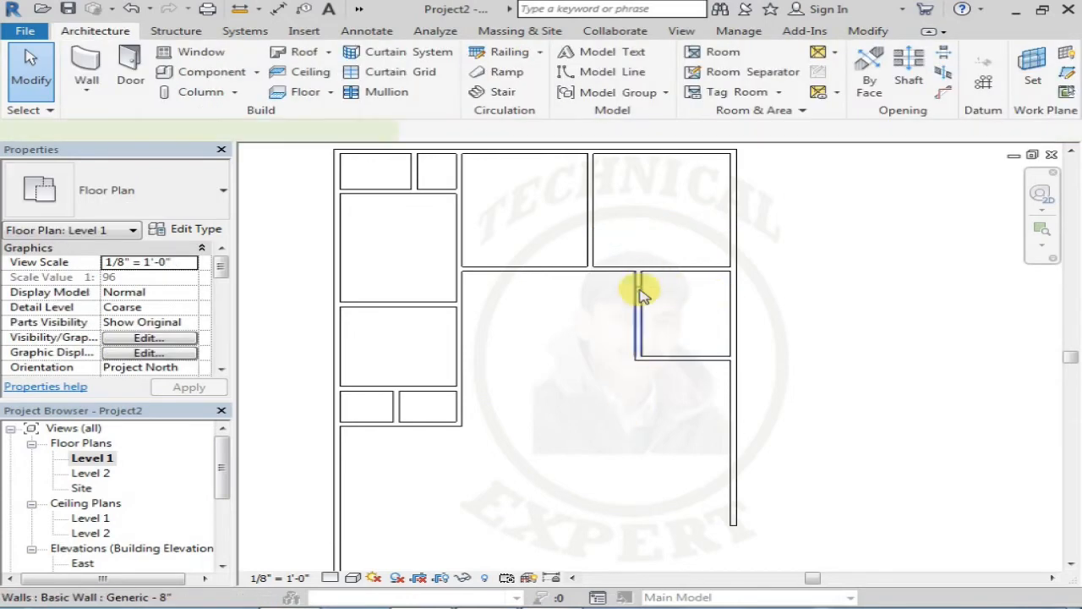
{"action": "left_click", "coordinate": [640, 292]}
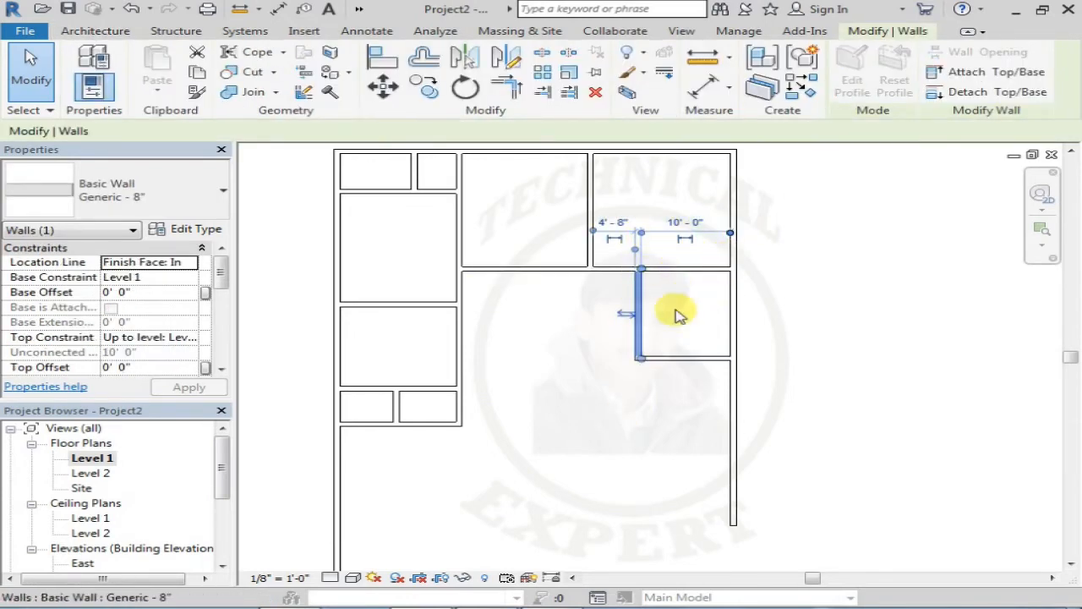
{"action": "left_click", "coordinate": [672, 360]}
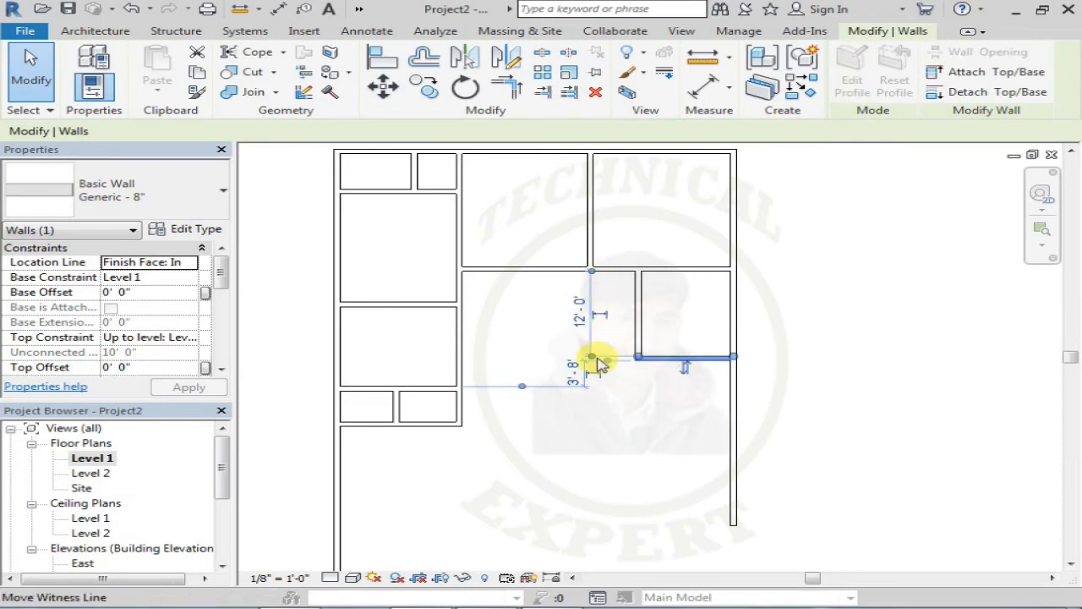
{"action": "left_click", "coordinate": [643, 437]}
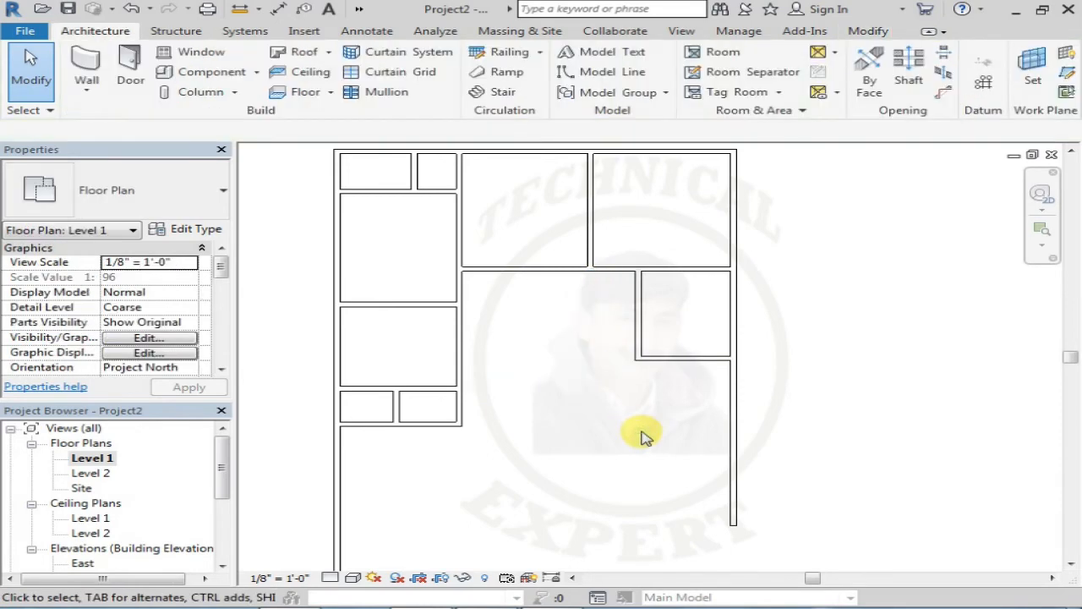
{"action": "left_click", "coordinate": [665, 362]}
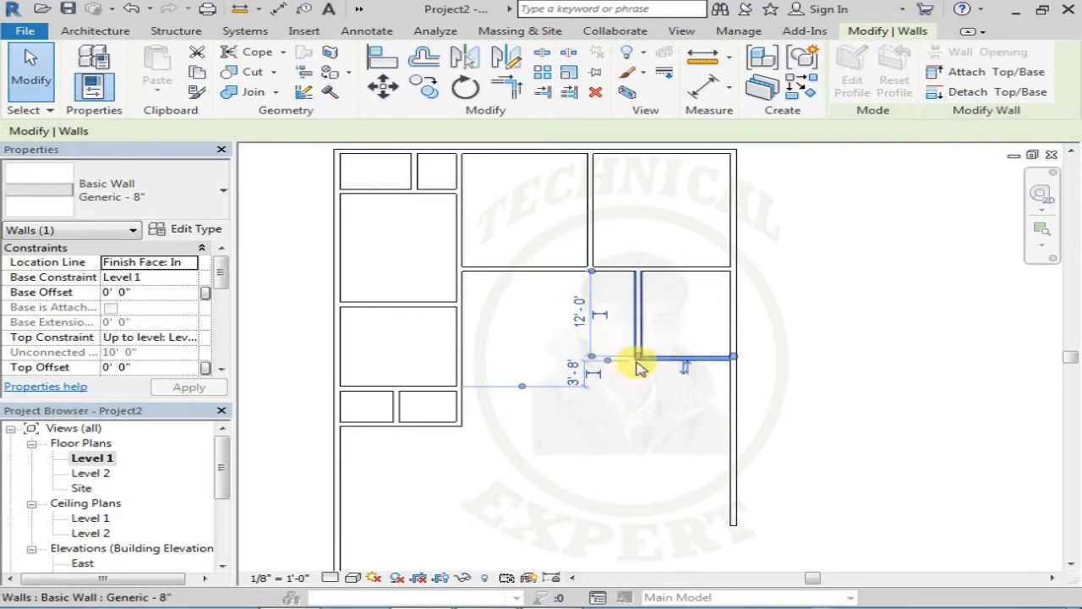
{"action": "left_click", "coordinate": [641, 459]}
{"action": "scroll", "coordinate": [621, 431], "scroll_direction": "down", "scroll_amount": 1}
{"action": "middle_click_drag", "start_coordinate": [599, 419], "coordinate": [543, 368]}
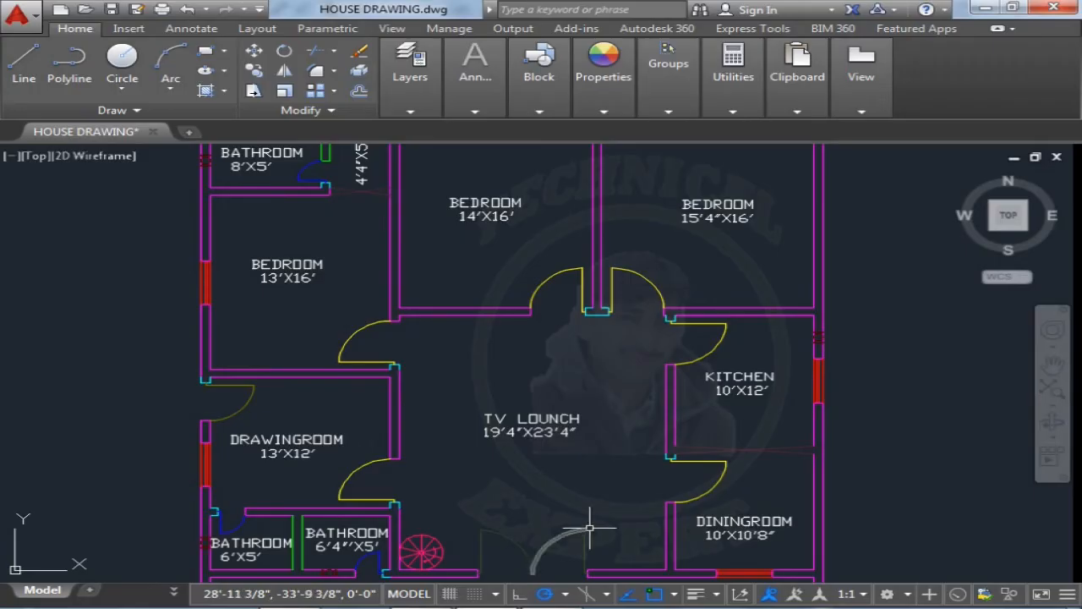
{"action": "middle_click_drag", "start_coordinate": [705, 510], "coordinate": [697, 448]}
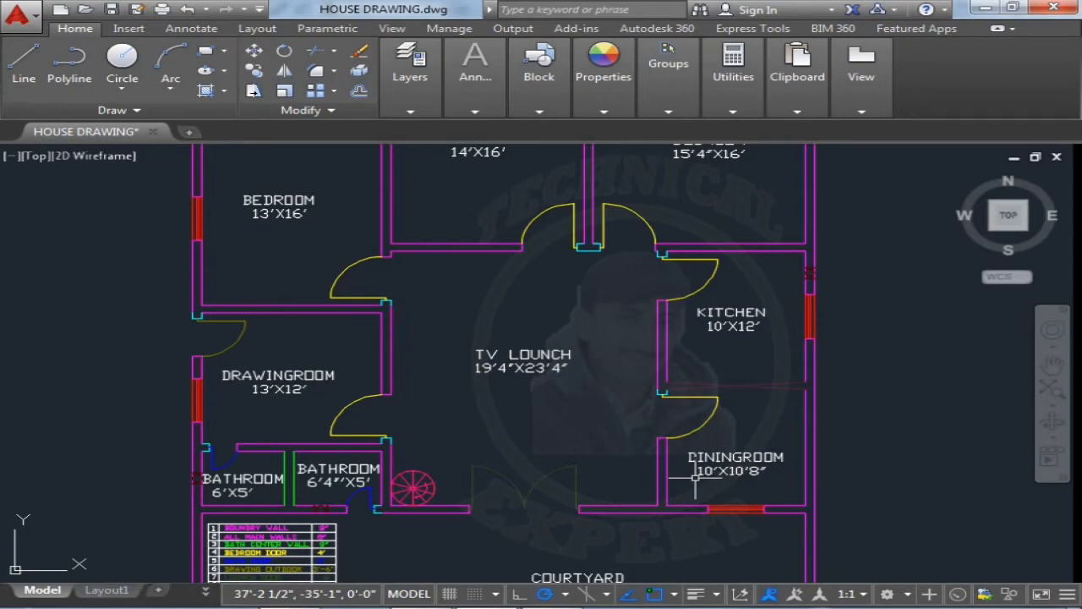
{"action": "left_click", "coordinate": [486, 607]}
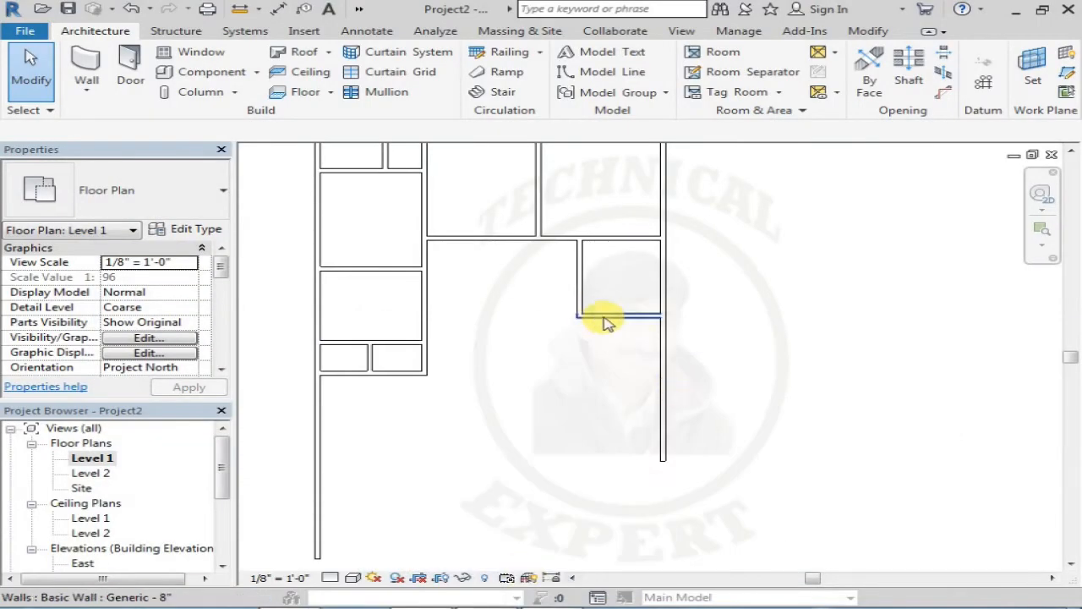
Step: Draw the dining room's lower wall from the right outer wall, about 9'4" below the kitchen, and its left wall up to the kitchen's corner
{"action": "left_click", "coordinate": [84, 65]}
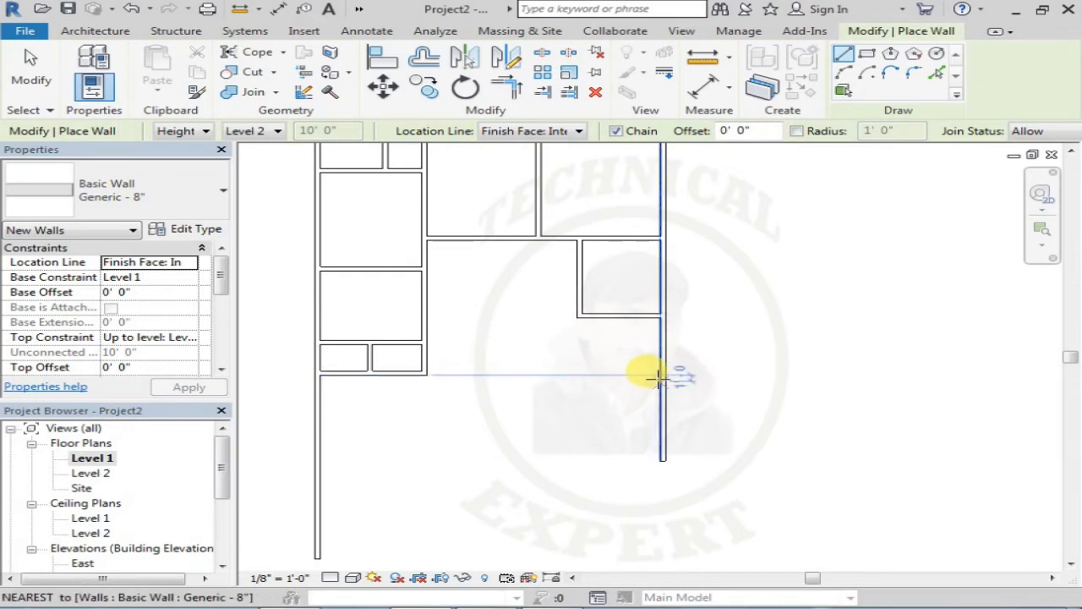
{"action": "left_click", "coordinate": [658, 376]}
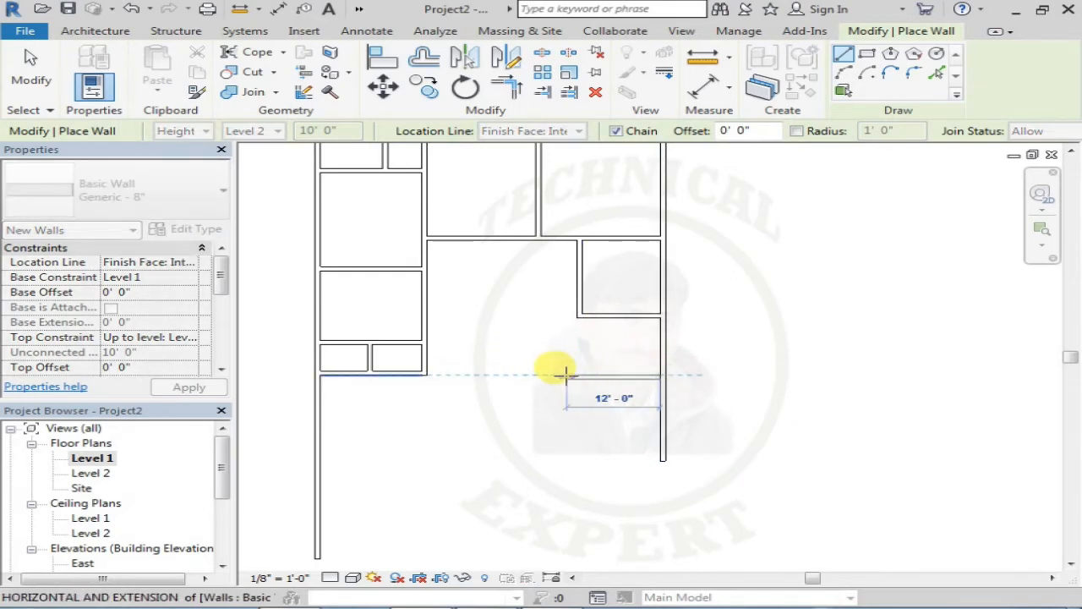
{"action": "left_click", "coordinate": [580, 376]}
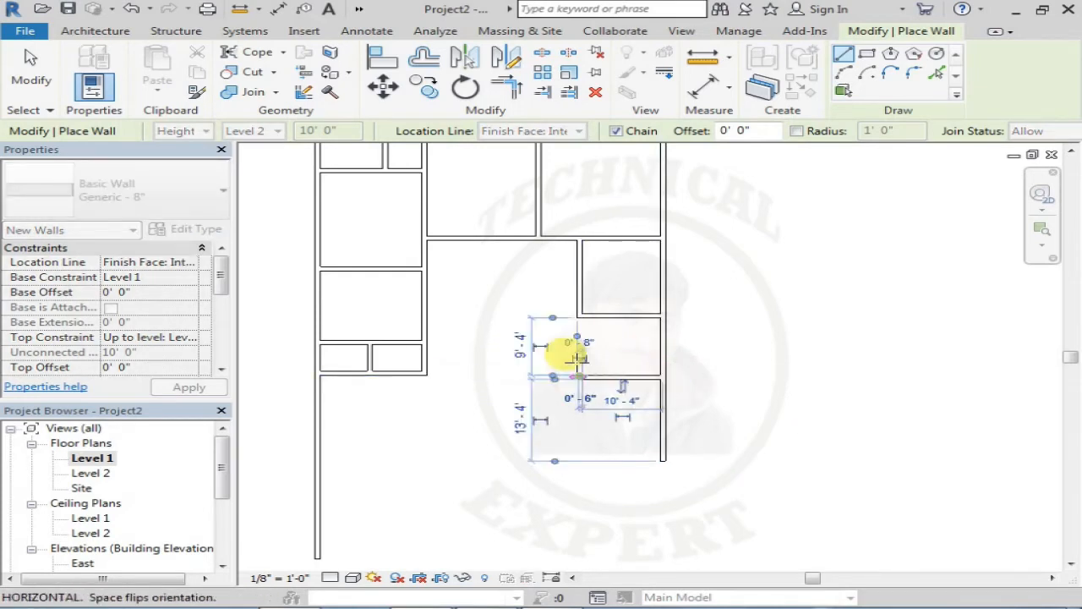
{"action": "left_click", "coordinate": [575, 313]}
{"action": "key", "text": "Escape"}
{"action": "key", "text": "Escape"}
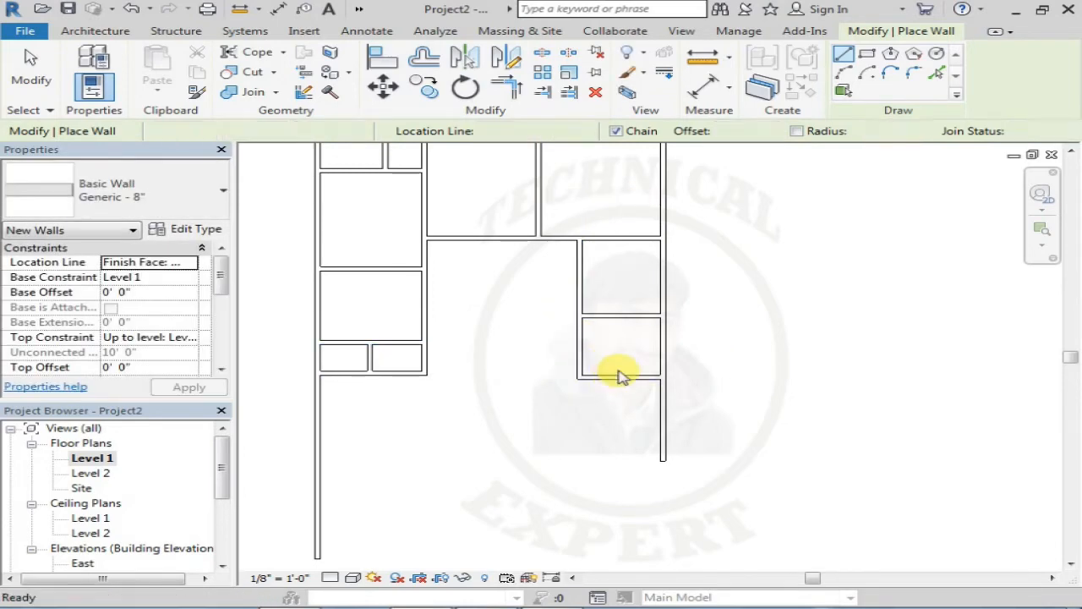
Step: Move the dining room's lower wall so it is 10' clear of the kitchen's lower wall
{"action": "left_click", "coordinate": [581, 350]}
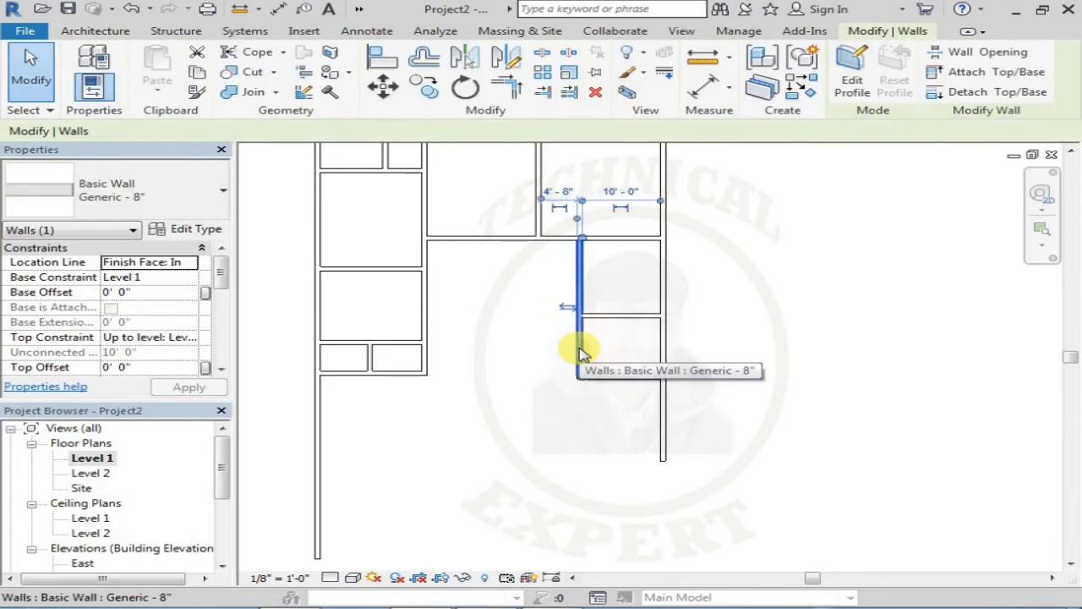
{"action": "left_click", "coordinate": [634, 378]}
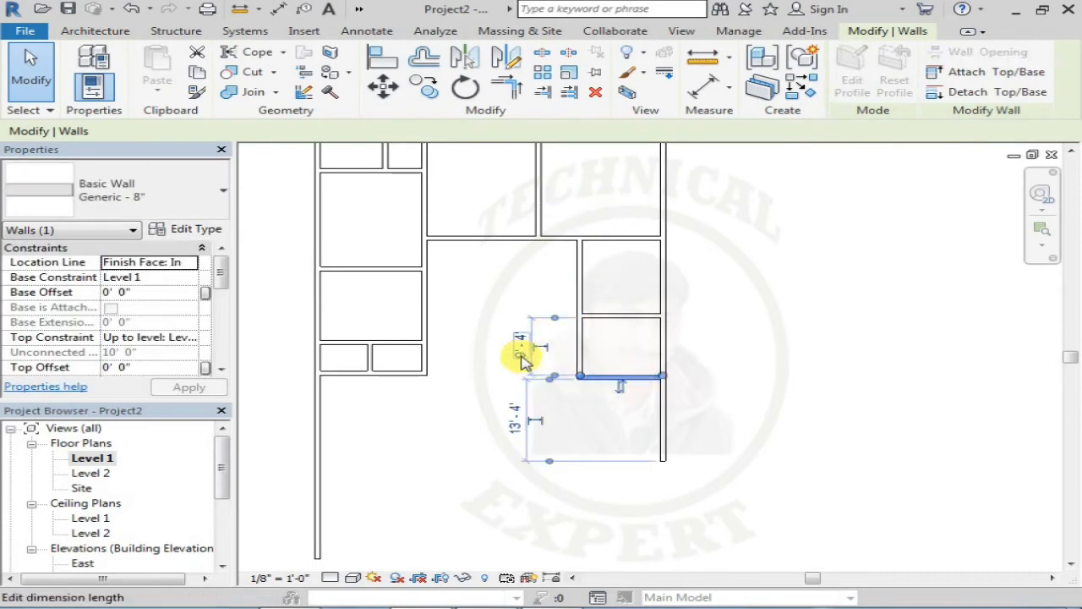
{"action": "left_click", "coordinate": [521, 355]}
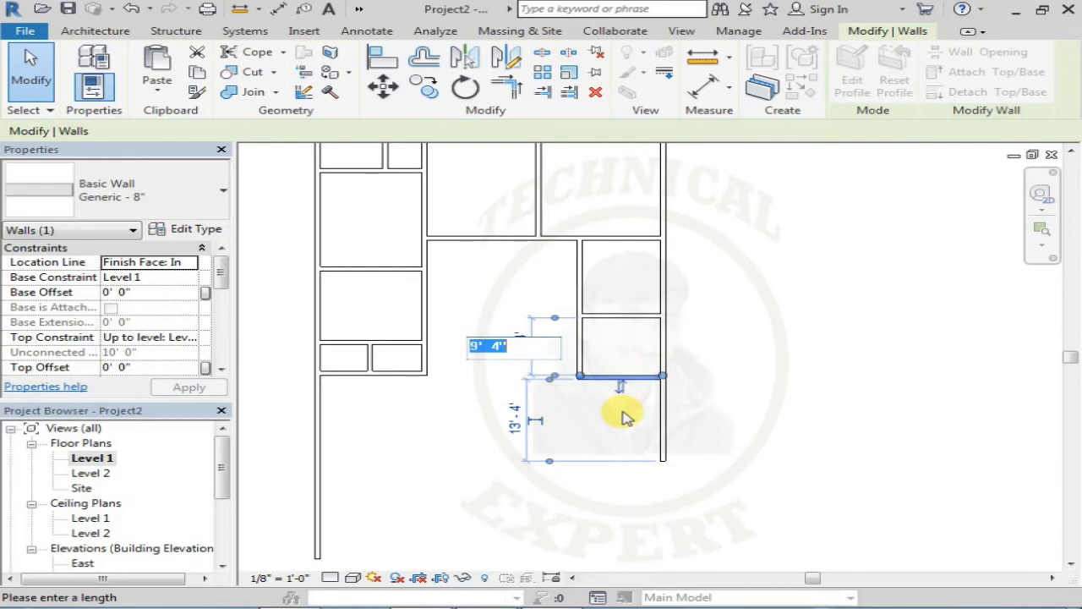
{"action": "type", "text": "10"}
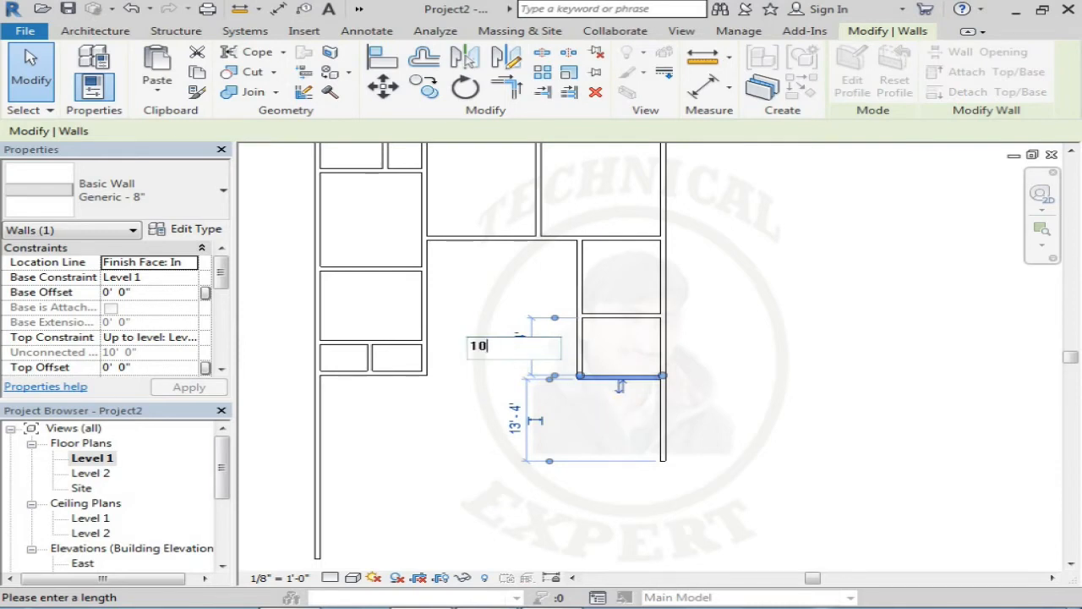
{"action": "key", "text": "Return"}
{"action": "left_click", "coordinate": [454, 435]}
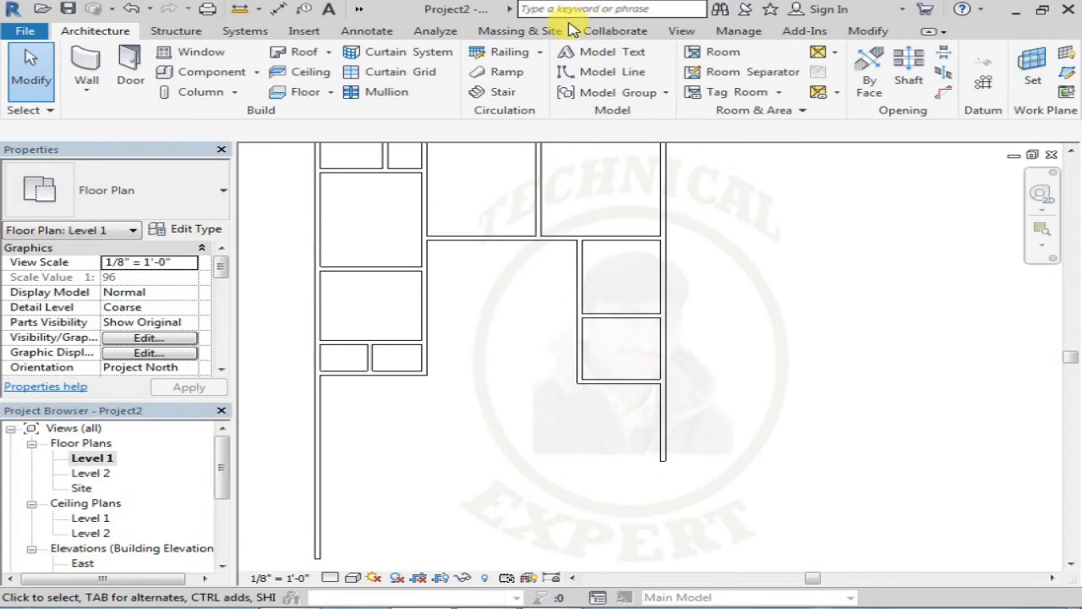
Step: Trim the right outer wall to a corner with the dining room's lower wall, checking the layout against the AutoCAD plan
{"action": "left_click", "coordinate": [866, 32]}
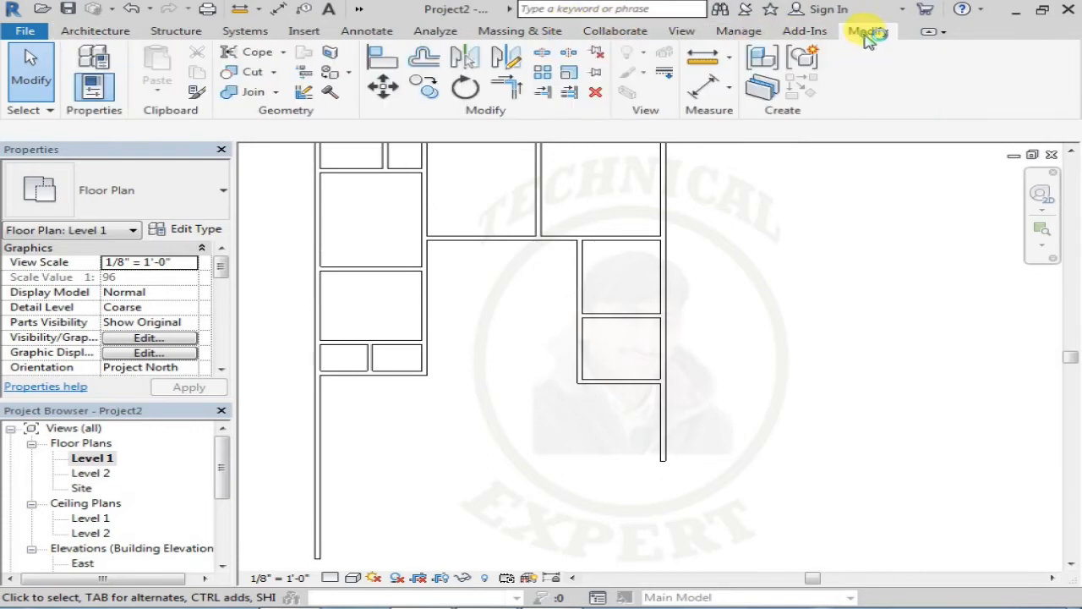
{"action": "left_click", "coordinate": [515, 95]}
{"action": "scroll", "coordinate": [510, 412], "scroll_direction": "down", "scroll_amount": 1}
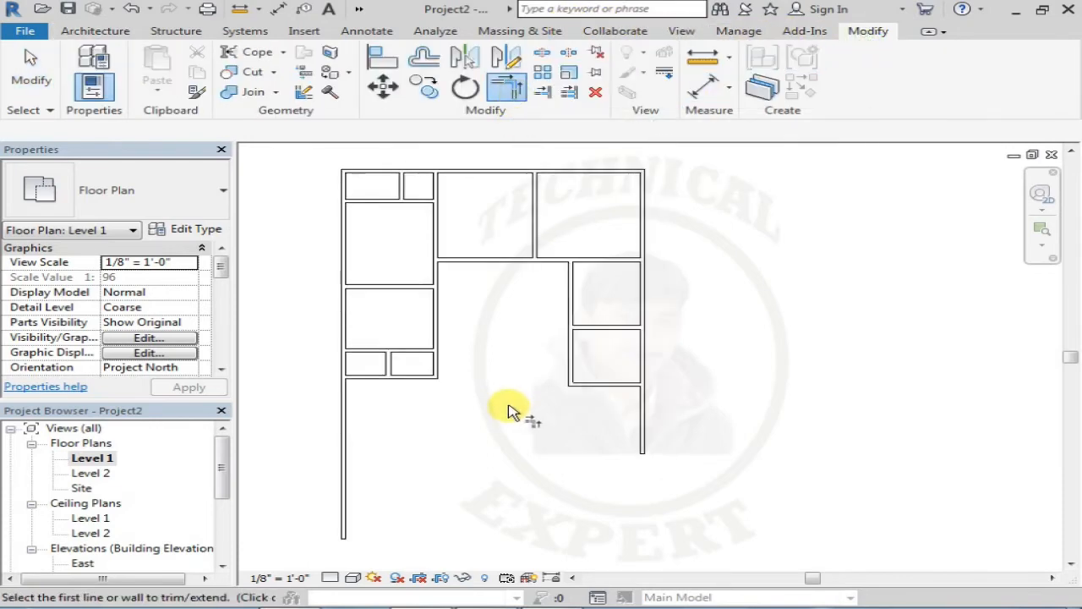
{"action": "middle_click_drag", "start_coordinate": [509, 412], "coordinate": [510, 344]}
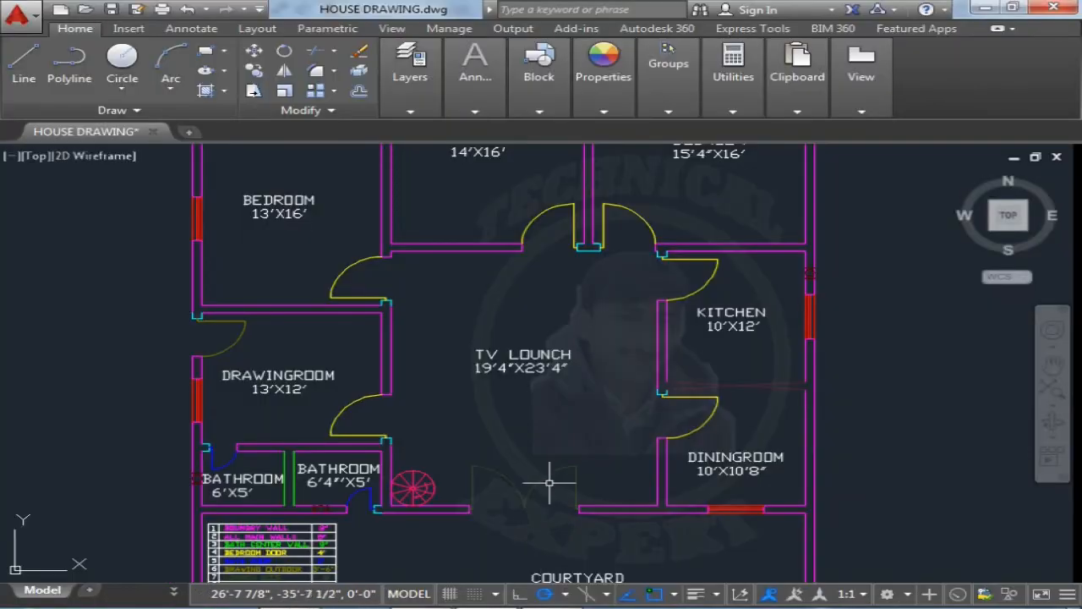
{"action": "middle_click_drag", "start_coordinate": [556, 471], "coordinate": [560, 343]}
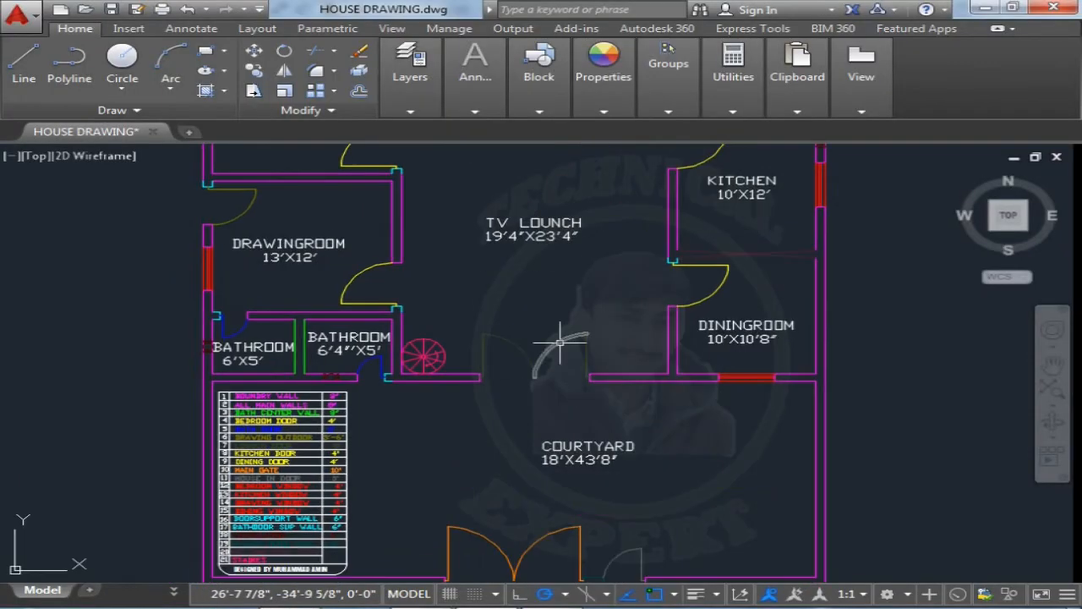
{"action": "scroll", "coordinate": [559, 343], "scroll_direction": "down", "scroll_amount": 4}
{"action": "scroll", "coordinate": [550, 423], "scroll_direction": "up", "scroll_amount": 2}
{"action": "middle_click_drag", "start_coordinate": [514, 343], "coordinate": [507, 451]}
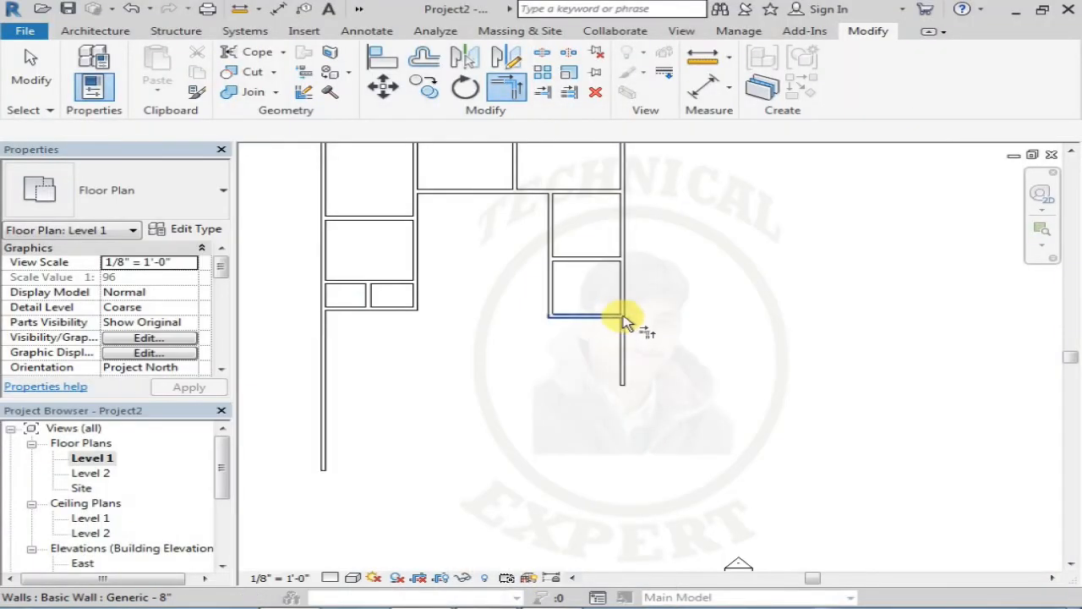
{"action": "left_click", "coordinate": [624, 318]}
{"action": "left_click", "coordinate": [623, 314]}
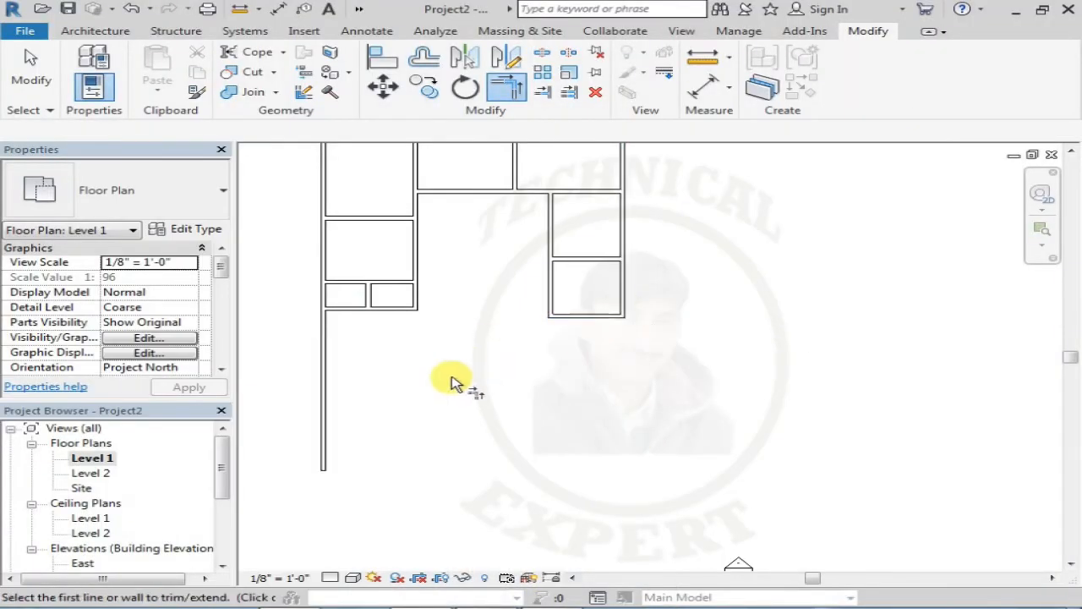
Step: Extend the right outer wall's lower end past the dining room to a wall length of about 56'
{"action": "middle_click_drag", "start_coordinate": [452, 382], "coordinate": [592, 442]}
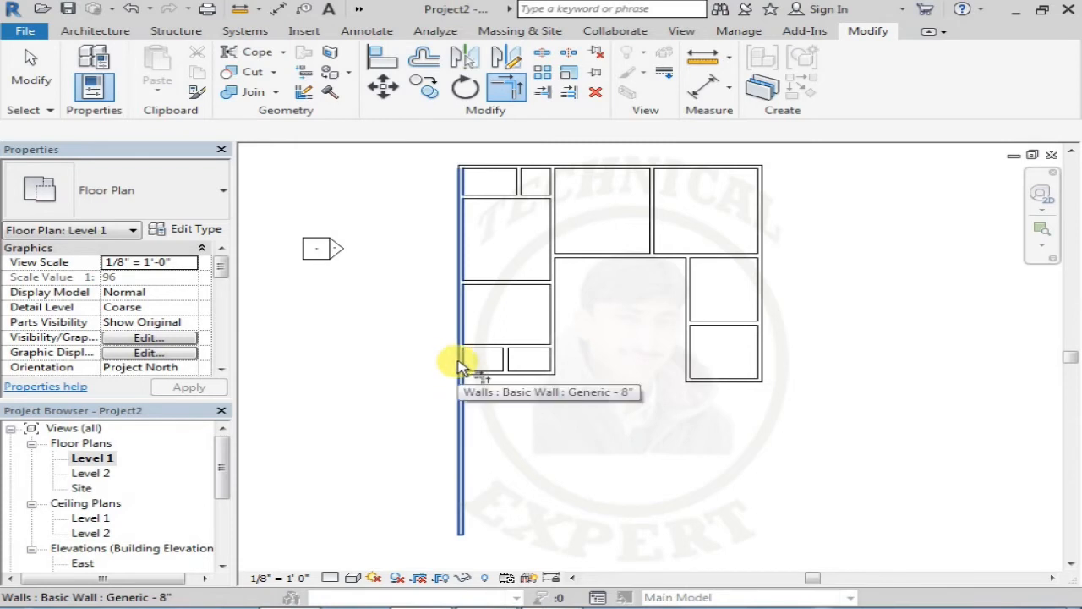
{"action": "left_click", "coordinate": [760, 376]}
{"action": "left_click_drag", "start_coordinate": [759, 380], "coordinate": [761, 465]}
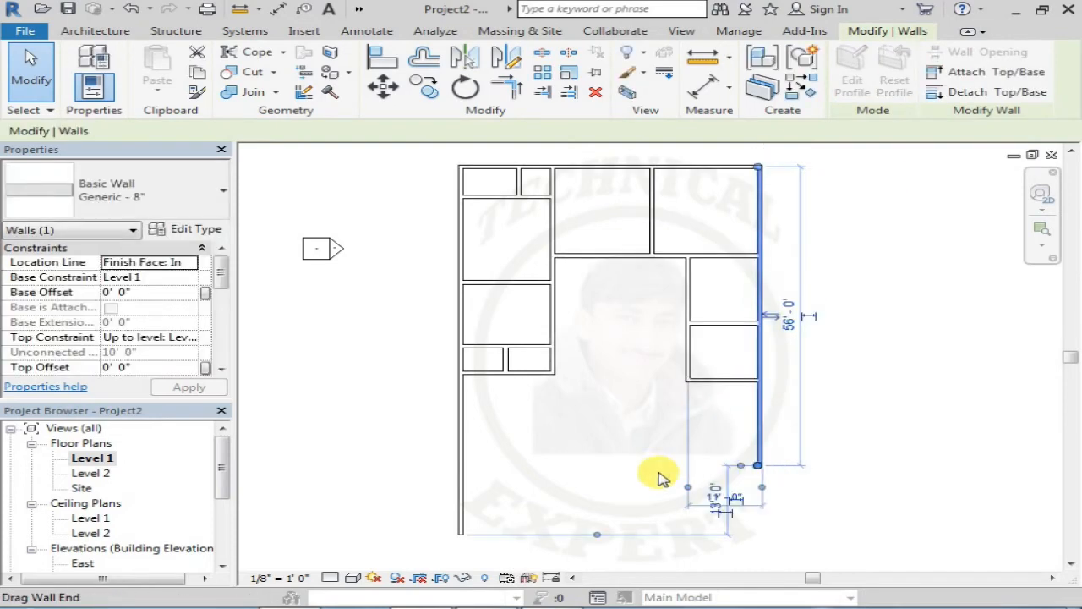
{"action": "left_click", "coordinate": [580, 471]}
Step: Draw the courtyard's lower wall from the right outer wall's lower end straight across to the left outer wall
{"action": "left_click", "coordinate": [78, 34]}
{"action": "left_click", "coordinate": [79, 53]}
{"action": "left_click", "coordinate": [759, 463]}
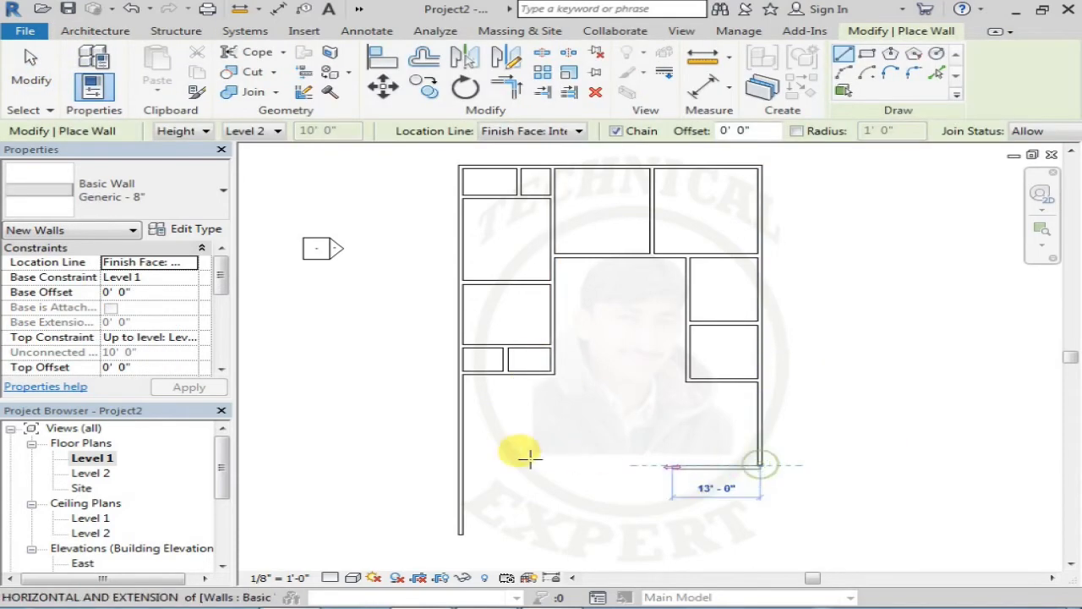
{"action": "left_click", "coordinate": [459, 464]}
{"action": "key", "text": "Escape"}
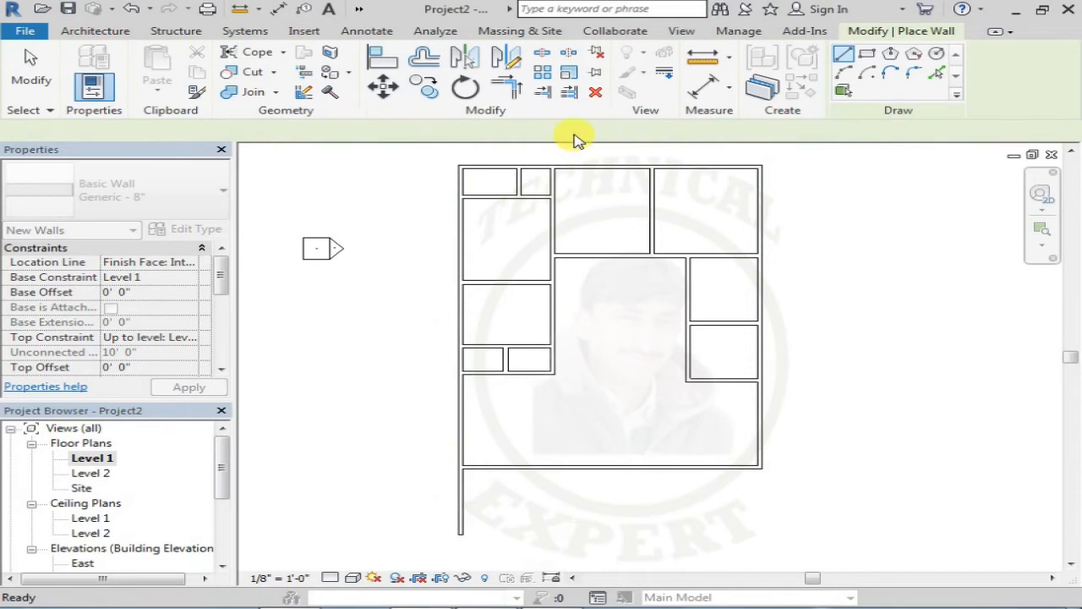
{"action": "key", "text": "Escape"}
Step: Trim the left outer wall to a corner with the courtyard's lower wall, removing the part below it
{"action": "left_click", "coordinate": [868, 30]}
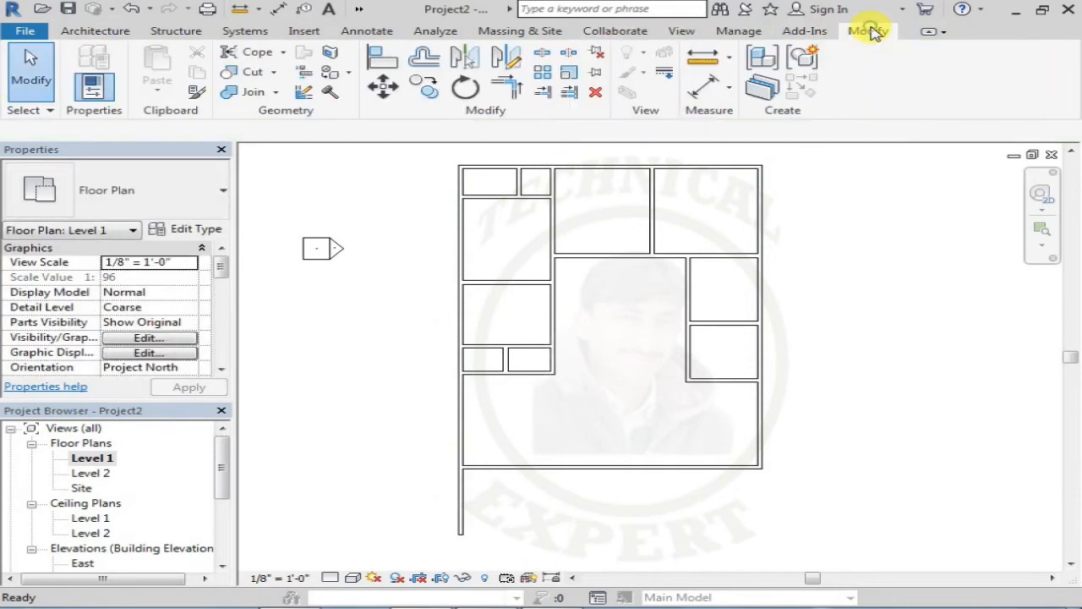
{"action": "left_click", "coordinate": [504, 90]}
{"action": "left_click", "coordinate": [462, 486]}
{"action": "left_click", "coordinate": [466, 467]}
{"action": "left_click", "coordinate": [461, 452]}
{"action": "key", "text": "Escape"}
{"action": "key", "text": "Escape"}
Step: Review the wall layout in Revit and examine the room layout and door size legend in the AutoCAD plan
{"action": "middle_click_drag", "start_coordinate": [459, 406], "coordinate": [427, 370]}
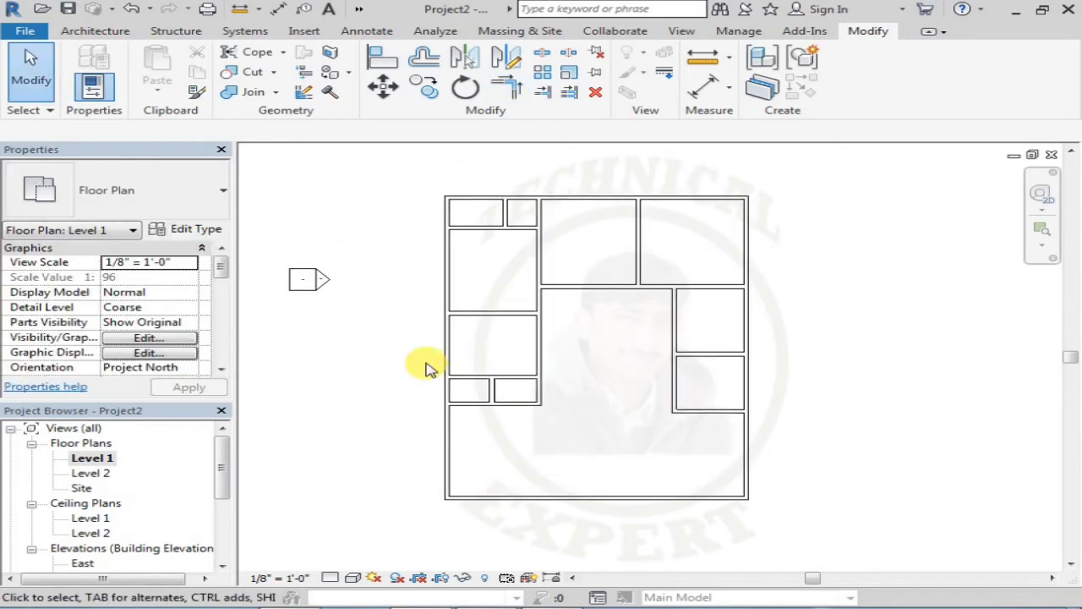
{"action": "middle_click_drag", "start_coordinate": [551, 314], "coordinate": [447, 321]}
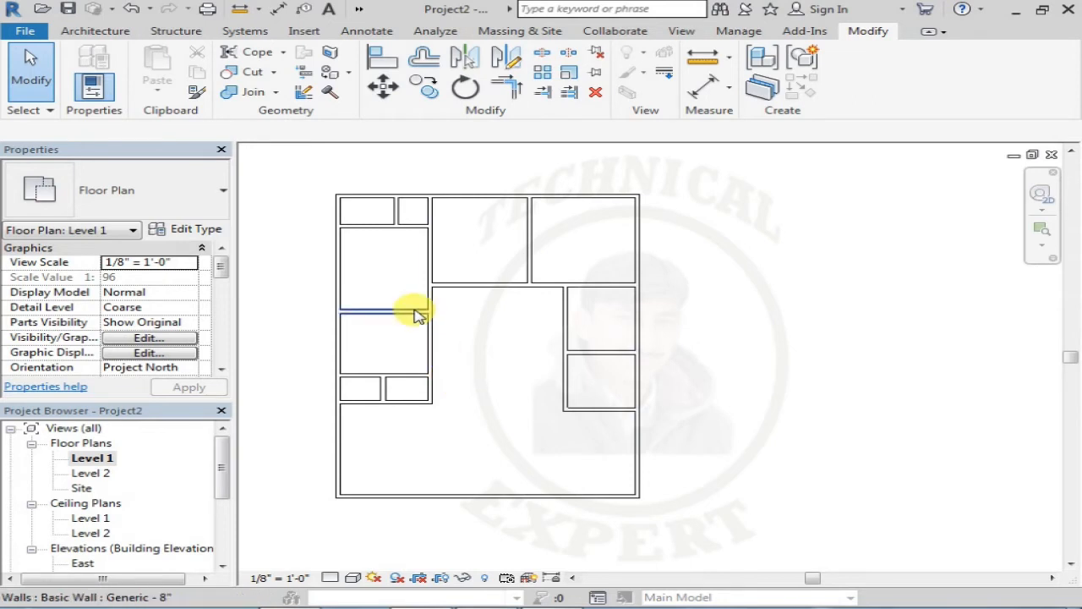
{"action": "middle_click_drag", "start_coordinate": [416, 314], "coordinate": [452, 346]}
{"action": "scroll", "coordinate": [500, 340], "scroll_direction": "up", "scroll_amount": 1}
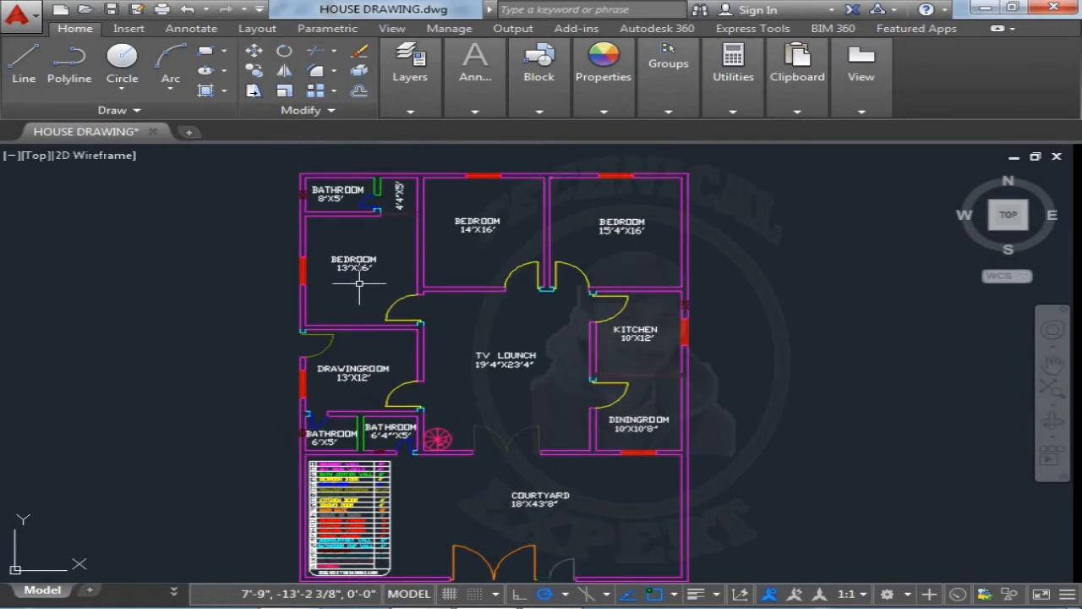
{"action": "scroll", "coordinate": [360, 284], "scroll_direction": "up", "scroll_amount": 2}
{"action": "mouse_move", "coordinate": [360, 284]}
{"action": "middle_mouse_down"}
{"action": "mouse_move", "coordinate": [395, 373]}
{"action": "mouse_move", "coordinate": [378, 188]}
{"action": "middle_mouse_up"}
{"action": "middle_click_drag", "start_coordinate": [363, 554], "coordinate": [358, 458]}
{"action": "scroll", "coordinate": [358, 459], "scroll_direction": "up", "scroll_amount": 2}
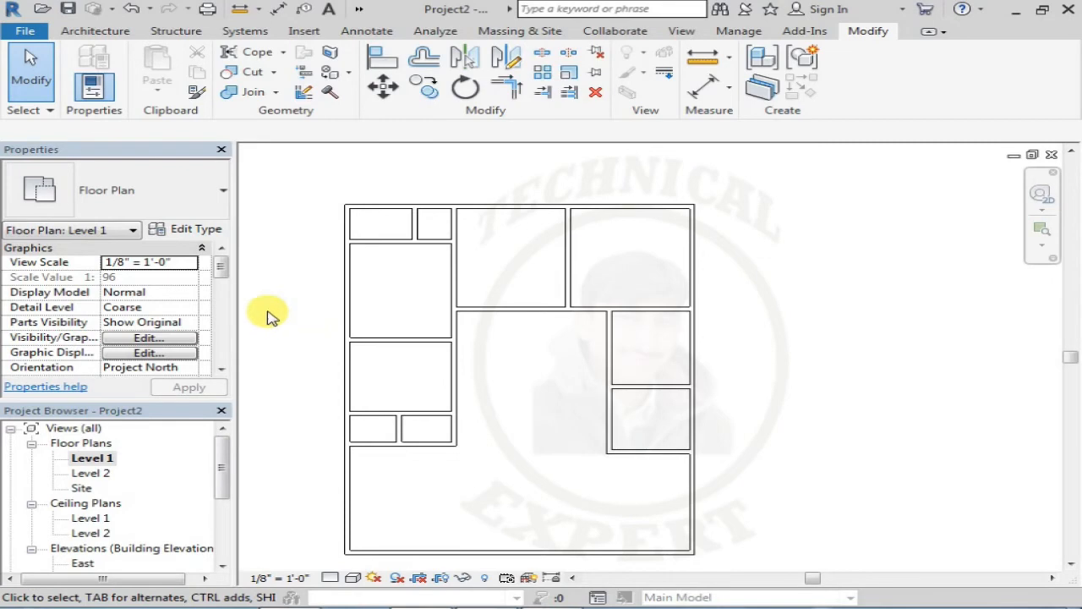
Step: Duplicate the Single-Flush 36" x 84" door type under the name 24" x 84"
{"action": "left_click", "coordinate": [70, 31]}
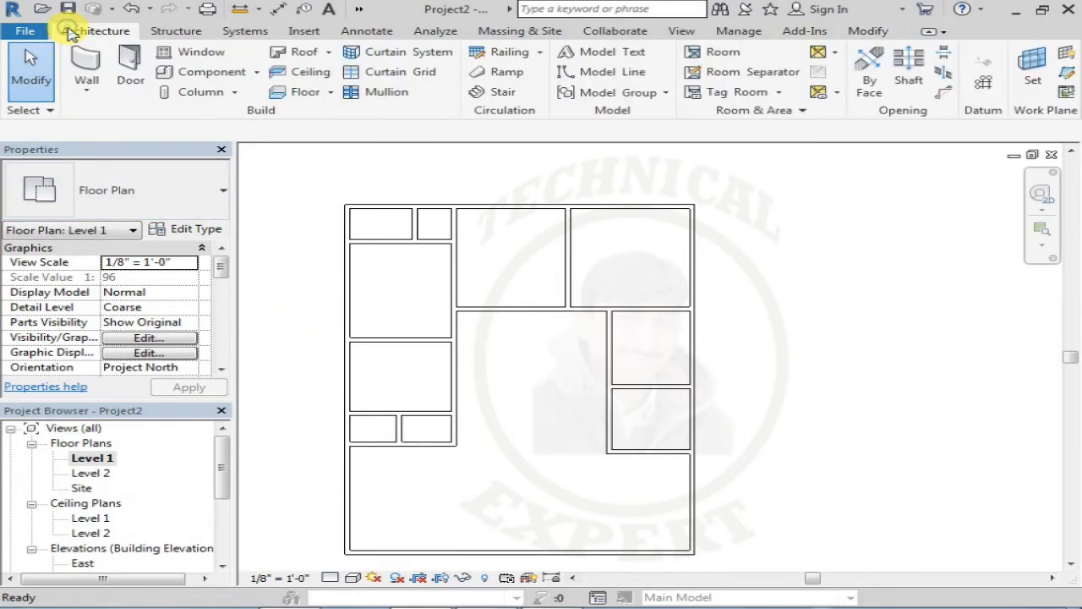
{"action": "left_click", "coordinate": [130, 64]}
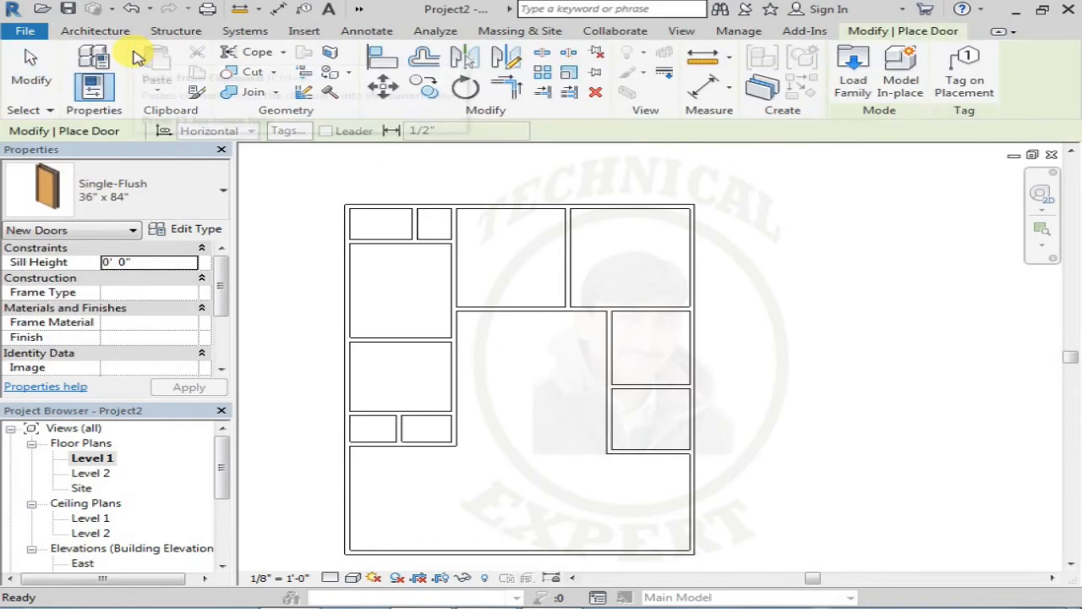
{"action": "left_click", "coordinate": [164, 207]}
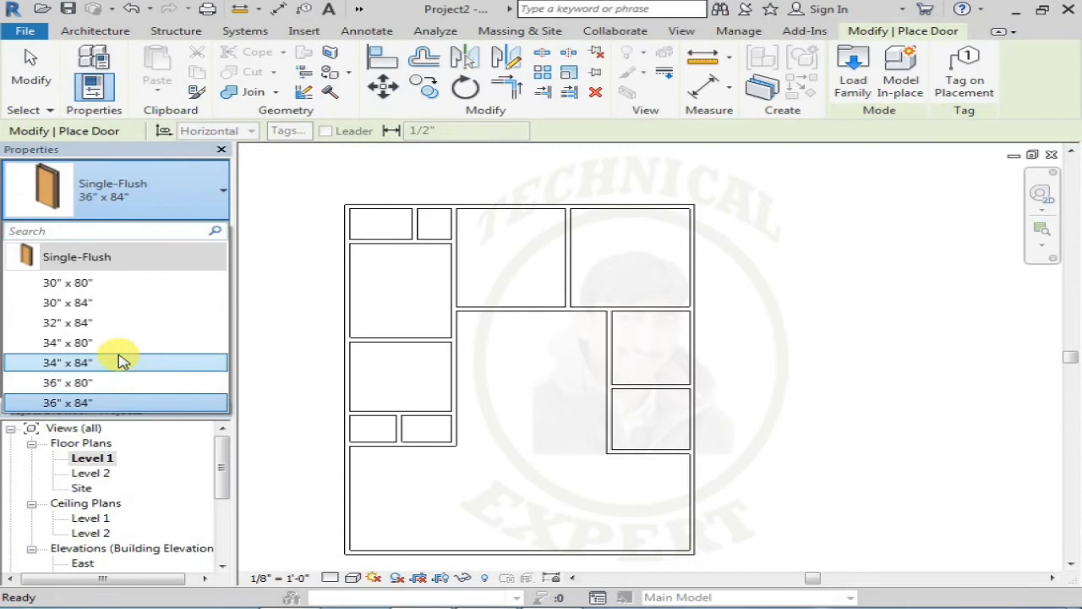
{"action": "mouse_move", "coordinate": [108, 286]}
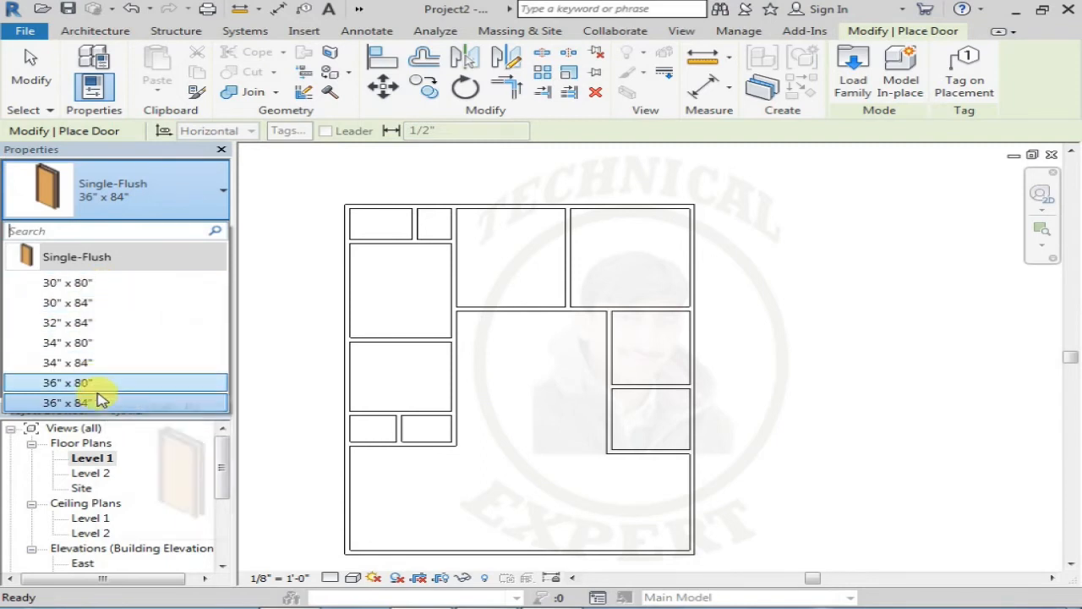
{"action": "mouse_move", "coordinate": [73, 409]}
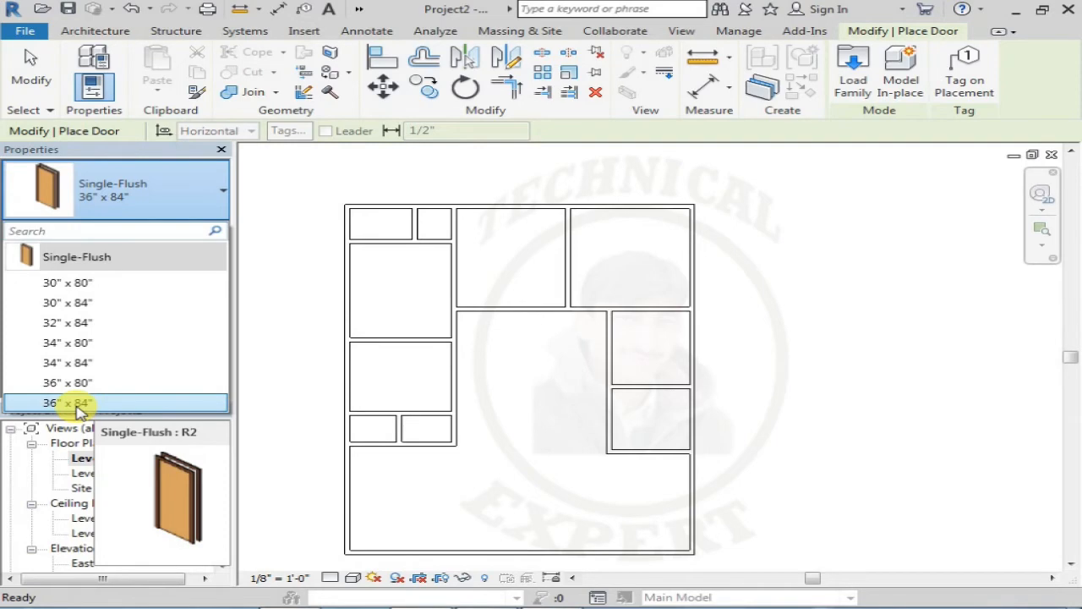
{"action": "left_click", "coordinate": [78, 404]}
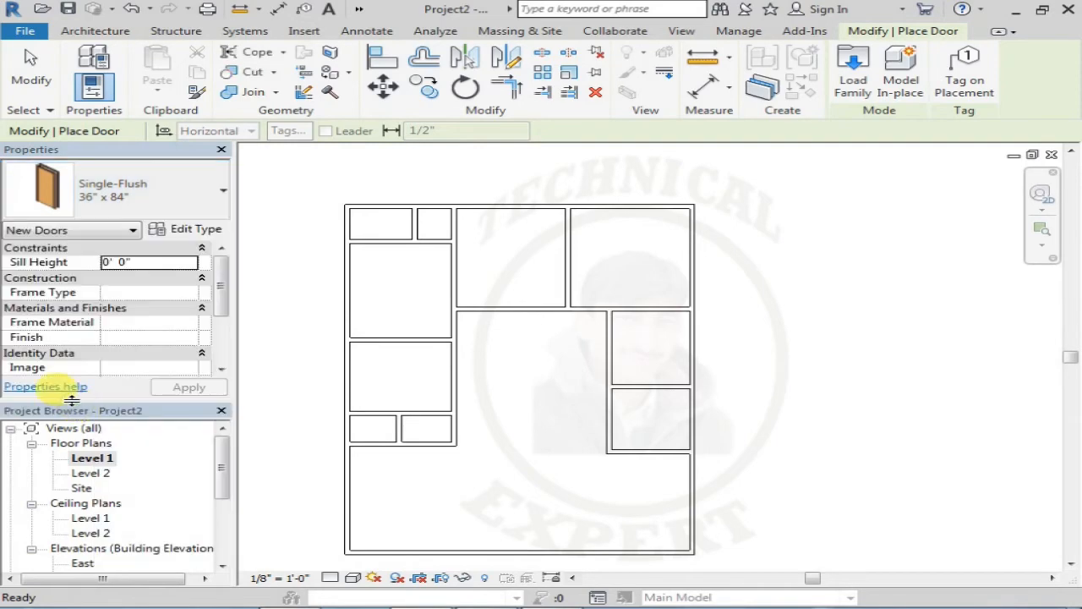
{"action": "left_click", "coordinate": [188, 229]}
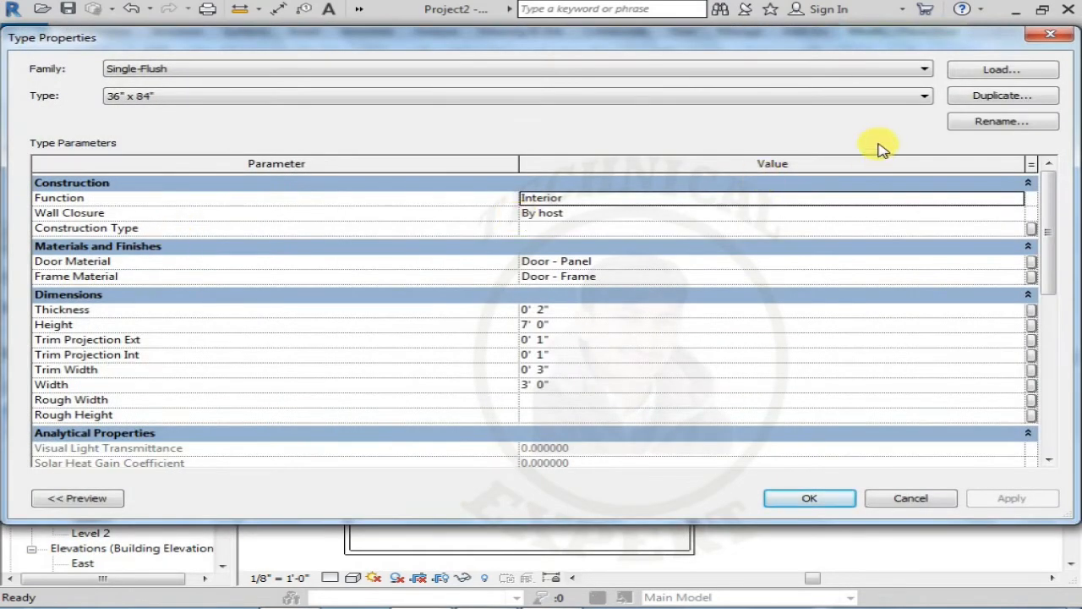
{"action": "left_click", "coordinate": [977, 98]}
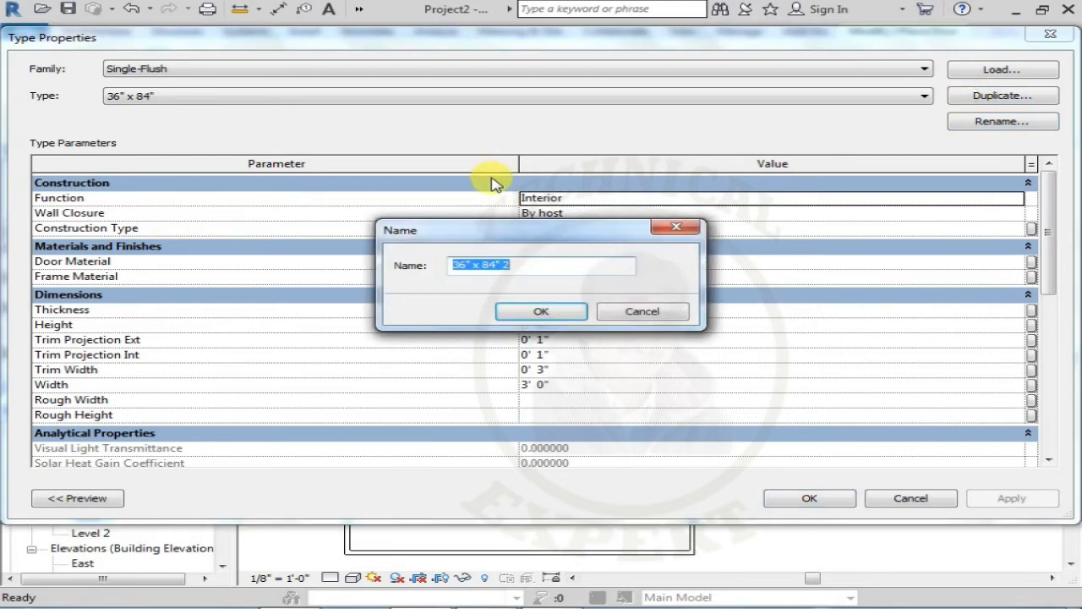
{"action": "left_click", "coordinate": [464, 267]}
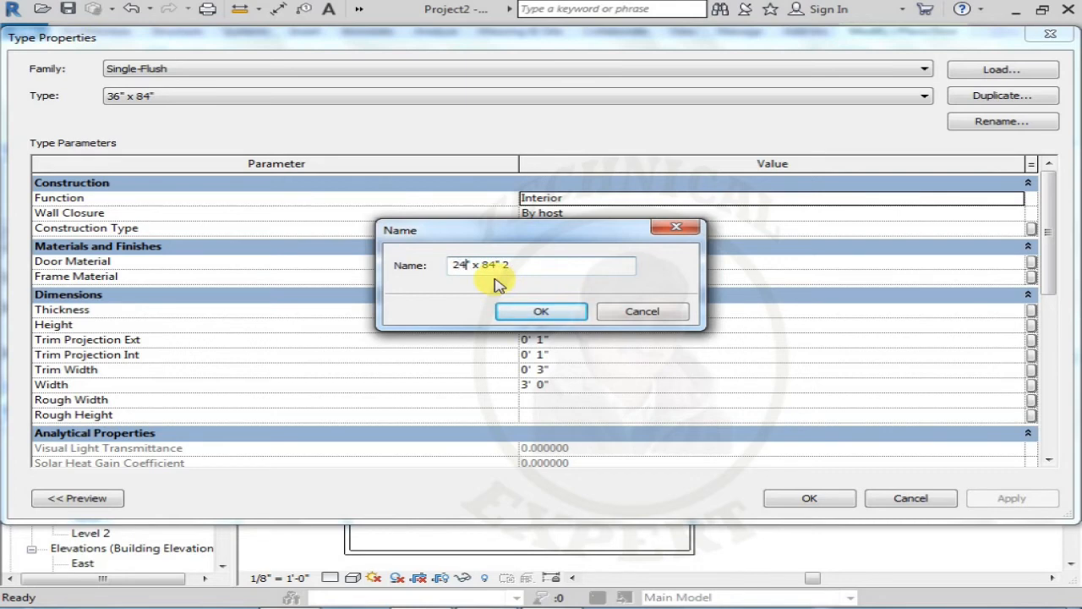
{"action": "left_click", "coordinate": [543, 312]}
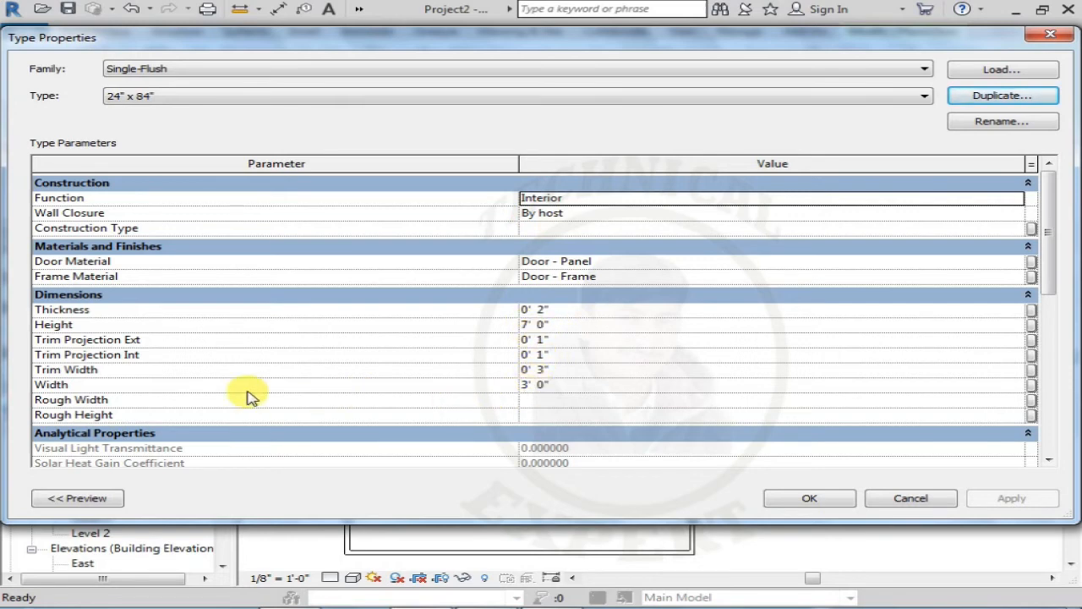
Step: Set the 24" x 84" door type's width to 2' 0" and leave door placement
{"action": "left_click", "coordinate": [531, 387]}
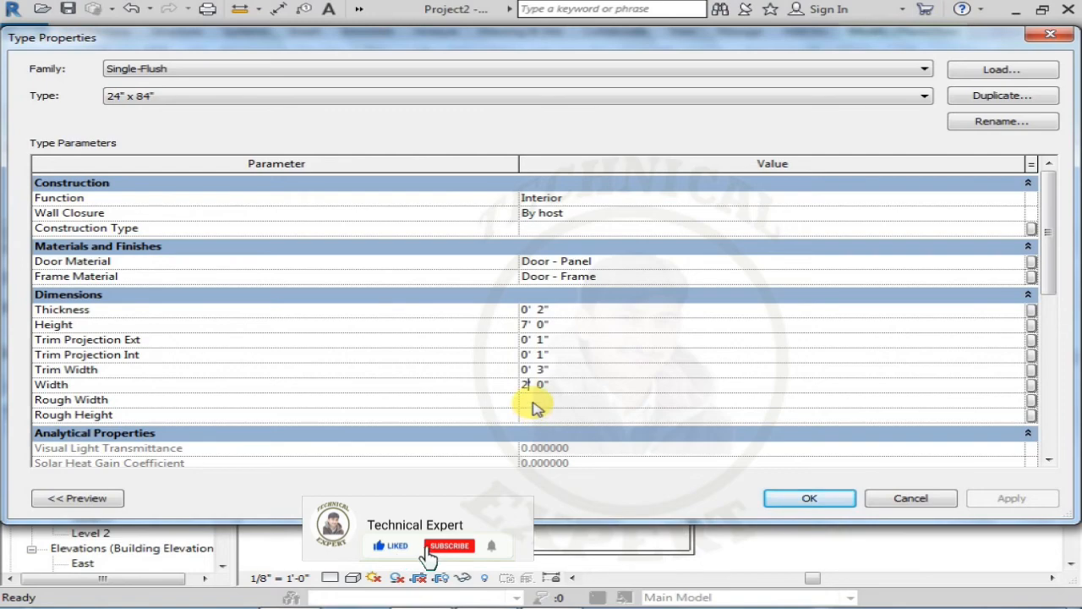
{"action": "left_click", "coordinate": [807, 499]}
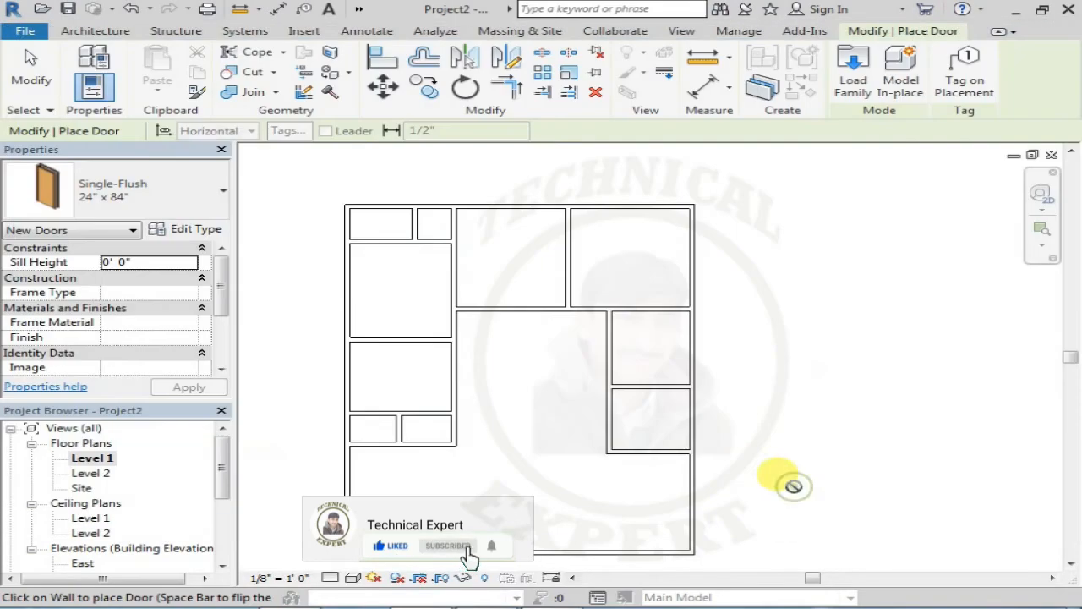
{"action": "key", "text": "Escape"}
{"action": "key", "text": "Escape"}
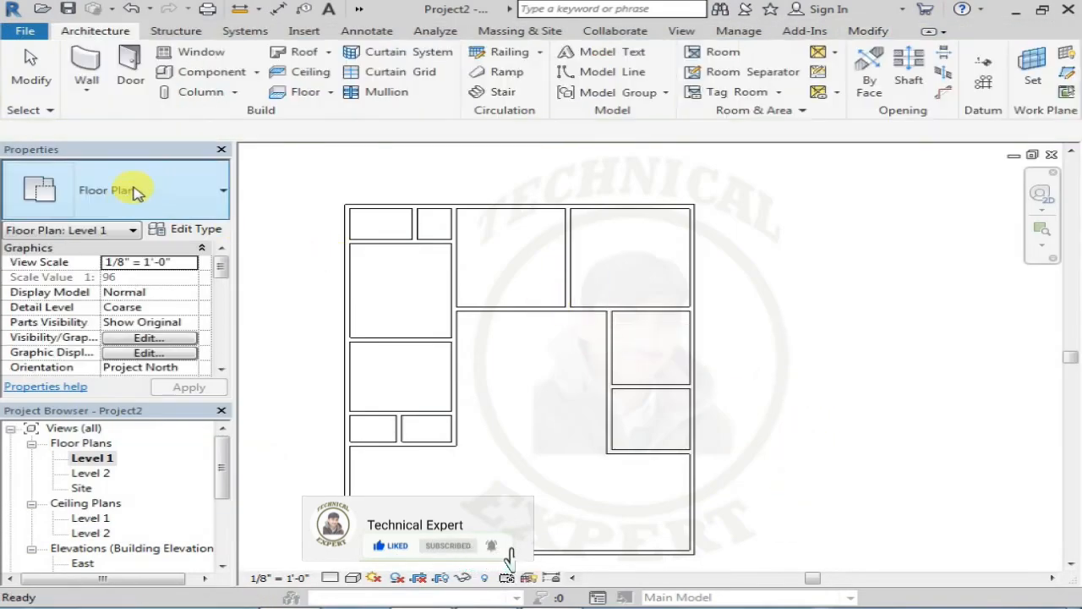
Step: Place a Single-Flush 24" x 84" door in the upper bathroom's right wall, opening inward, about 6" above the bathroom's lower wall
{"action": "left_click", "coordinate": [133, 196]}
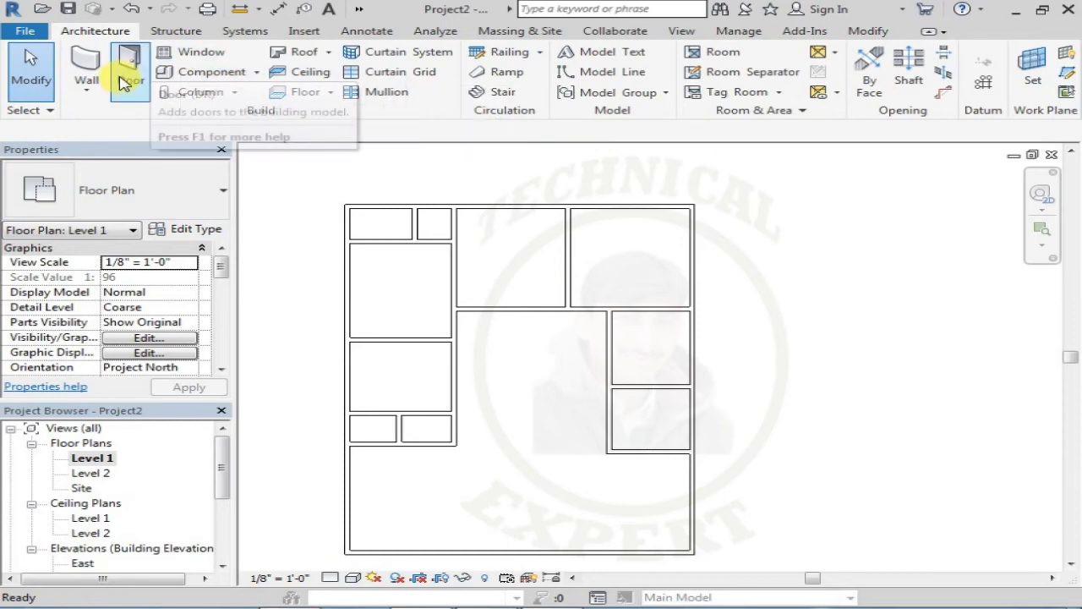
{"action": "left_click", "coordinate": [127, 76]}
{"action": "left_click", "coordinate": [149, 210]}
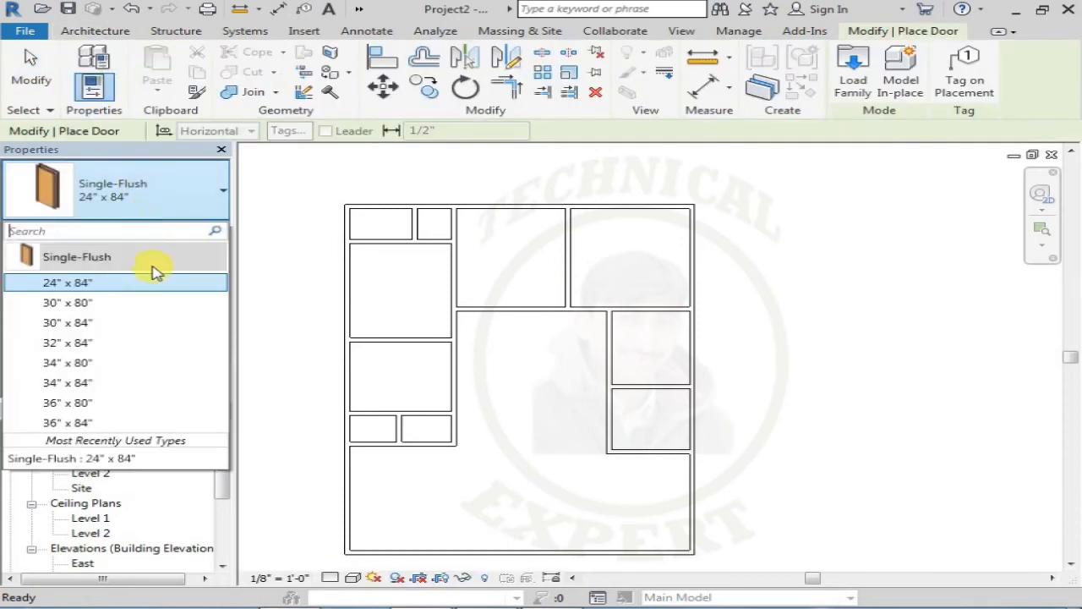
{"action": "left_click", "coordinate": [104, 288]}
{"action": "scroll", "coordinate": [411, 221], "scroll_direction": "up", "scroll_amount": 4}
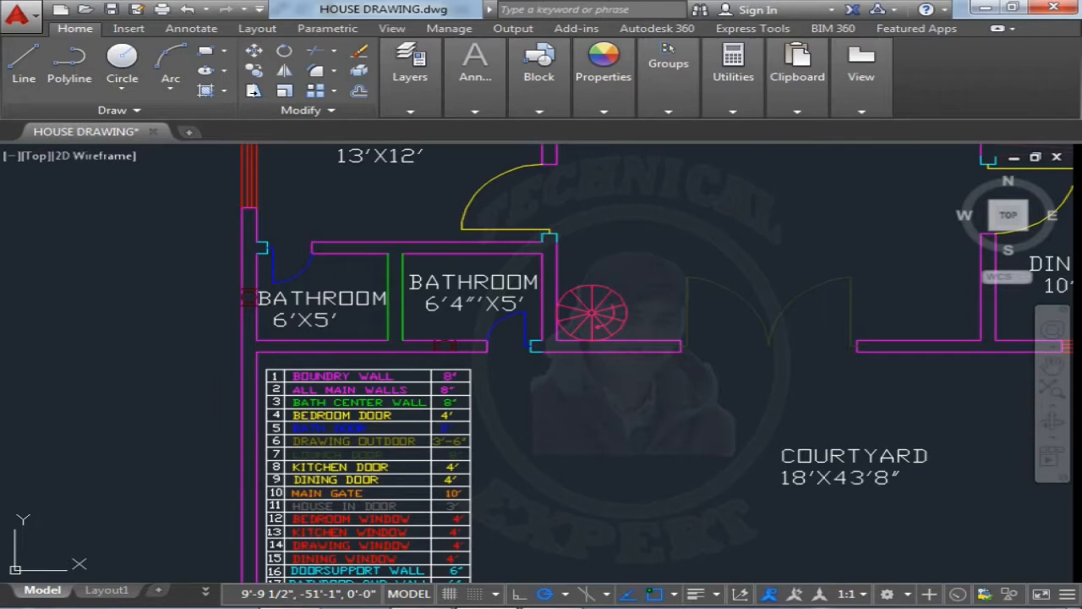
{"action": "middle_click_drag", "start_coordinate": [394, 211], "coordinate": [407, 553]}
{"action": "middle_click_drag", "start_coordinate": [380, 257], "coordinate": [380, 392]}
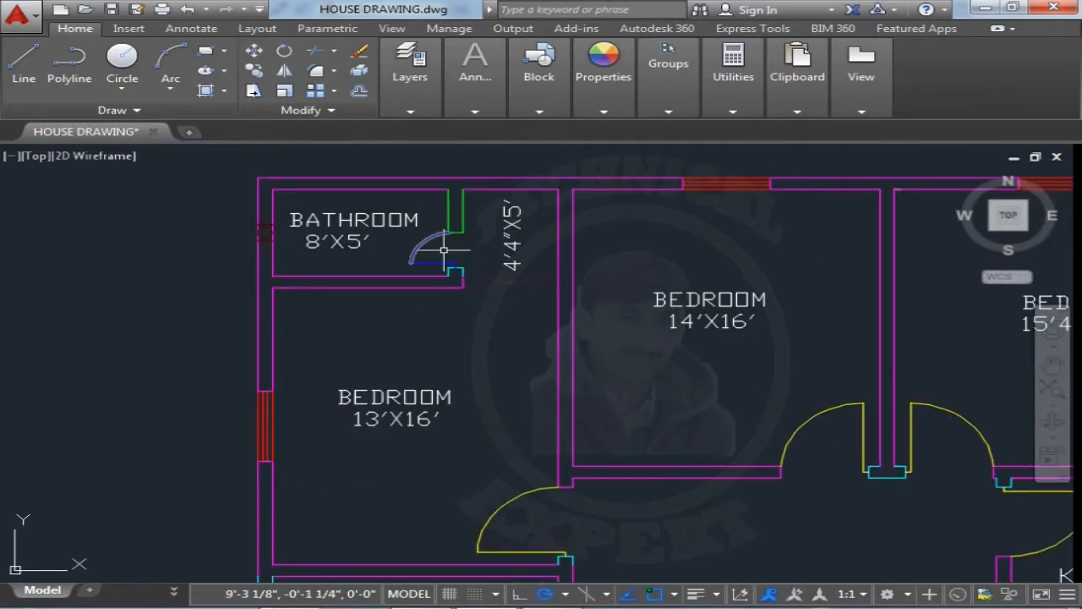
{"action": "left_click", "coordinate": [427, 520]}
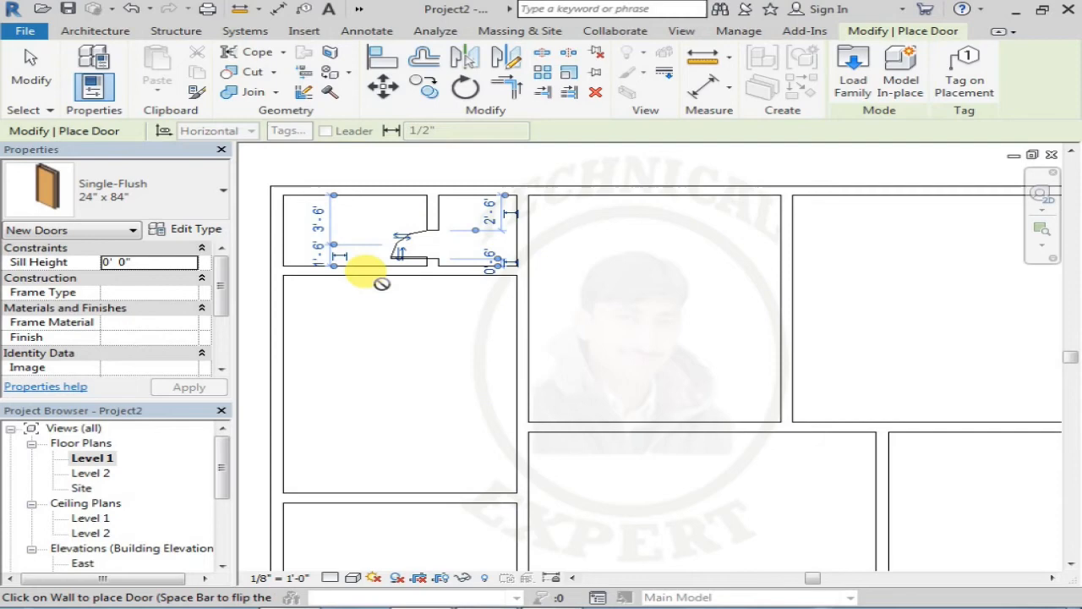
{"action": "key", "text": "Escape"}
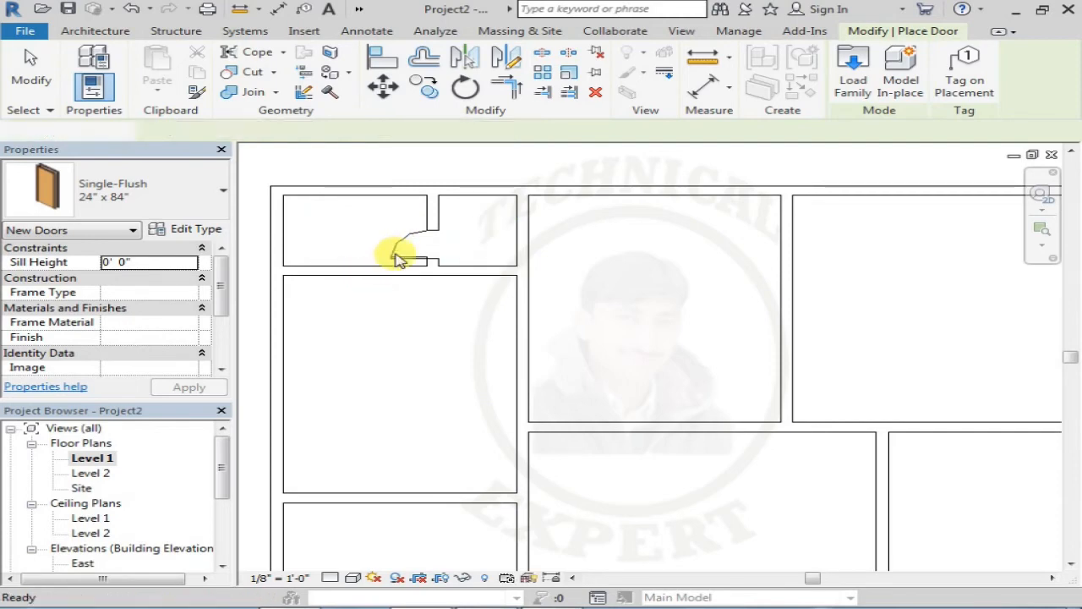
Step: Move the temporary dimension's witness line for the upper bathroom door to the lower edge of its opening
{"action": "left_click", "coordinate": [394, 254]}
{"action": "scroll", "coordinate": [314, 259], "scroll_direction": "up", "scroll_amount": 2}
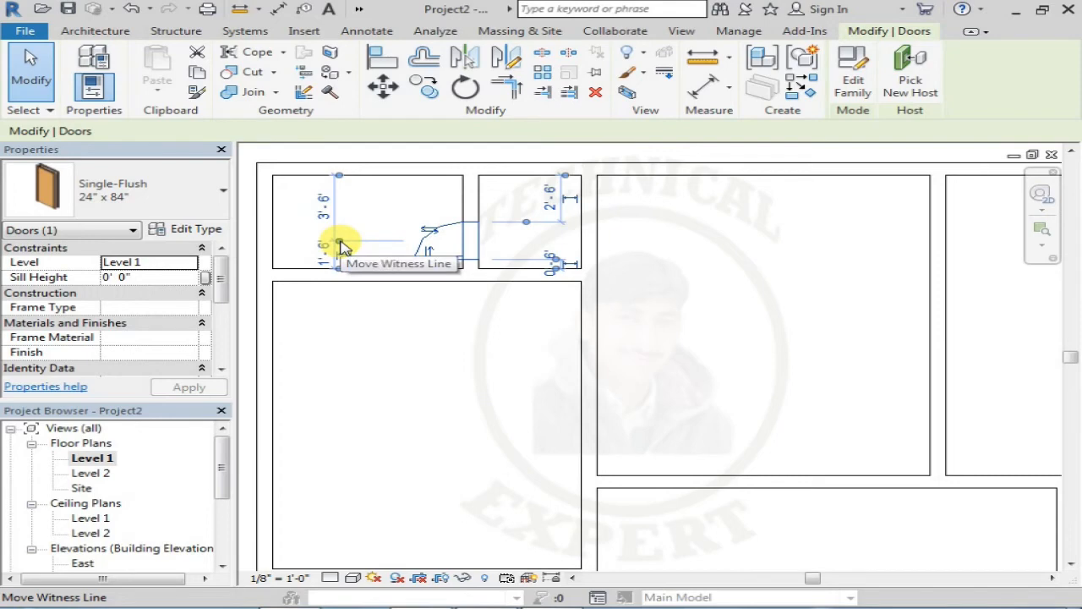
{"action": "left_click_drag", "start_coordinate": [342, 245], "coordinate": [331, 266]}
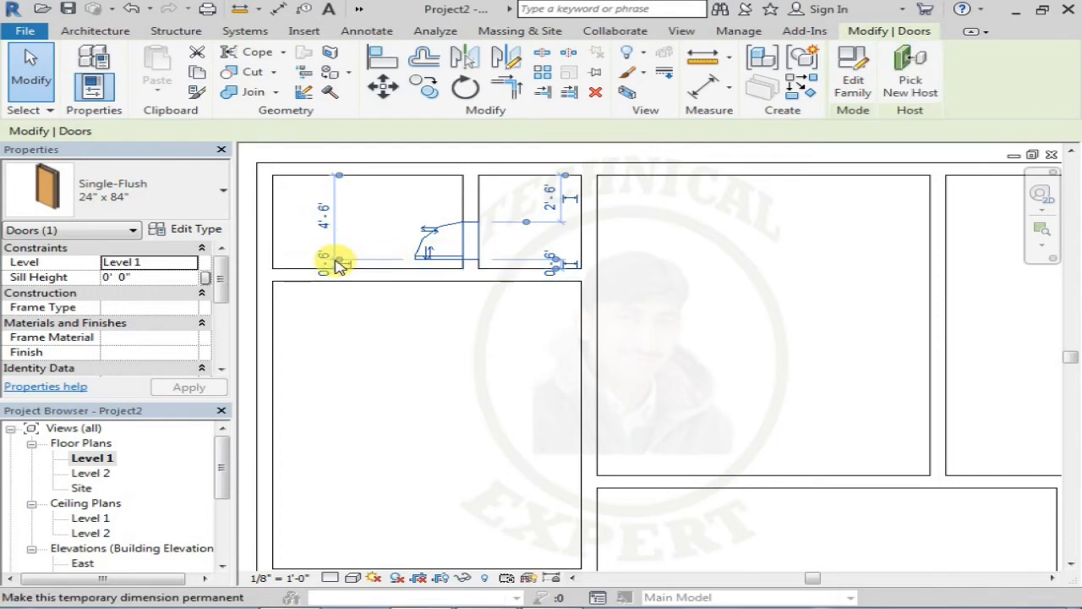
{"action": "left_click", "coordinate": [533, 187]}
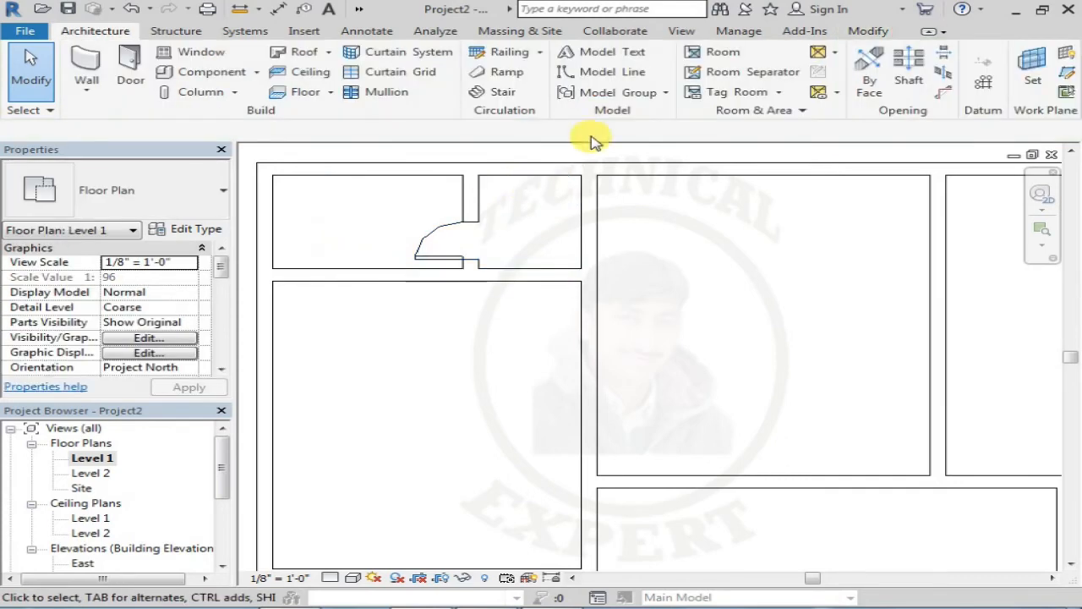
Step: Set temporary dimensions to measure walls from faces and doors and windows from openings, and check the upper bathroom door's dimensions
{"action": "left_click", "coordinate": [743, 34]}
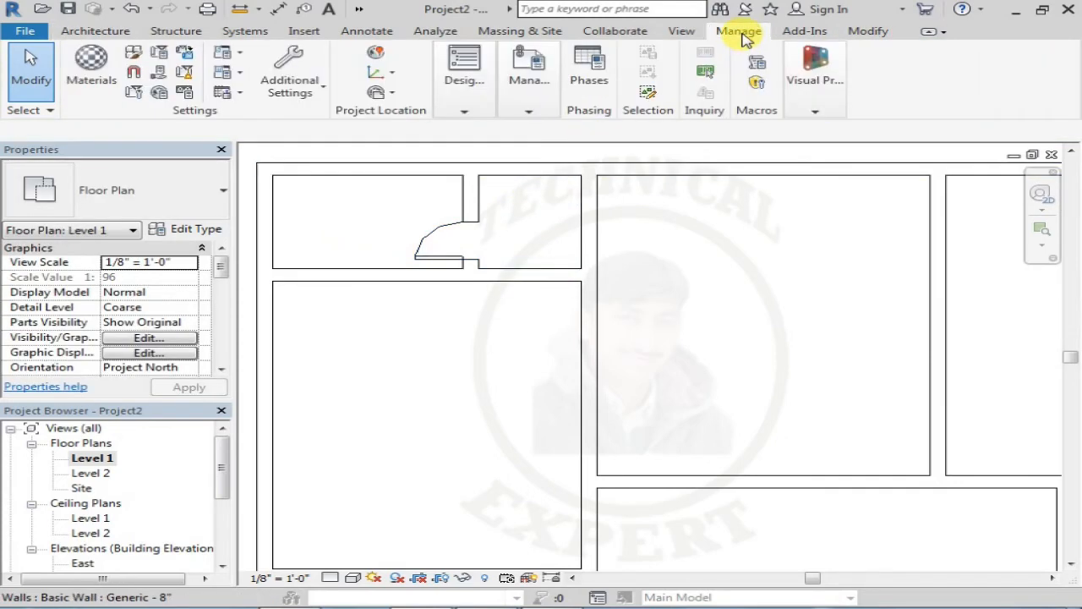
{"action": "left_click", "coordinate": [310, 76]}
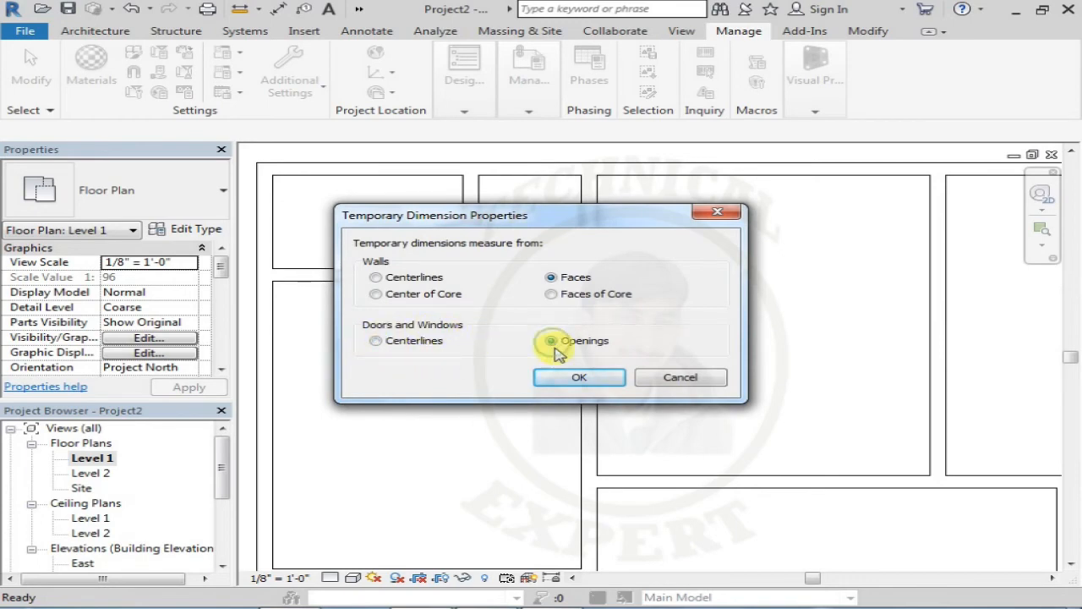
{"action": "left_click", "coordinate": [579, 377]}
{"action": "left_click", "coordinate": [445, 259]}
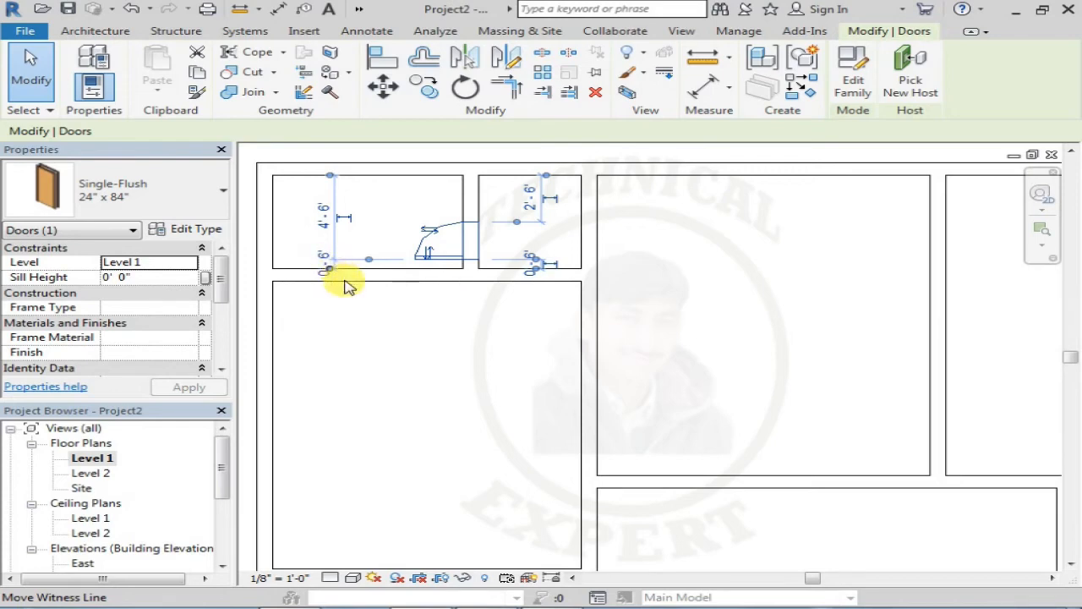
{"action": "left_click", "coordinate": [363, 370]}
Step: Place inward-opening 24" x 84" doors in the left lower bathroom's upper wall and the right one's lower wall, each 6" from the outer corner
{"action": "middle_click_drag", "start_coordinate": [435, 375], "coordinate": [453, 170]}
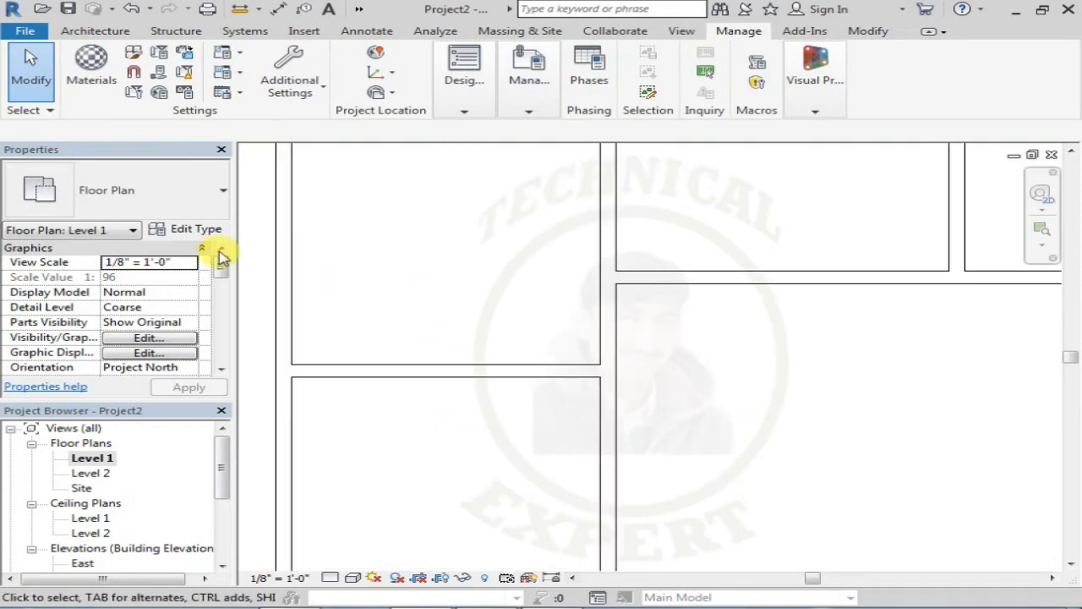
{"action": "left_click", "coordinate": [95, 30]}
{"action": "left_click", "coordinate": [135, 68]}
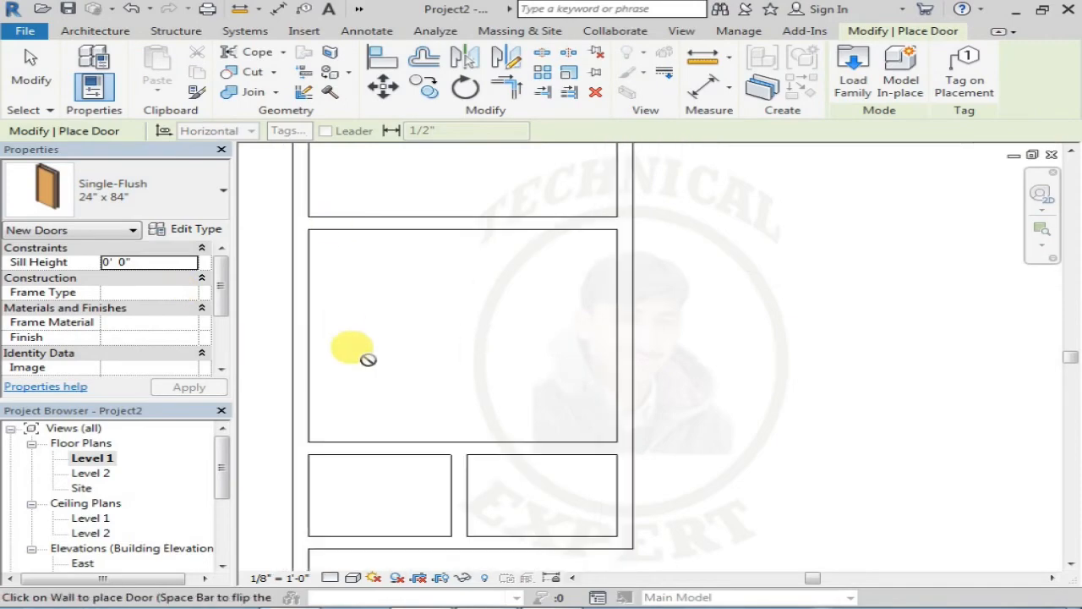
{"action": "middle_click_drag", "start_coordinate": [352, 346], "coordinate": [348, 272]}
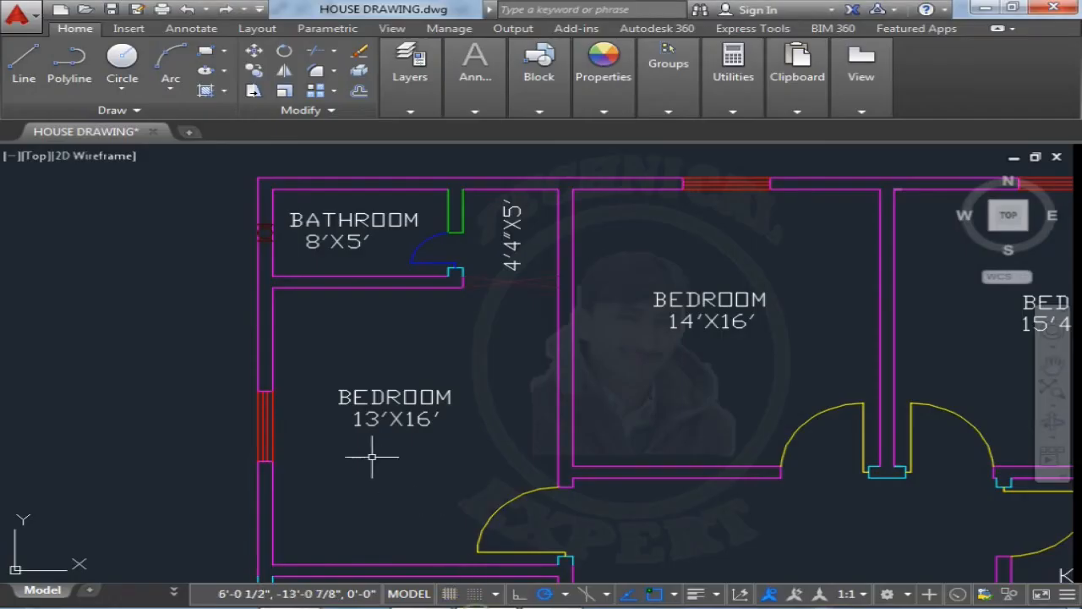
{"action": "middle_click_drag", "start_coordinate": [374, 452], "coordinate": [375, 246]}
{"action": "scroll", "coordinate": [375, 246], "scroll_direction": "down", "scroll_amount": 5}
{"action": "scroll", "coordinate": [387, 335], "scroll_direction": "up", "scroll_amount": 6}
{"action": "scroll", "coordinate": [387, 334], "scroll_direction": "up", "scroll_amount": 5}
{"action": "middle_click_drag", "start_coordinate": [206, 237], "coordinate": [290, 333]}
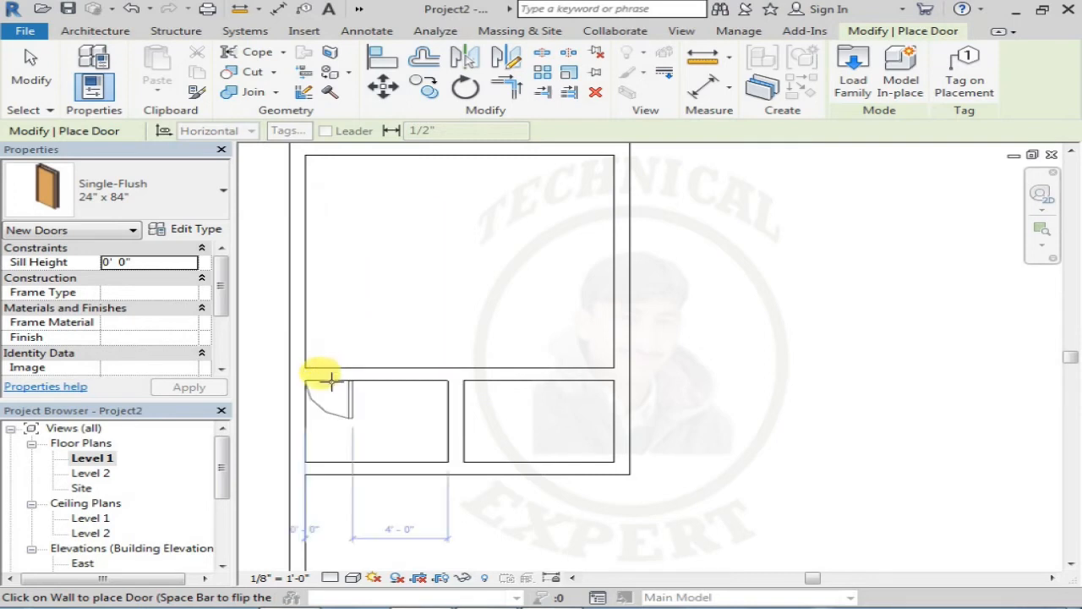
{"action": "key", "text": "space"}
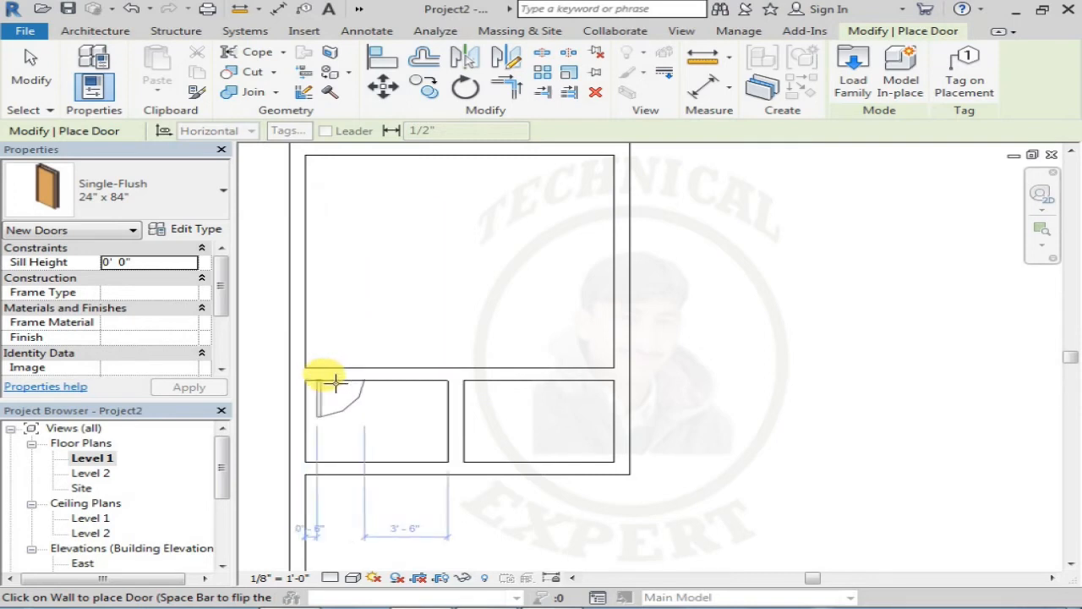
{"action": "left_click", "coordinate": [335, 383]}
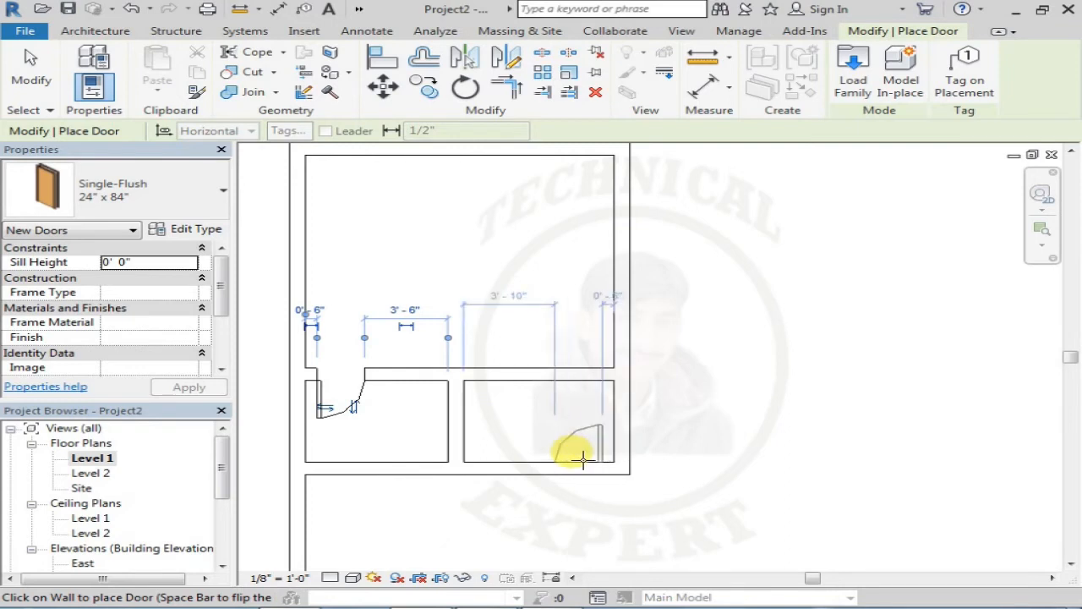
{"action": "left_click", "coordinate": [583, 458]}
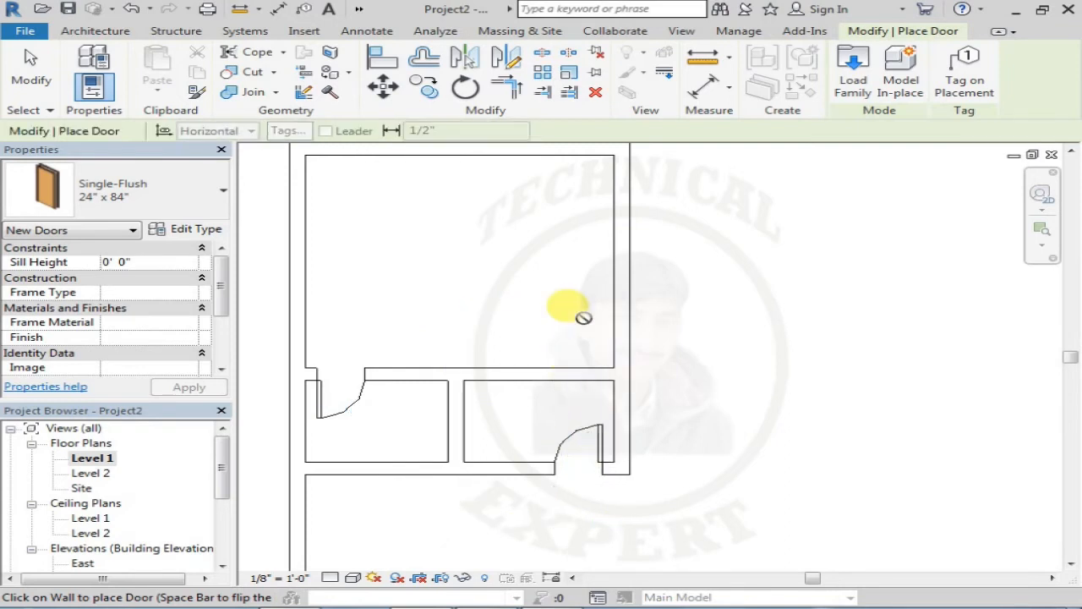
Step: Examine the bedroom and drawing room doors and the door size legend in the AutoCAD plan, and return to the Revit bedroom area
{"action": "scroll", "coordinate": [452, 309], "scroll_direction": "down", "scroll_amount": 2}
{"action": "middle_click_drag", "start_coordinate": [499, 399], "coordinate": [504, 504]}
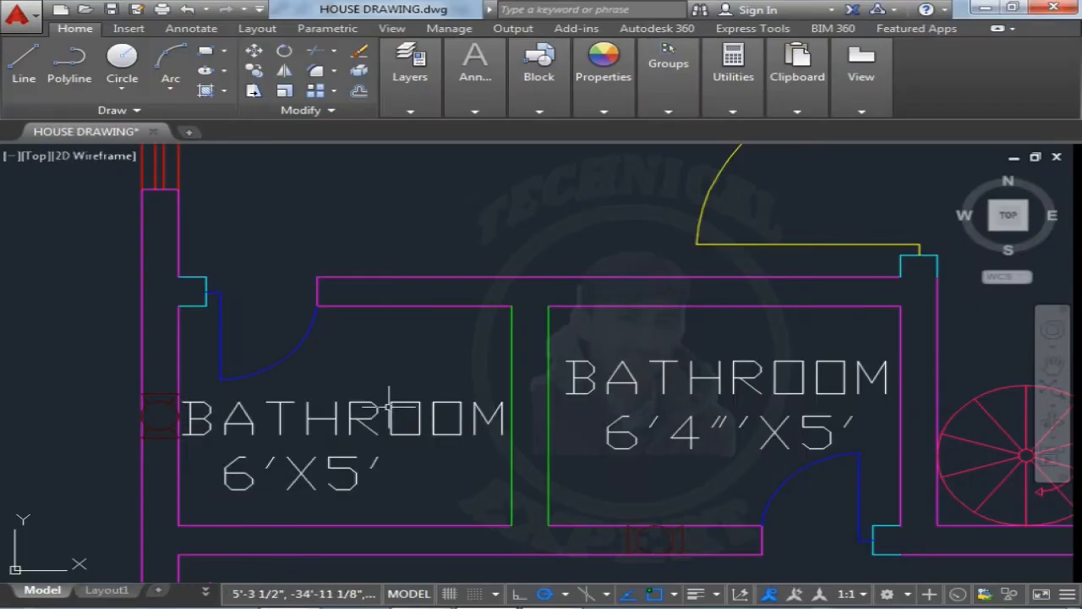
{"action": "scroll", "coordinate": [427, 397], "scroll_direction": "down", "scroll_amount": 3}
{"action": "mouse_move", "coordinate": [433, 362]}
{"action": "middle_mouse_down"}
{"action": "mouse_move", "coordinate": [372, 456]}
{"action": "mouse_move", "coordinate": [393, 480]}
{"action": "middle_mouse_up"}
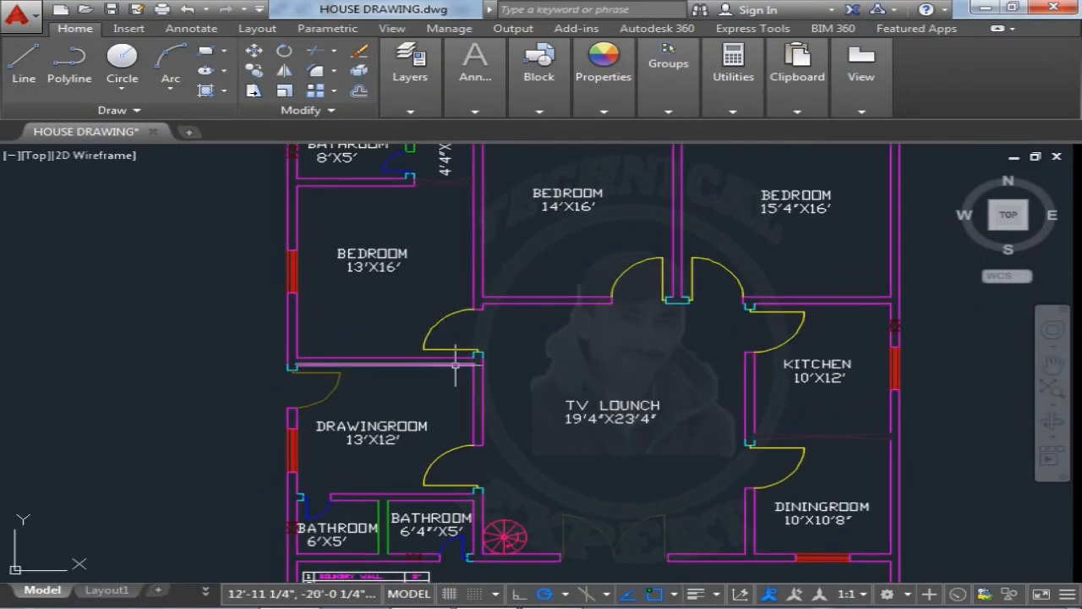
{"action": "middle_click_drag", "start_coordinate": [415, 553], "coordinate": [396, 349]}
{"action": "scroll", "coordinate": [398, 346], "scroll_direction": "up", "scroll_amount": 5}
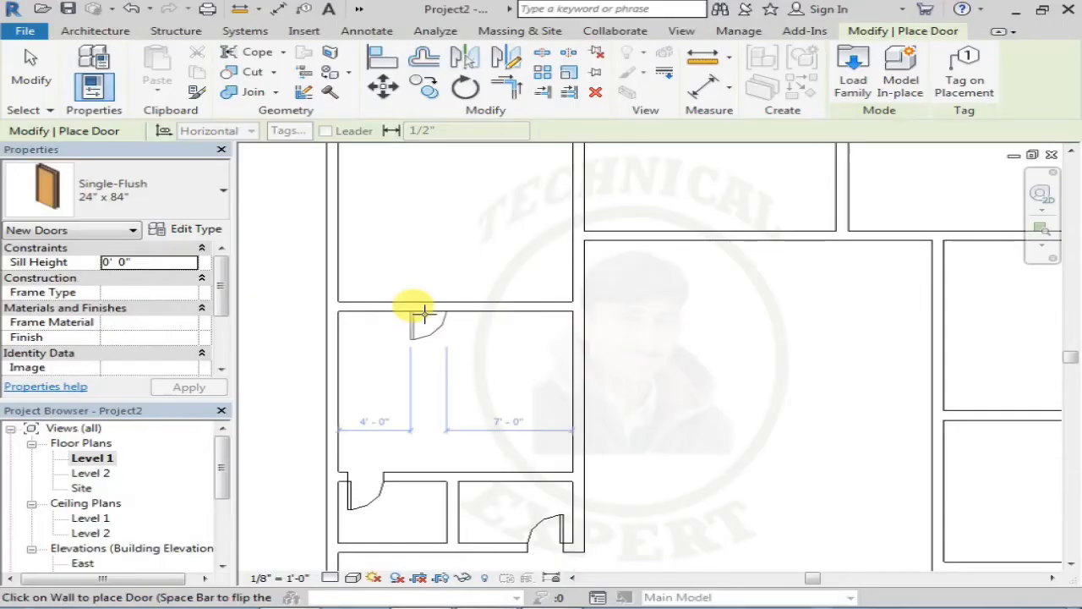
{"action": "middle_click_drag", "start_coordinate": [416, 307], "coordinate": [457, 212]}
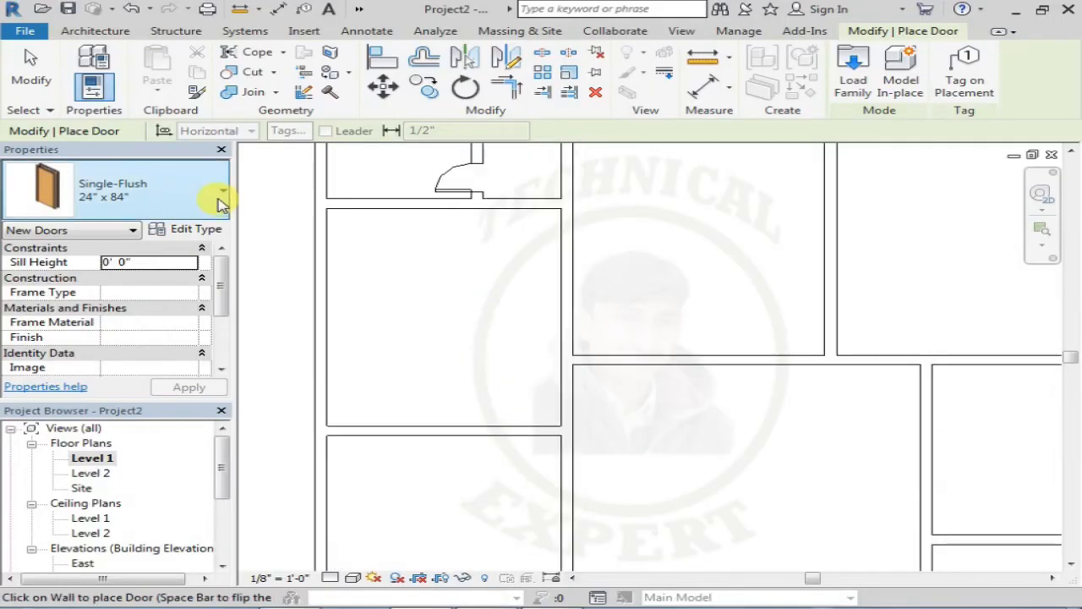
{"action": "key", "text": "Escape"}
{"action": "left_click", "coordinate": [193, 203]}
{"action": "left_click", "coordinate": [130, 68]}
{"action": "left_click", "coordinate": [192, 229]}
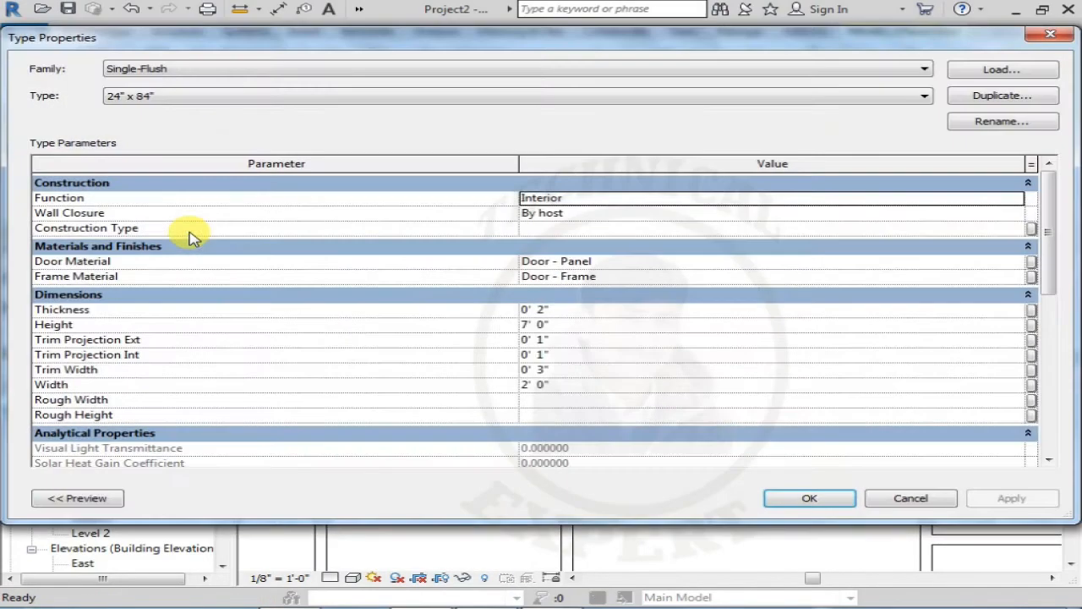
{"action": "left_click", "coordinate": [1050, 34]}
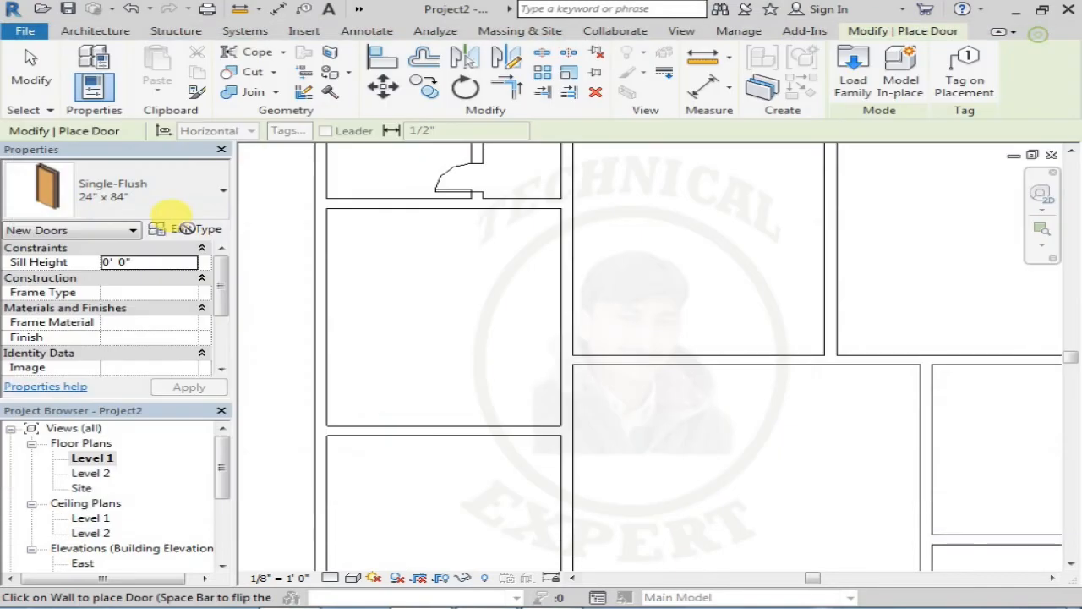
Step: Duplicate the Single-Flush 36" x 84" door type under the name 48" x 84"
{"action": "left_click", "coordinate": [124, 209]}
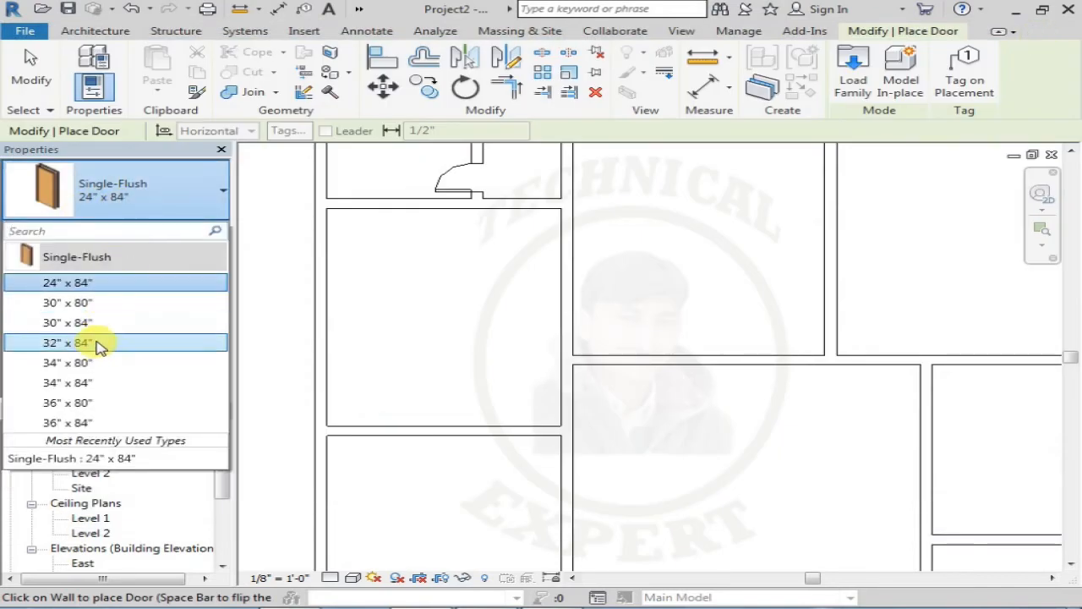
{"action": "mouse_move", "coordinate": [104, 429]}
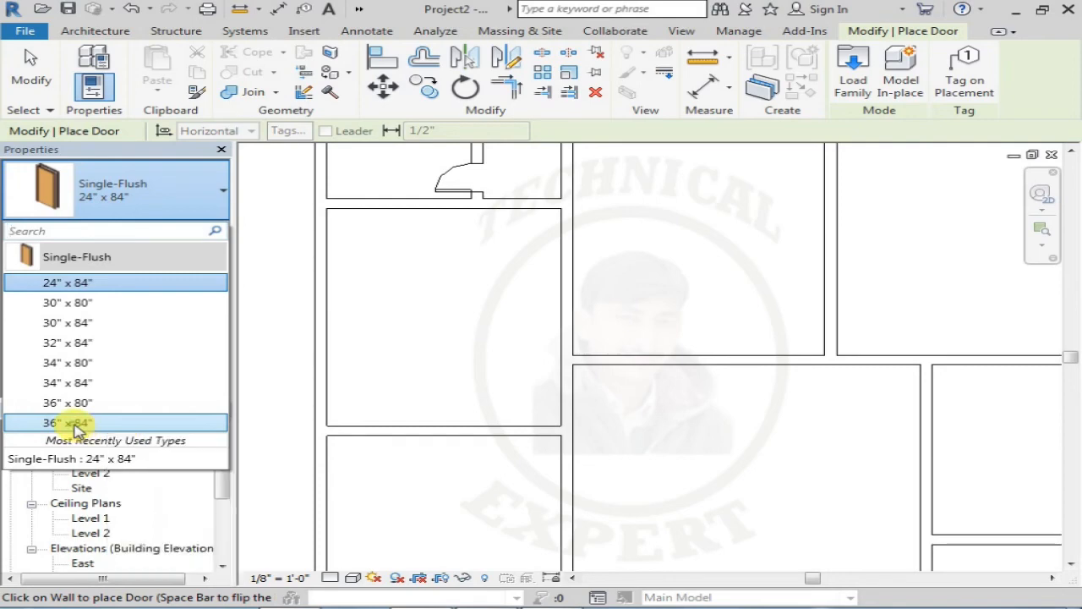
{"action": "left_click", "coordinate": [74, 423]}
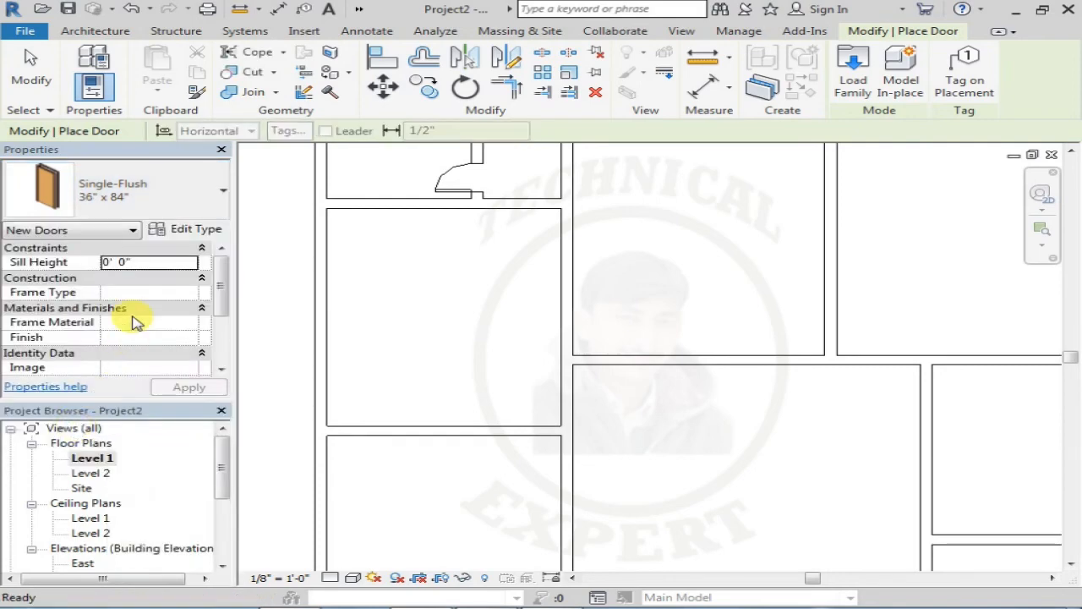
{"action": "left_click", "coordinate": [188, 232]}
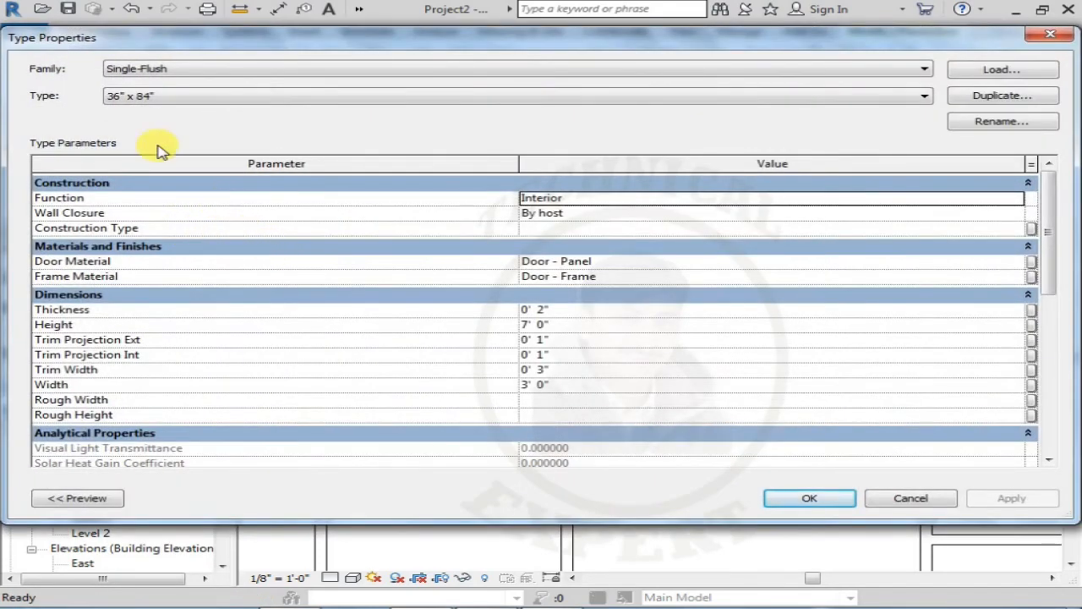
{"action": "left_click", "coordinate": [119, 101]}
{"action": "left_click", "coordinate": [94, 124]}
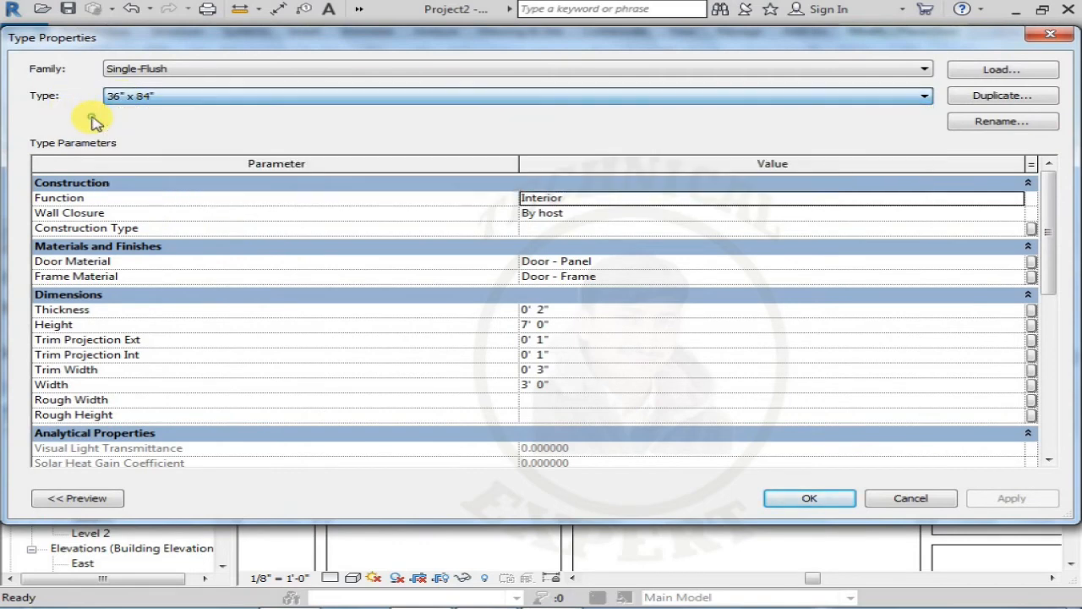
{"action": "left_click", "coordinate": [995, 97]}
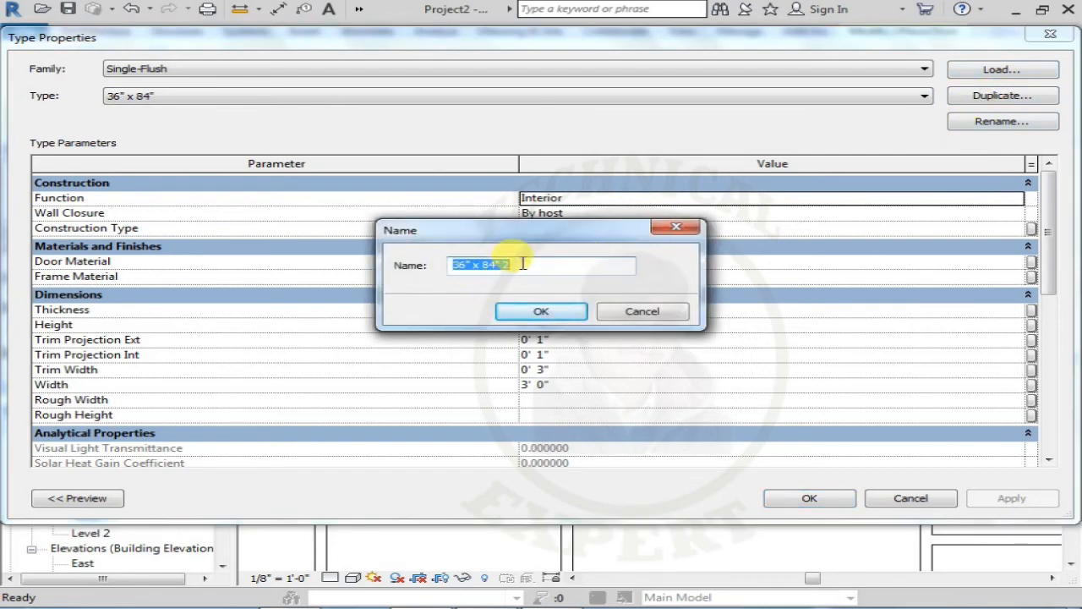
{"action": "left_click", "coordinate": [463, 267]}
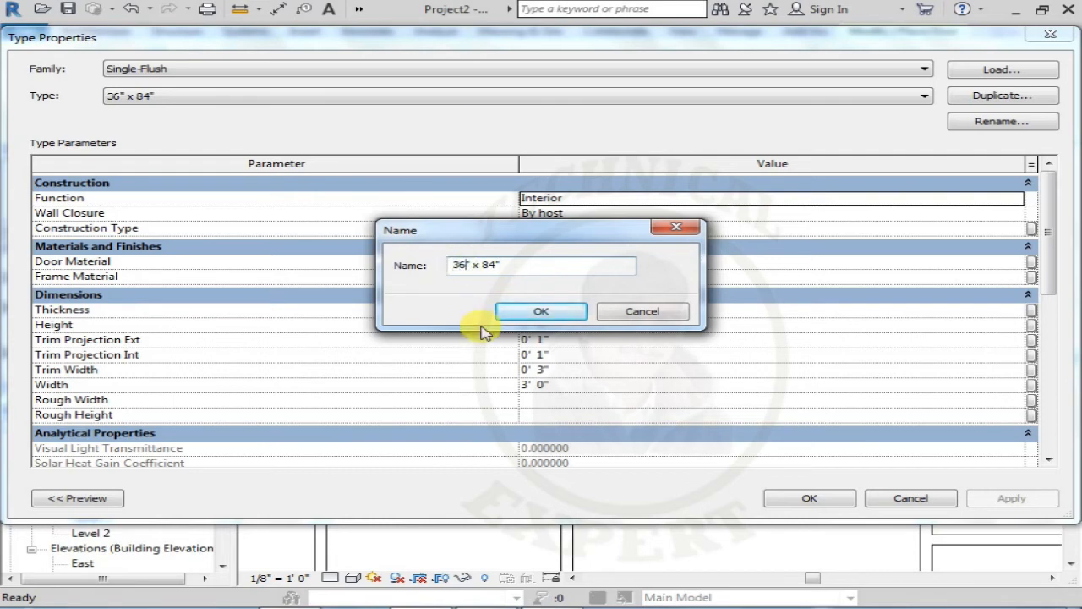
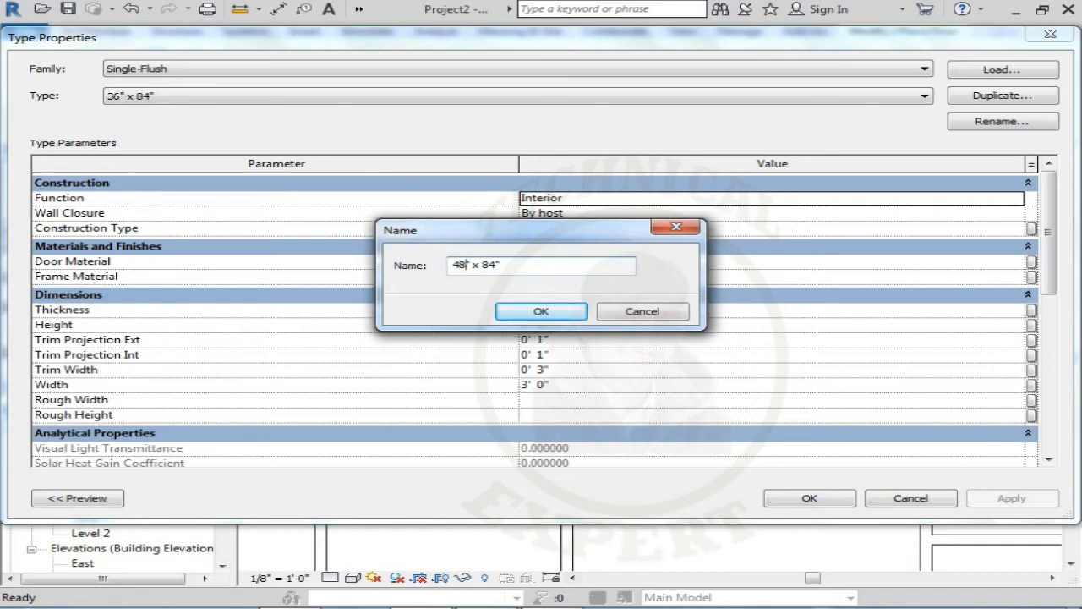
{"action": "left_click", "coordinate": [550, 312]}
Step: Set the 48" x 84" door type's width to 4' 0"
{"action": "left_click", "coordinate": [526, 385]}
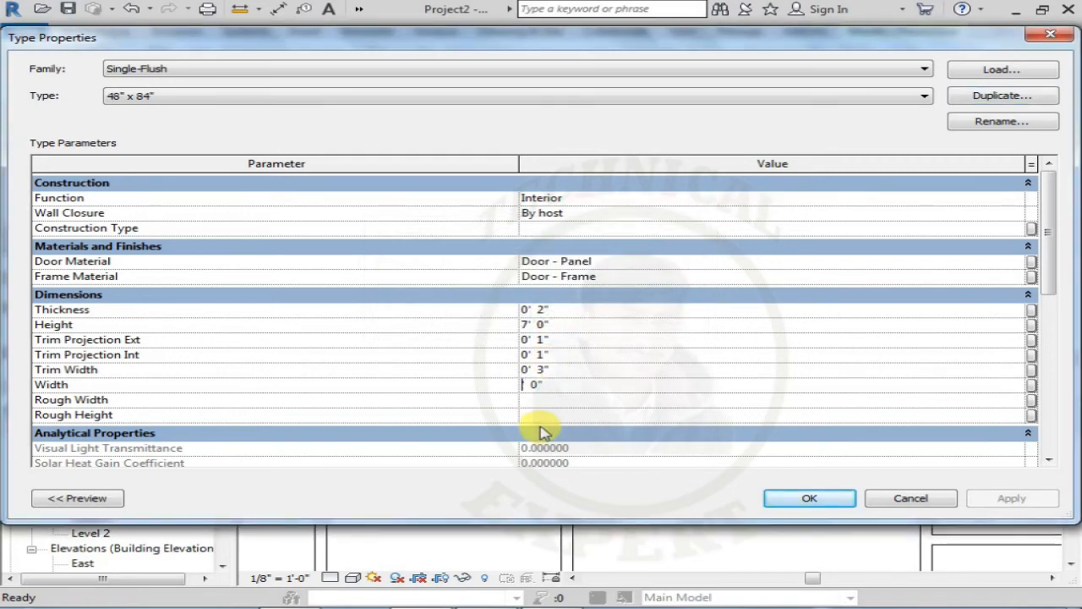
{"action": "type", "text": "4"}
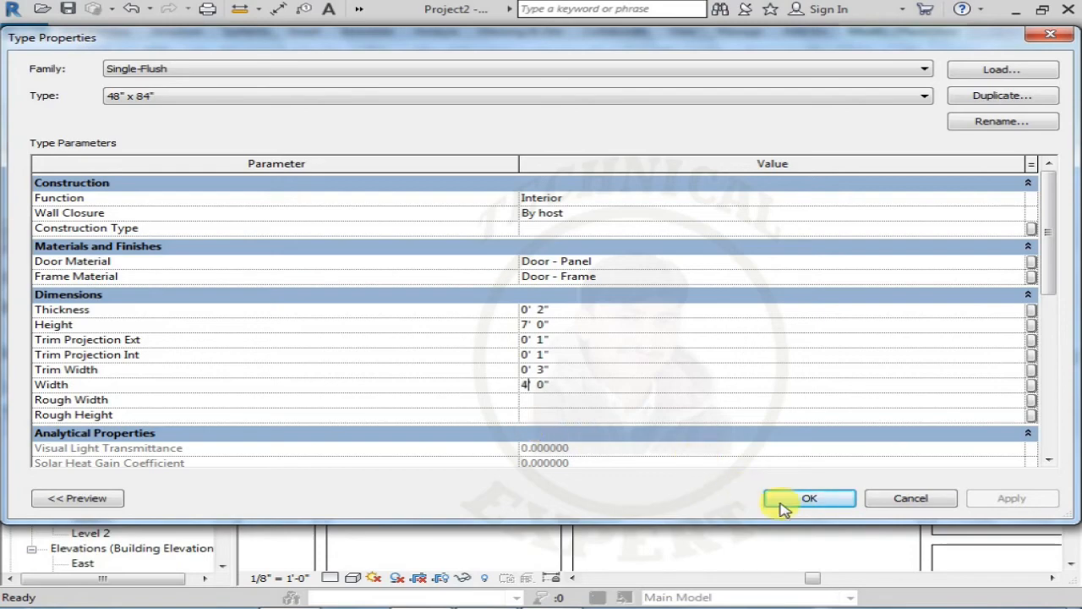
{"action": "left_click", "coordinate": [810, 498]}
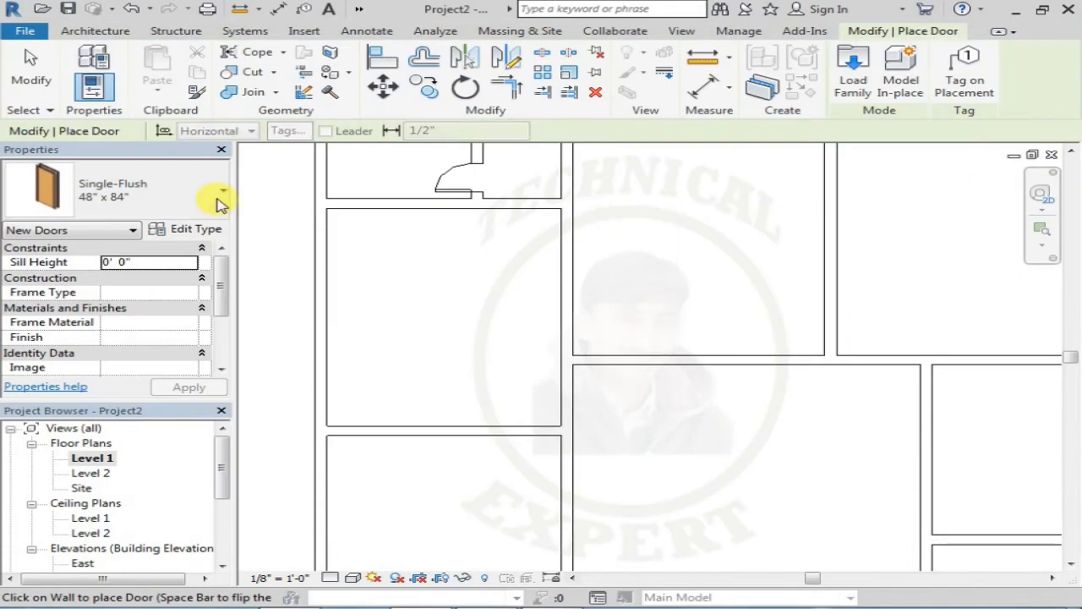
Step: Check the AutoCAD door legend and place a 48" x 84" door in the left bedroom's right wall, opening inward, about 2" above its lower wall
{"action": "left_click", "coordinate": [192, 210]}
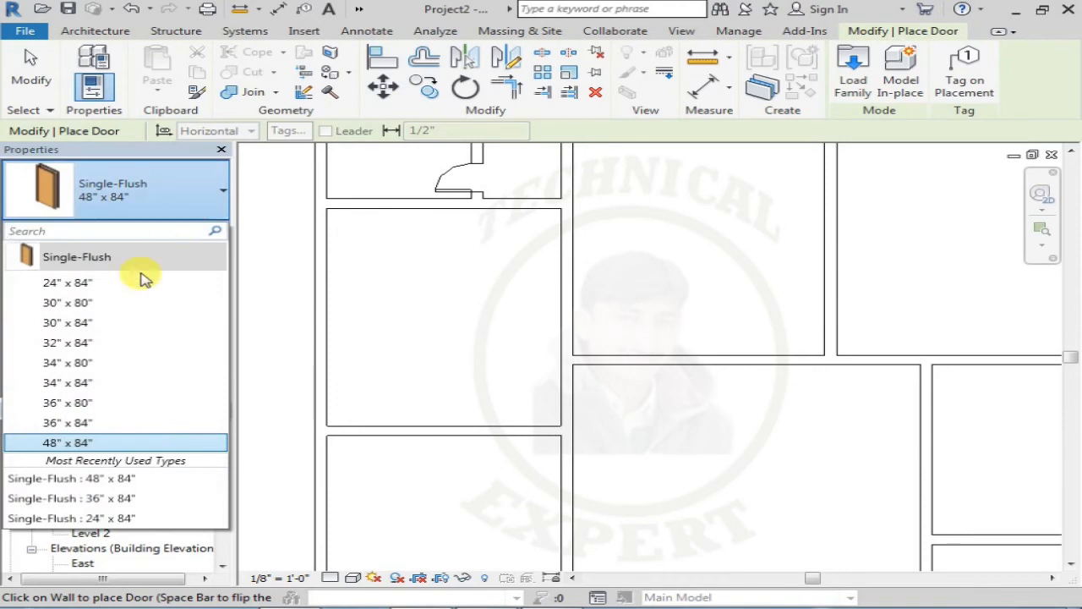
{"action": "left_click", "coordinate": [85, 443]}
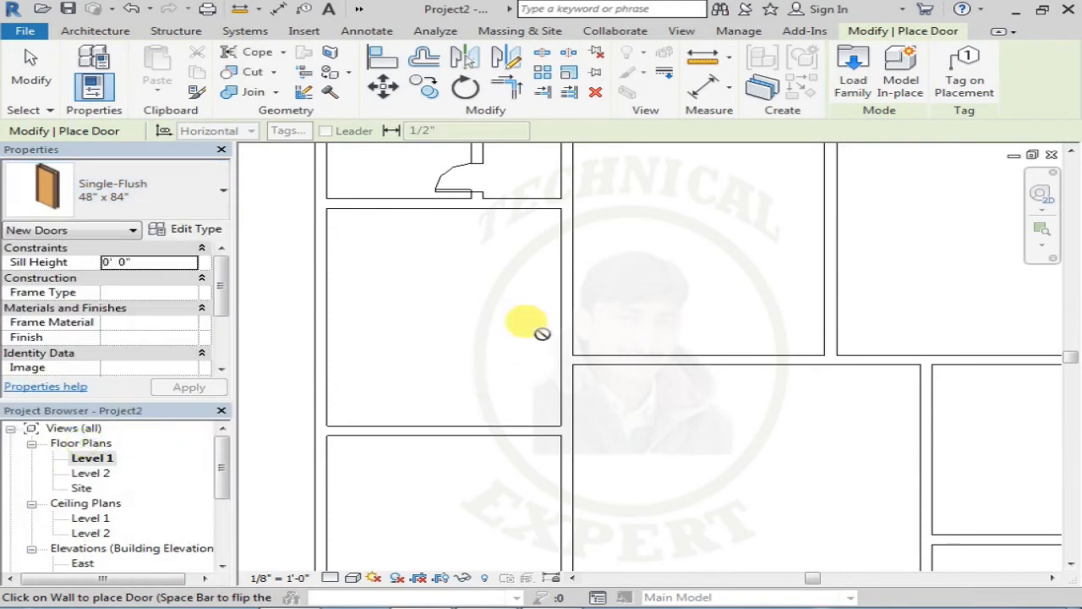
{"action": "middle_click_drag", "start_coordinate": [570, 420], "coordinate": [509, 339]}
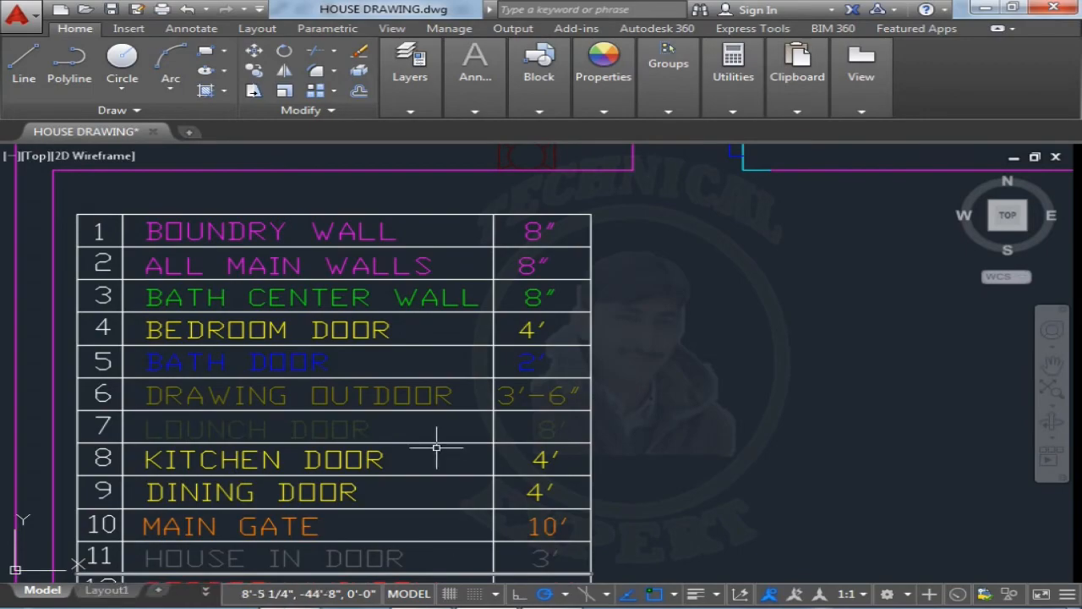
{"action": "scroll", "coordinate": [435, 443], "scroll_direction": "down", "scroll_amount": 5}
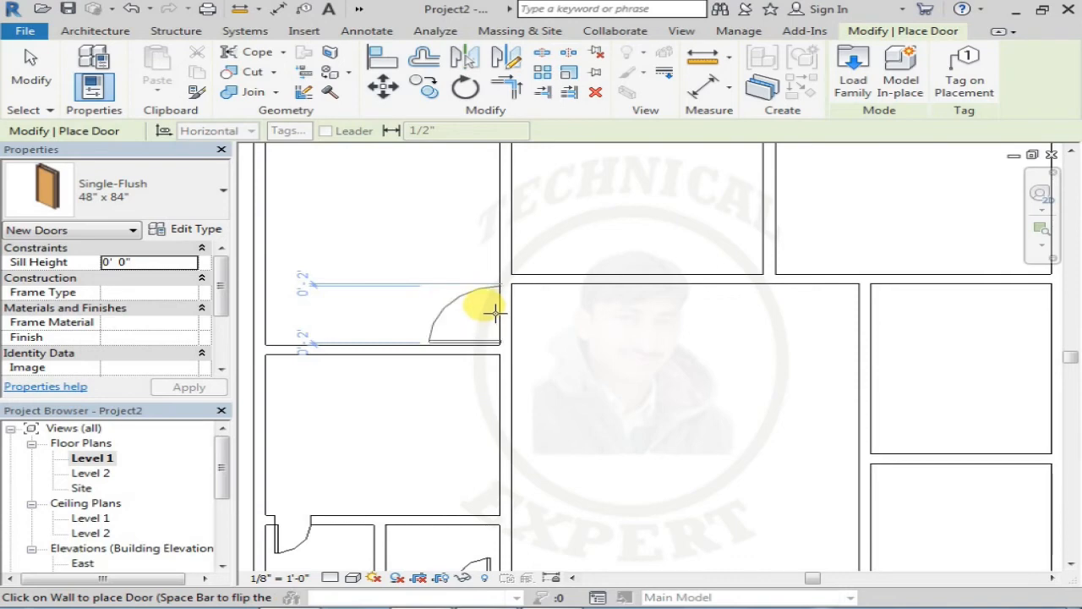
{"action": "left_click", "coordinate": [497, 311]}
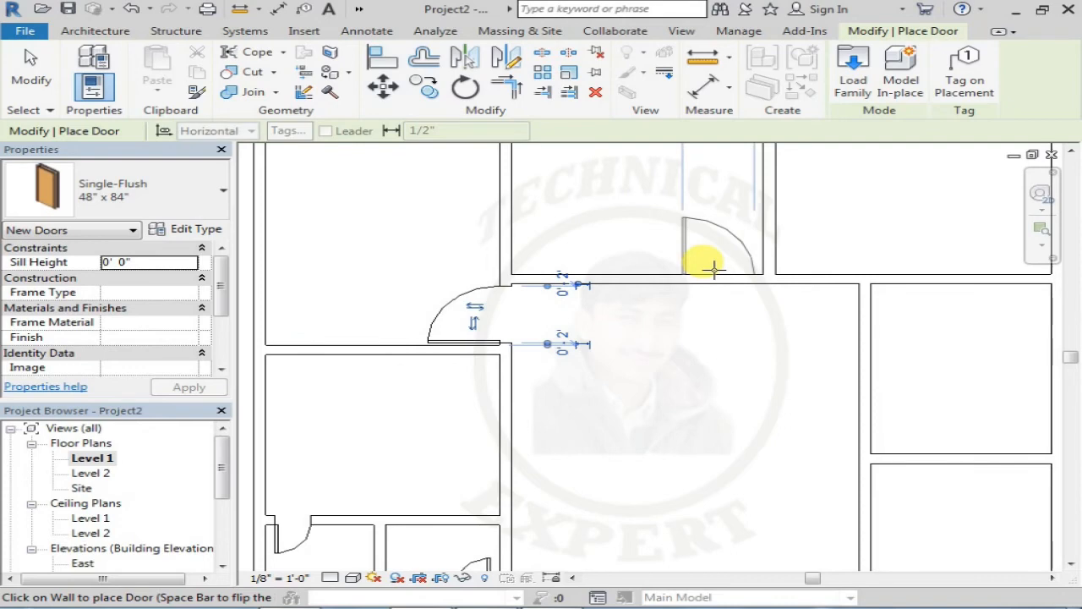
Step: Place 48" x 84" doors in the lower walls of the upper middle and right bedrooms, hinged about 6" and 4" from their shared wall
{"action": "key", "text": "space"}
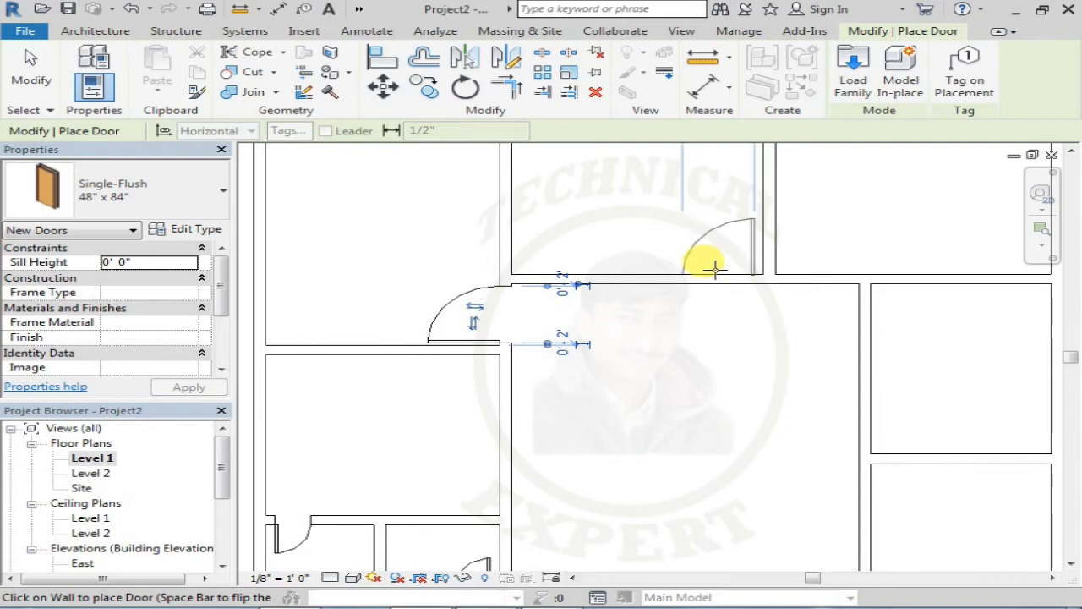
{"action": "left_click", "coordinate": [719, 268]}
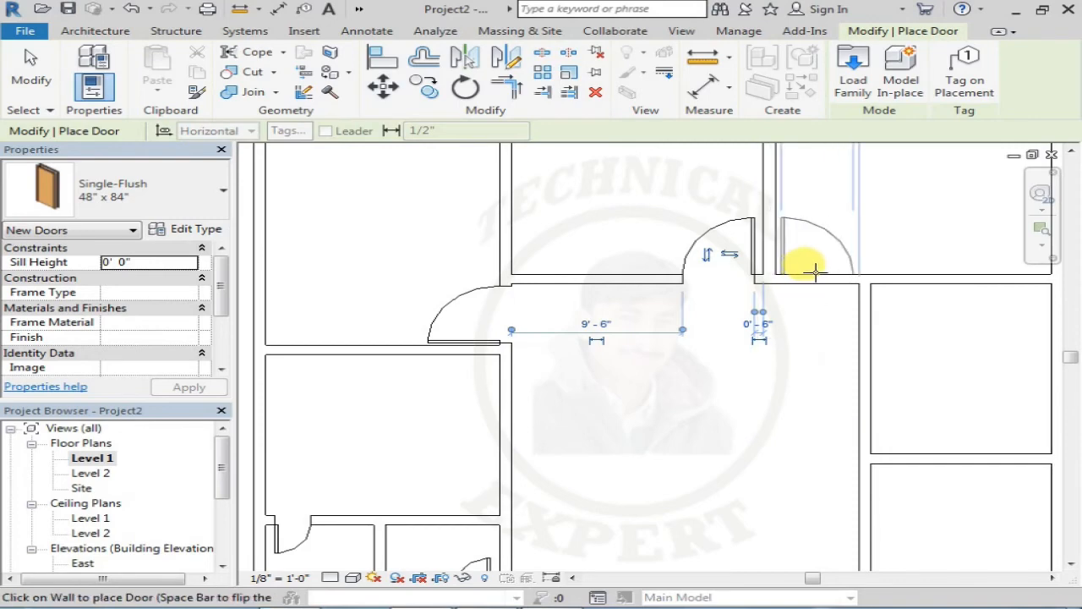
{"action": "left_click", "coordinate": [813, 269]}
Step: Place 48" x 84" doors opening inward near the upper ends of the drawing room's right wall and the kitchen's and dining room's left walls
{"action": "middle_click_drag", "start_coordinate": [765, 370], "coordinate": [893, 318]}
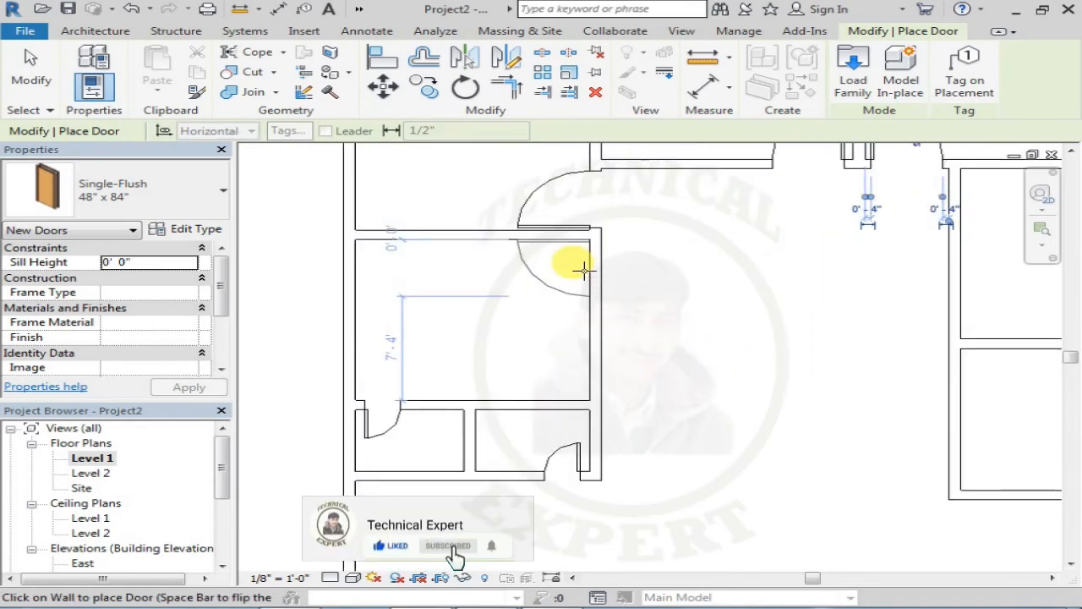
{"action": "left_click", "coordinate": [583, 278]}
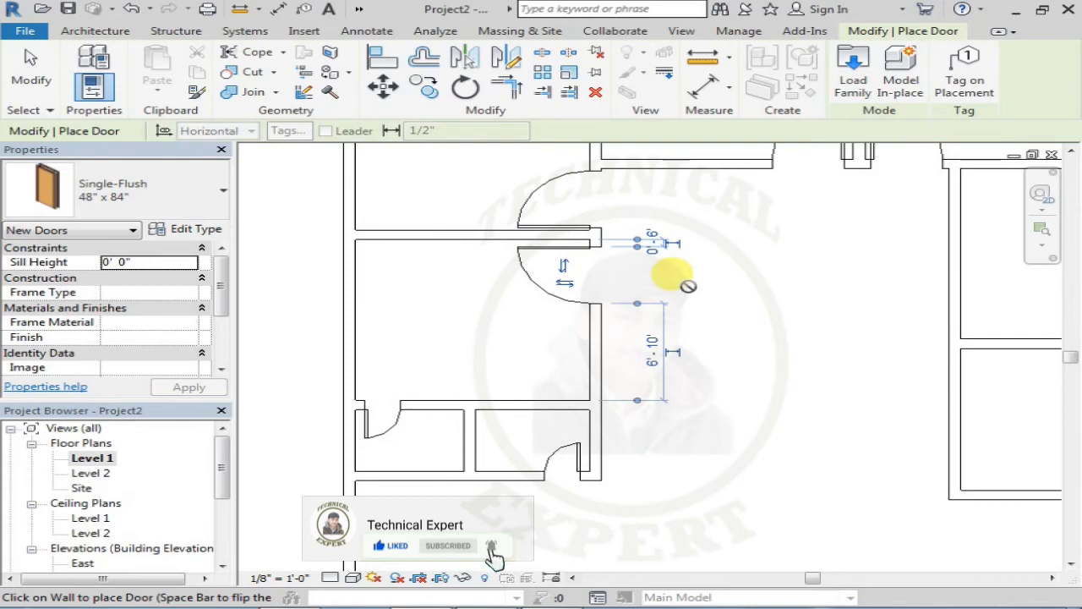
{"action": "scroll", "coordinate": [689, 321], "scroll_direction": "down", "scroll_amount": 2}
{"action": "middle_click_drag", "start_coordinate": [744, 314], "coordinate": [544, 352]}
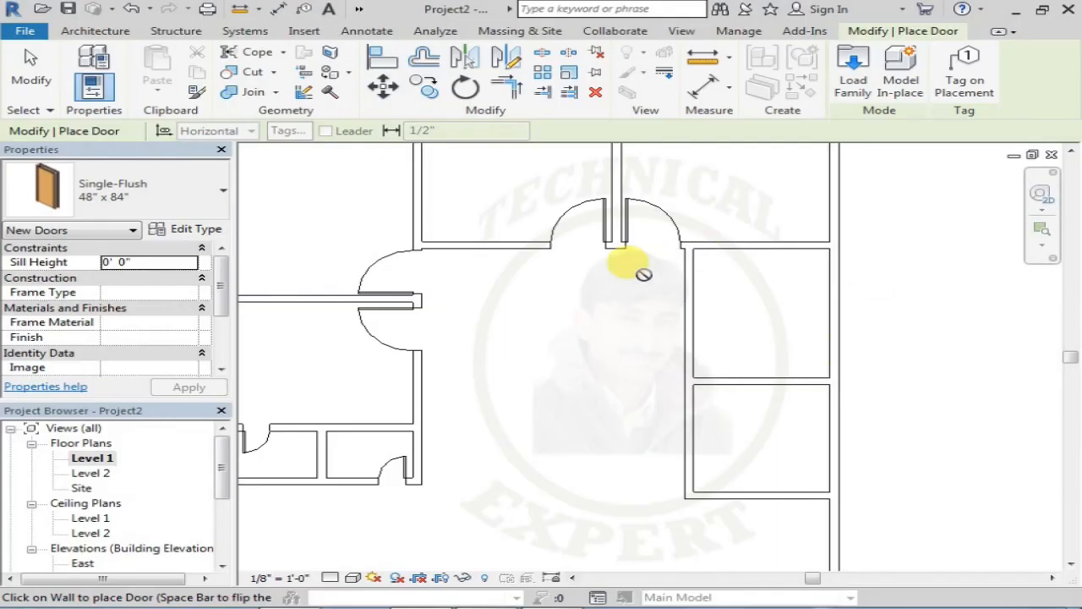
{"action": "left_click", "coordinate": [699, 272]}
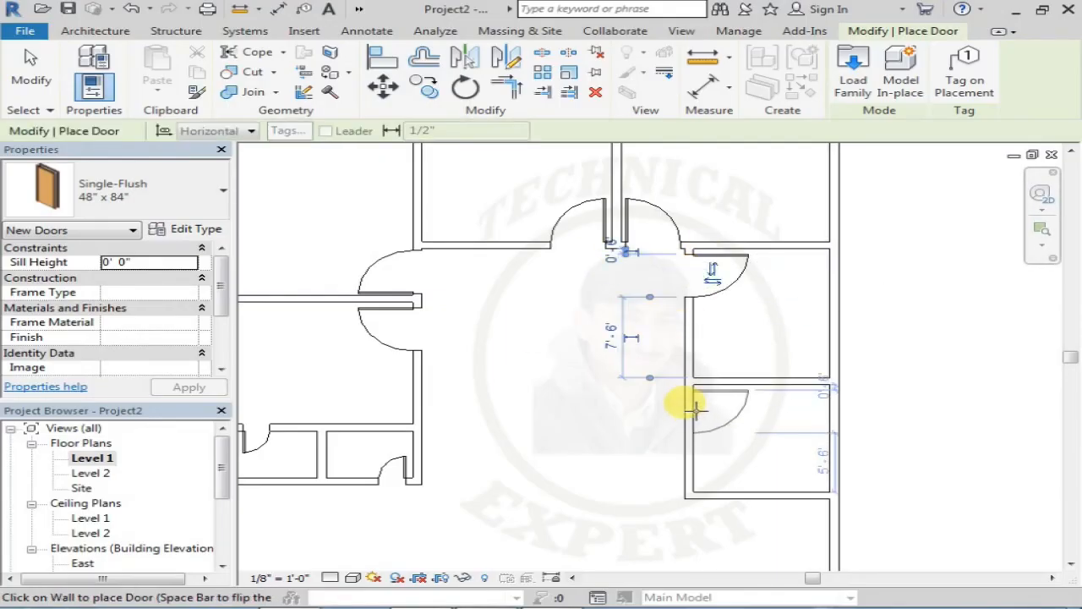
{"action": "left_click", "coordinate": [695, 410]}
Step: Shorten the upper-left bathroom's lower wall to end at the bathroom's right wall, opening the small passage to the bedroom
{"action": "middle_click_drag", "start_coordinate": [485, 370], "coordinate": [617, 273]}
{"action": "scroll", "coordinate": [617, 272], "scroll_direction": "down", "scroll_amount": 1}
{"action": "middle_click_drag", "start_coordinate": [633, 363], "coordinate": [625, 484]}
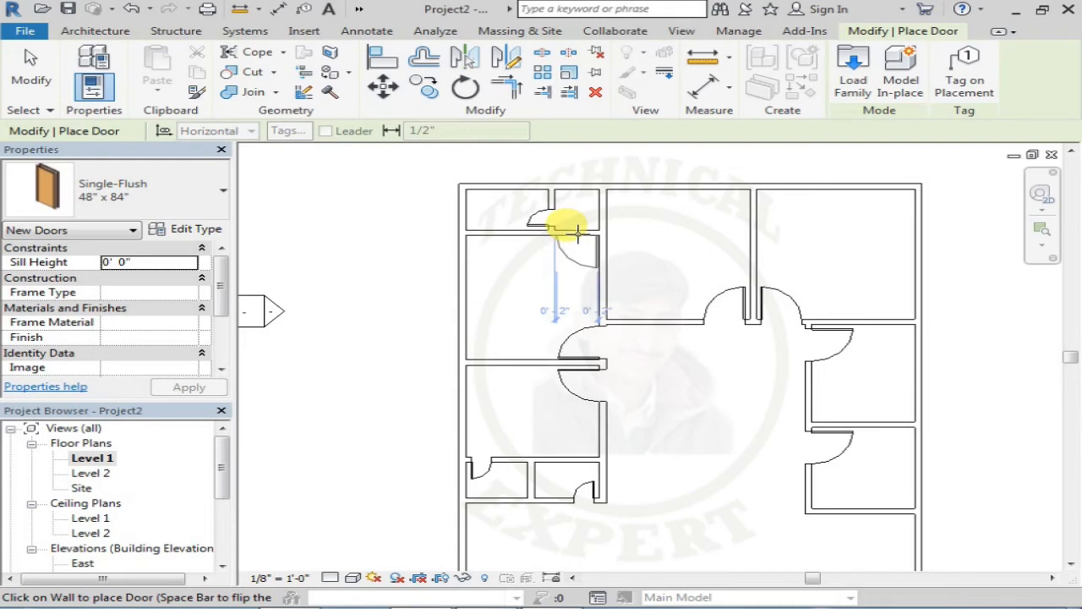
{"action": "key", "text": "Escape"}
{"action": "key", "text": "Escape"}
{"action": "scroll", "coordinate": [575, 241], "scroll_direction": "up", "scroll_amount": 1}
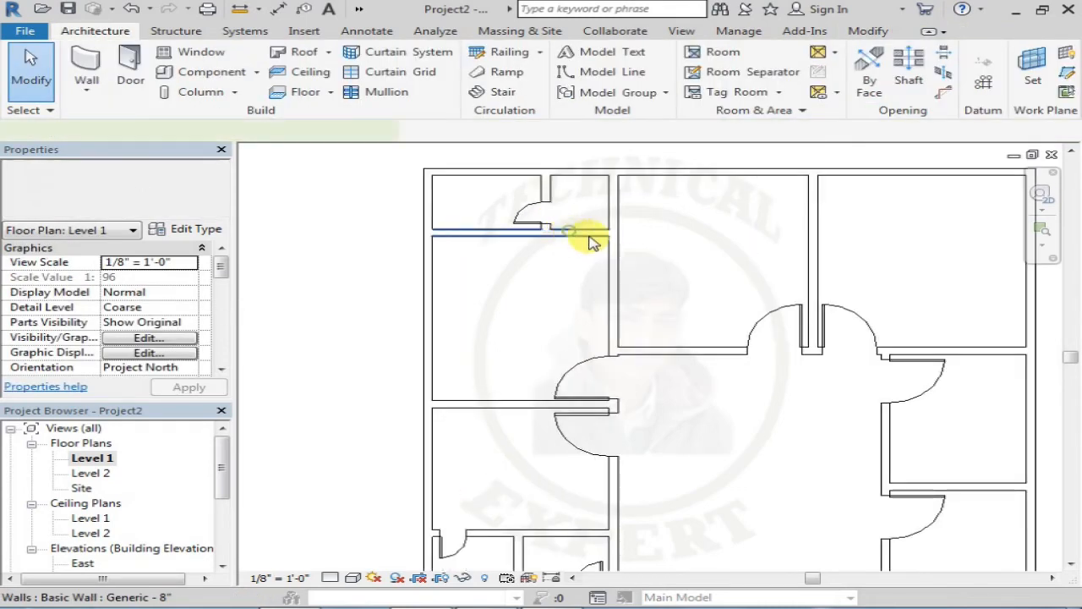
{"action": "left_click", "coordinate": [587, 232]}
{"action": "left_click_drag", "start_coordinate": [616, 237], "coordinate": [537, 218]}
{"action": "left_click", "coordinate": [587, 233]}
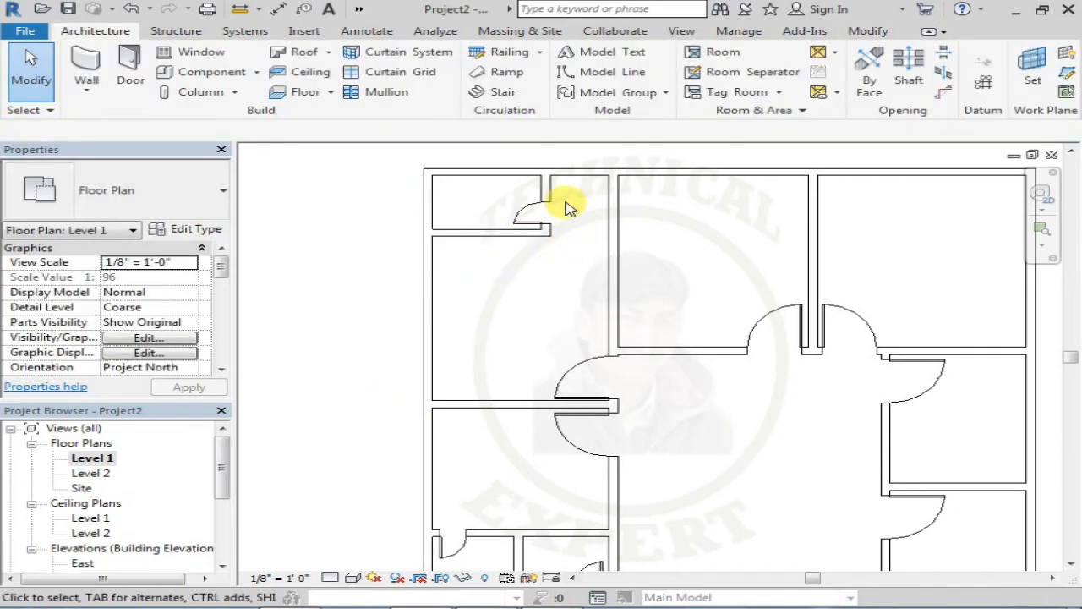
Step: Examine the window locations and the window size legend in the AutoCAD house plan, and return to the Revit floor plan
{"action": "middle_click_drag", "start_coordinate": [563, 316], "coordinate": [515, 293]}
{"action": "scroll", "coordinate": [525, 338], "scroll_direction": "down", "scroll_amount": 1}
{"action": "middle_click_drag", "start_coordinate": [527, 338], "coordinate": [561, 411]}
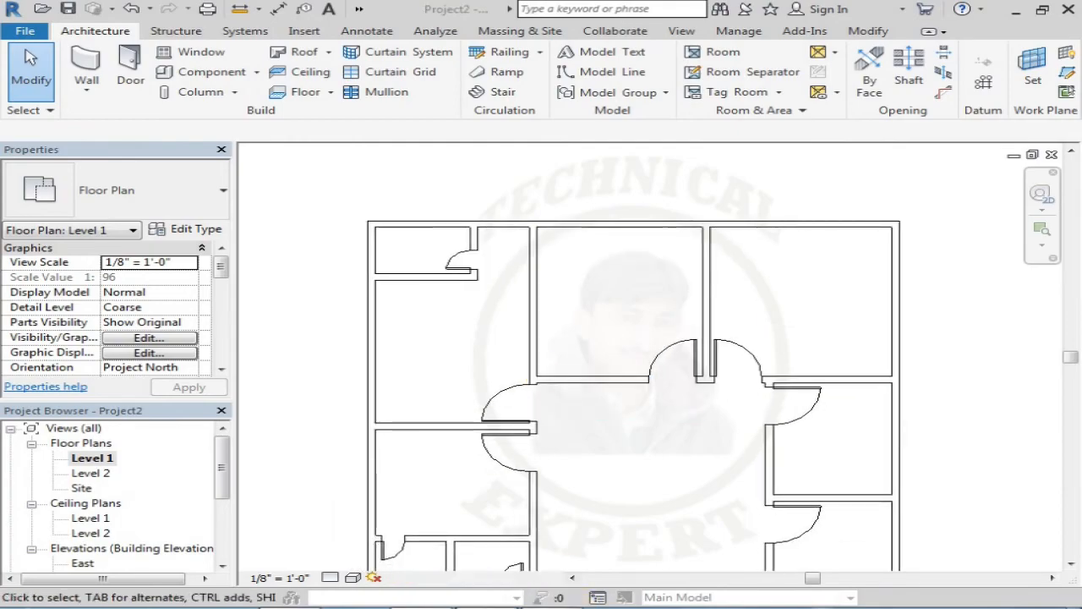
{"action": "key", "text": "alt+Tab"}
{"action": "middle_click_drag", "start_coordinate": [448, 275], "coordinate": [451, 394]}
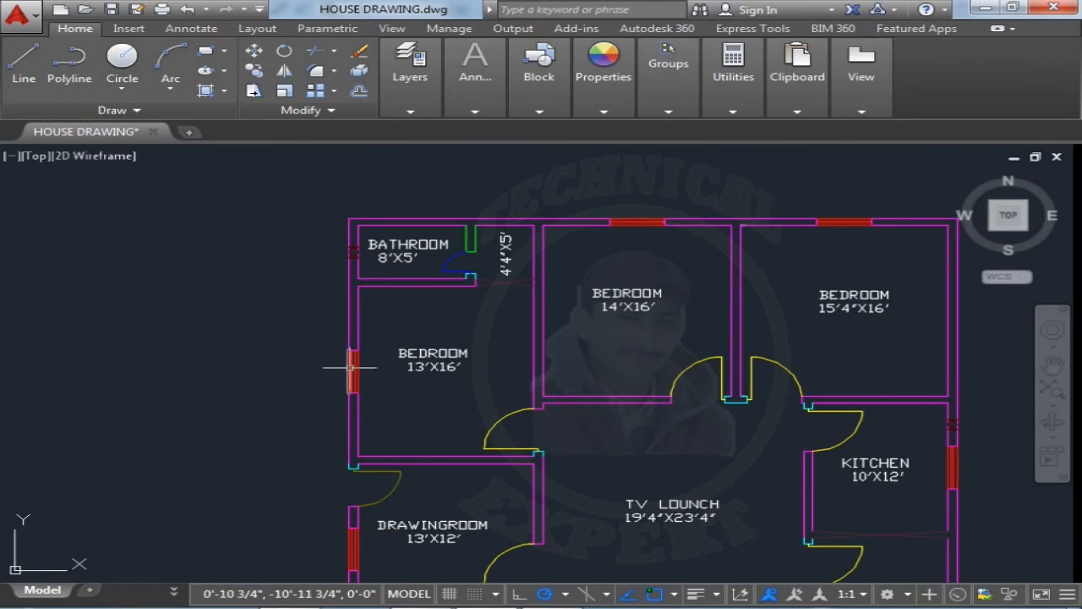
{"action": "middle_click_drag", "start_coordinate": [362, 551], "coordinate": [377, 428]}
{"action": "middle_click_drag", "start_coordinate": [406, 562], "coordinate": [406, 428]}
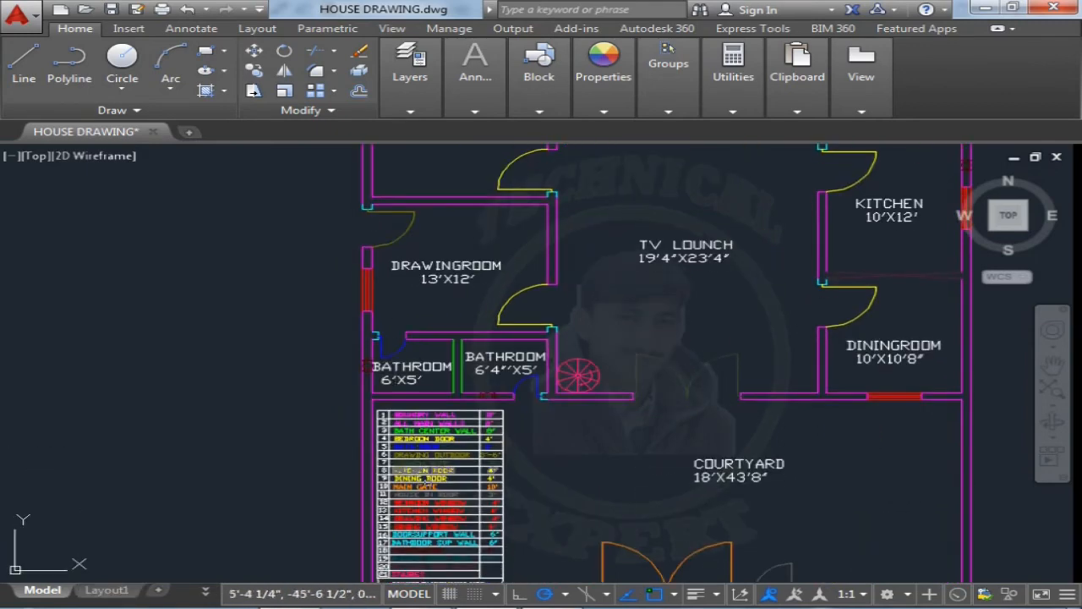
{"action": "scroll", "coordinate": [438, 503], "scroll_direction": "up", "scroll_amount": 4}
{"action": "middle_click_drag", "start_coordinate": [439, 503], "coordinate": [439, 463]}
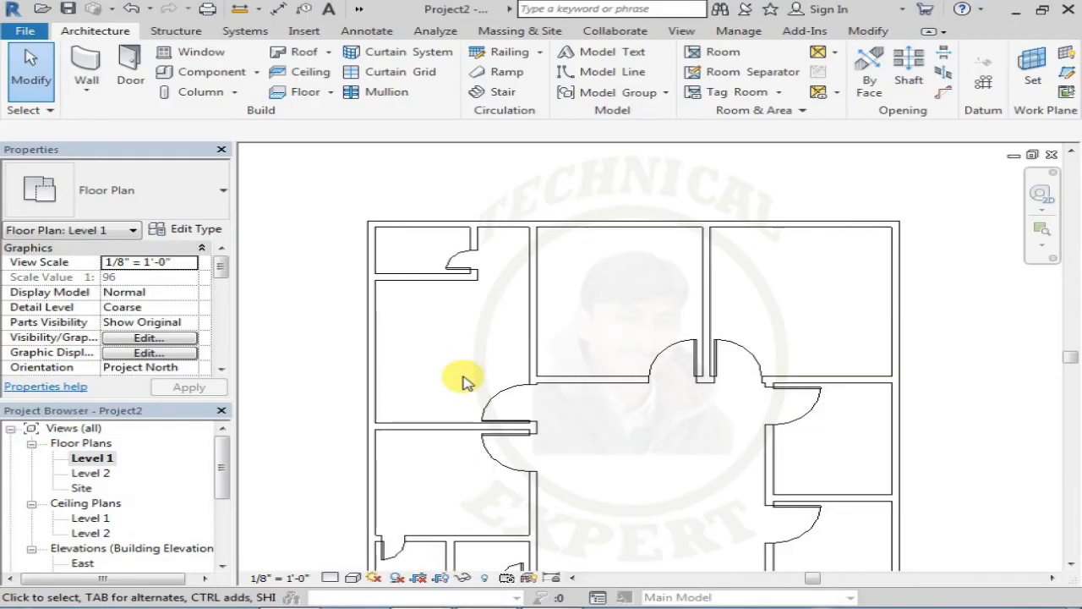
Step: Start placing a window and choose the Window-Casement-Double 48" x 60" type
{"action": "left_click", "coordinate": [201, 58]}
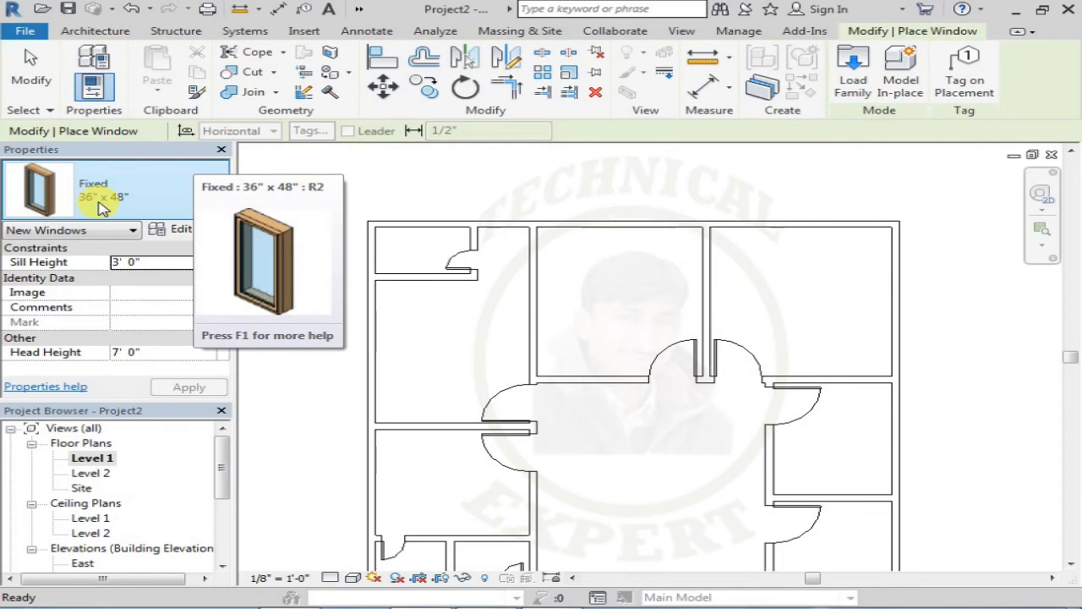
{"action": "left_click", "coordinate": [176, 230]}
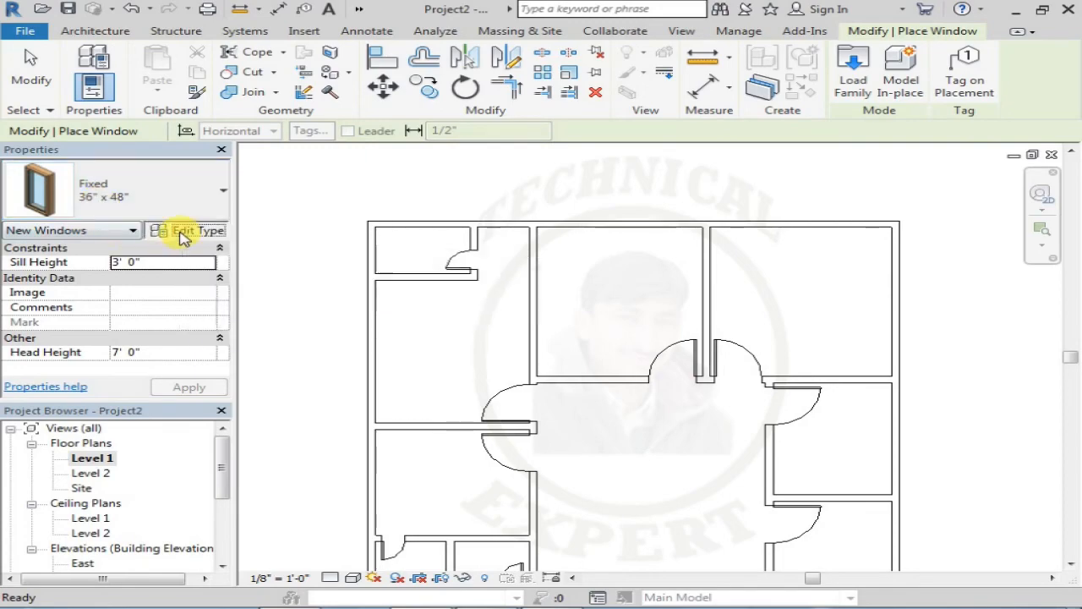
{"action": "left_click", "coordinate": [1050, 36]}
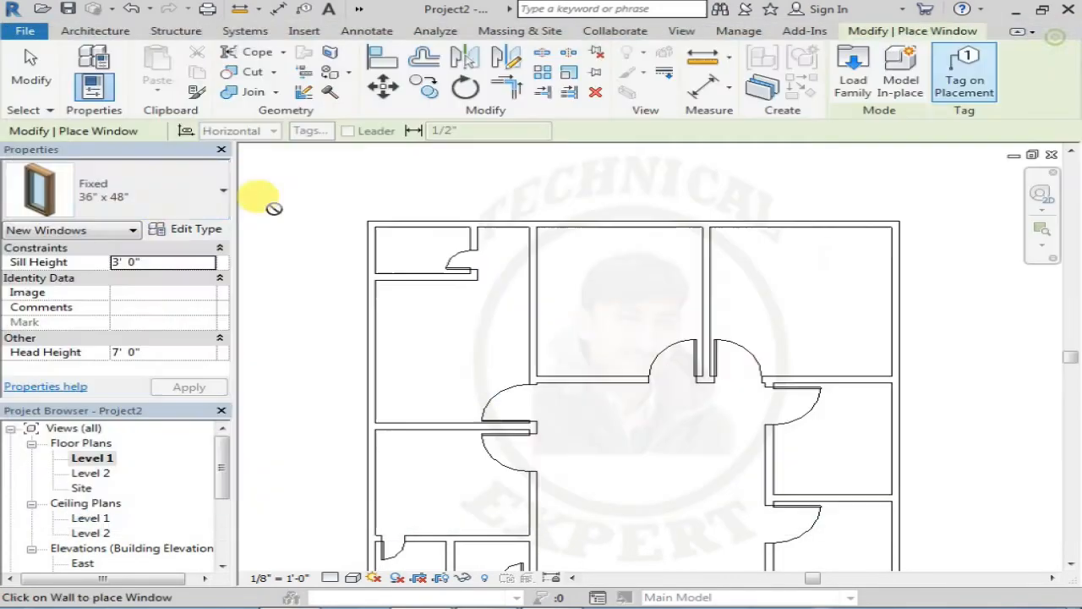
{"action": "left_click", "coordinate": [211, 205]}
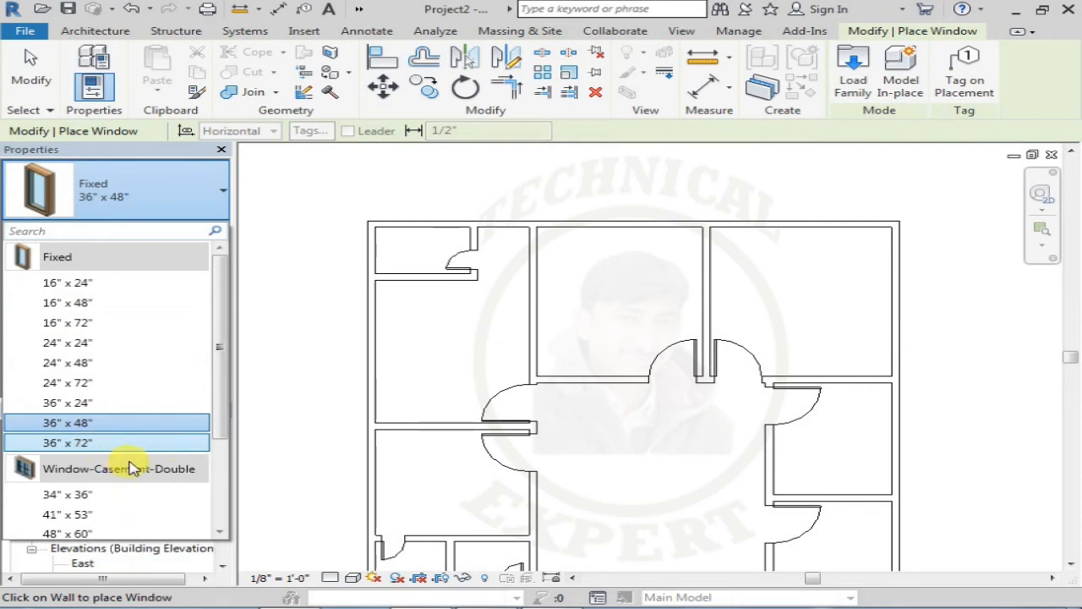
{"action": "left_click_drag", "start_coordinate": [223, 425], "coordinate": [222, 446]}
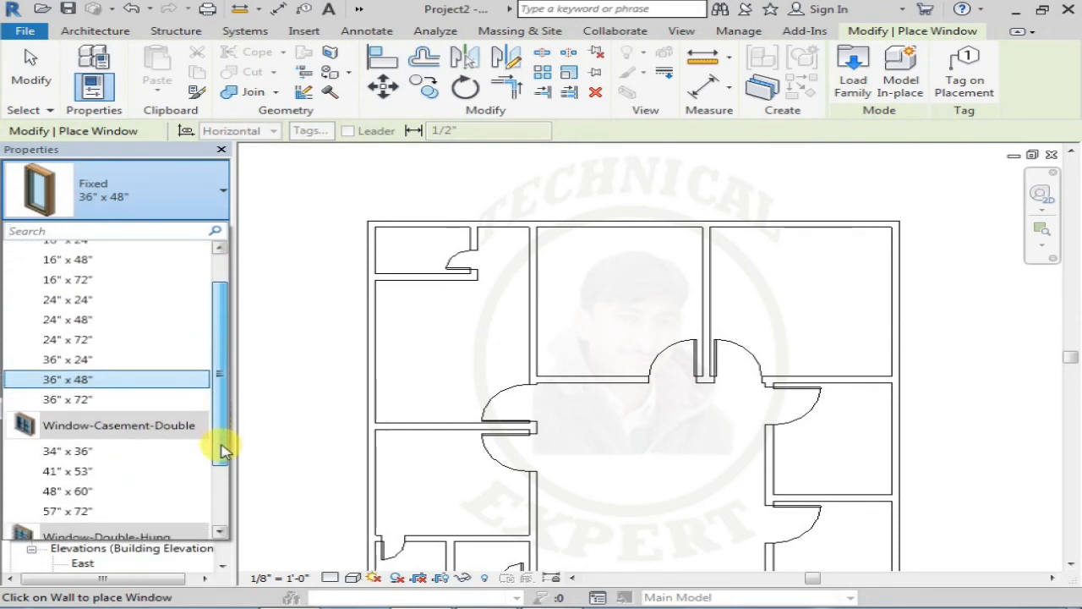
{"action": "mouse_move", "coordinate": [71, 504]}
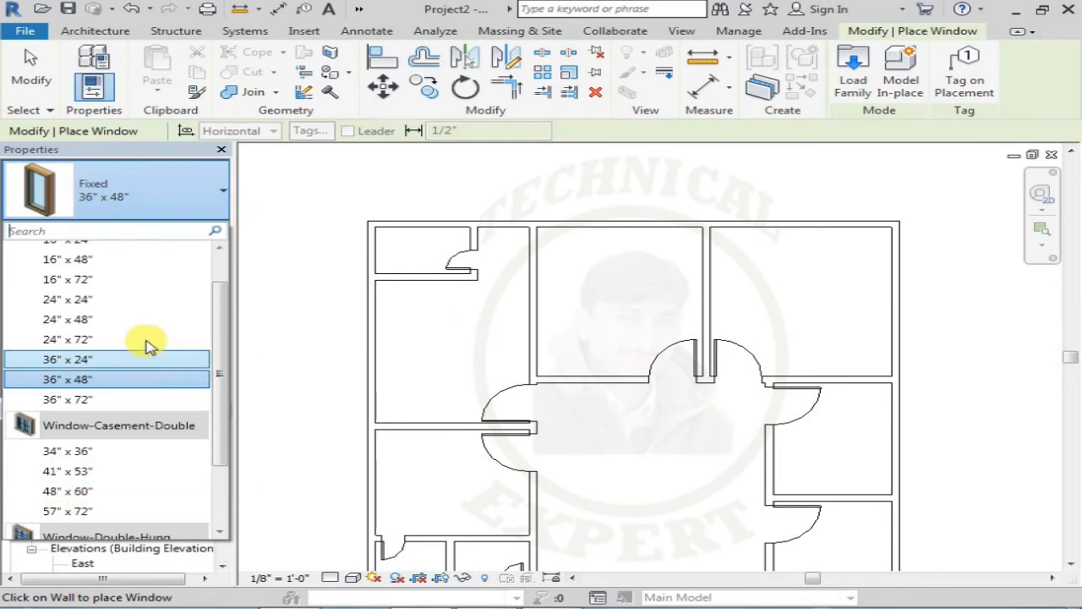
{"action": "left_click_drag", "start_coordinate": [224, 386], "coordinate": [234, 358]}
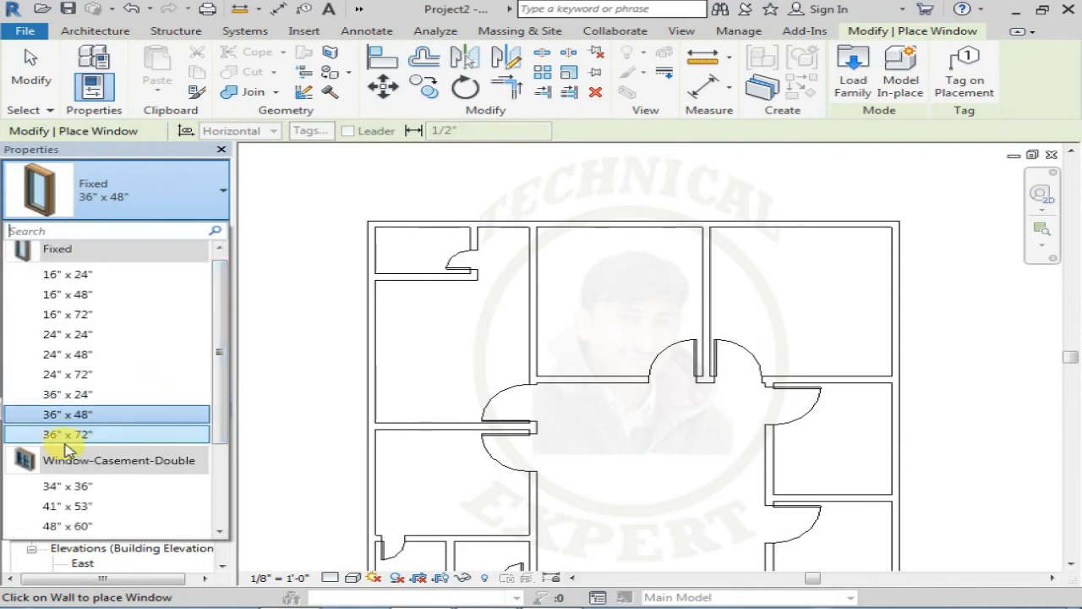
{"action": "mouse_move", "coordinate": [116, 423]}
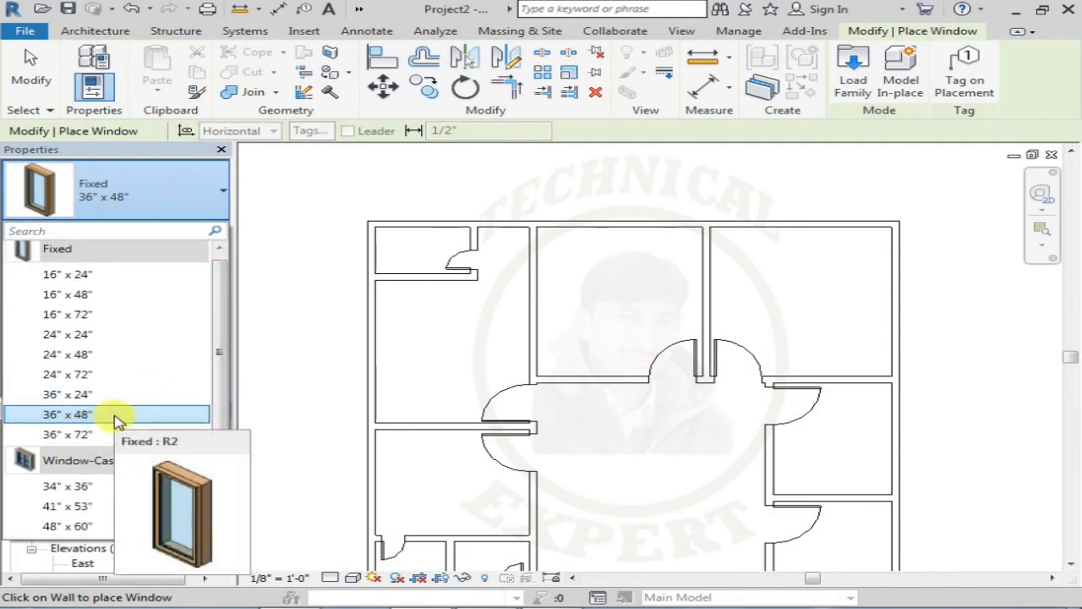
{"action": "left_click", "coordinate": [71, 528]}
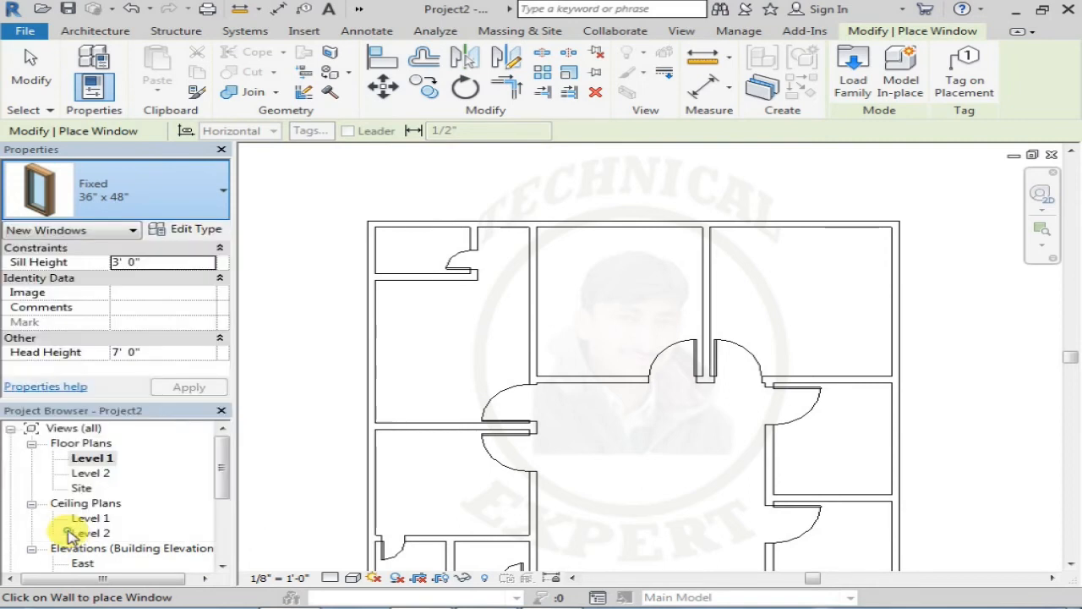
Step: Duplicate the Window-Casement-Double 48" x 60" type under the name 48" x 48"
{"action": "left_click", "coordinate": [190, 229]}
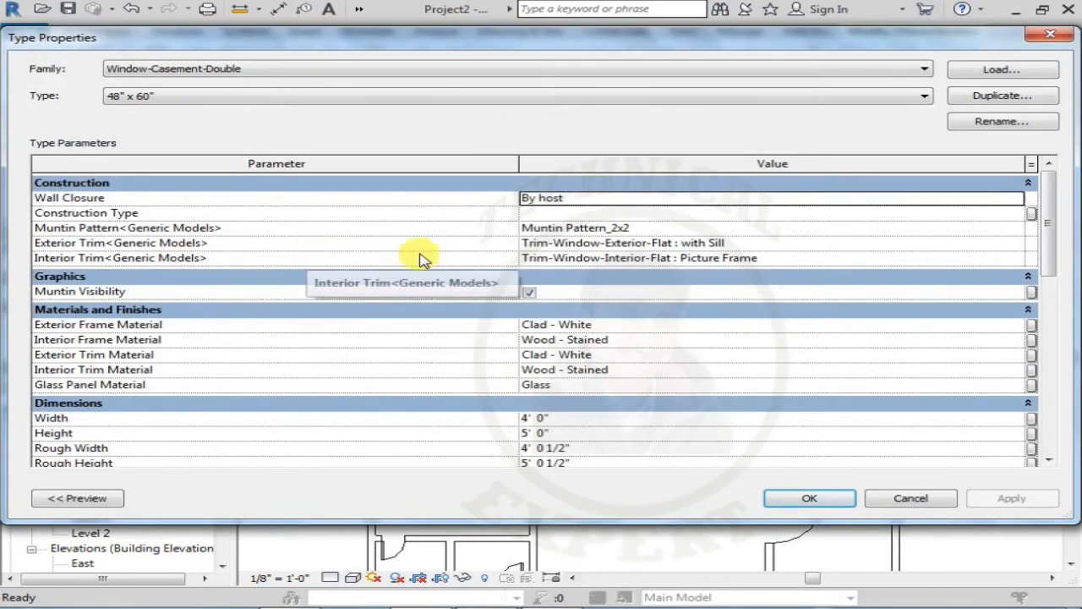
{"action": "left_click", "coordinate": [998, 97]}
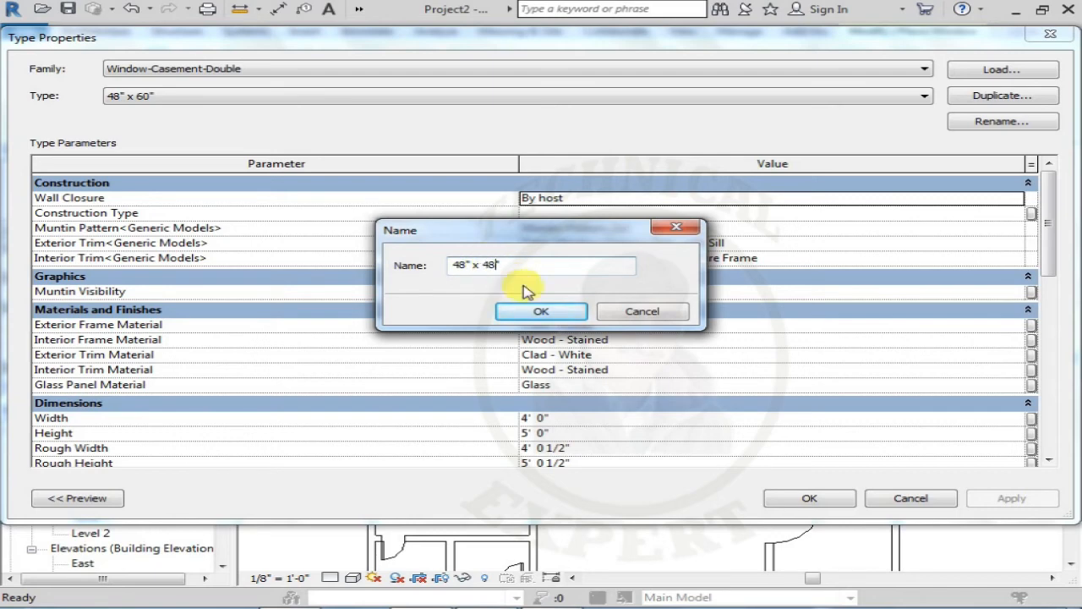
{"action": "left_click", "coordinate": [562, 312]}
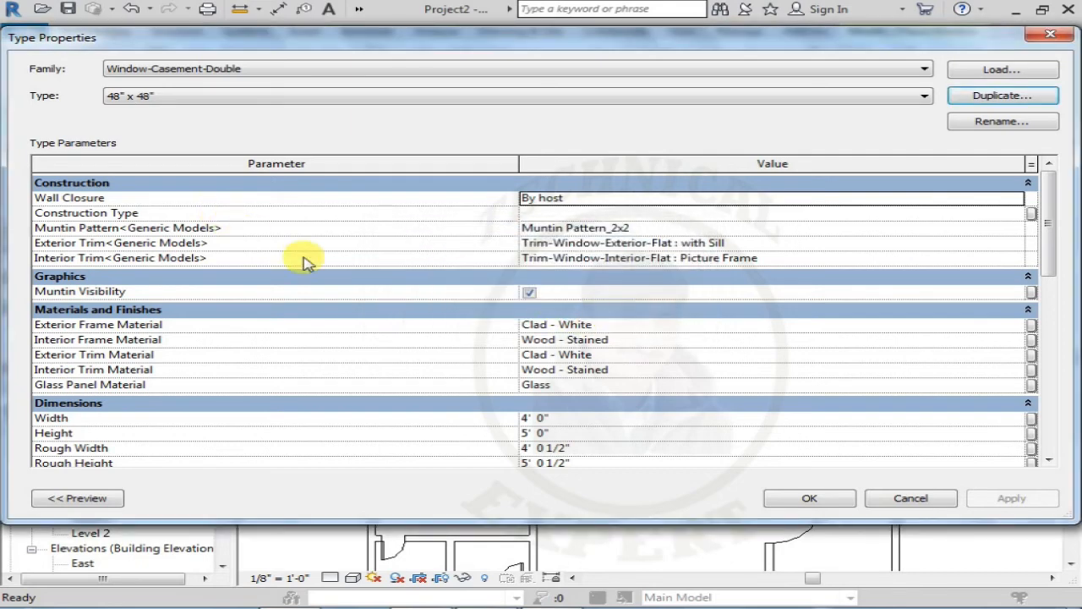
Step: Set the 48" x 48" window type's rough width and rough height to 4' 0" each
{"action": "left_click_drag", "start_coordinate": [1043, 248], "coordinate": [1055, 311]}
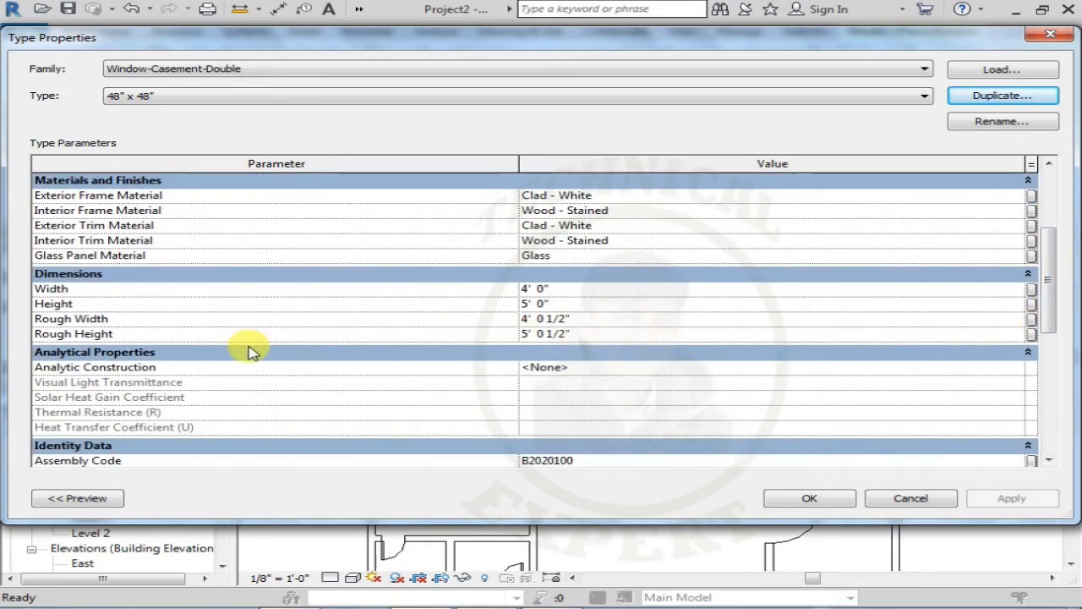
{"action": "left_click", "coordinate": [576, 321]}
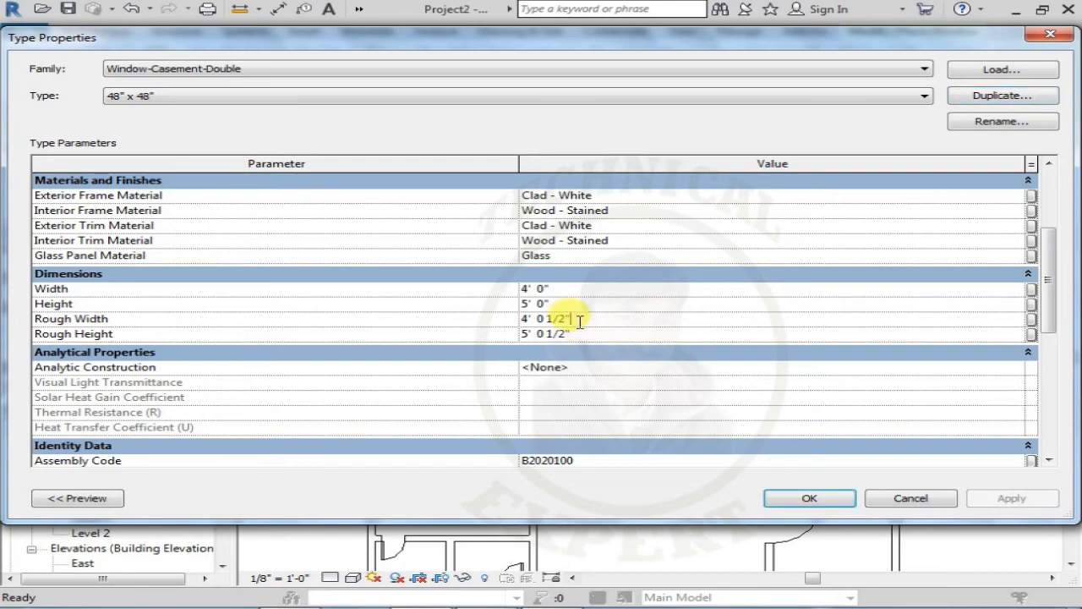
{"action": "key", "text": "BackSpace"}
{"action": "key", "text": "BackSpace"}
{"action": "key", "text": "BackSpace"}
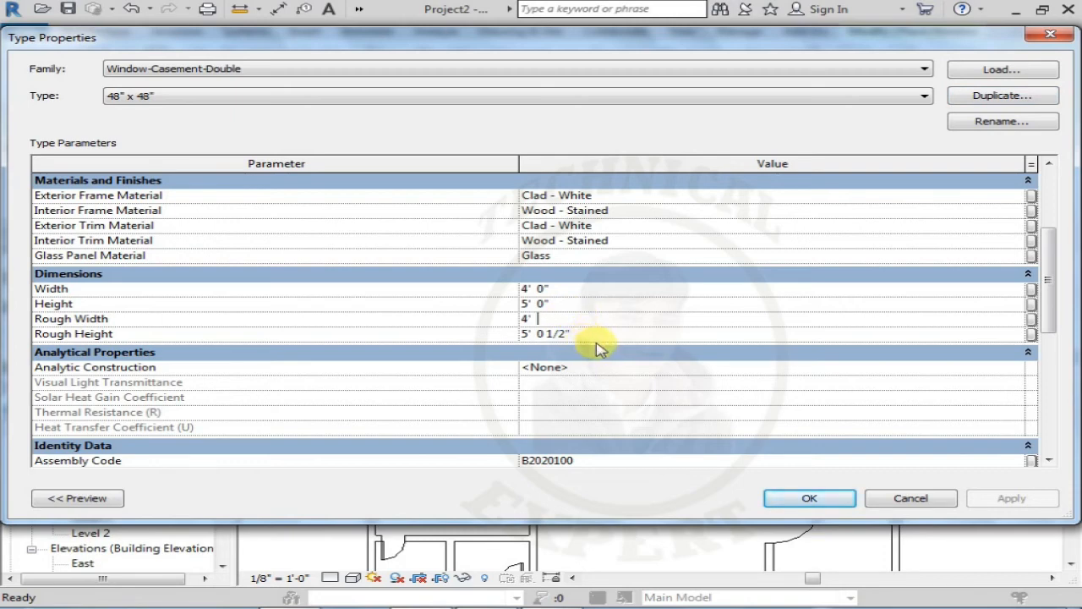
{"action": "left_click", "coordinate": [584, 336]}
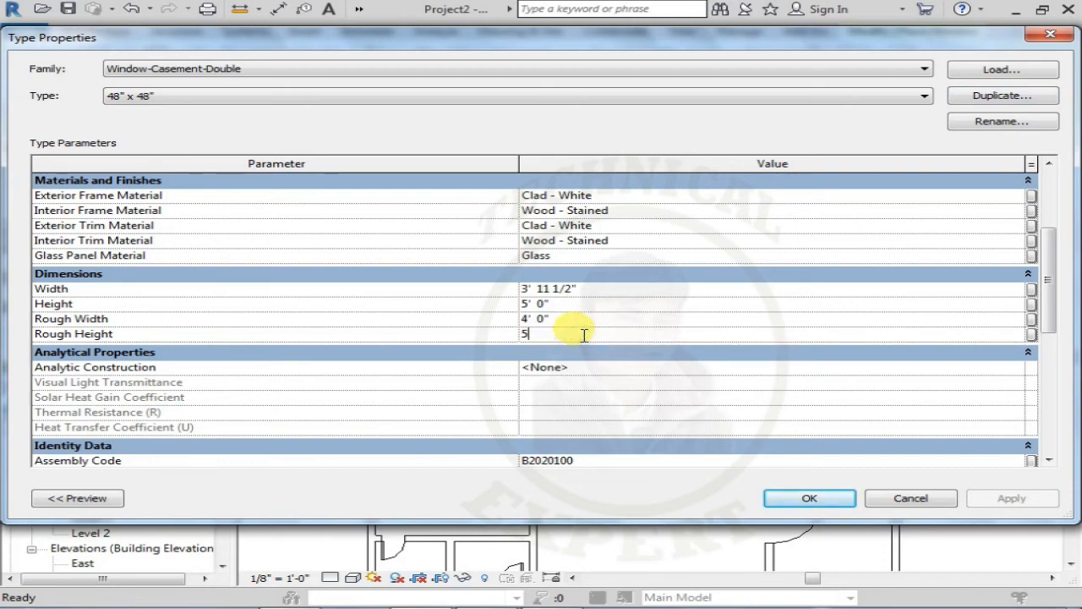
{"action": "left_click", "coordinate": [580, 366]}
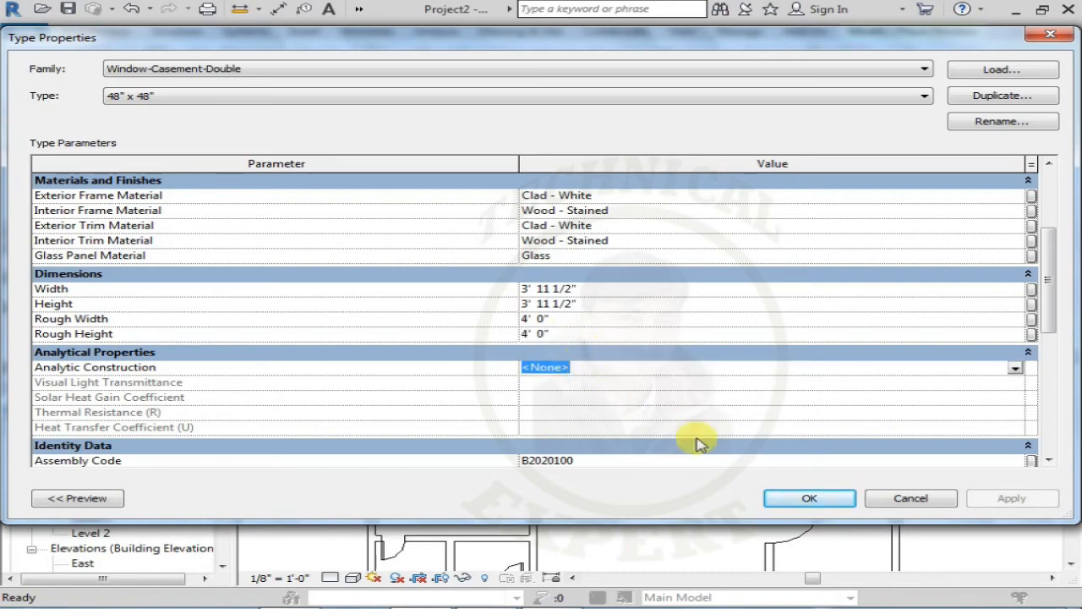
{"action": "left_click", "coordinate": [812, 499]}
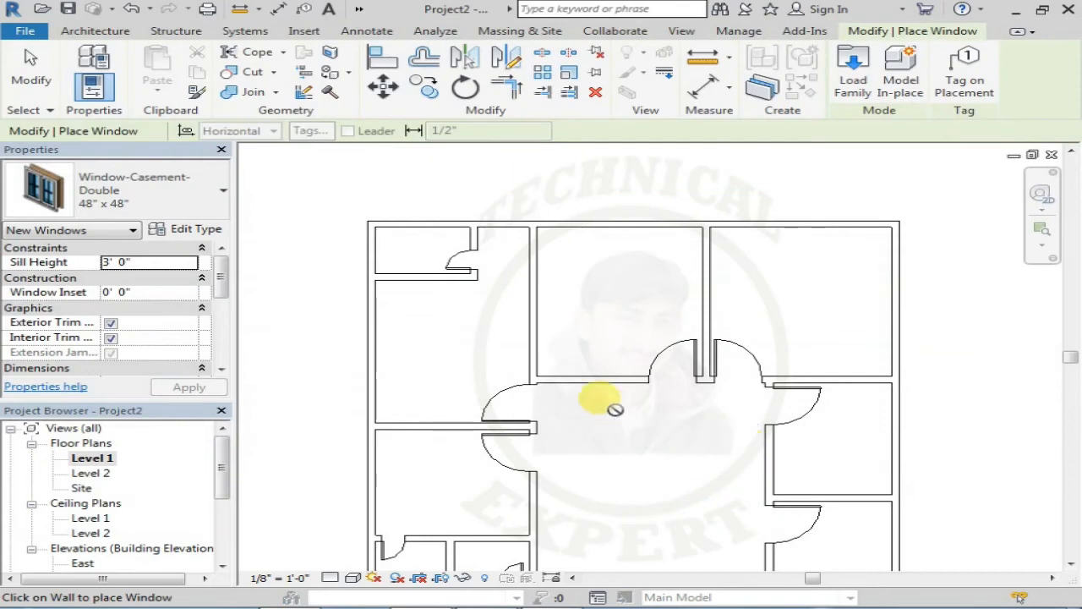
Step: Place a 48" x 48" casement window centred in the left bedroom's outer wall, about 5' 8 1/4" from the walls above and below
{"action": "middle_click_drag", "start_coordinate": [391, 362], "coordinate": [476, 299]}
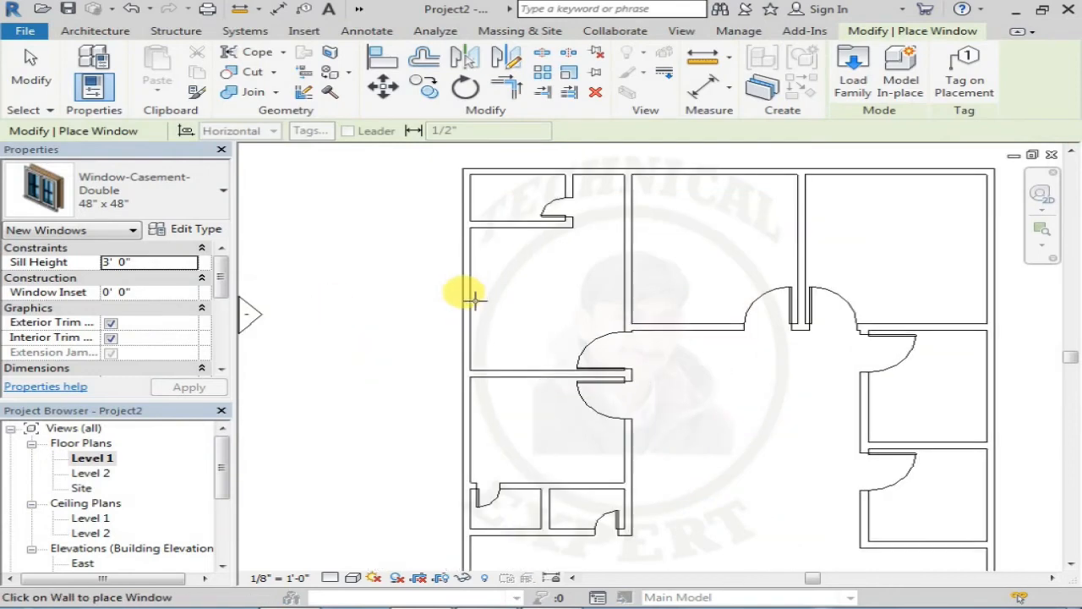
{"action": "scroll", "coordinate": [477, 300], "scroll_direction": "up", "scroll_amount": 1}
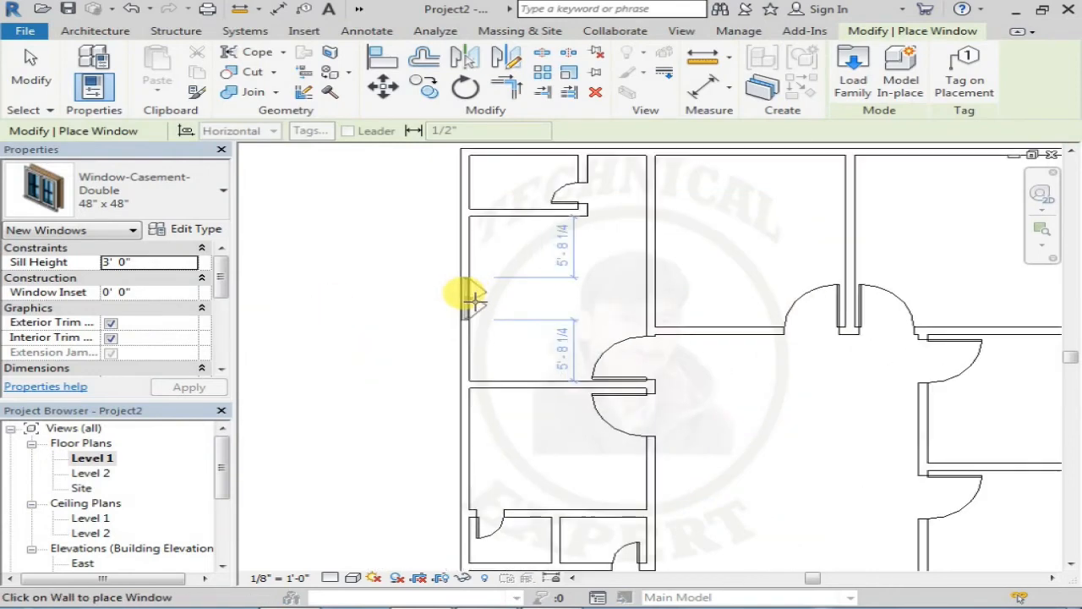
{"action": "scroll", "coordinate": [475, 297], "scroll_direction": "up", "scroll_amount": 1}
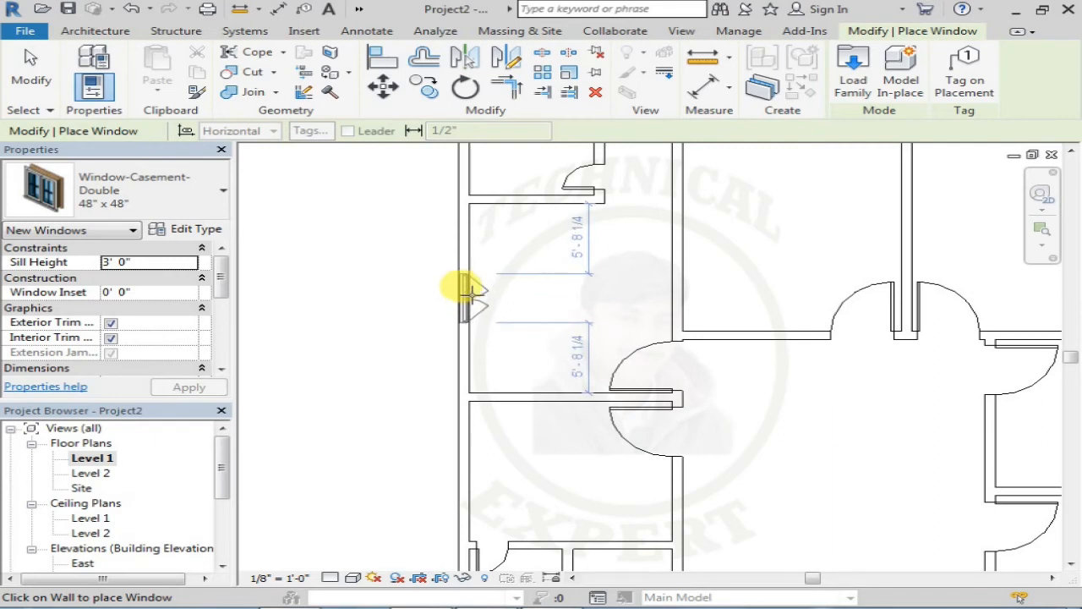
{"action": "left_click", "coordinate": [471, 292]}
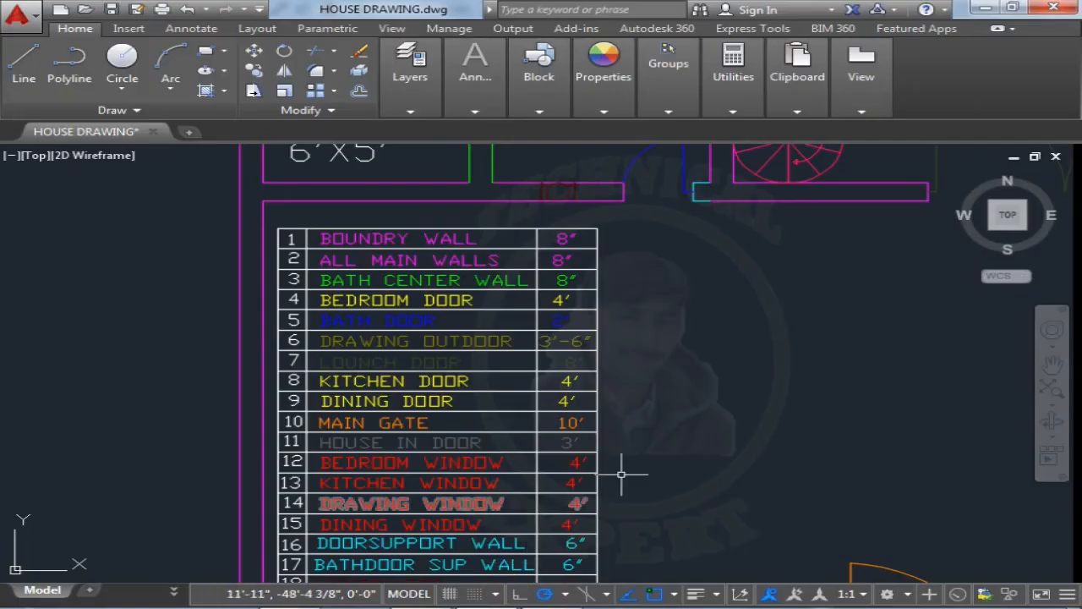
Step: Place 48" x 48" casement windows centred in the outer walls of the two upper bedrooms, about 5' 0 1/4" and 5' 8 1/4" from their side walls
{"action": "scroll", "coordinate": [623, 551], "scroll_direction": "down", "scroll_amount": 5}
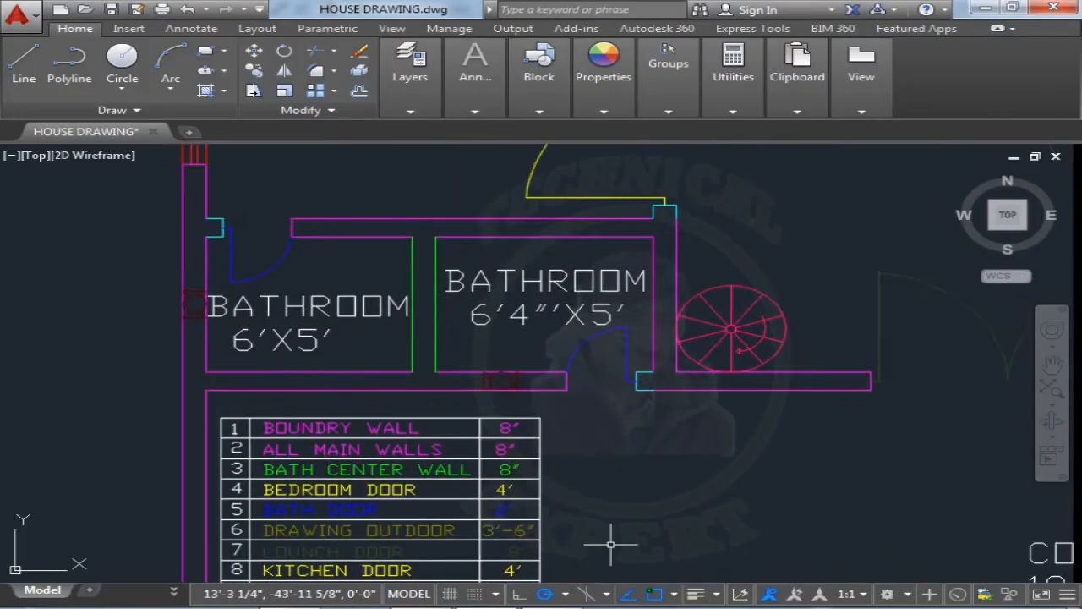
{"action": "scroll", "coordinate": [580, 309], "scroll_direction": "up", "scroll_amount": 4}
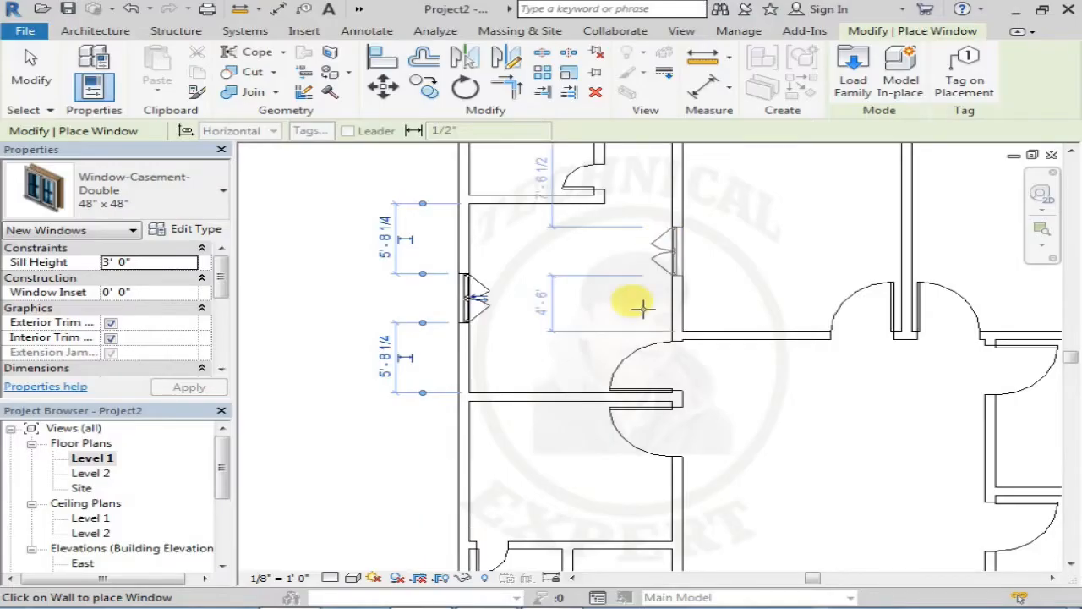
{"action": "scroll", "coordinate": [609, 338], "scroll_direction": "down", "scroll_amount": 3}
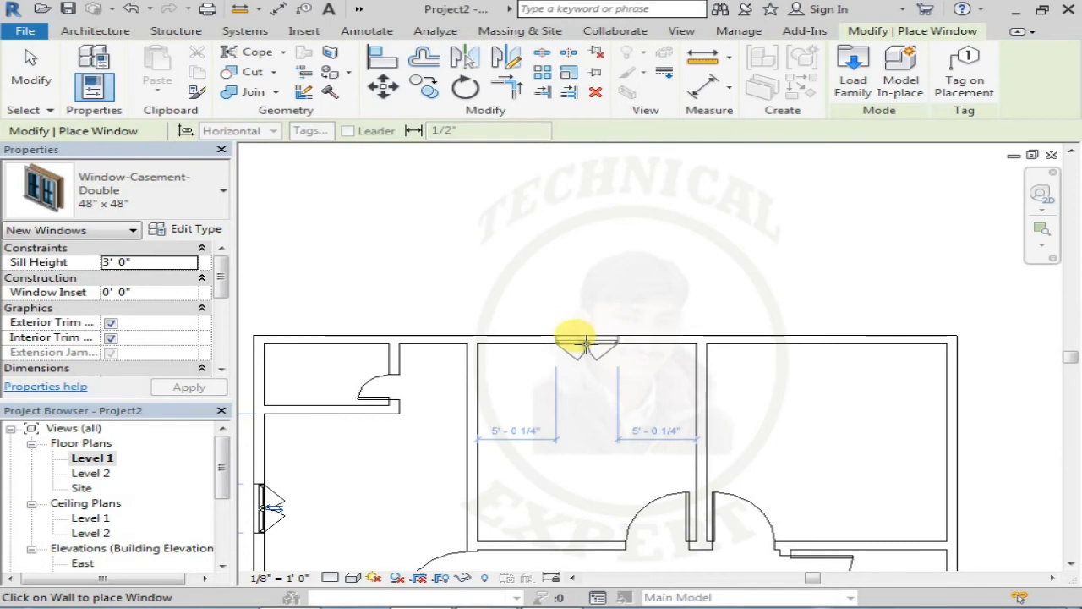
{"action": "left_click", "coordinate": [586, 340]}
{"action": "left_click", "coordinate": [830, 340]}
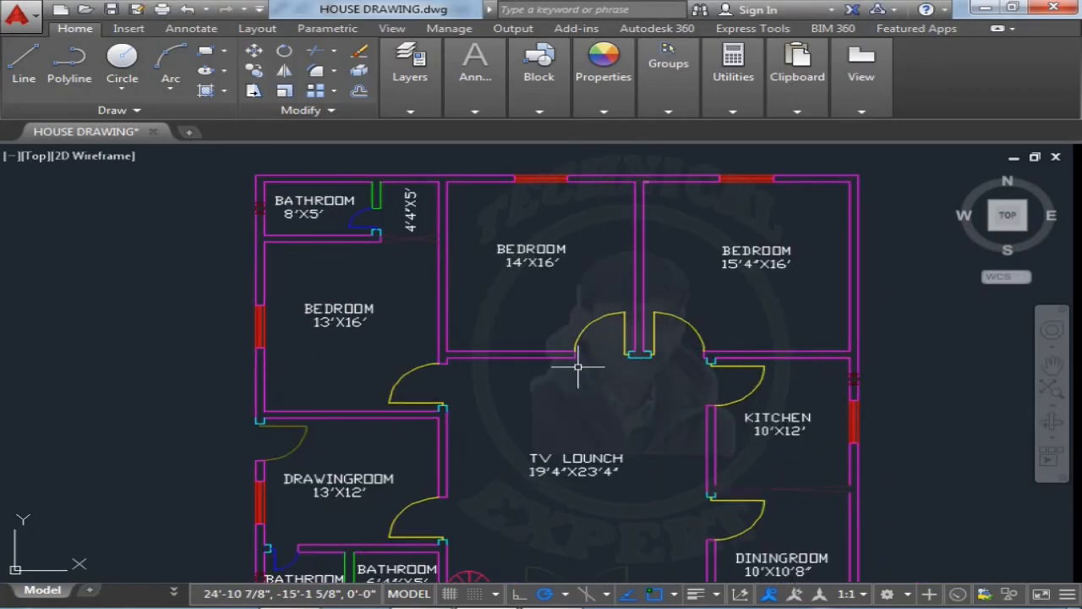
Step: Place 48" x 48" casement windows centred in the kitchen's outer wall and the dining room's lower wall, about 4' 0 1/4" and 3' 0 1/4" from adjoining walls
{"action": "middle_click_drag", "start_coordinate": [578, 366], "coordinate": [492, 269]}
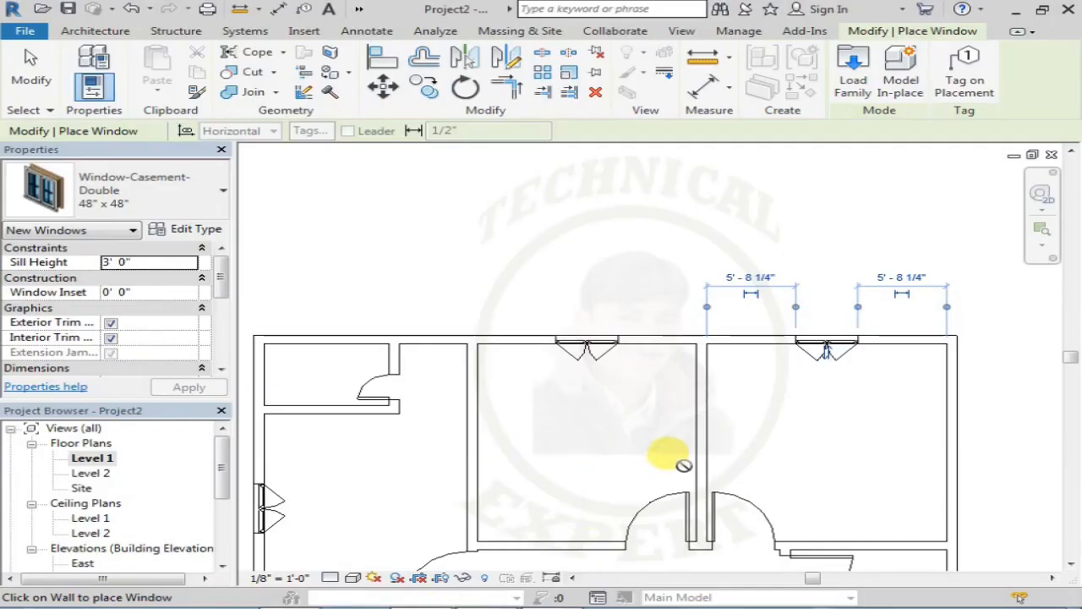
{"action": "middle_click_drag", "start_coordinate": [787, 569], "coordinate": [614, 404]}
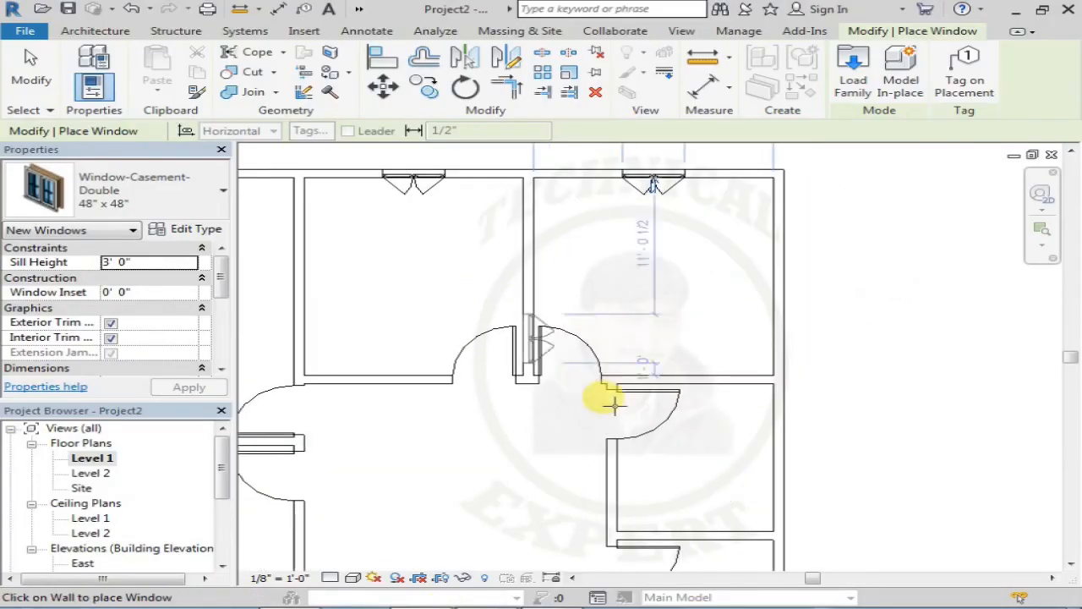
{"action": "scroll", "coordinate": [614, 405], "scroll_direction": "down", "scroll_amount": 1}
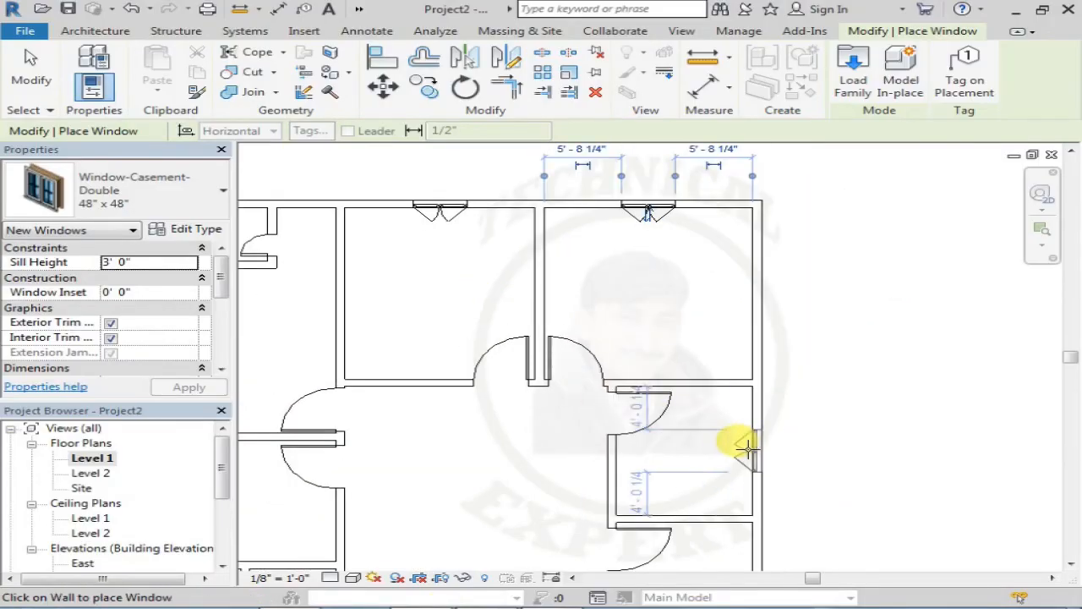
{"action": "left_click", "coordinate": [748, 449]}
{"action": "middle_click_drag", "start_coordinate": [692, 379], "coordinate": [625, 233]}
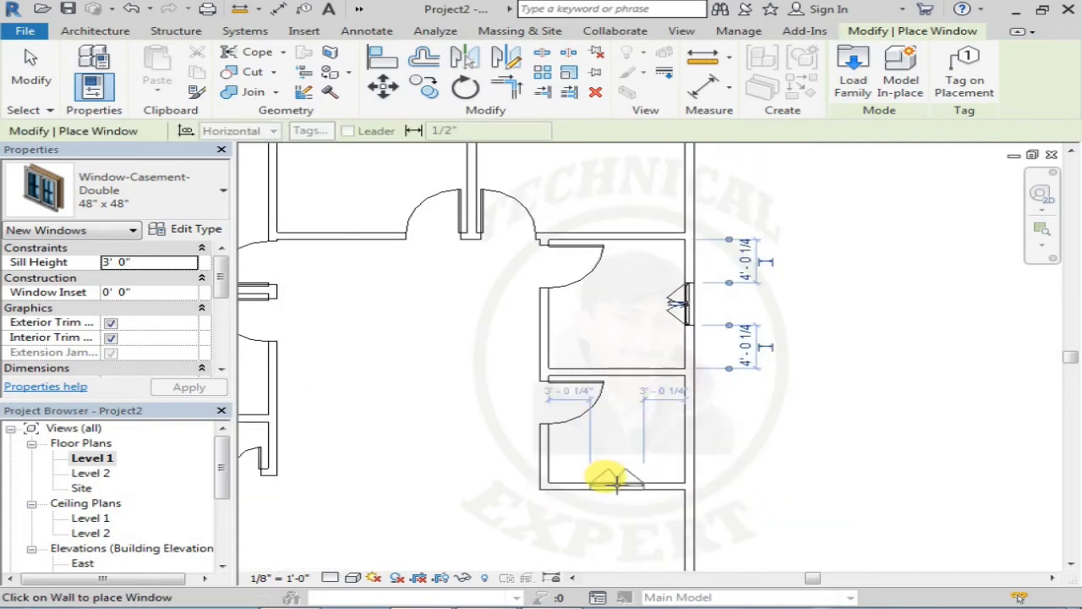
{"action": "scroll", "coordinate": [561, 496], "scroll_direction": "down", "scroll_amount": 2}
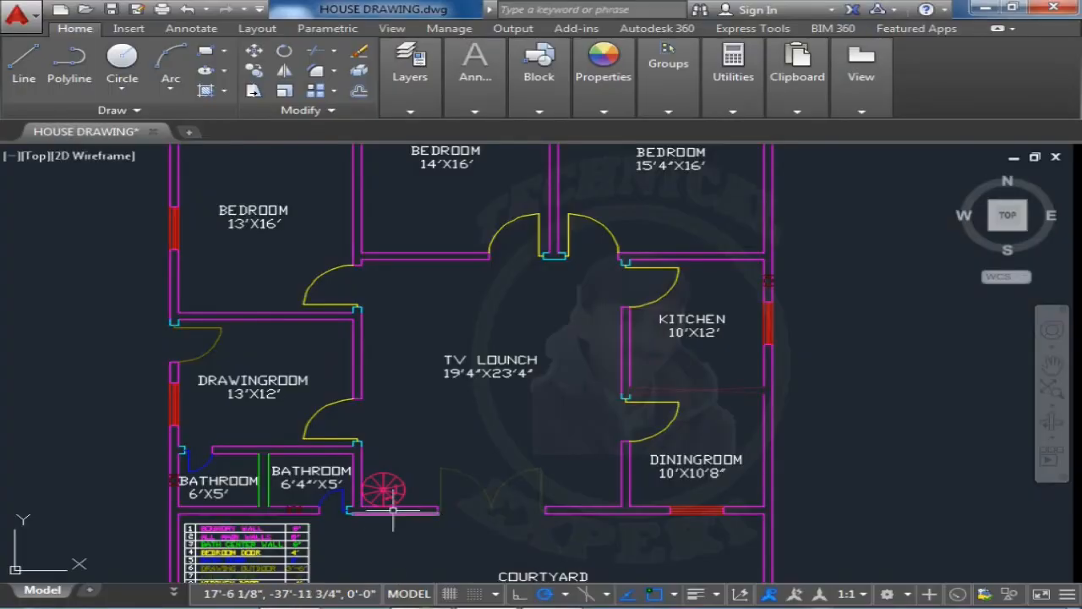
Step: Place a 48" x 48" casement window in the drawing room's outer wall, about 4' 10 1/2" from the wall above and 2' 6" from the wall below
{"action": "middle_click_drag", "start_coordinate": [392, 510], "coordinate": [530, 488]}
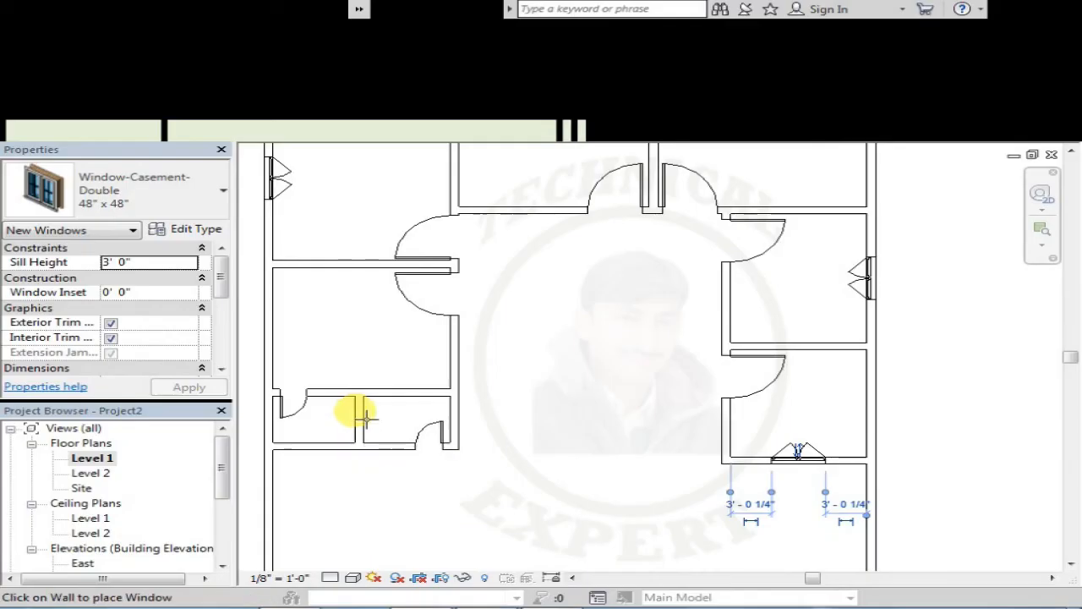
{"action": "scroll", "coordinate": [490, 445], "scroll_direction": "up", "scroll_amount": 2}
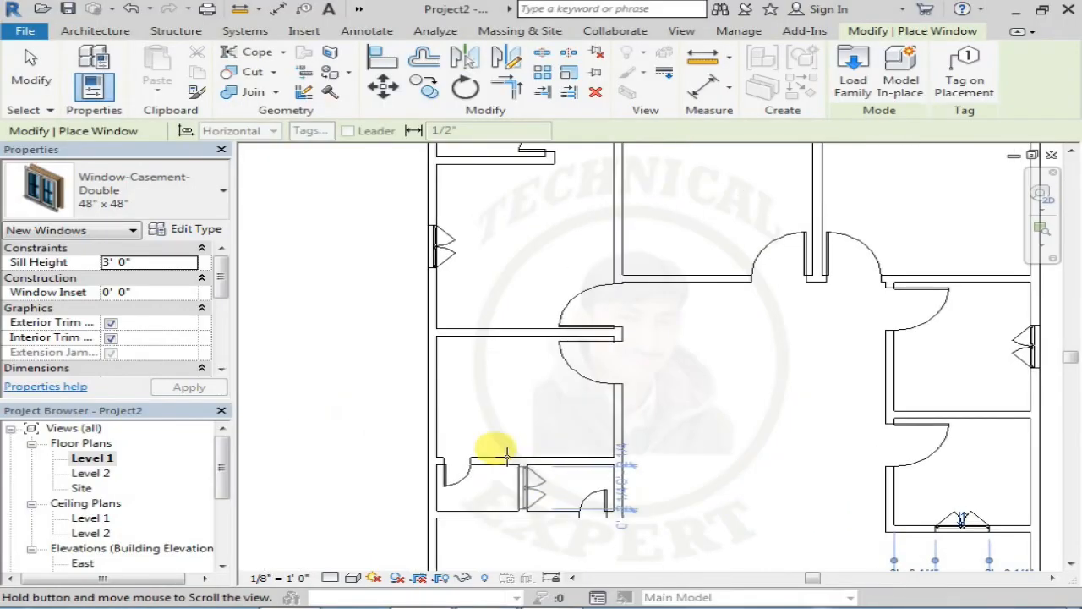
{"action": "left_click", "coordinate": [437, 406]}
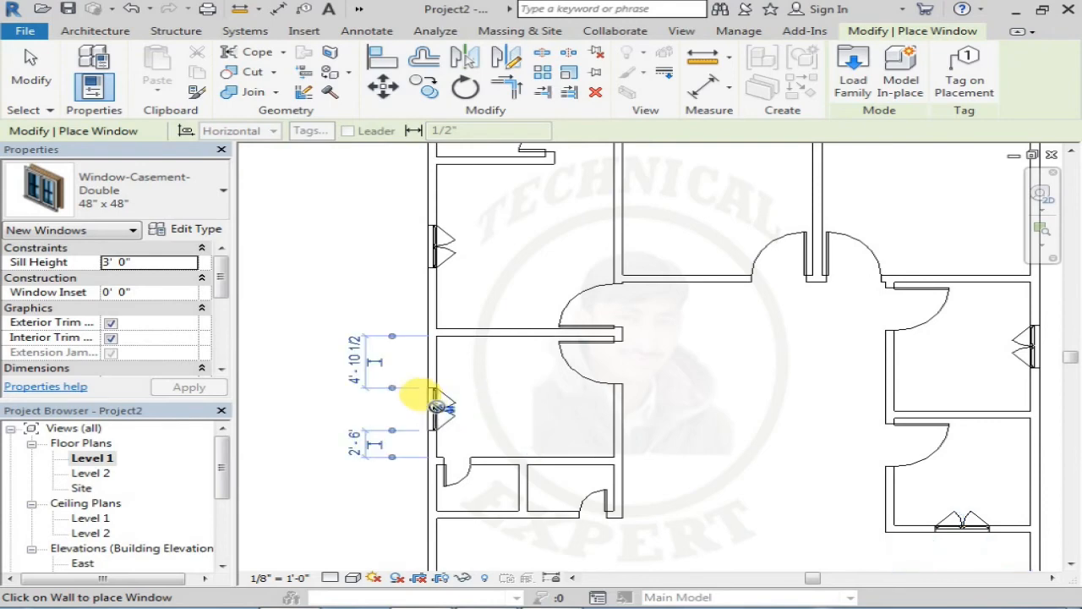
{"action": "scroll", "coordinate": [647, 444], "scroll_direction": "down", "scroll_amount": 1}
{"action": "middle_click_drag", "start_coordinate": [647, 444], "coordinate": [556, 398]}
{"action": "scroll", "coordinate": [550, 428], "scroll_direction": "down", "scroll_amount": 1}
{"action": "scroll", "coordinate": [555, 463], "scroll_direction": "up", "scroll_amount": 1}
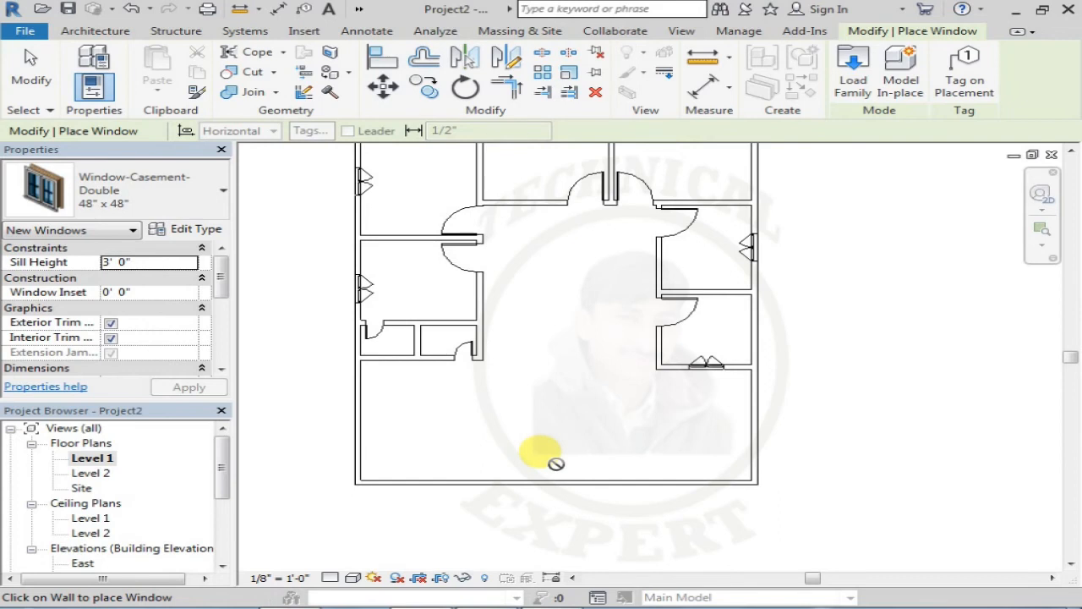
{"action": "key", "text": "Escape"}
{"action": "key", "text": "Escape"}
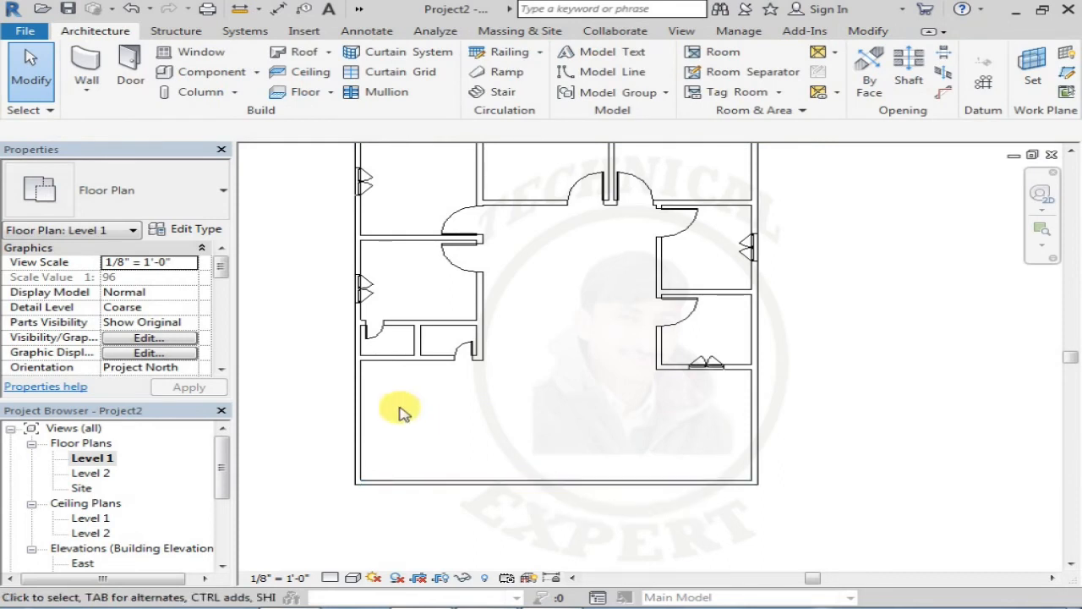
Step: Start placing a door and browse to the Doors folder of the US Imperial library to load a family
{"action": "left_click", "coordinate": [129, 61]}
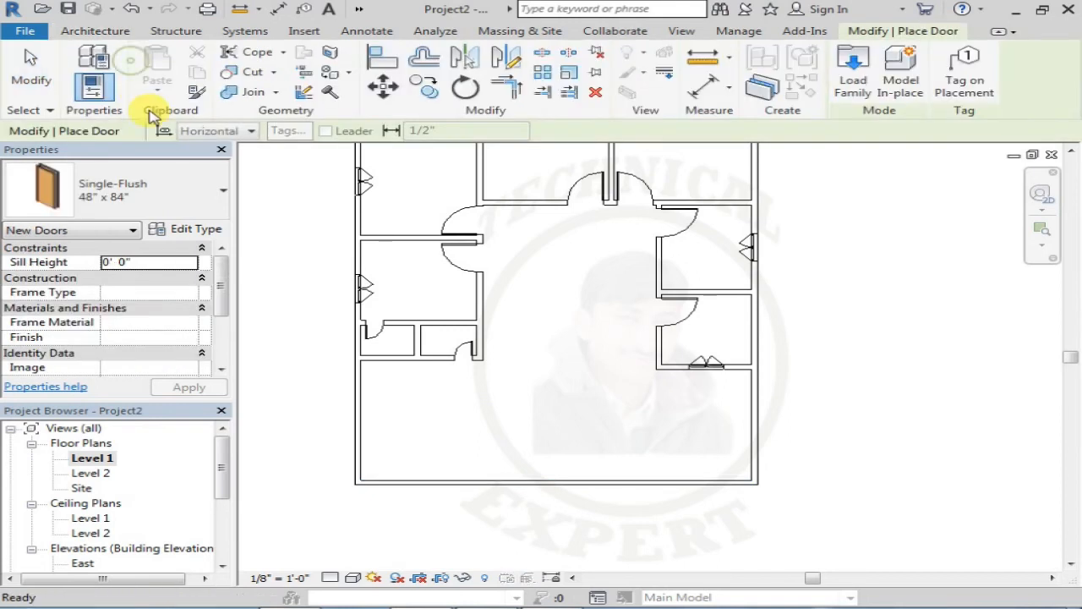
{"action": "left_click", "coordinate": [216, 202]}
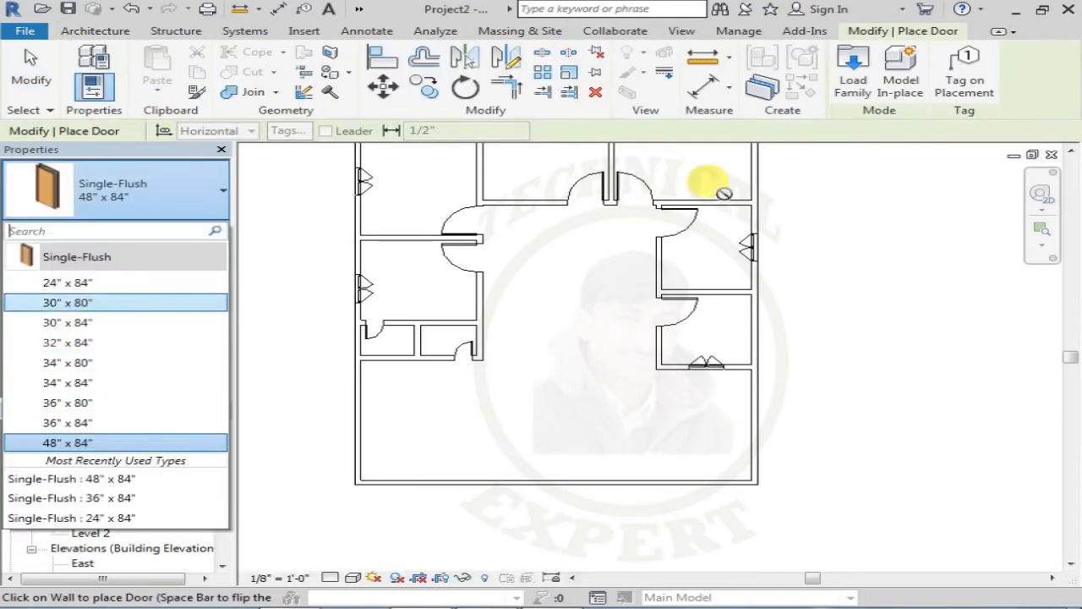
{"action": "left_click", "coordinate": [850, 88]}
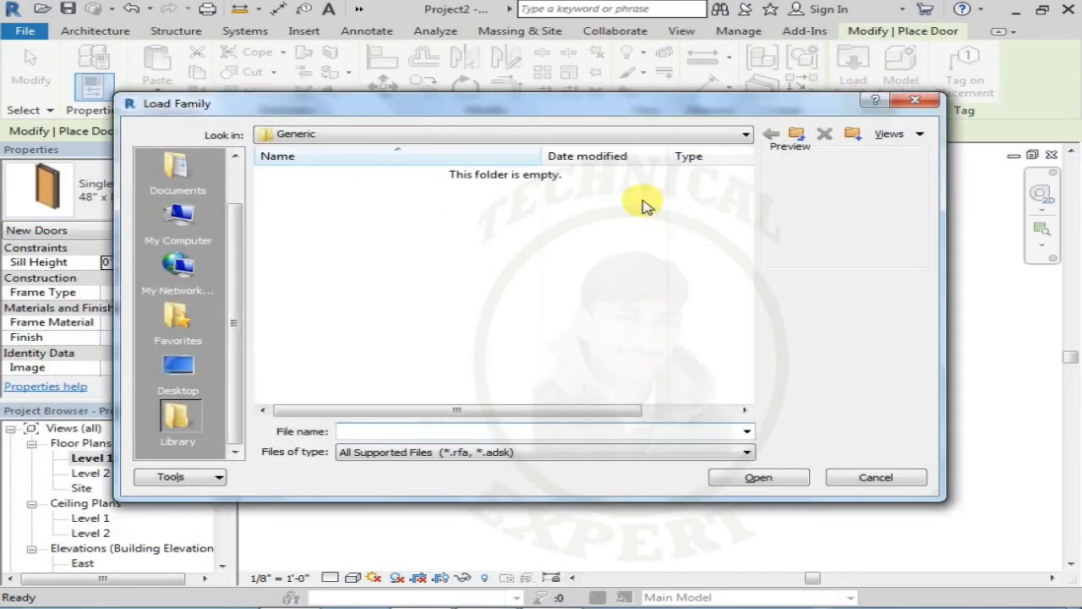
{"action": "left_click", "coordinate": [614, 135]}
{"action": "scroll", "coordinate": [502, 194], "scroll_direction": "up", "scroll_amount": 2}
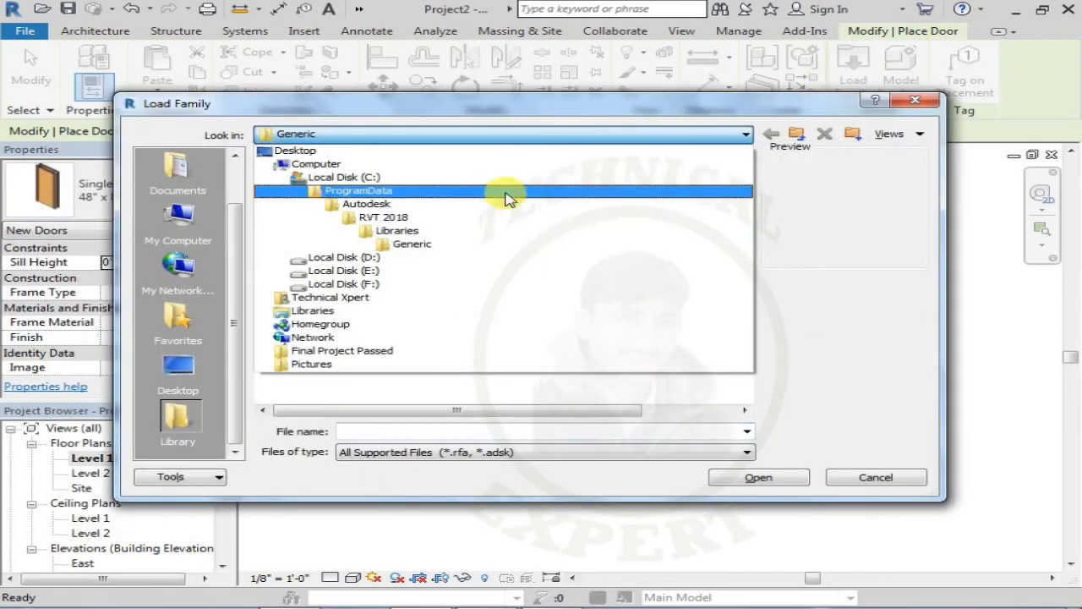
{"action": "left_click", "coordinate": [466, 234]}
{"action": "double_click", "coordinate": [335, 192]}
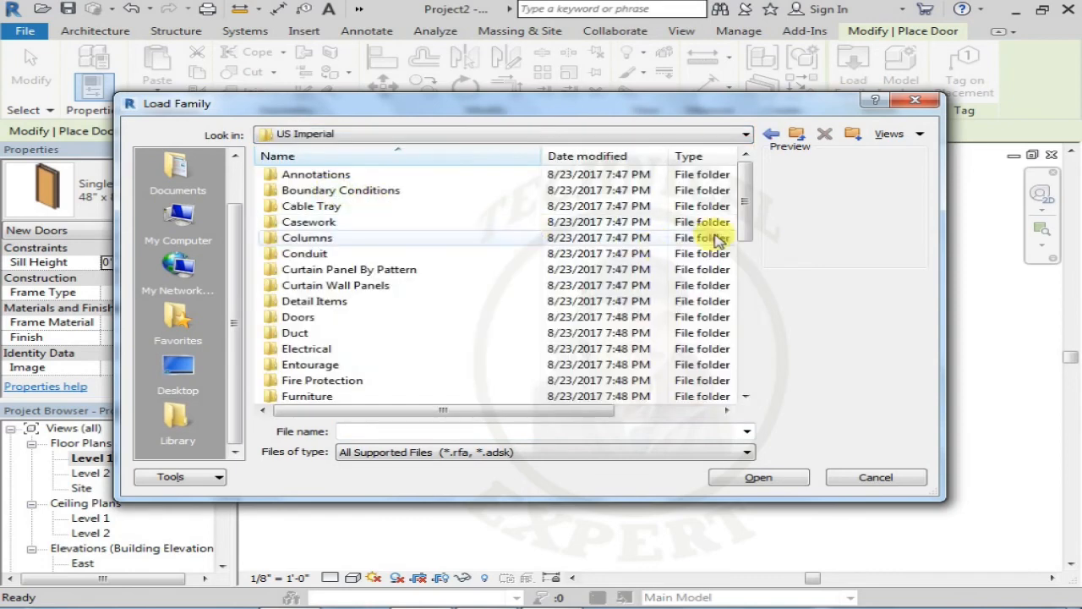
{"action": "double_click", "coordinate": [321, 316]}
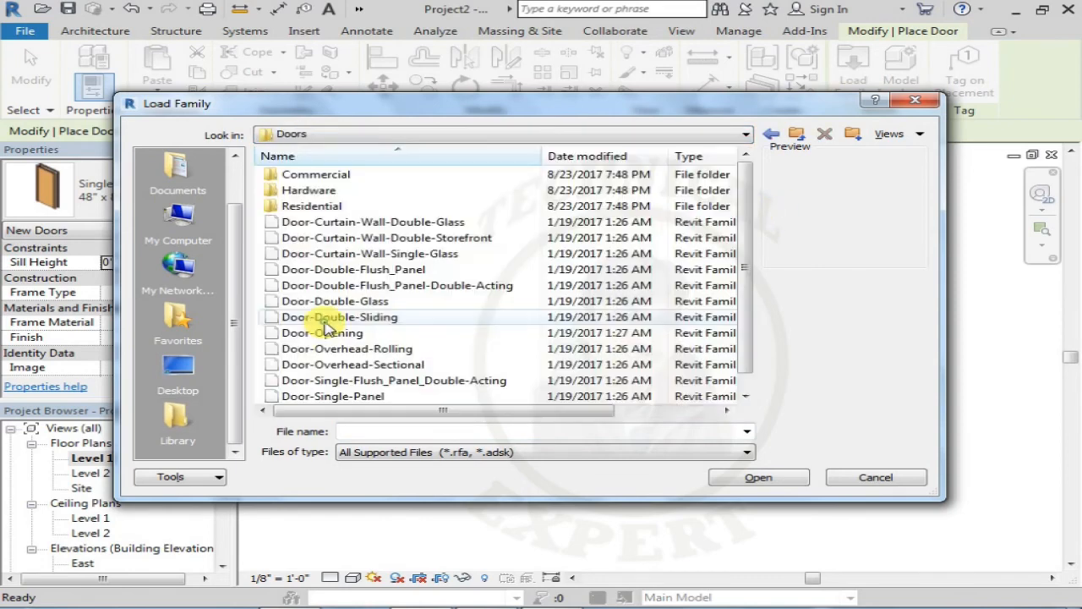
Step: Preview the door families in the Doors folder, from the curtain wall doors through the single flush panel doors
{"action": "left_click", "coordinate": [384, 223]}
{"action": "left_click", "coordinate": [376, 254]}
{"action": "left_click", "coordinate": [378, 237]}
{"action": "left_click", "coordinate": [379, 269]}
{"action": "left_click", "coordinate": [374, 302]}
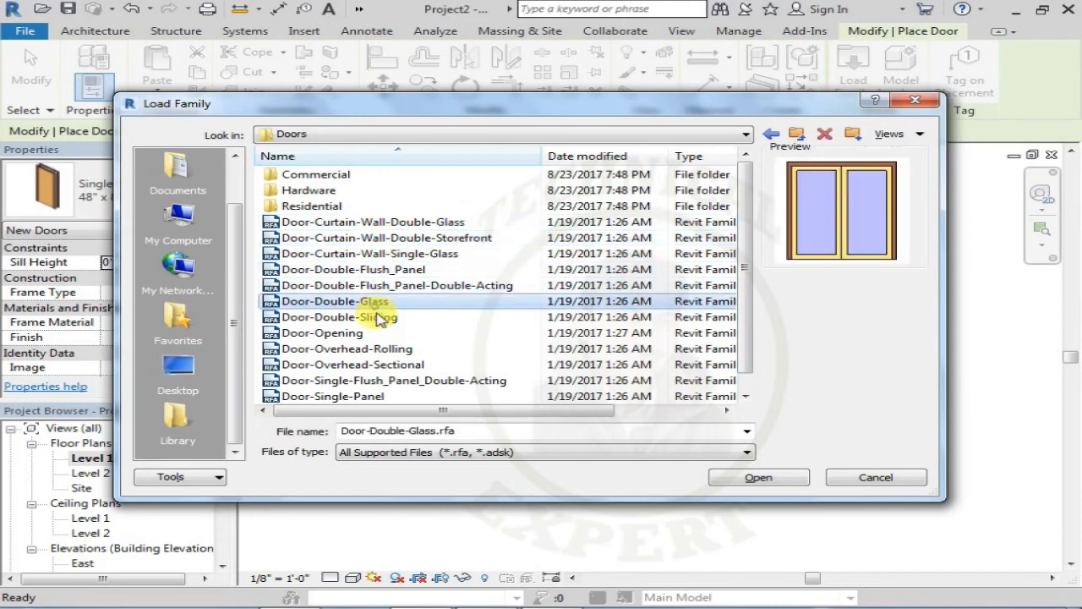
{"action": "key", "text": "Down"}
{"action": "key", "text": "Down"}
{"action": "key", "text": "Down"}
{"action": "key", "text": "Down"}
{"action": "key", "text": "Down"}
{"action": "key", "text": "Down"}
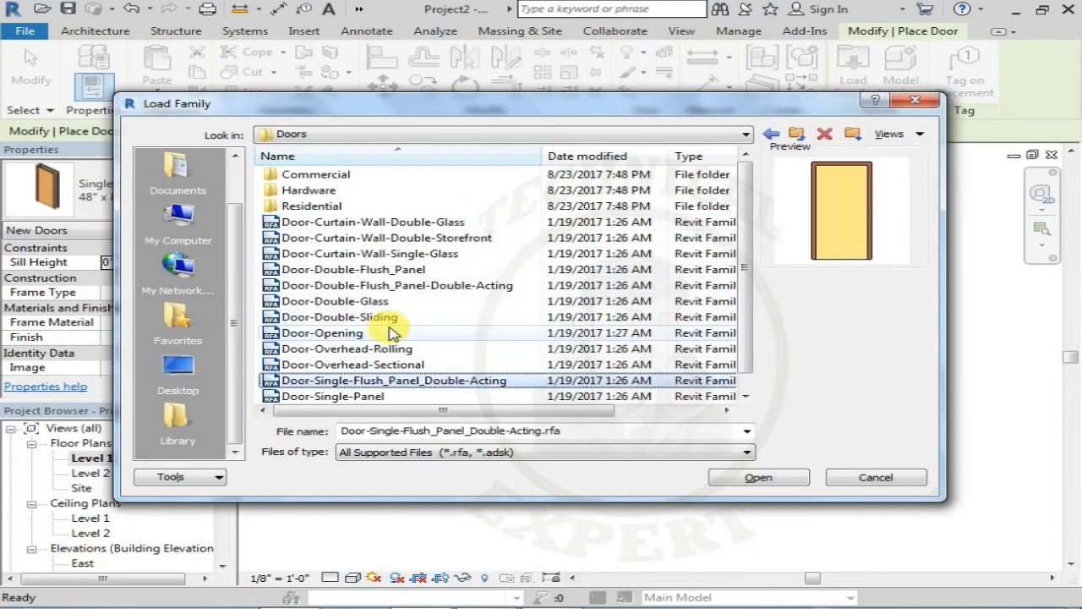
{"action": "key", "text": "Up"}
{"action": "key", "text": "Up"}
{"action": "key", "text": "Up"}
{"action": "key", "text": "Up"}
{"action": "key", "text": "Up"}
{"action": "key", "text": "Up"}
{"action": "key", "text": "Up"}
{"action": "key", "text": "Up"}
{"action": "key", "text": "Up"}
{"action": "key", "text": "Up"}
{"action": "key", "text": "Up"}
{"action": "key", "text": "Up"}
{"action": "key", "text": "Up"}
{"action": "key", "text": "Up"}
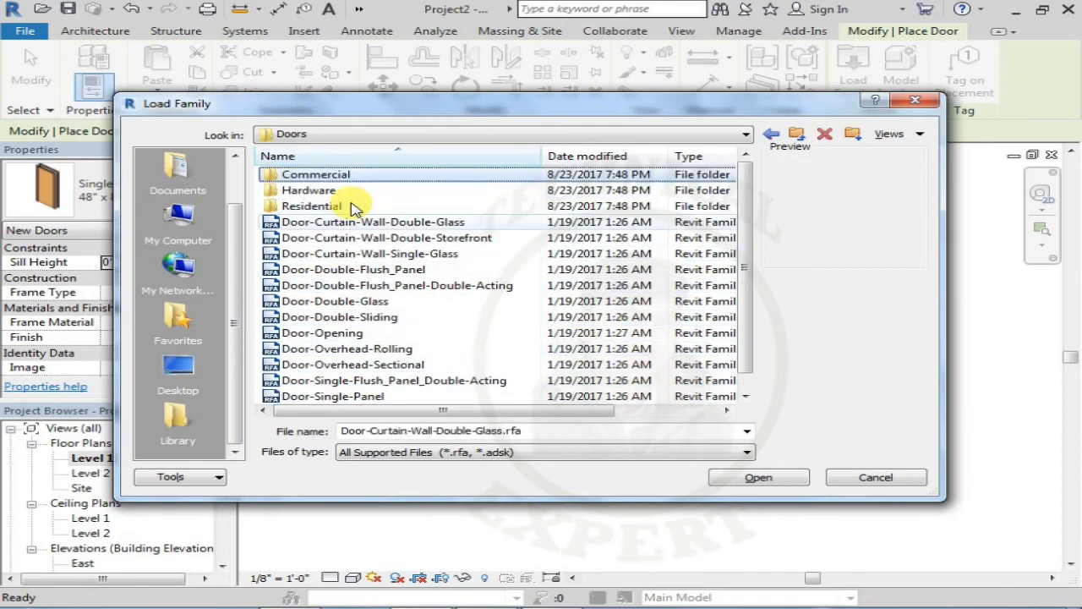
Step: Load the Door-Exterior-Double-Two_Lite family from the Commercial doors folder
{"action": "double_click", "coordinate": [343, 180]}
{"action": "left_click", "coordinate": [343, 180]}
{"action": "key", "text": "Down"}
{"action": "key", "text": "Down"}
{"action": "key", "text": "Up"}
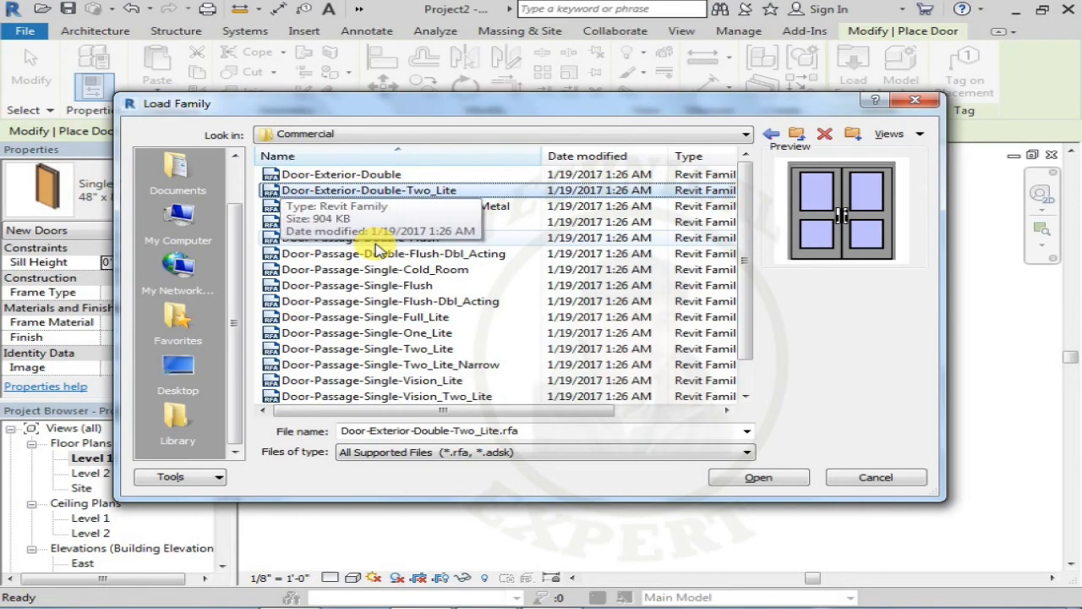
{"action": "key", "text": "Down"}
{"action": "key", "text": "Down"}
{"action": "key", "text": "Up"}
{"action": "key", "text": "Up"}
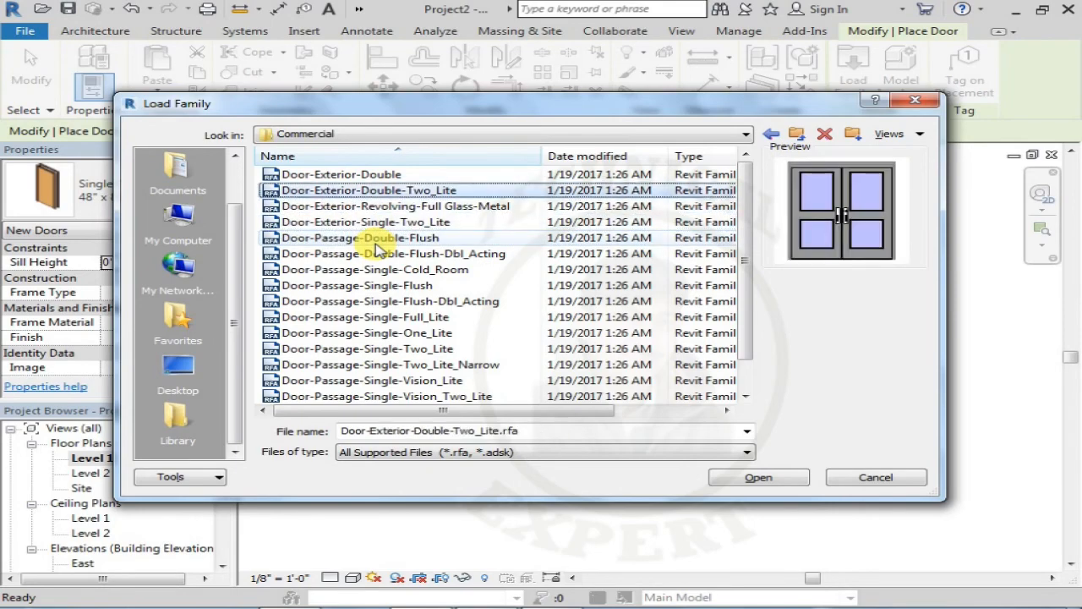
{"action": "left_click", "coordinate": [760, 478]}
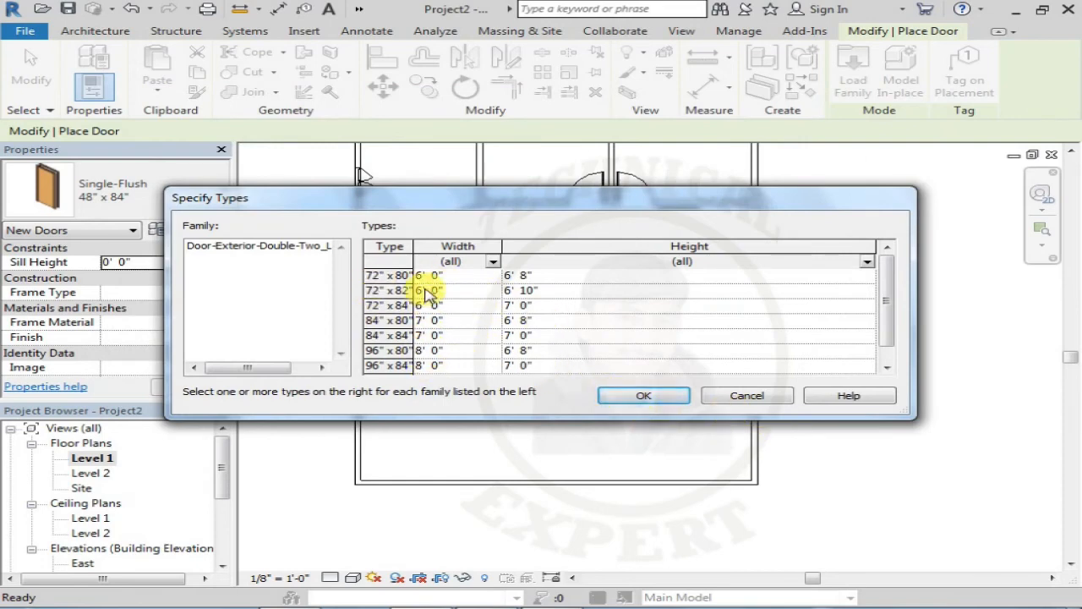
{"action": "left_click", "coordinate": [605, 394]}
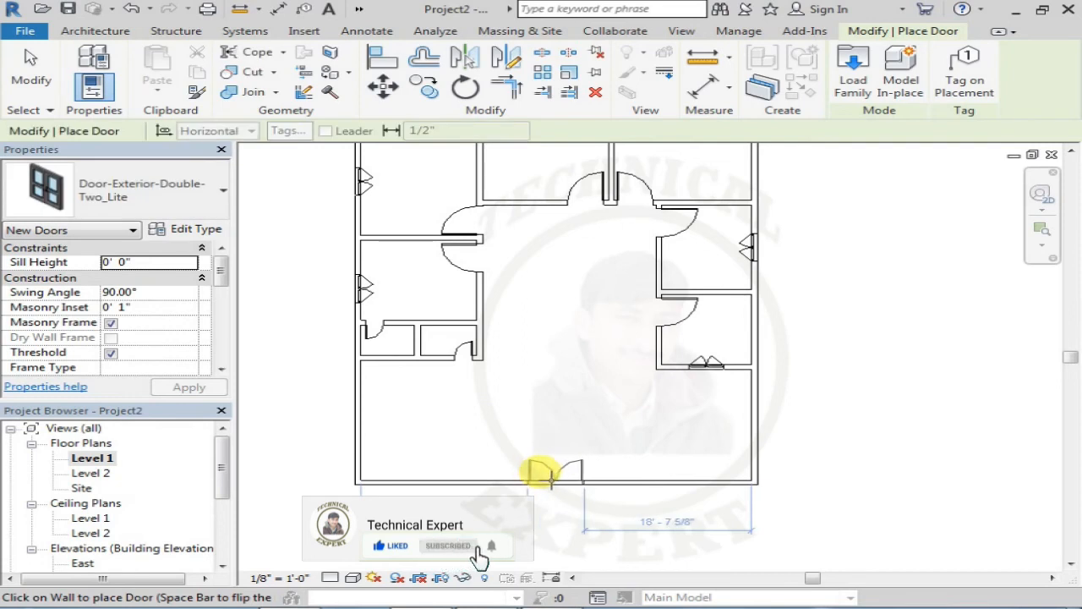
Step: Place the Door-Exterior-Double-Two_Lite door about centred in the courtyard's lower boundary wall, opening inward
{"action": "left_click", "coordinate": [556, 476]}
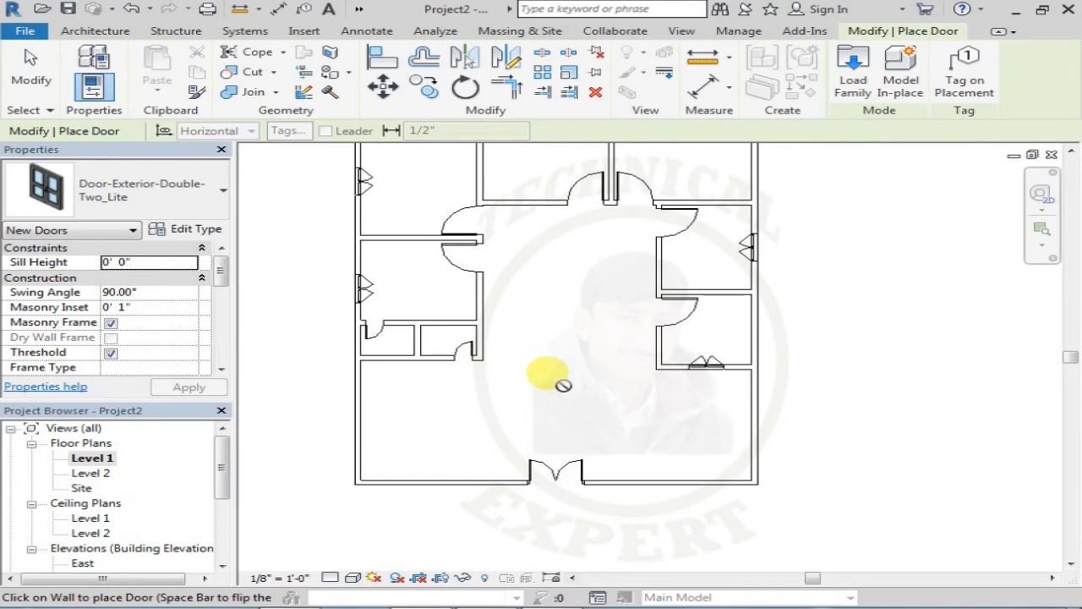
{"action": "key", "text": "Escape"}
{"action": "key", "text": "Escape"}
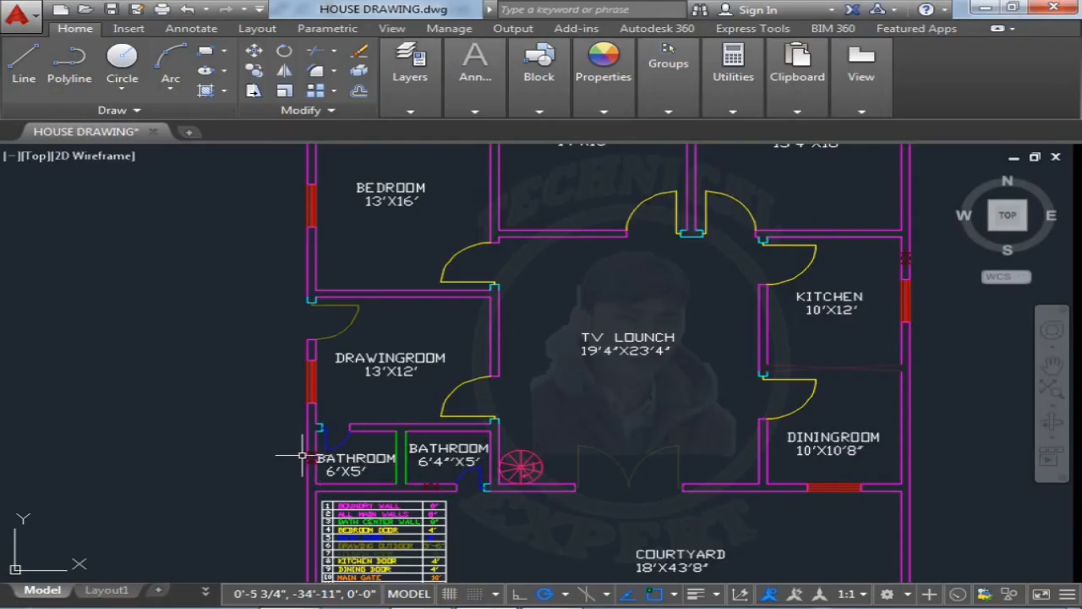
Step: Start placing a window for the bathrooms and select the Fixed 16" x 24" type
{"action": "scroll", "coordinate": [298, 455], "scroll_direction": "up", "scroll_amount": 8}
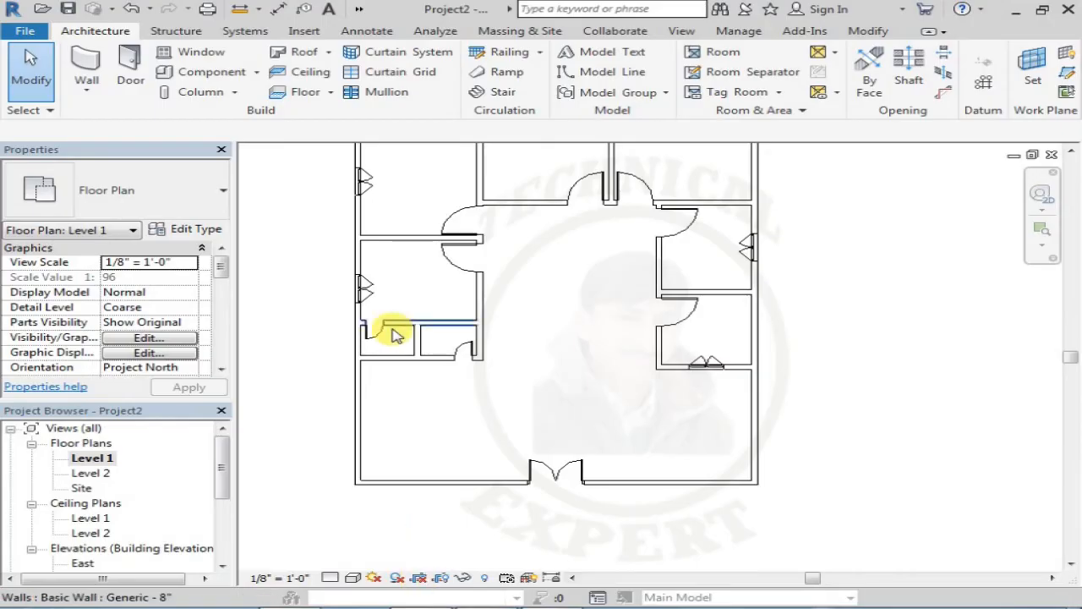
{"action": "middle_click_drag", "start_coordinate": [395, 333], "coordinate": [418, 380]}
{"action": "scroll", "coordinate": [351, 395], "scroll_direction": "up", "scroll_amount": 1}
{"action": "scroll", "coordinate": [351, 395], "scroll_direction": "up", "scroll_amount": 1}
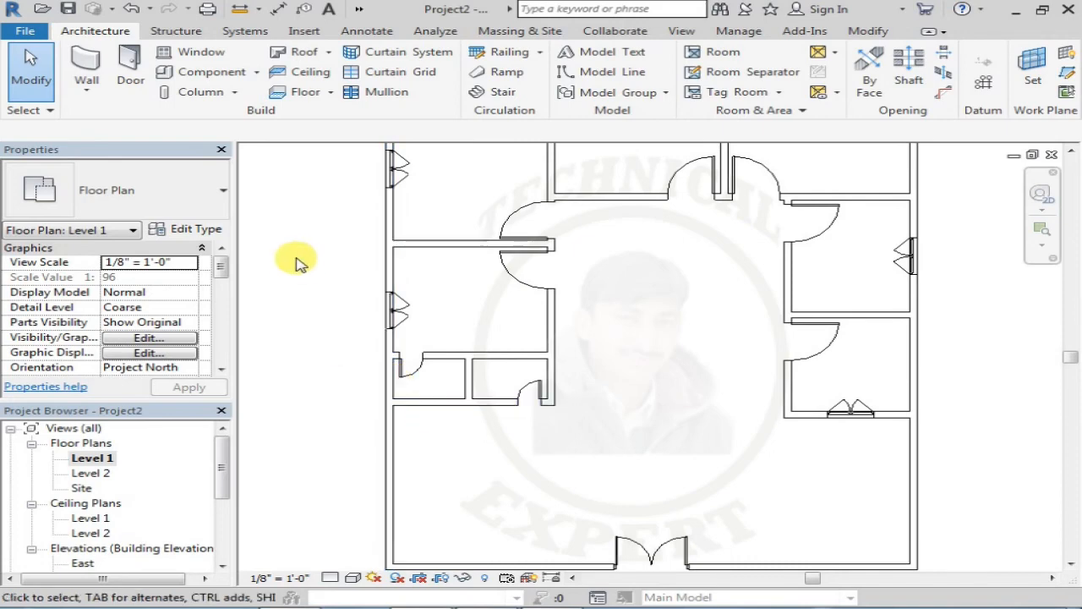
{"action": "left_click", "coordinate": [201, 52]}
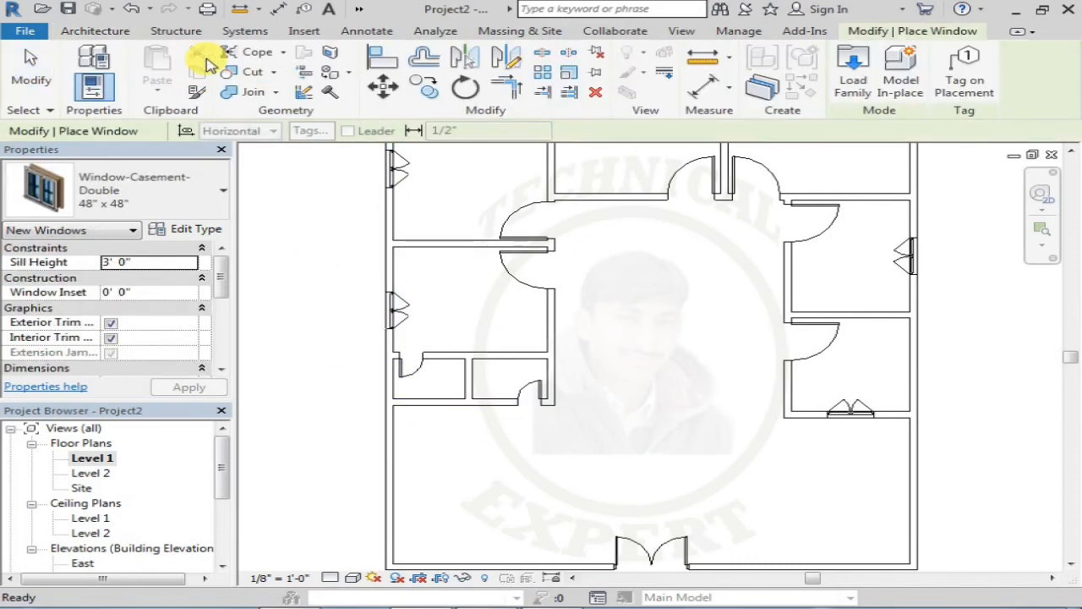
{"action": "left_click", "coordinate": [199, 203]}
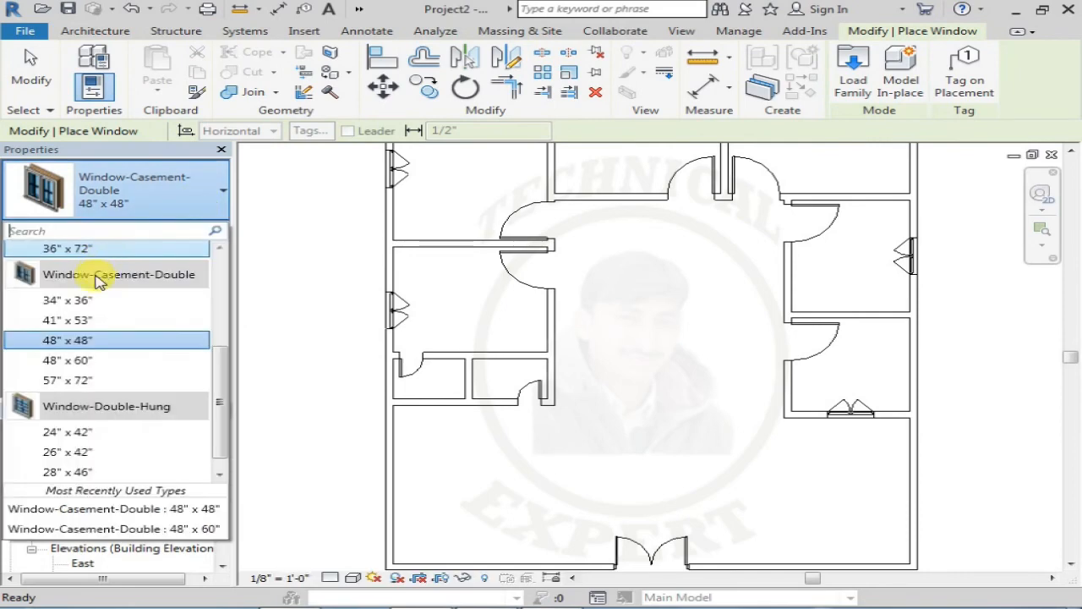
{"action": "scroll", "coordinate": [97, 281], "scroll_direction": "up", "scroll_amount": 3}
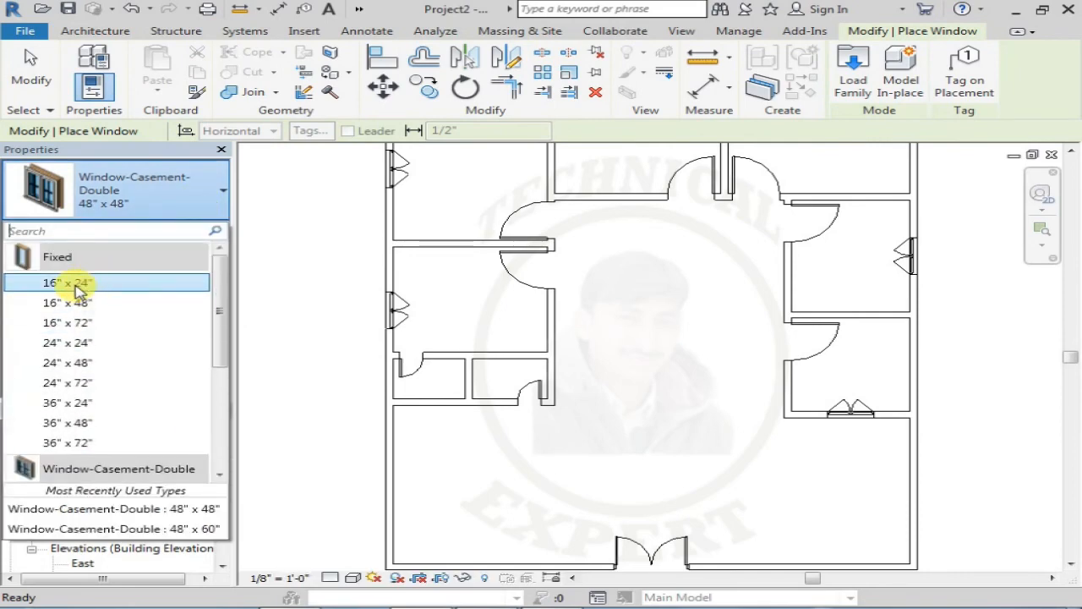
{"action": "mouse_move", "coordinate": [78, 290]}
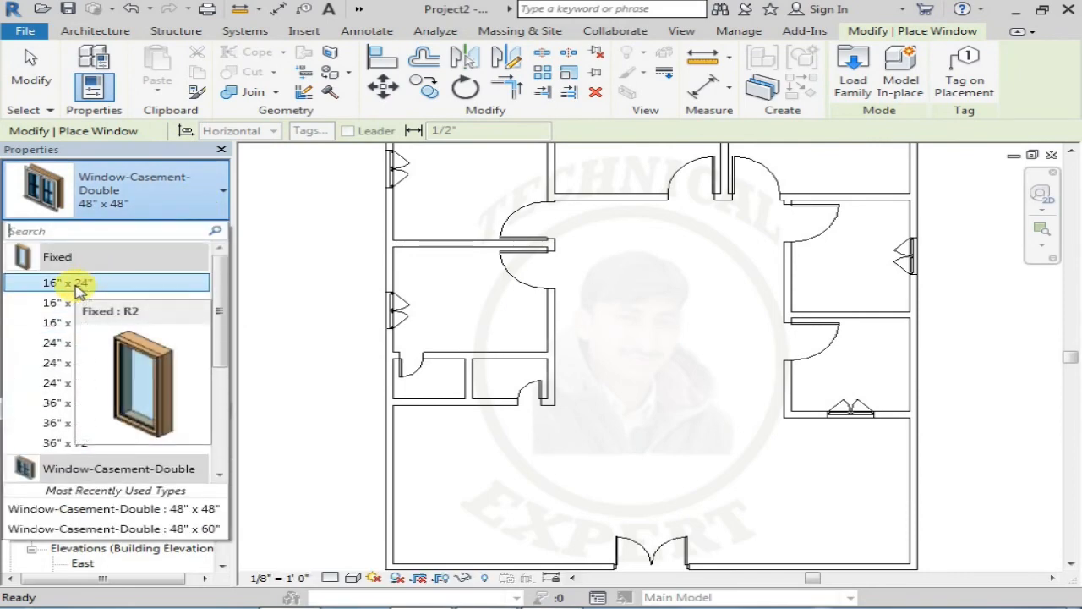
{"action": "left_click", "coordinate": [75, 285]}
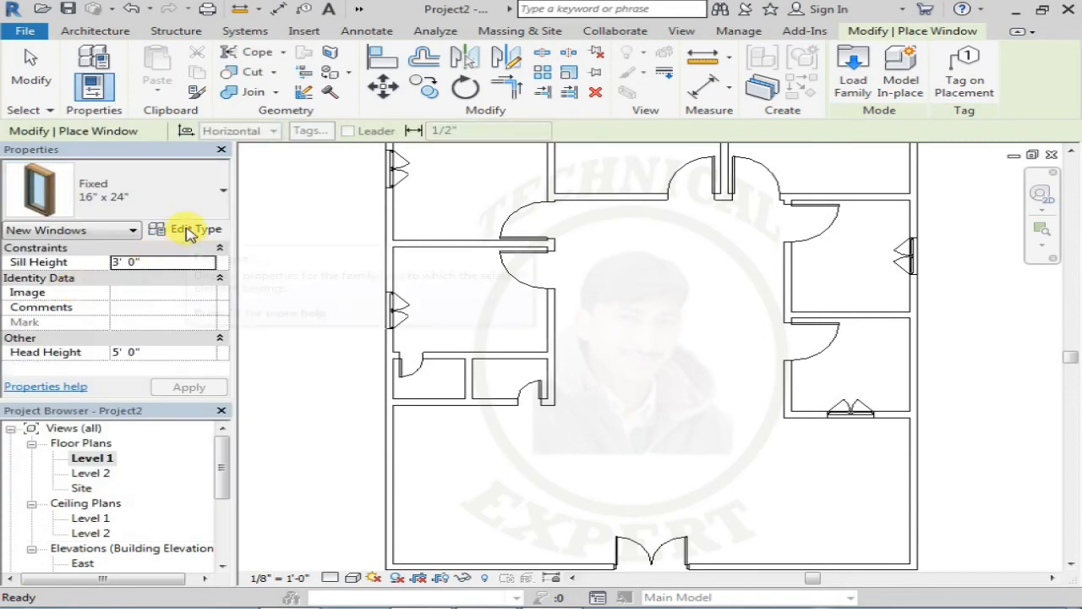
Step: Duplicate the Fixed 16" x 24" window type under the name 12" x 12" V
{"action": "left_click", "coordinate": [191, 232]}
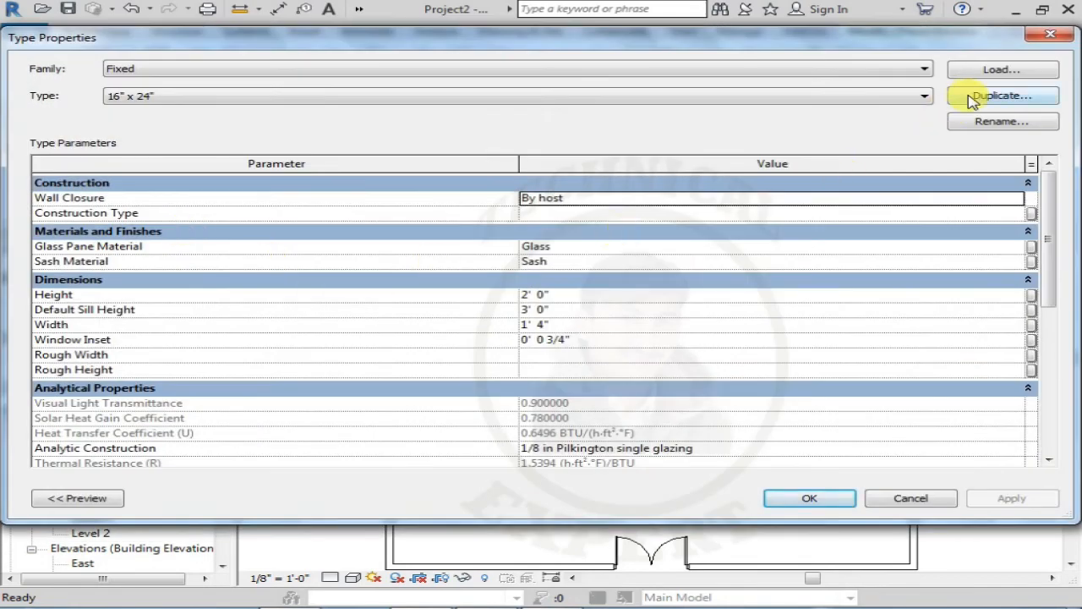
{"action": "left_click", "coordinate": [972, 100]}
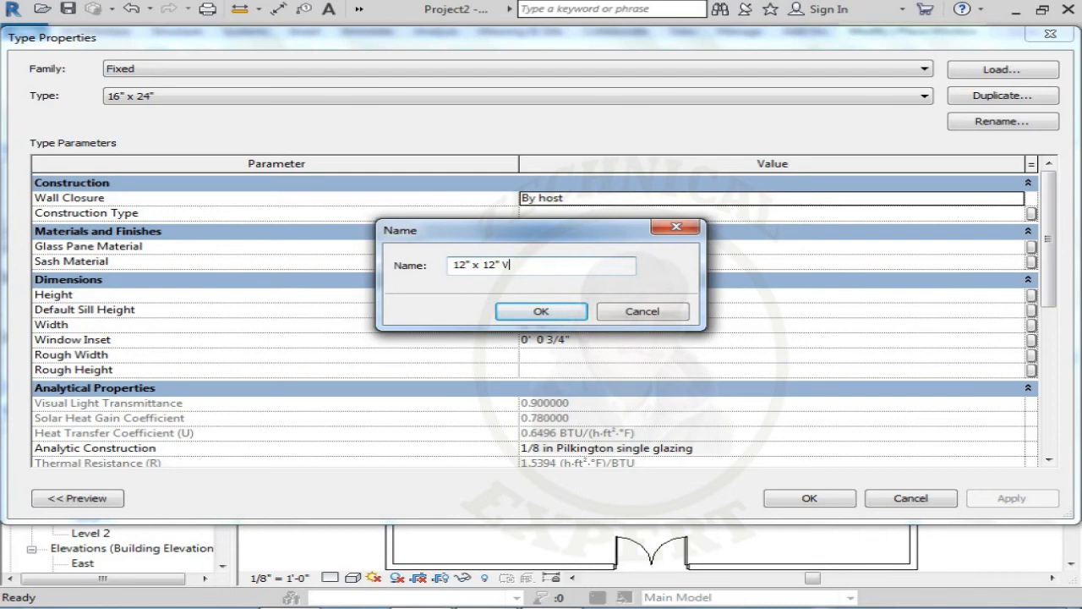
{"action": "left_click", "coordinate": [539, 312]}
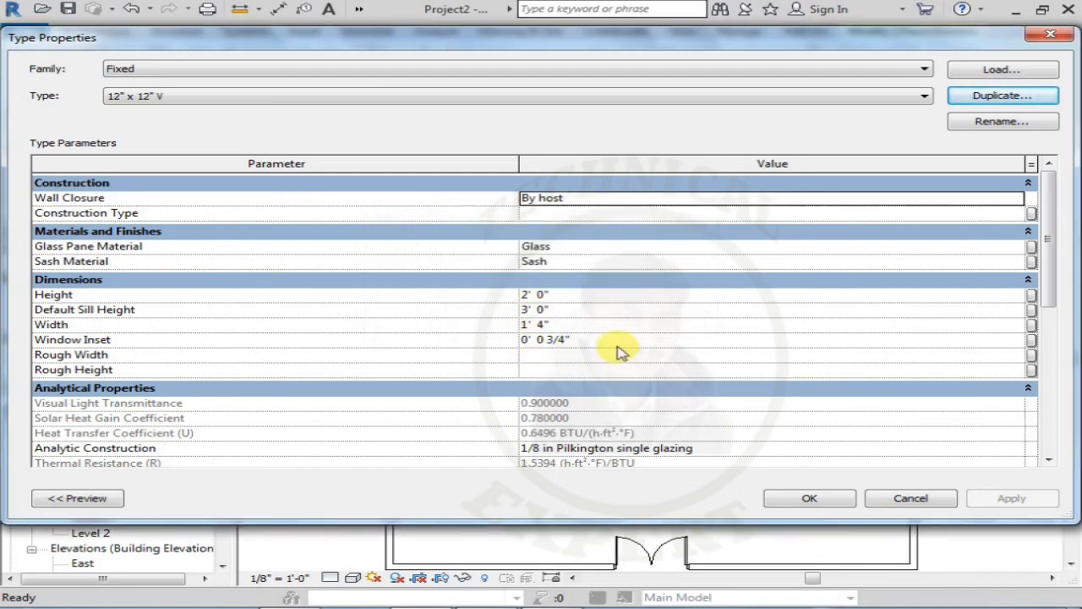
Step: Set the 12" x 12" V window type's height and width to 1' 0" each
{"action": "left_click", "coordinate": [526, 295]}
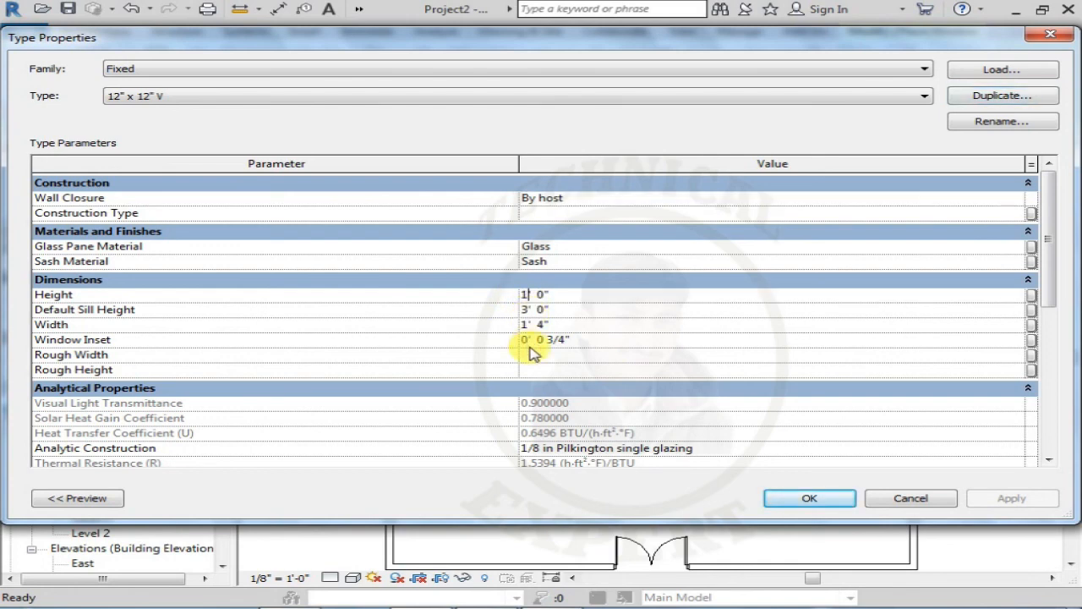
{"action": "left_click", "coordinate": [526, 325]}
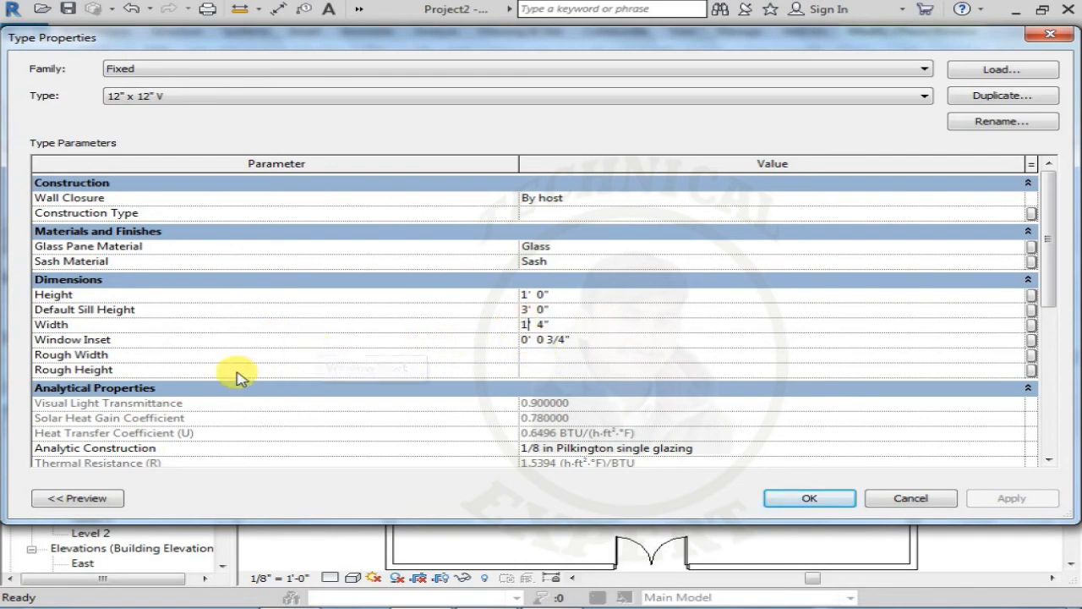
{"action": "left_click_drag", "start_coordinate": [1055, 273], "coordinate": [1049, 305]}
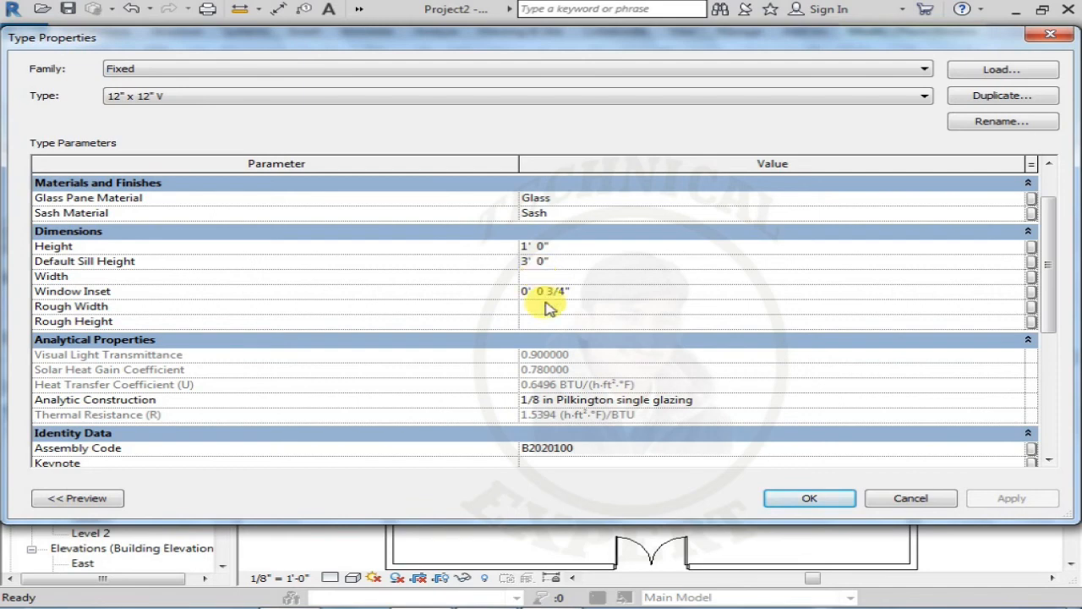
{"action": "left_click", "coordinate": [545, 311]}
{"action": "left_click", "coordinate": [647, 312]}
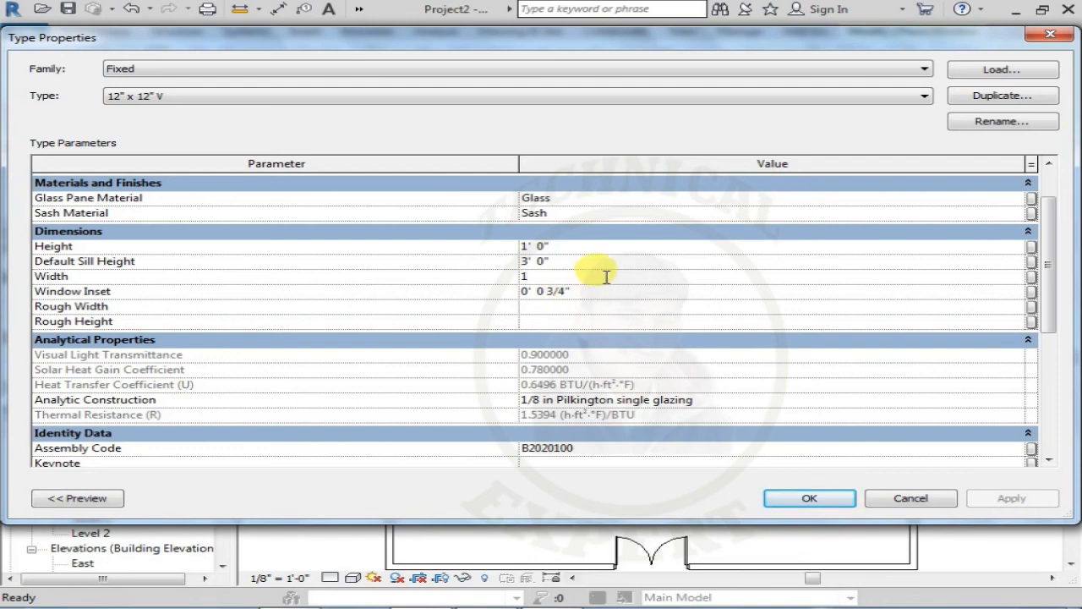
{"action": "left_click", "coordinate": [595, 312]}
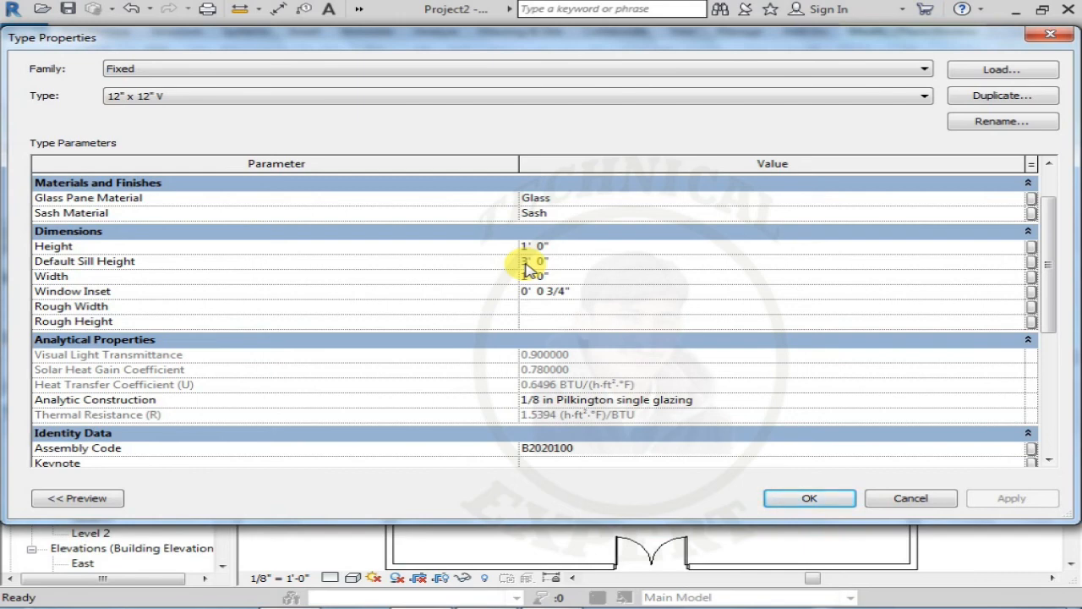
{"action": "left_click", "coordinate": [793, 500]}
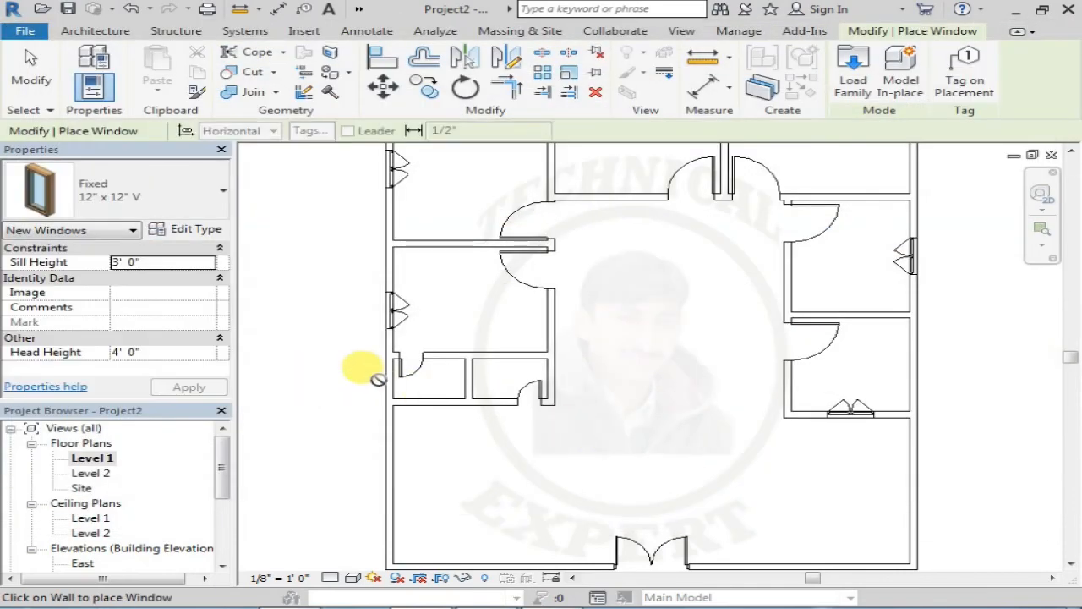
Step: Place a 12" x 12" V window in the outer wall of the 6'x5' bathroom, checking its position against the AutoCAD plan
{"action": "scroll", "coordinate": [378, 379], "scroll_direction": "up", "scroll_amount": 2}
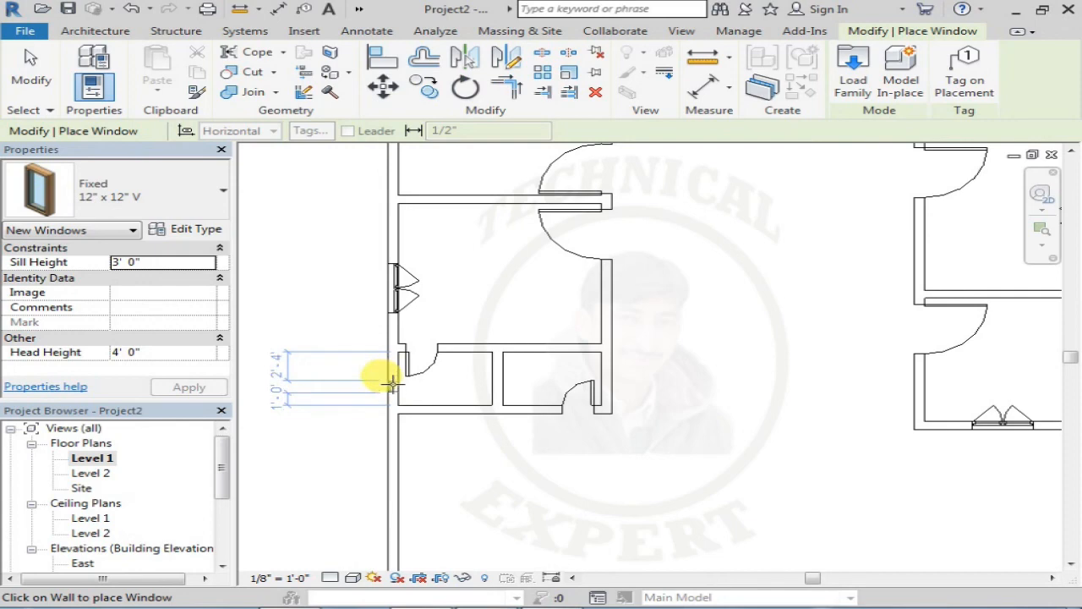
{"action": "left_click", "coordinate": [391, 382]}
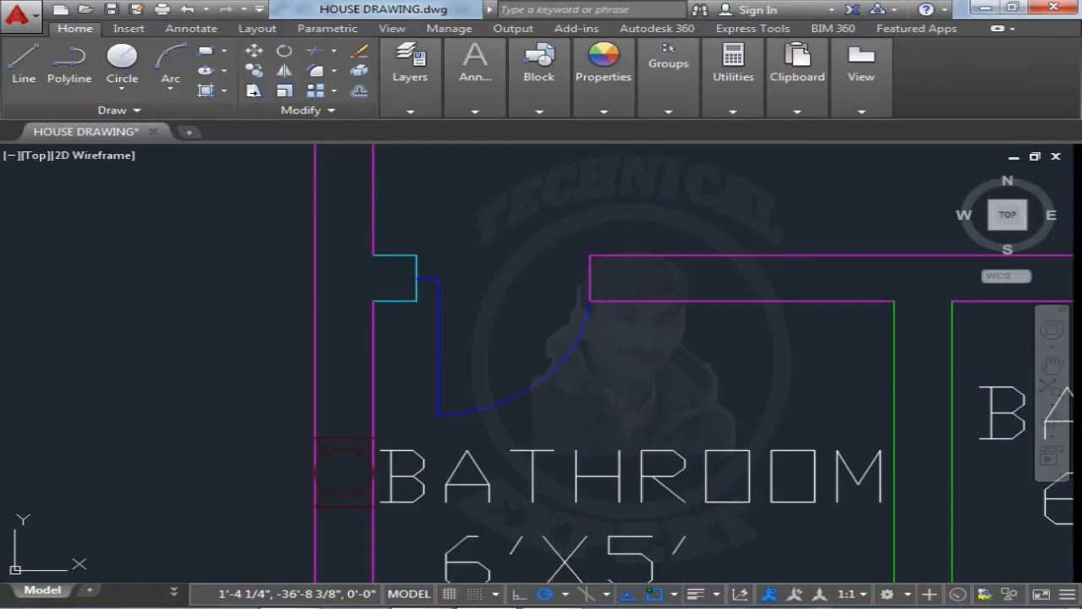
{"action": "scroll", "coordinate": [551, 411], "scroll_direction": "down", "scroll_amount": 4}
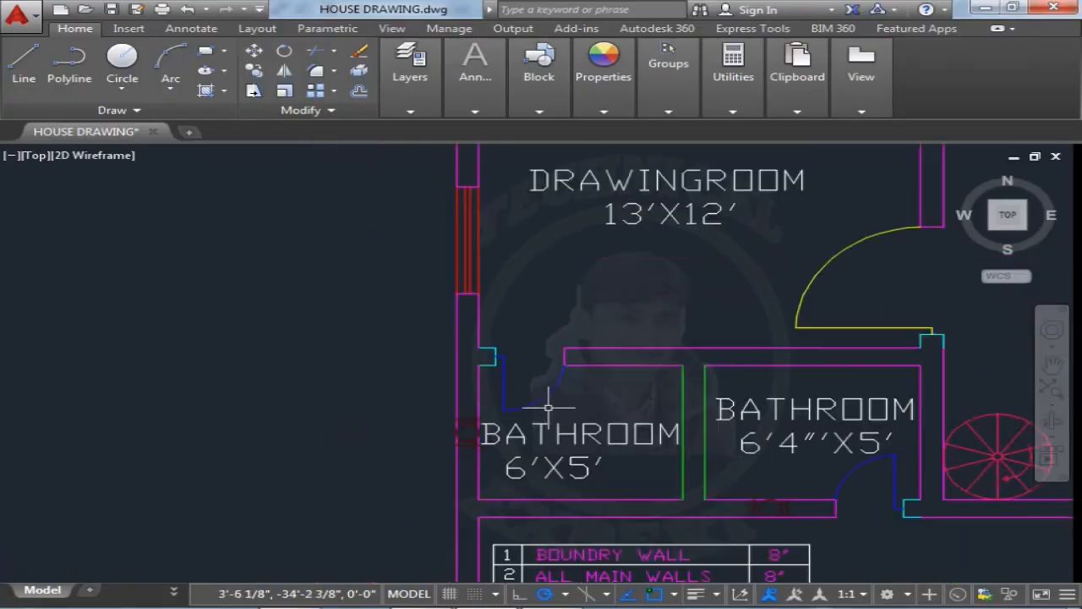
{"action": "scroll", "coordinate": [529, 416], "scroll_direction": "up", "scroll_amount": 3}
{"action": "scroll", "coordinate": [529, 416], "scroll_direction": "down", "scroll_amount": 5}
{"action": "scroll", "coordinate": [562, 296], "scroll_direction": "up", "scroll_amount": 6}
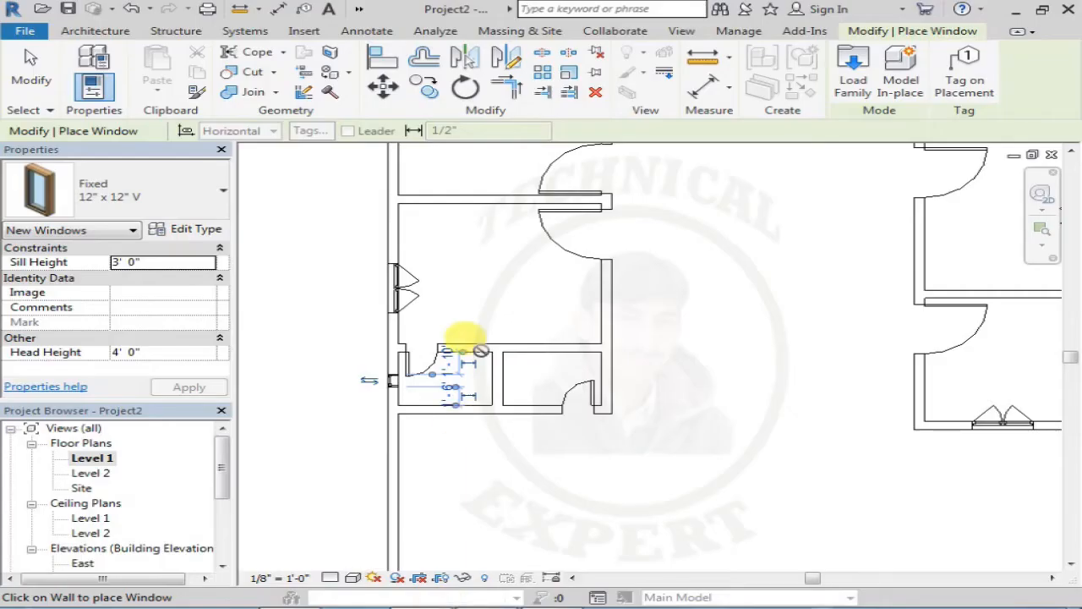
Step: Place 12" x 12" V windows in the adjacent bathroom's courtyard wall and centred in the upper-left bathroom's outer wall
{"action": "middle_click_drag", "start_coordinate": [523, 411], "coordinate": [540, 358]}
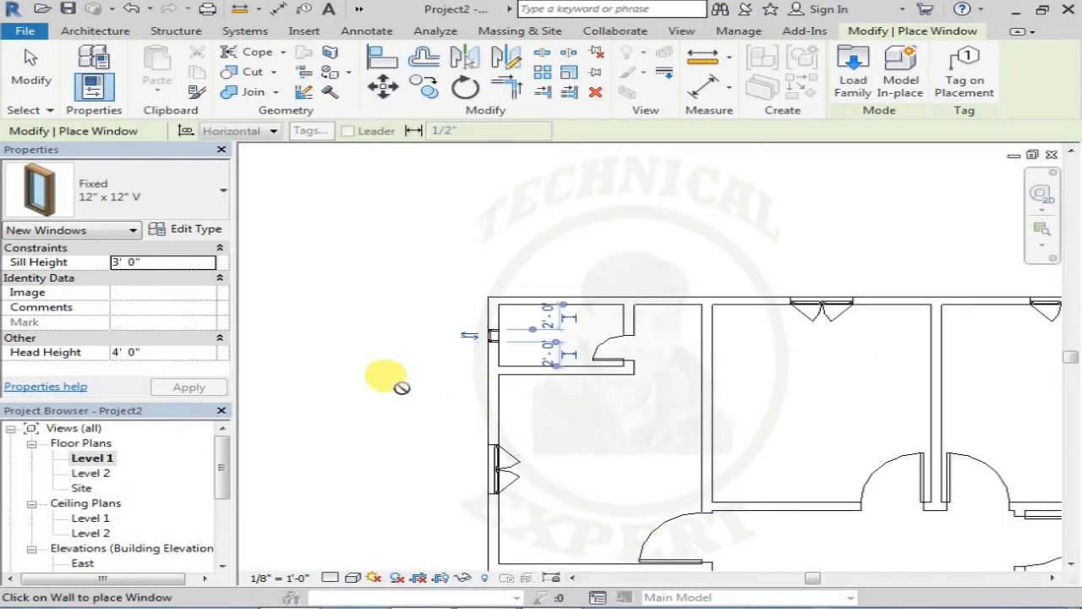
{"action": "key", "text": "Escape"}
{"action": "scroll", "coordinate": [381, 404], "scroll_direction": "down", "scroll_amount": 3}
{"action": "middle_click_drag", "start_coordinate": [429, 422], "coordinate": [394, 318]}
{"action": "middle_click_drag", "start_coordinate": [485, 462], "coordinate": [473, 376]}
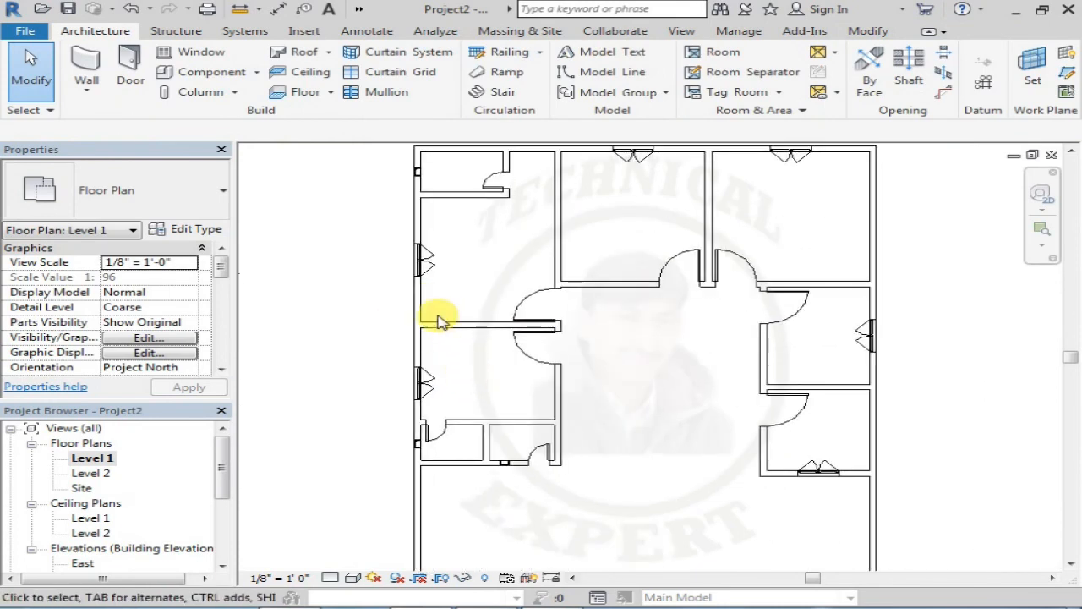
Step: Open the default 3D view of the house and set its visual style to Realistic
{"action": "left_click", "coordinate": [362, 12]}
{"action": "left_click", "coordinate": [369, 32]}
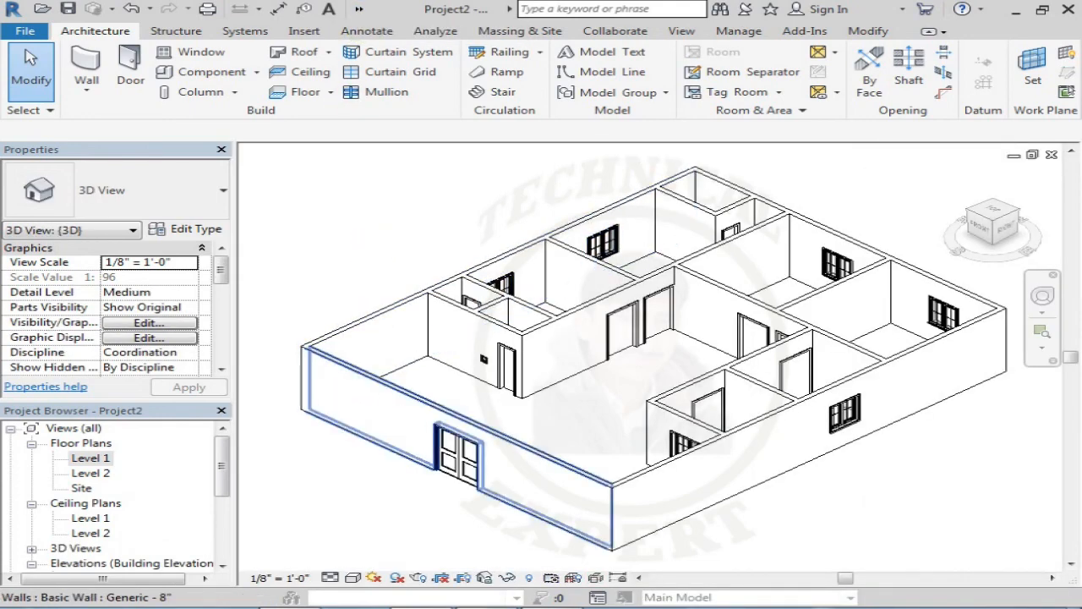
{"action": "left_click", "coordinate": [355, 578]}
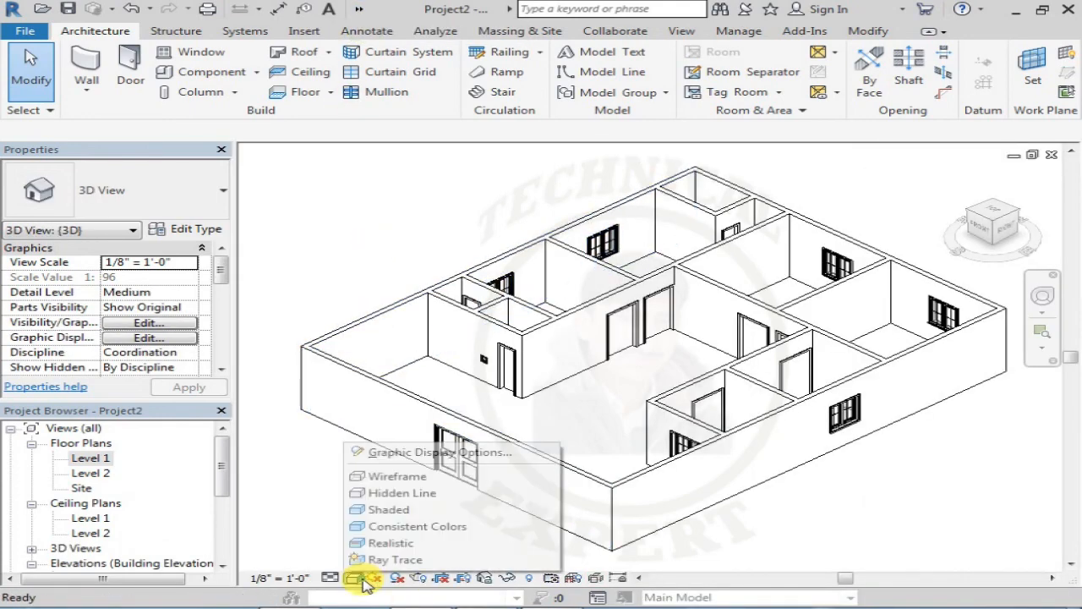
{"action": "left_click", "coordinate": [382, 543]}
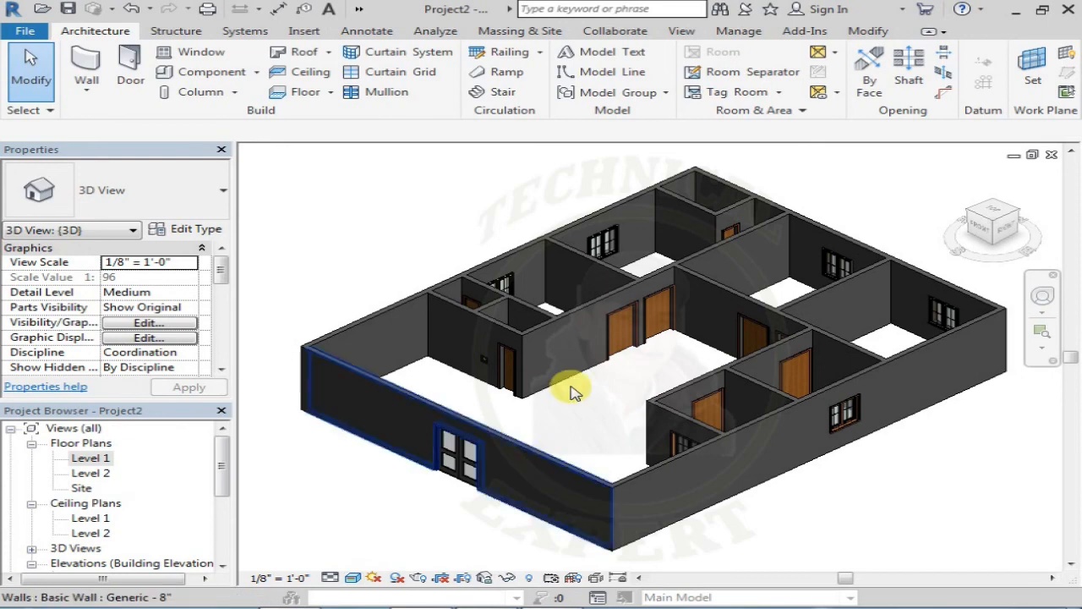
Step: Set the sill height of the bathroom window facing the courtyard to 9' 0"
{"action": "scroll", "coordinate": [549, 385], "scroll_direction": "up", "scroll_amount": 2}
{"action": "scroll", "coordinate": [518, 404], "scroll_direction": "up", "scroll_amount": 5}
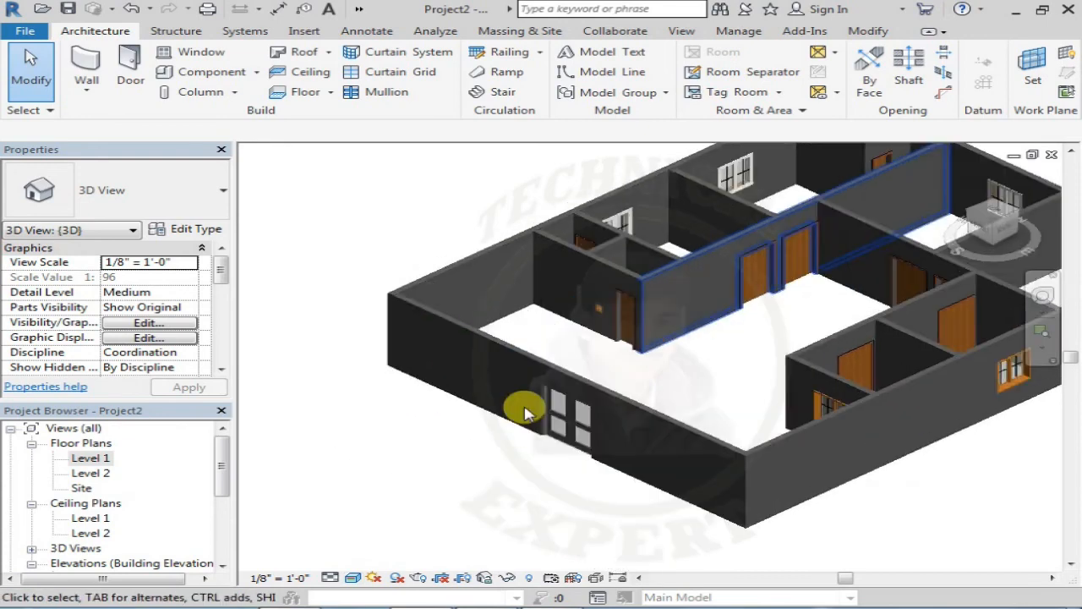
{"action": "scroll", "coordinate": [568, 448], "scroll_direction": "down", "scroll_amount": 4}
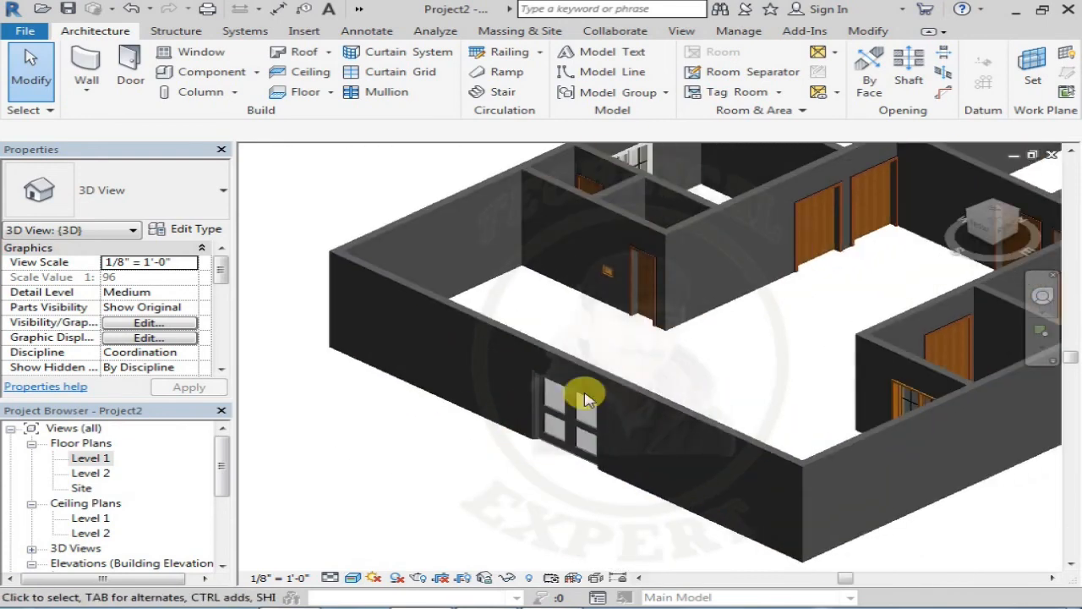
{"action": "scroll", "coordinate": [600, 267], "scroll_direction": "up", "scroll_amount": 5}
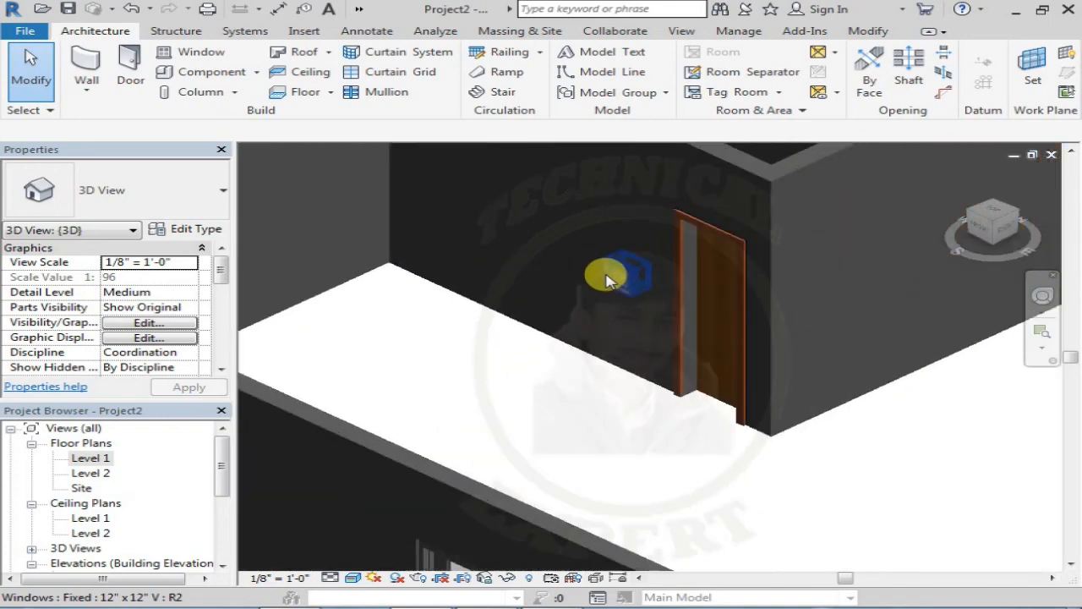
{"action": "left_click", "coordinate": [647, 292]}
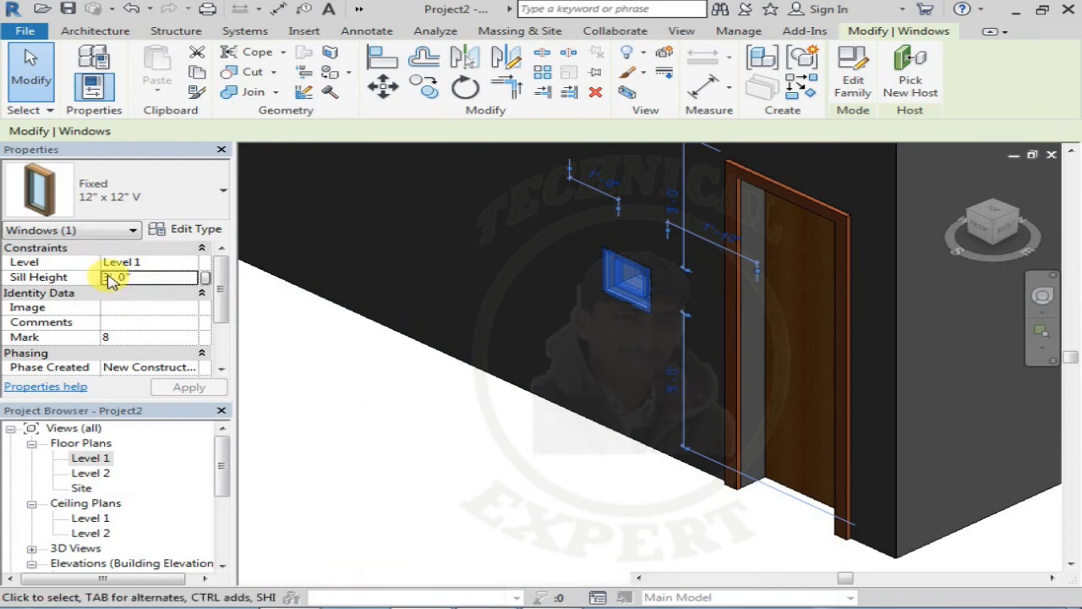
{"action": "left_click", "coordinate": [109, 278]}
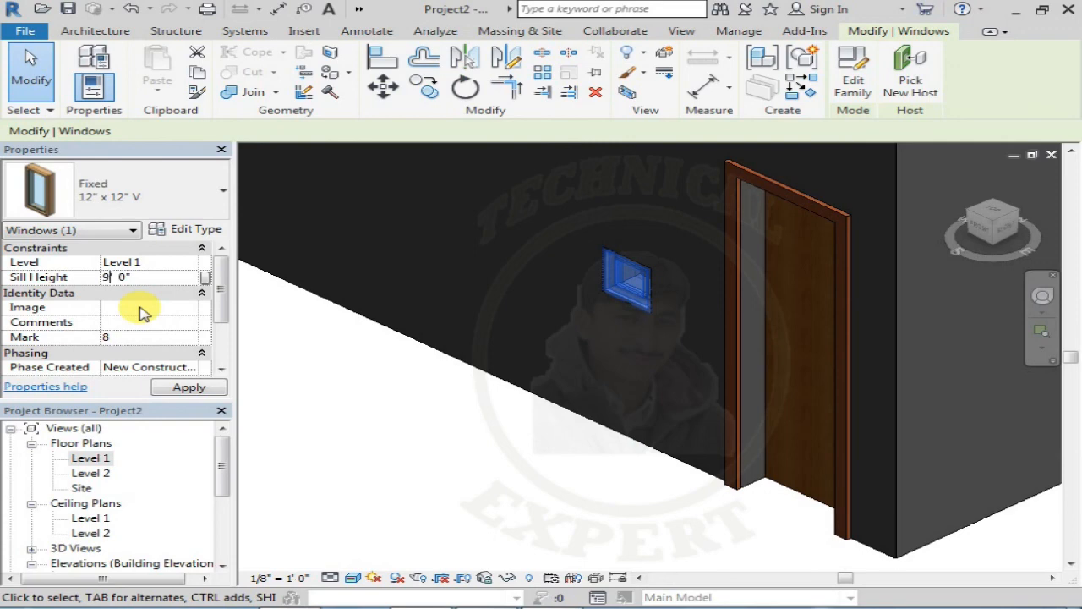
{"action": "left_click", "coordinate": [486, 414]}
Step: Examine the raised bathroom window and the doors and windows of the other rooms in the 3D view
{"action": "scroll", "coordinate": [545, 275], "scroll_direction": "down", "scroll_amount": 3}
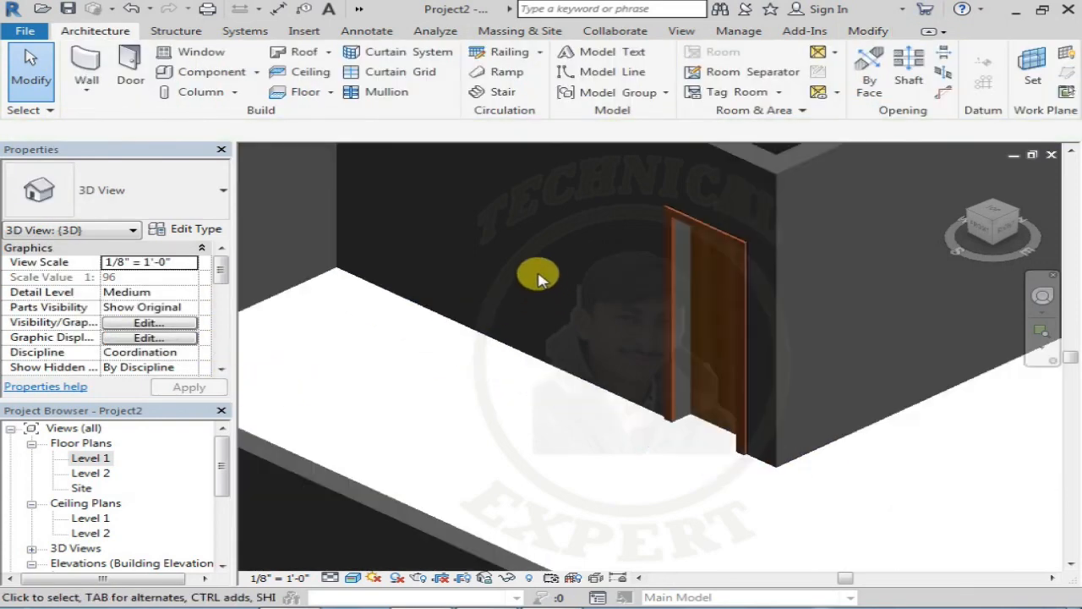
{"action": "scroll", "coordinate": [546, 275], "scroll_direction": "down", "scroll_amount": 3}
{"action": "scroll", "coordinate": [495, 223], "scroll_direction": "up", "scroll_amount": 3}
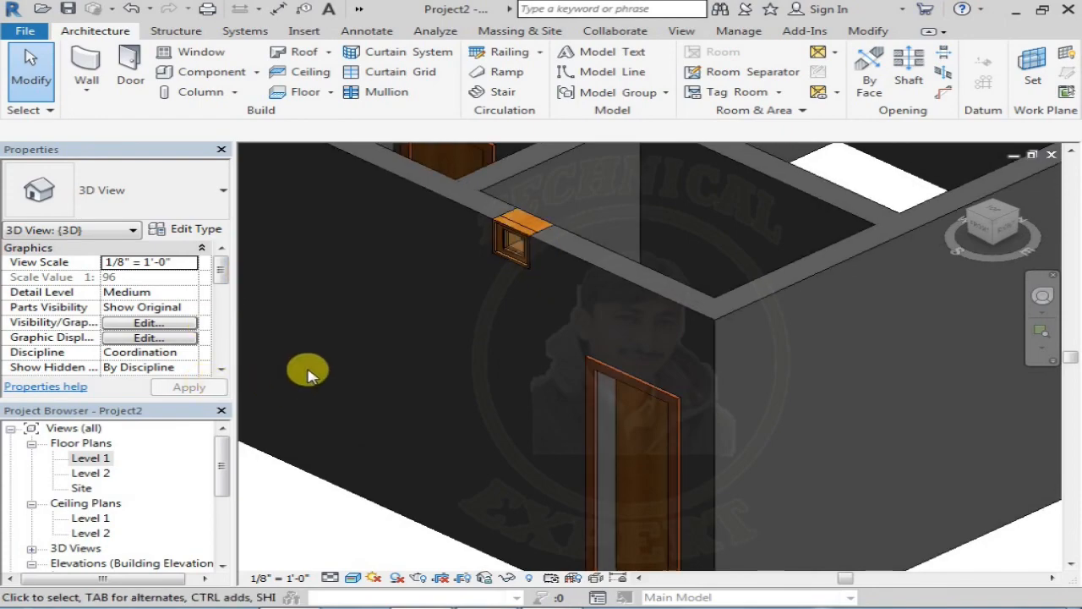
{"action": "scroll", "coordinate": [342, 373], "scroll_direction": "down", "scroll_amount": 2}
{"action": "middle_click_drag", "start_coordinate": [581, 262], "coordinate": [393, 423]}
{"action": "middle_click_drag", "start_coordinate": [665, 212], "coordinate": [355, 553]}
{"action": "middle_click_drag", "start_coordinate": [556, 408], "coordinate": [445, 239]}
{"action": "middle_click_drag", "start_coordinate": [490, 408], "coordinate": [471, 317]}
{"action": "scroll", "coordinate": [471, 316], "scroll_direction": "down", "scroll_amount": 2}
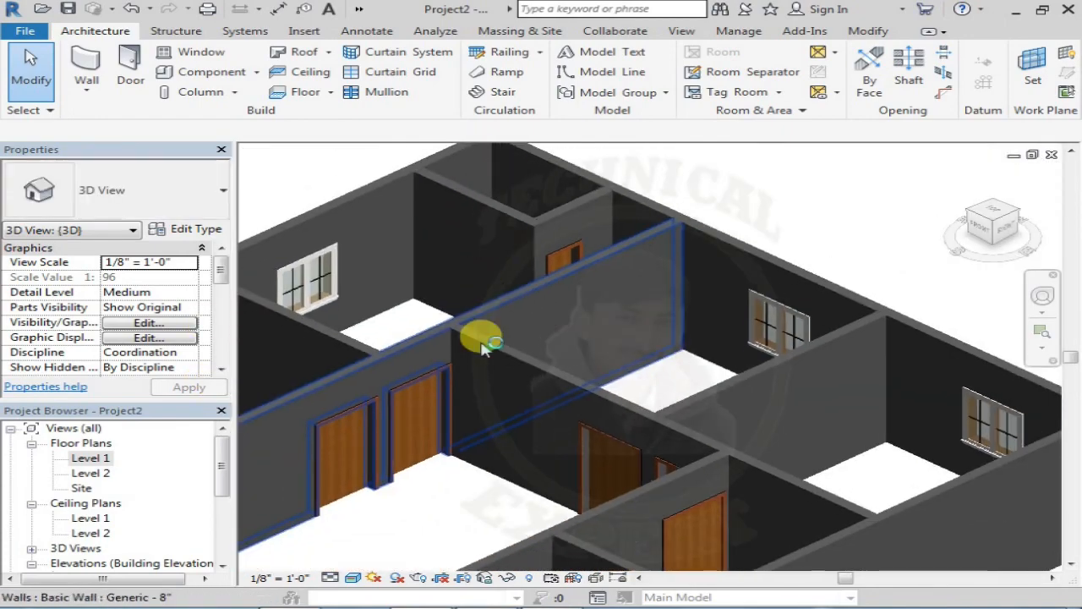
{"action": "middle_click_drag", "start_coordinate": [457, 541], "coordinate": [556, 255]}
{"action": "middle_click_drag", "start_coordinate": [486, 413], "coordinate": [583, 504]}
{"action": "middle_click_drag", "start_coordinate": [410, 348], "coordinate": [583, 343]}
{"action": "middle_click_drag", "start_coordinate": [375, 298], "coordinate": [396, 384]}
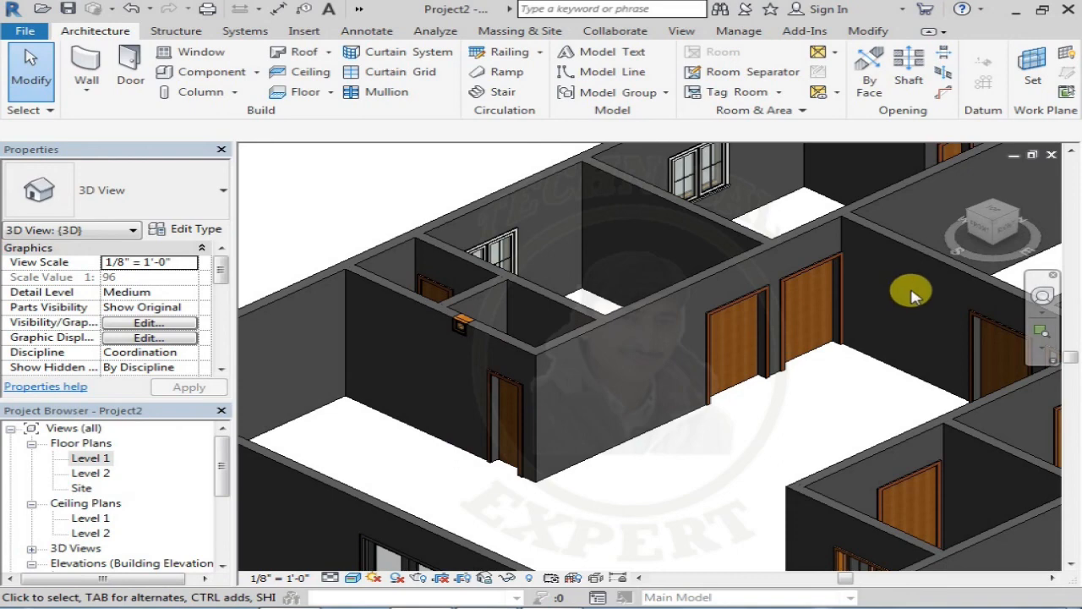
{"action": "middle_click_drag", "start_coordinate": [524, 473], "coordinate": [536, 391]}
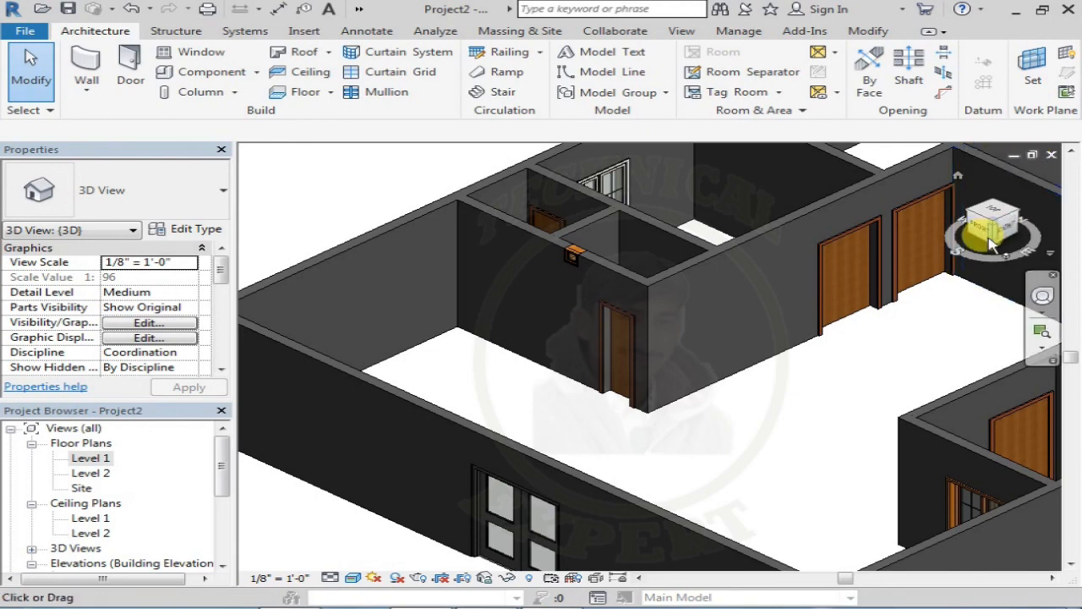
Step: Set the sill height of the 12" x 12" V window in the outer wall of the bathroom beside the courtyard to 9' 0"
{"action": "left_click_drag", "start_coordinate": [1026, 258], "coordinate": [918, 310]}
{"action": "mouse_move", "coordinate": [962, 257]}
{"action": "left_mouse_down"}
{"action": "mouse_move", "coordinate": [990, 254]}
{"action": "mouse_move", "coordinate": [232, 254]}
{"action": "mouse_move", "coordinate": [1013, 256]}
{"action": "left_mouse_up"}
{"action": "middle_click_drag", "start_coordinate": [624, 400], "coordinate": [611, 400], "text": "shift"}
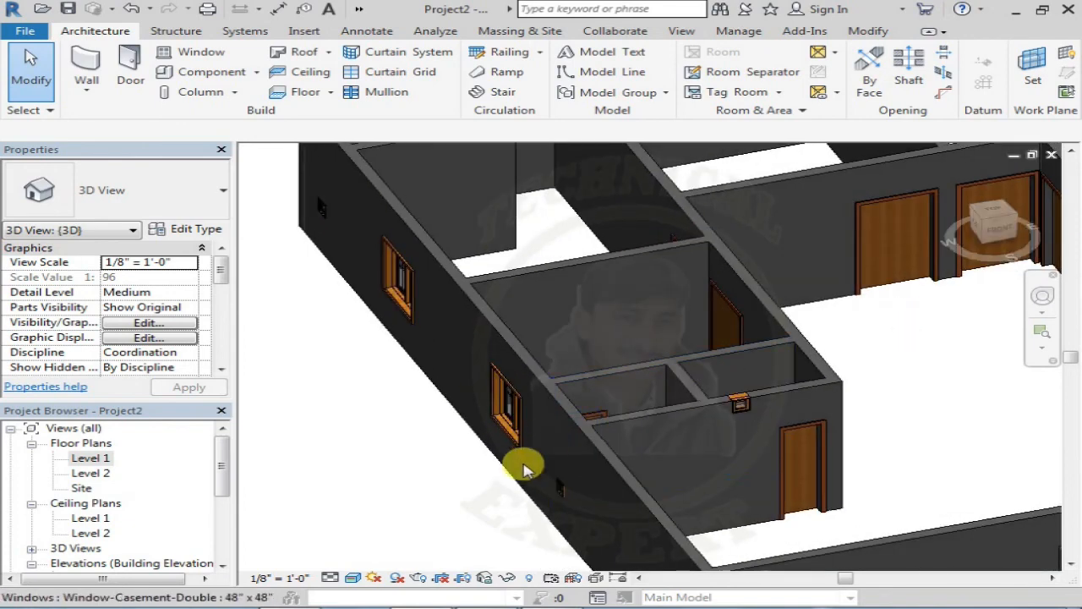
{"action": "left_click", "coordinate": [568, 497]}
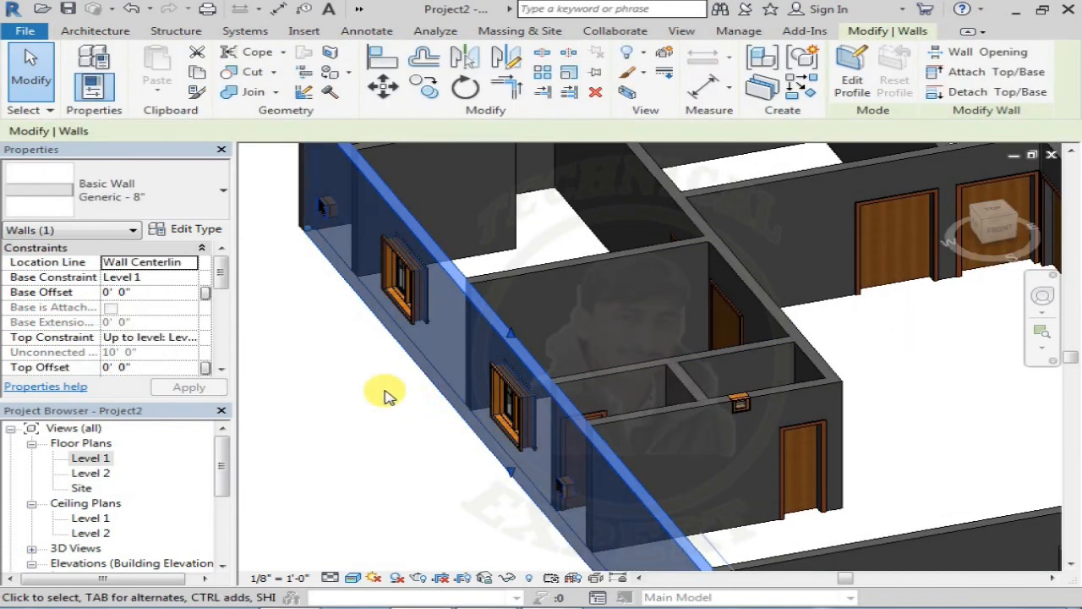
{"action": "key", "text": "Escape"}
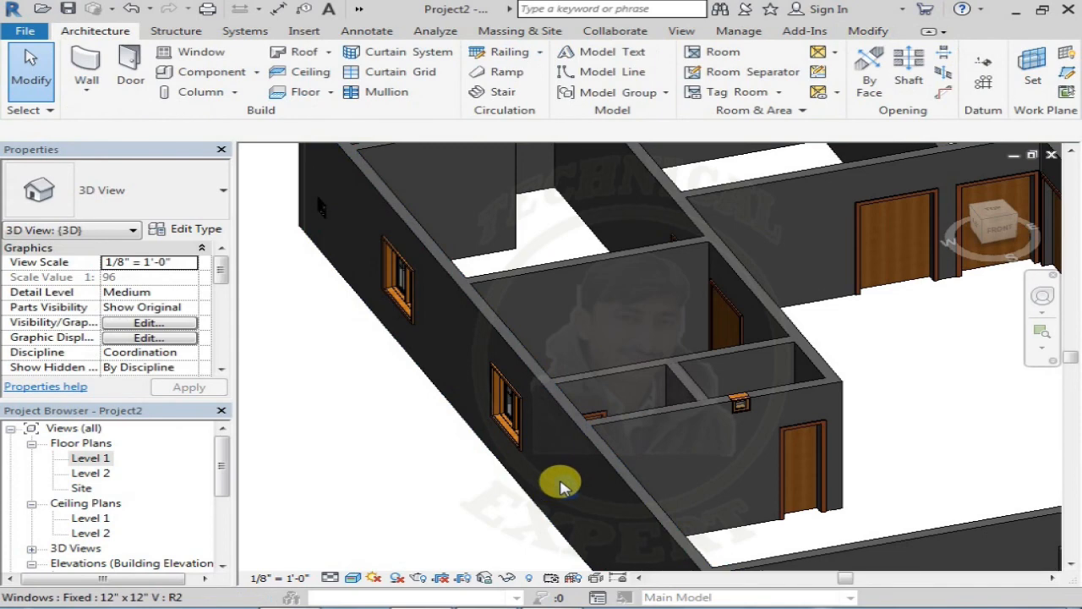
{"action": "left_click", "coordinate": [564, 482]}
{"action": "key", "text": "Escape"}
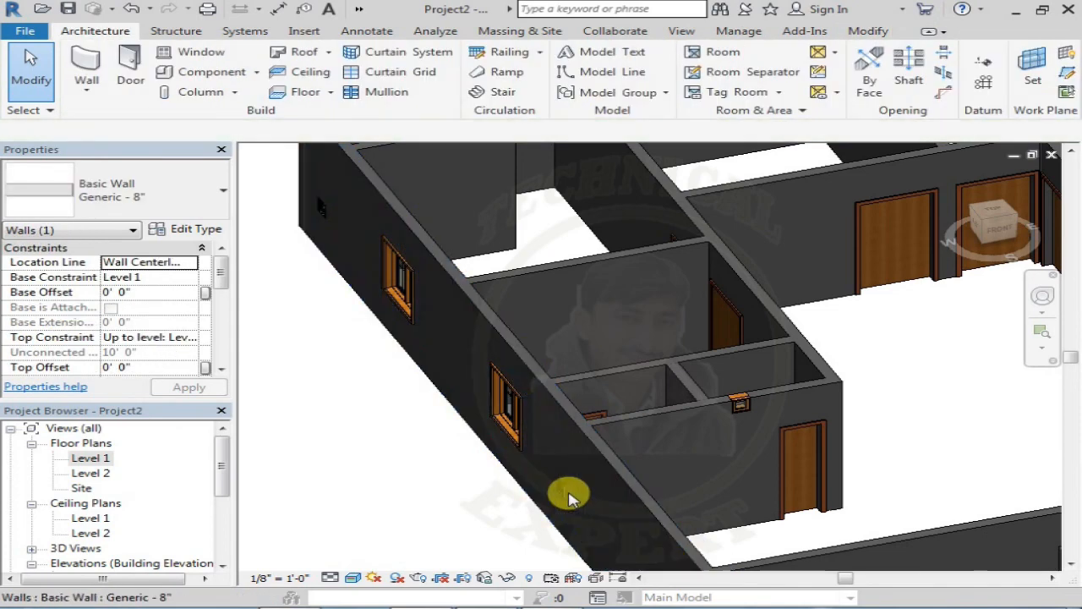
{"action": "left_click", "coordinate": [560, 496]}
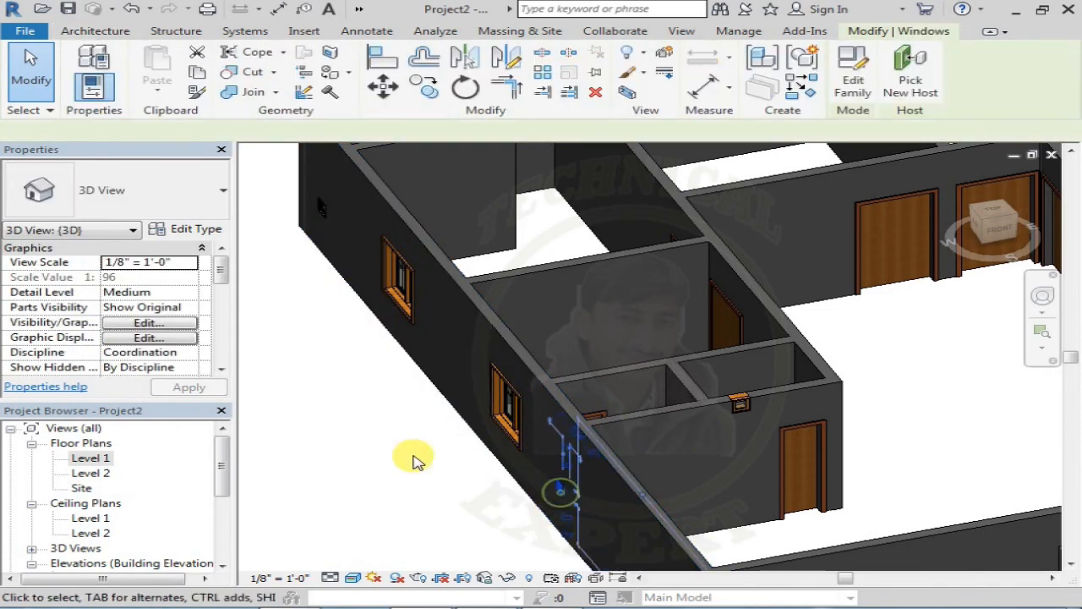
{"action": "left_click", "coordinate": [109, 279]}
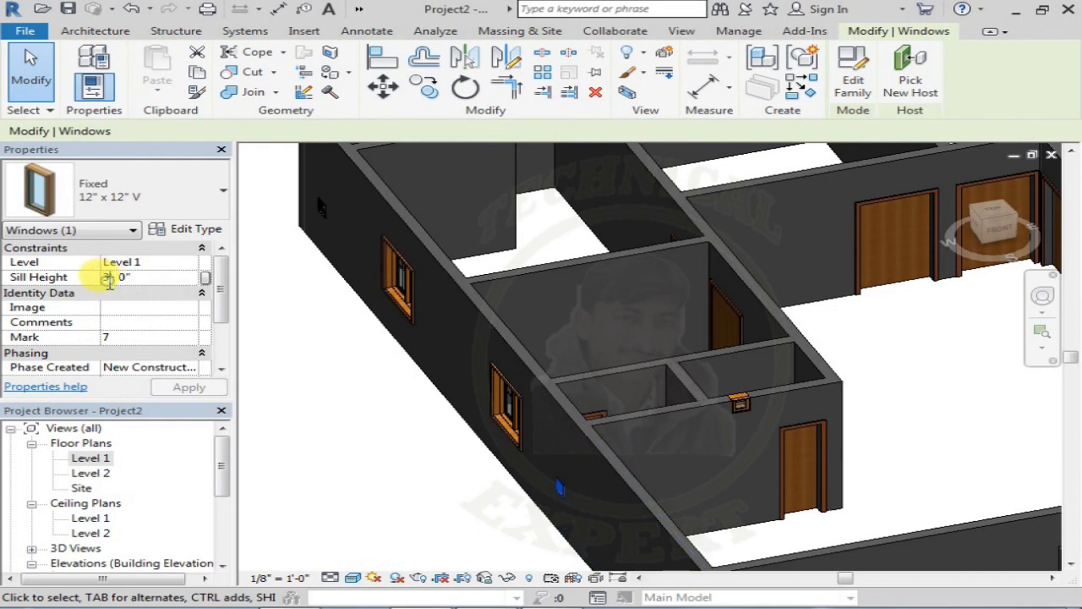
{"action": "left_click", "coordinate": [295, 401]}
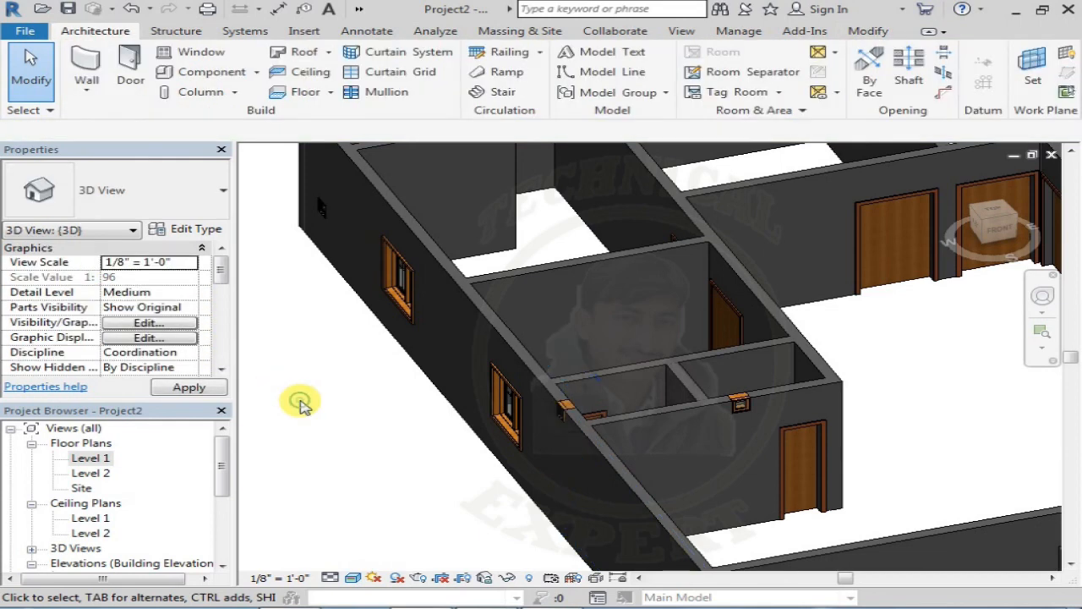
Step: Set the sill height of the 12" x 12" V window in the far corner bathroom's outer wall to 9' 0"
{"action": "scroll", "coordinate": [380, 356], "scroll_direction": "down", "scroll_amount": 3}
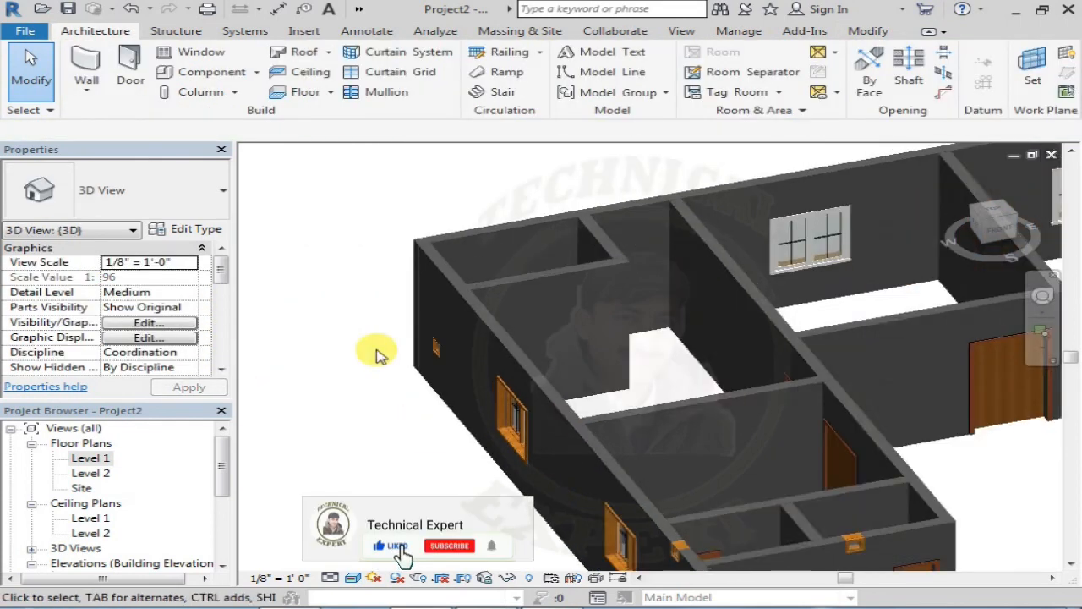
{"action": "left_click", "coordinate": [446, 362]}
{"action": "left_click", "coordinate": [113, 279]}
{"action": "key", "text": "BackSpace"}
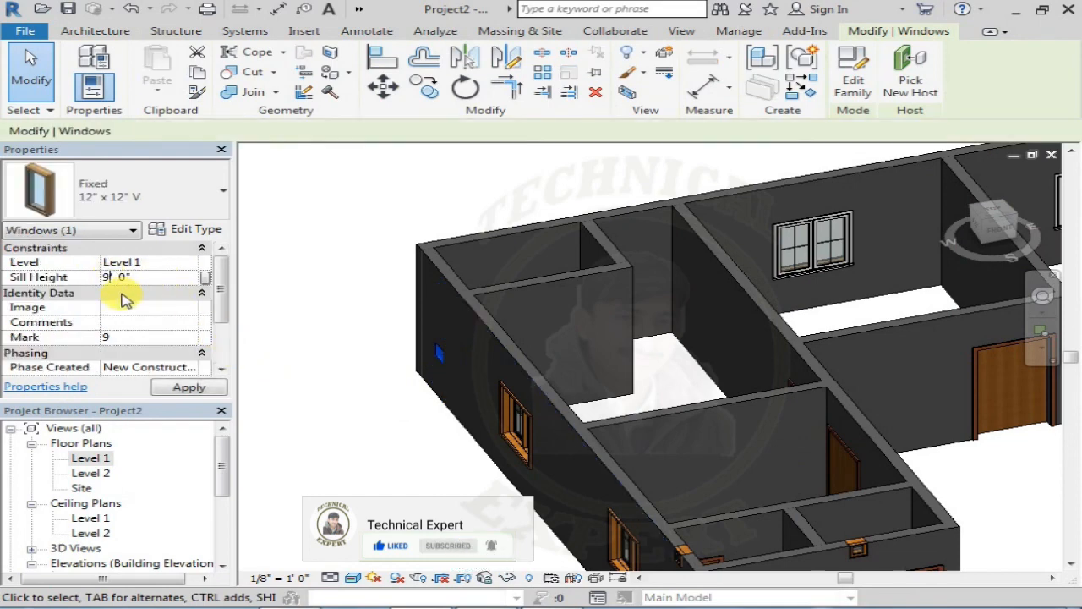
{"action": "left_click", "coordinate": [313, 398]}
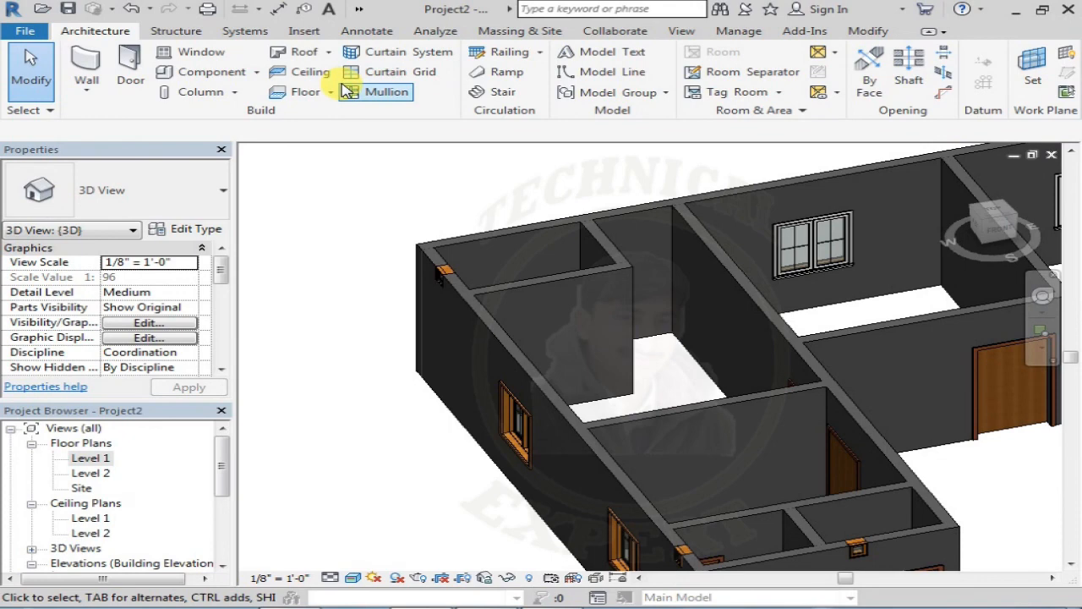
Step: Open the Level 1 floor plan and check the layout of rooms, doors and windows
{"action": "double_click", "coordinate": [93, 458]}
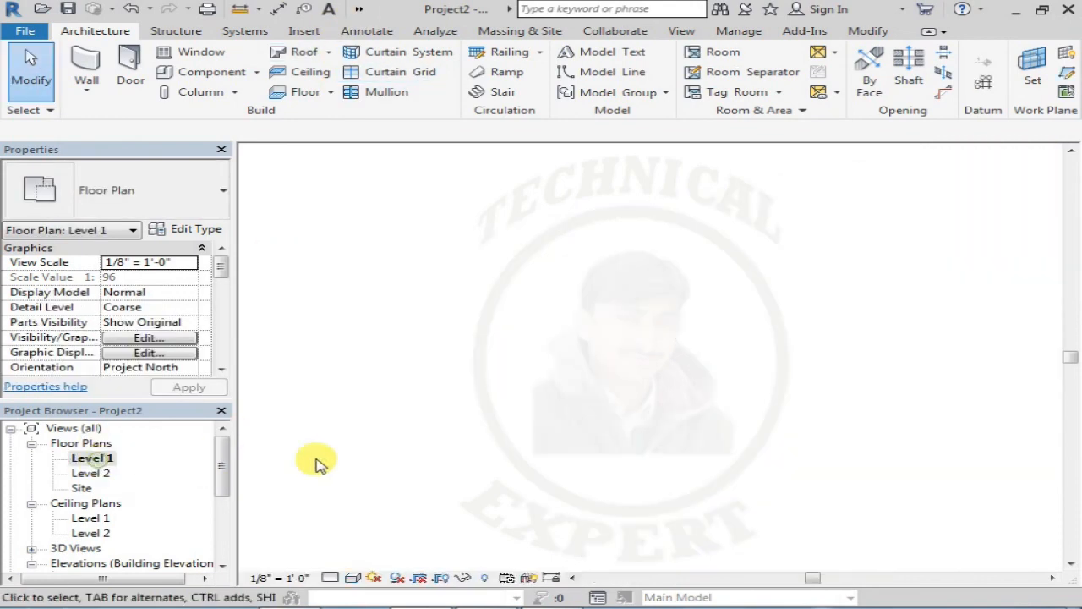
{"action": "scroll", "coordinate": [415, 448], "scroll_direction": "up", "scroll_amount": 3}
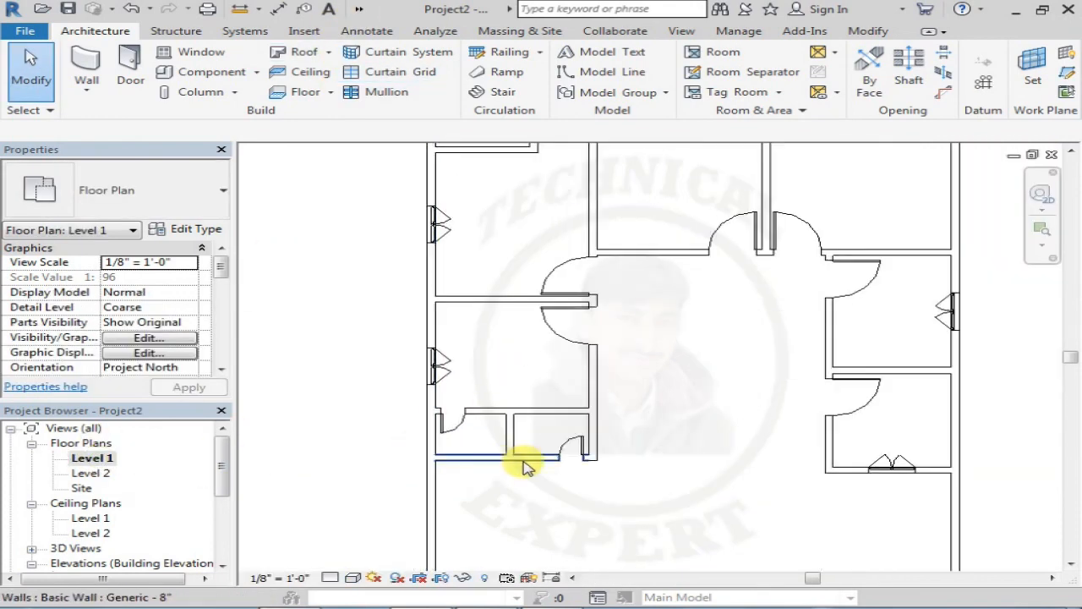
{"action": "middle_click_drag", "start_coordinate": [482, 326], "coordinate": [491, 290]}
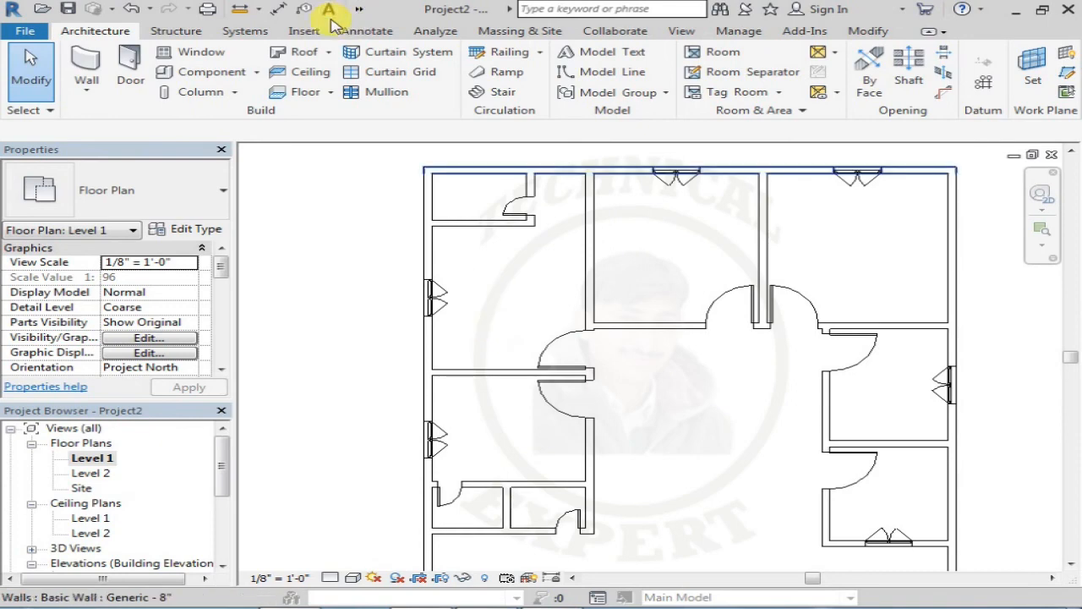
Step: Return to the default 3D view and examine the whole house with its doors, windows and main gate from several sides
{"action": "left_click", "coordinate": [359, 8]}
{"action": "left_click", "coordinate": [364, 28]}
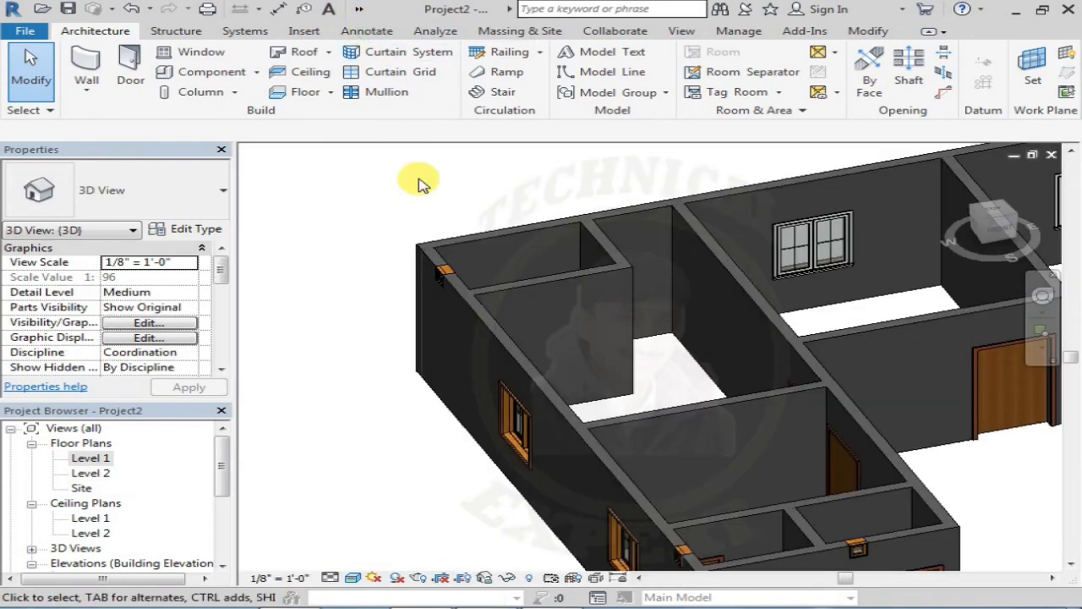
{"action": "middle_click_drag", "start_coordinate": [505, 288], "coordinate": [378, 155]}
{"action": "scroll", "coordinate": [425, 249], "scroll_direction": "down", "scroll_amount": 2}
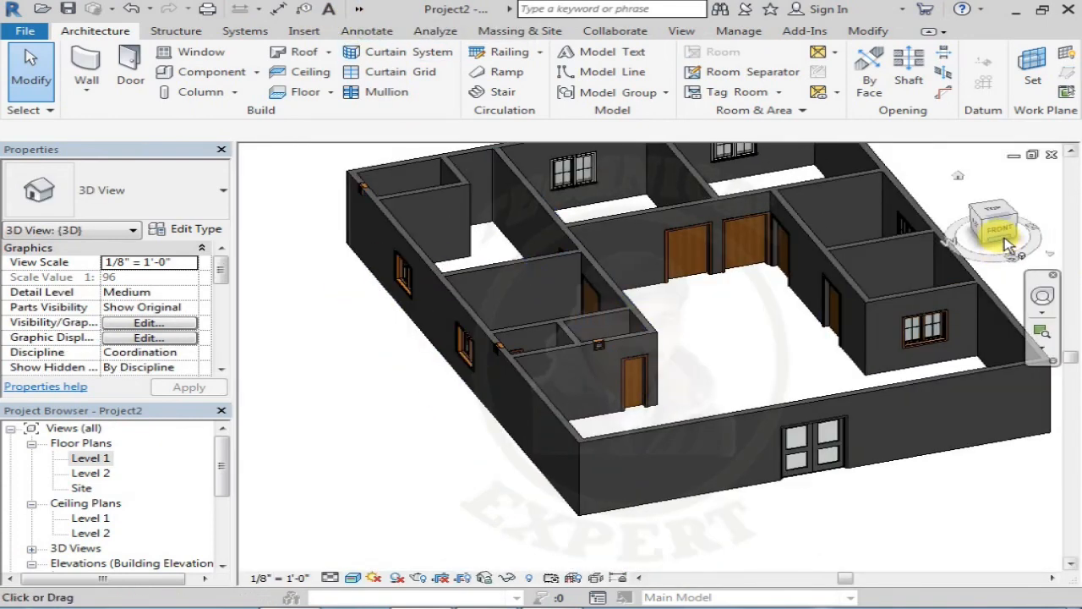
{"action": "left_click_drag", "start_coordinate": [1008, 267], "coordinate": [831, 290]}
{"action": "scroll", "coordinate": [829, 285], "scroll_direction": "down", "scroll_amount": 1}
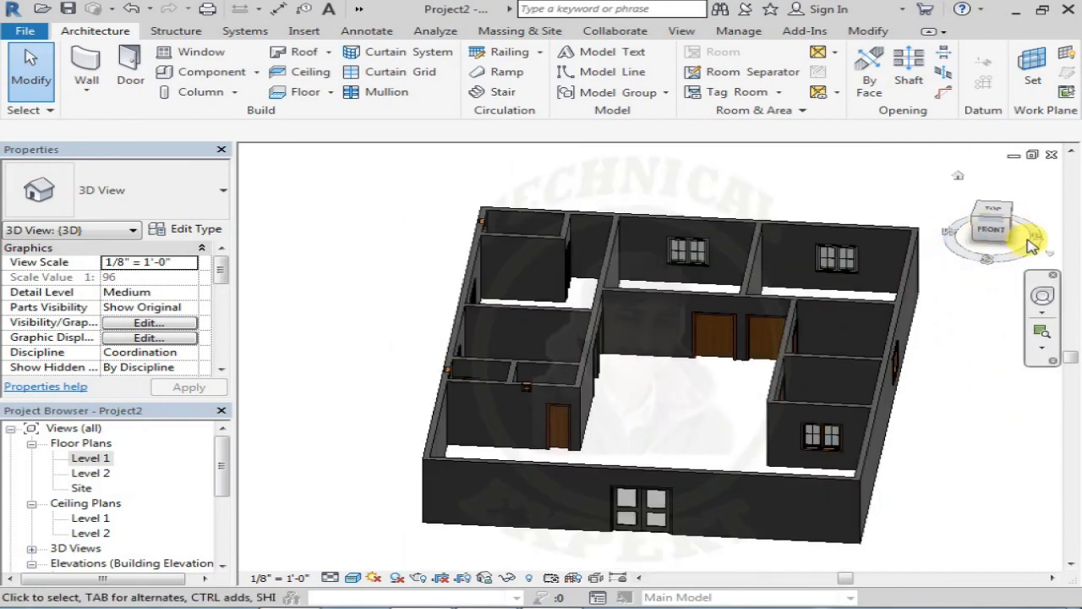
{"action": "left_click_drag", "start_coordinate": [1034, 242], "coordinate": [309, 161]}
{"action": "left_click_drag", "start_coordinate": [956, 170], "coordinate": [885, 170]}
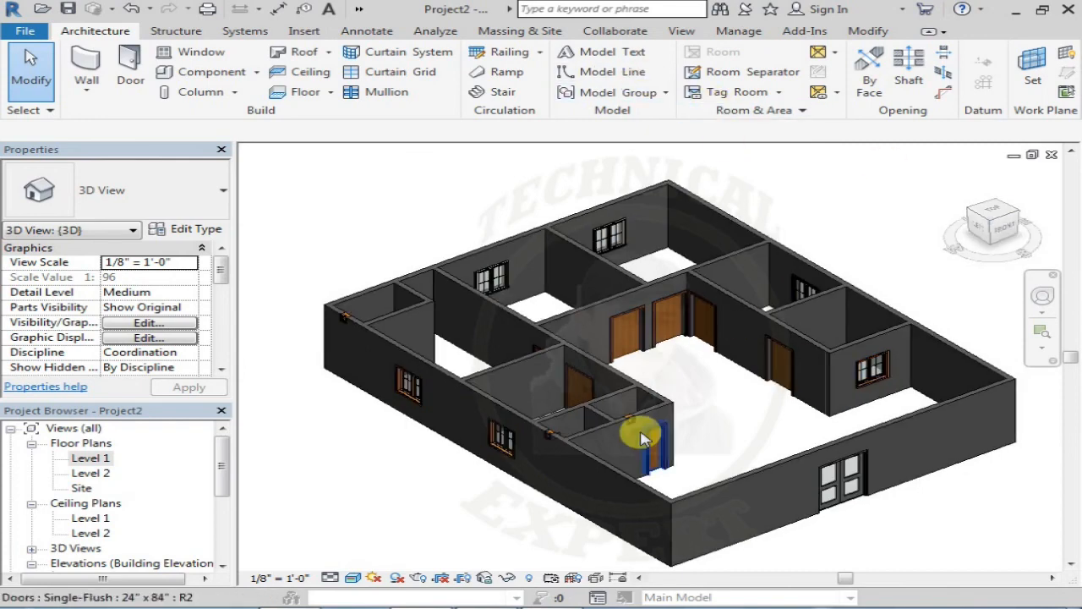
{"action": "scroll", "coordinate": [621, 412], "scroll_direction": "down", "scroll_amount": 1}
{"action": "middle_click_drag", "start_coordinate": [627, 409], "coordinate": [607, 379]}
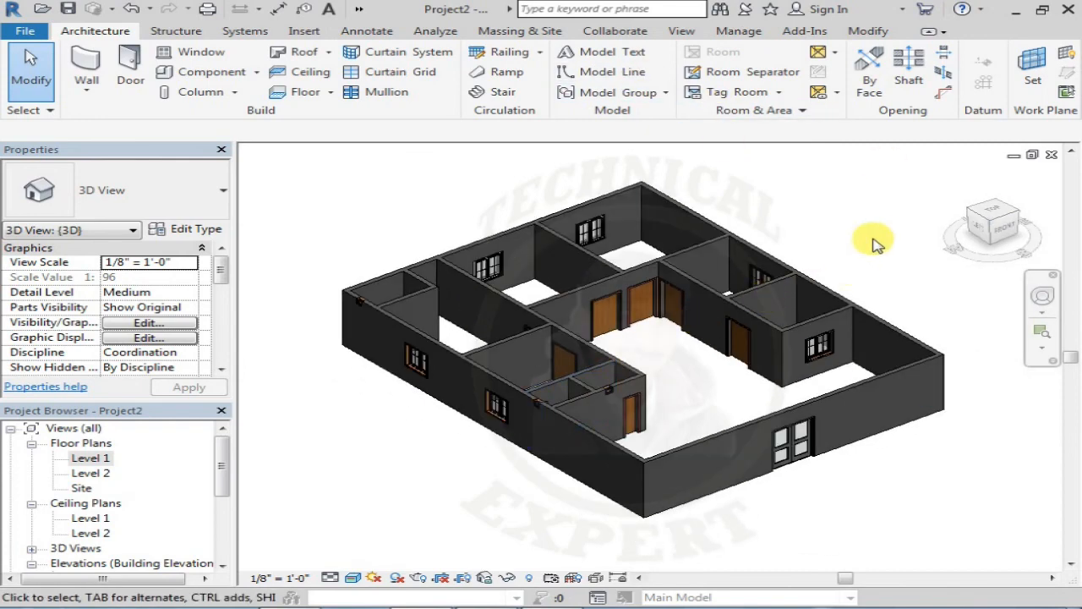